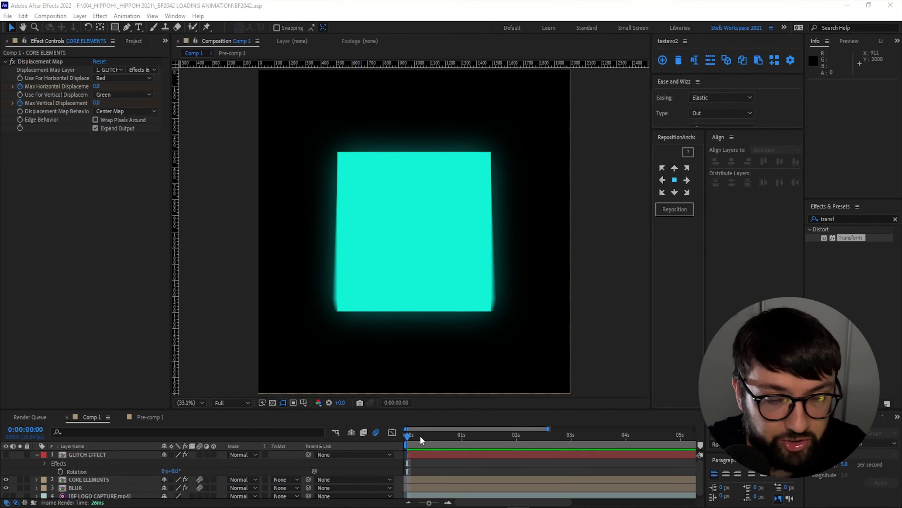
Step: Play the finished loading animation in Comp 1 from the start and examine the CORE ELEMENTS squares against the guide grid
drag(420, 436, 405, 435)
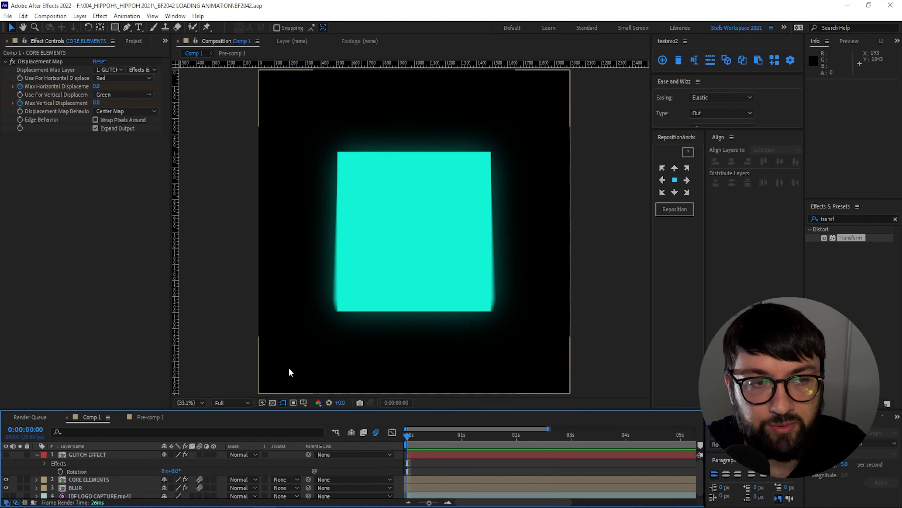
key(space)
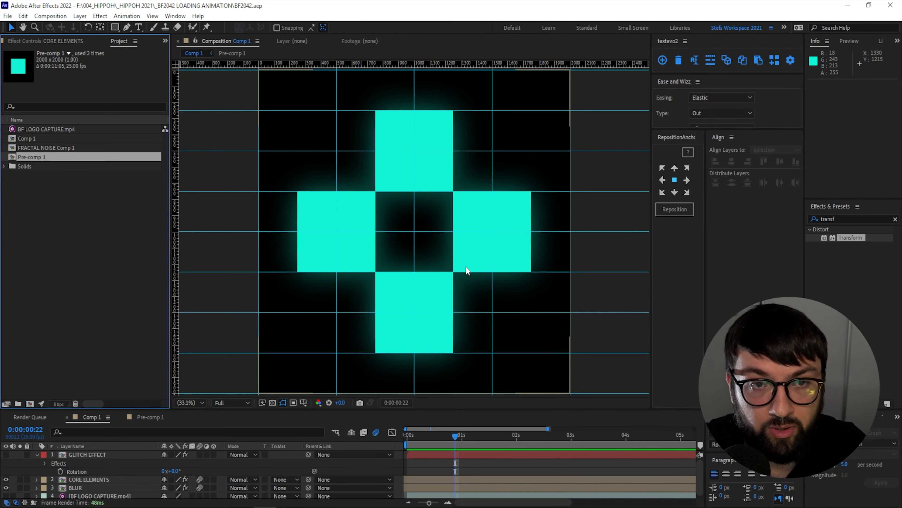
scroll(467, 271, up, 1)
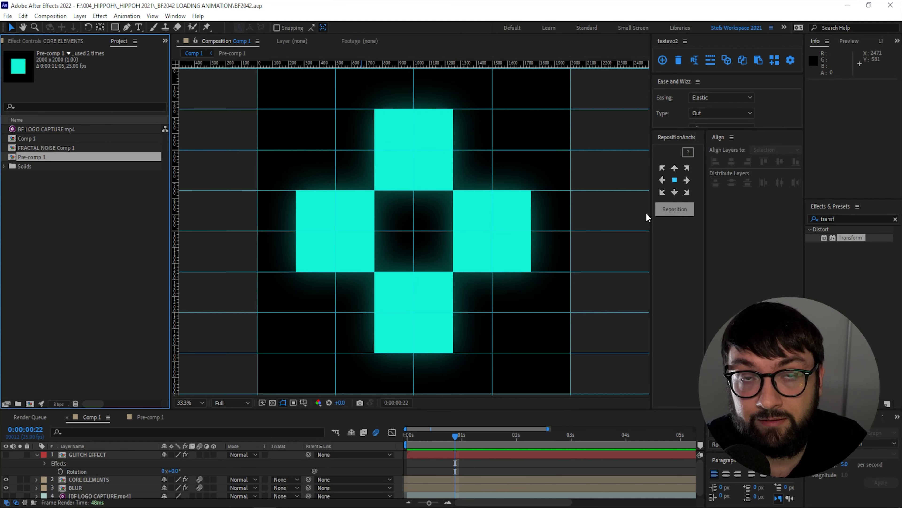
click(347, 220)
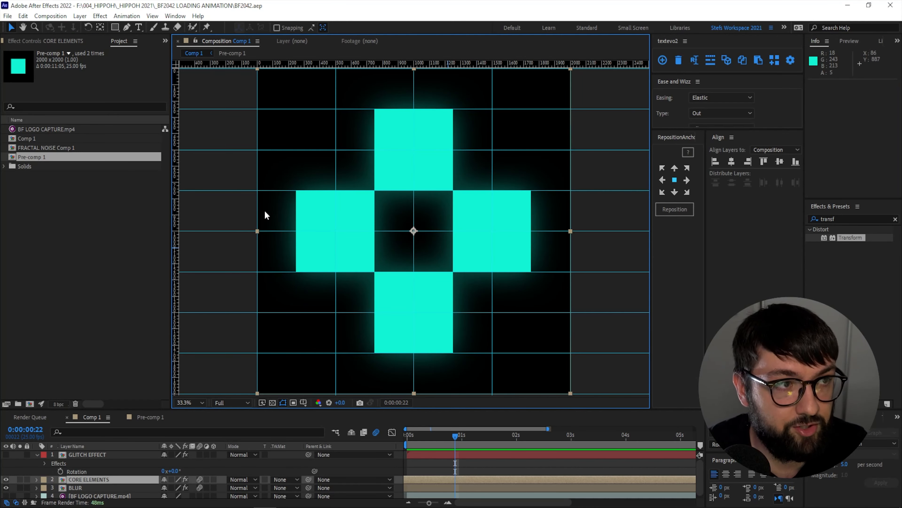
Step: Start a new 2000 × 2000 px composition and name it BF2042 Loading Animation
right_click(147, 212)
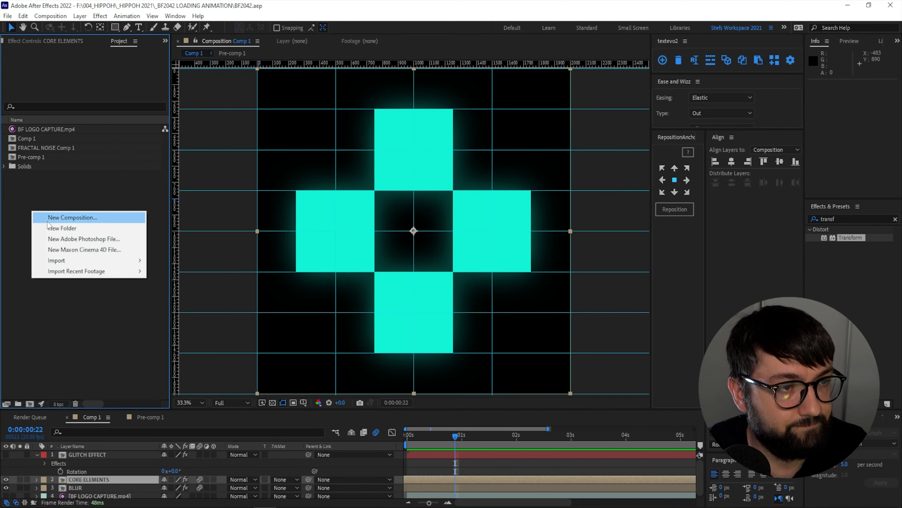
click(78, 216)
drag(389, 111, 414, 123)
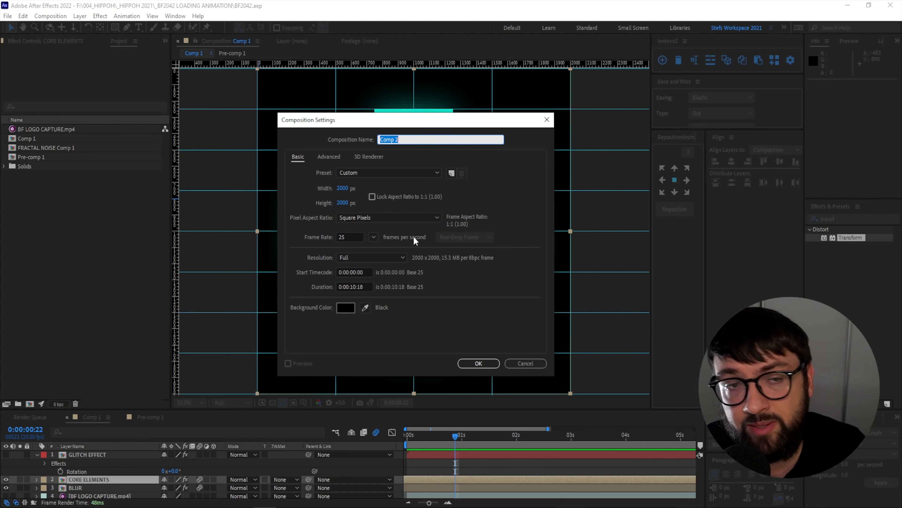
text(BF)
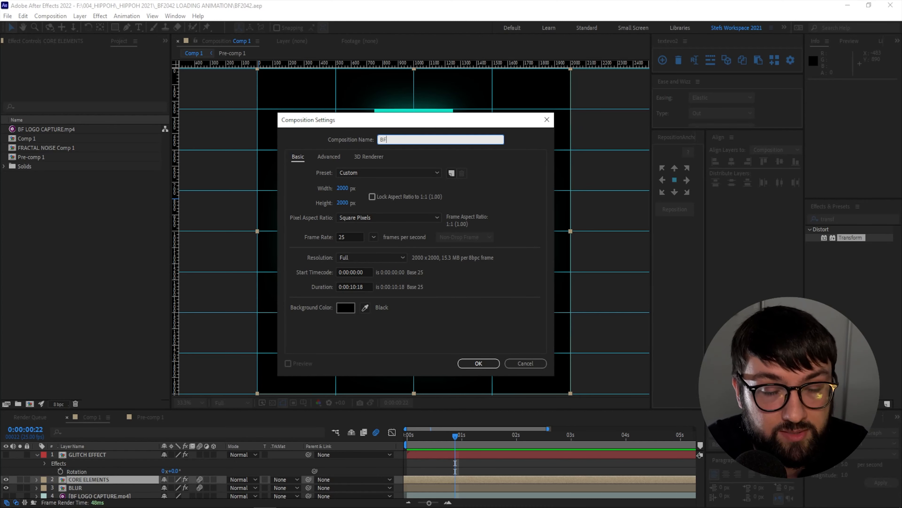
text(2042 Loadn)
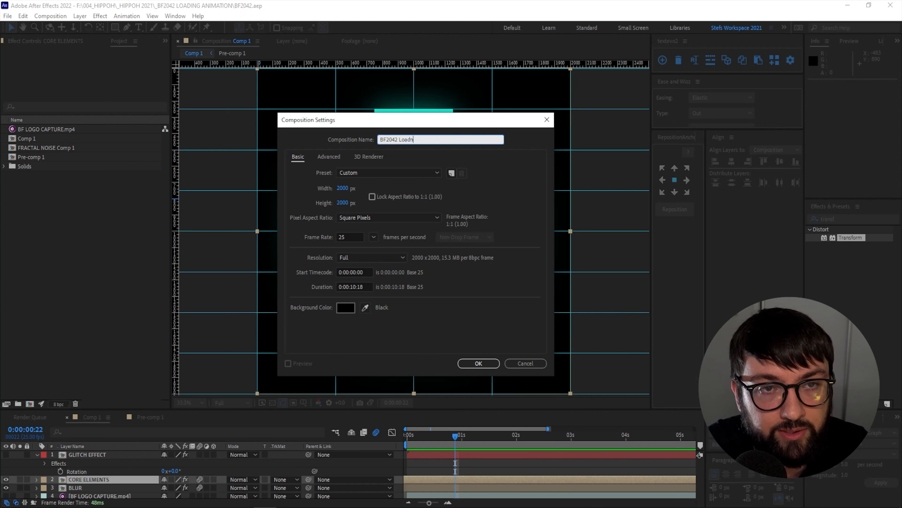
key(BackSpace)
text(ing Animation)
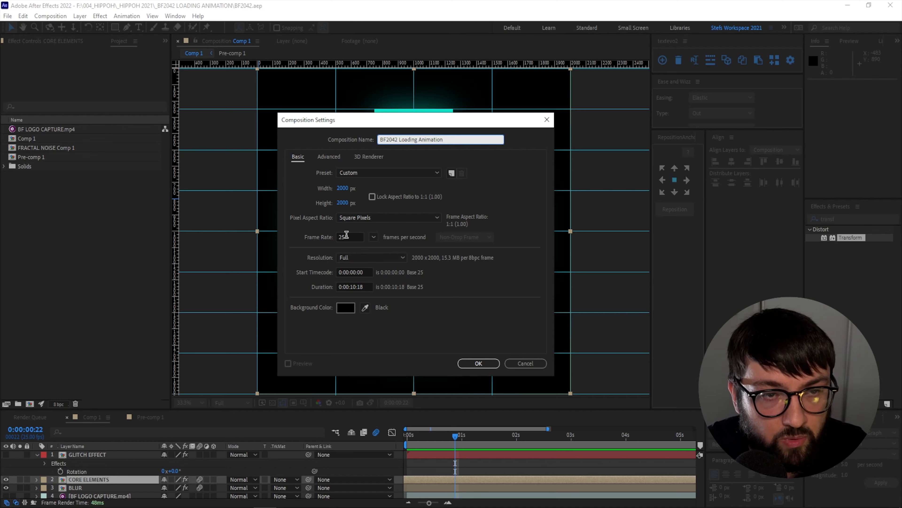
Step: Set the new composition's duration to 0:00:10:00 and create it
click(362, 287)
key(BackSpace)
key(BackSpace)
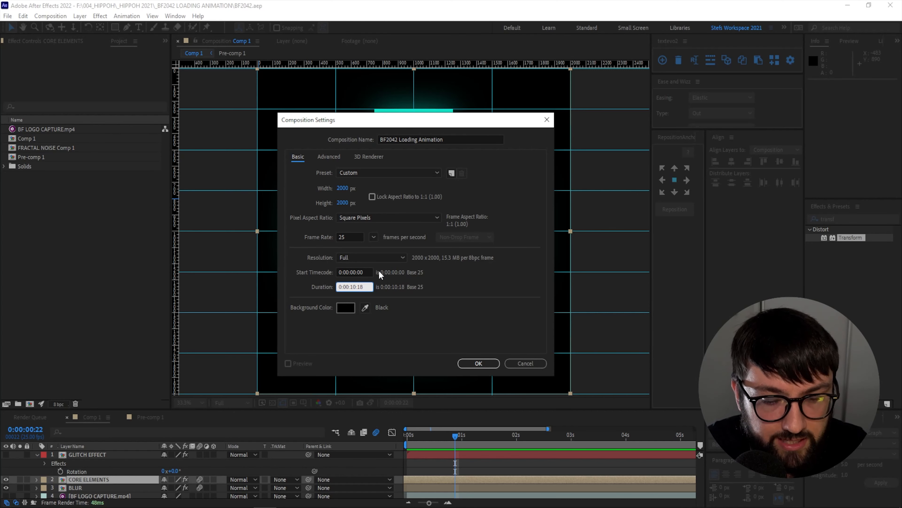
text(00)
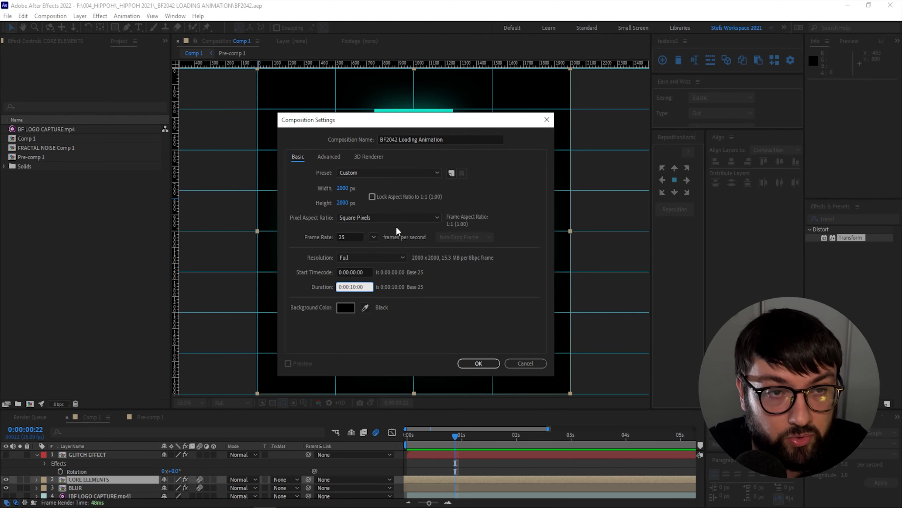
click(478, 363)
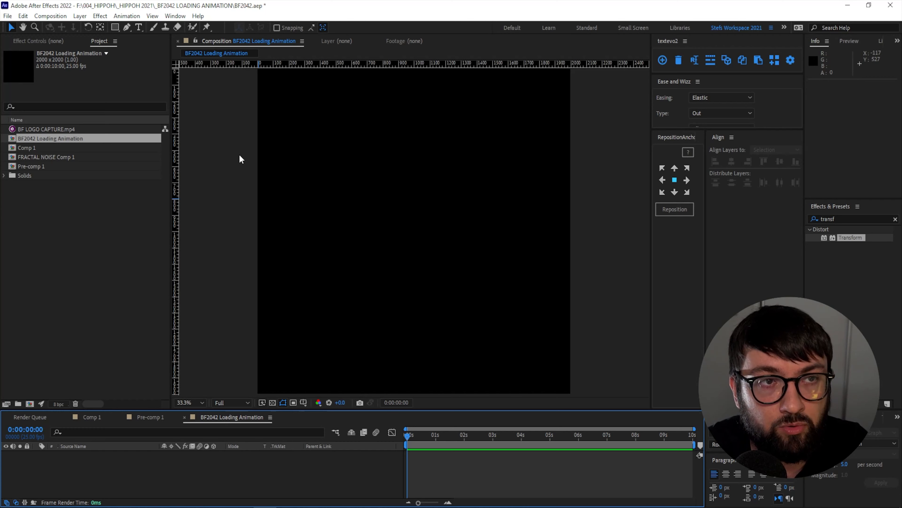
Step: Add a vertical guide at position 0 along the left edge of the composition
click(152, 16)
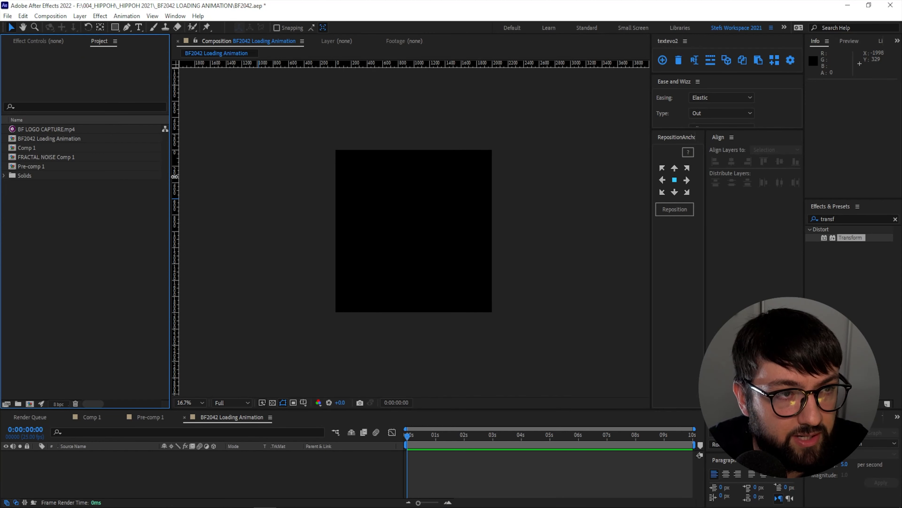
drag(175, 176, 336, 187)
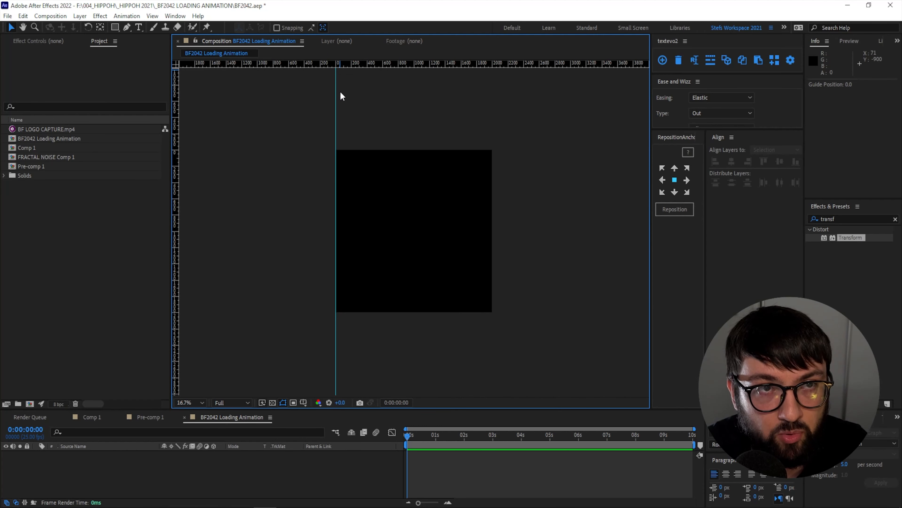
click(198, 406)
click(207, 230)
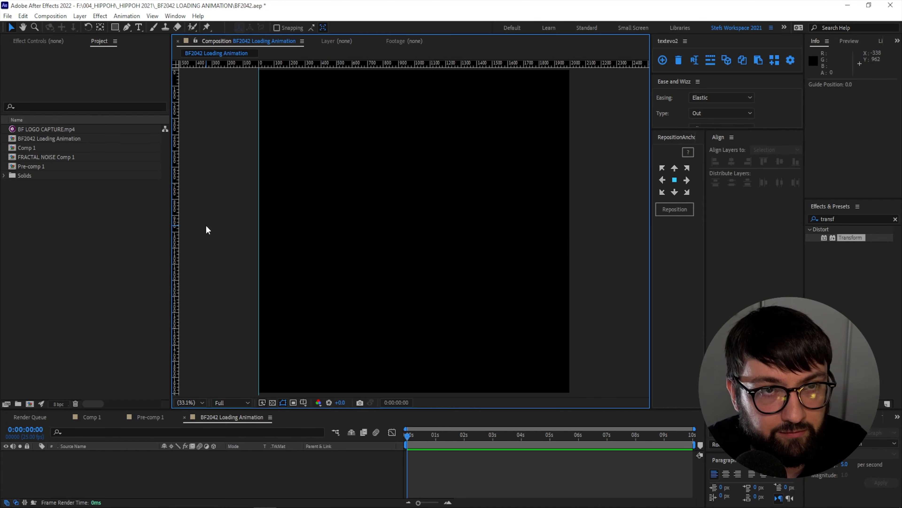
Step: Add a vertical guide along the right edge of the composition and set its position to 2000
drag(175, 100, 570, 115)
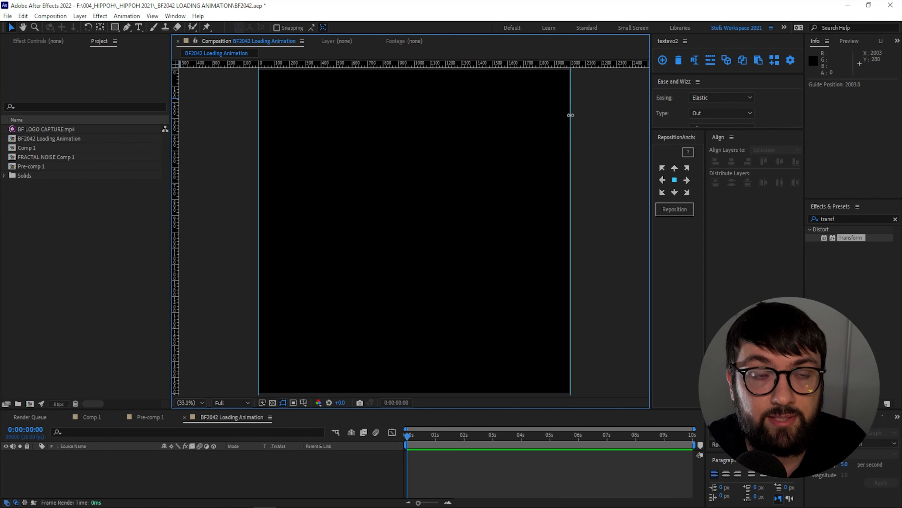
drag(570, 115, 569, 115)
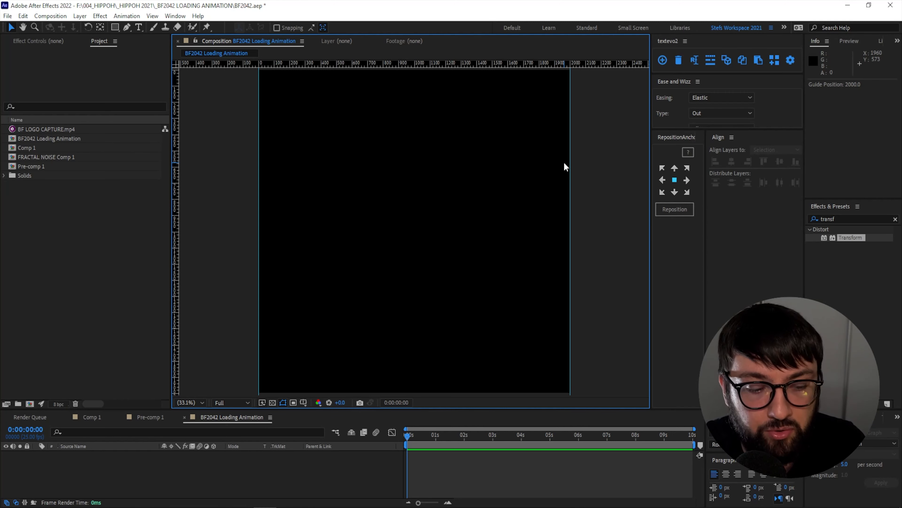
right_click(570, 139)
click(600, 150)
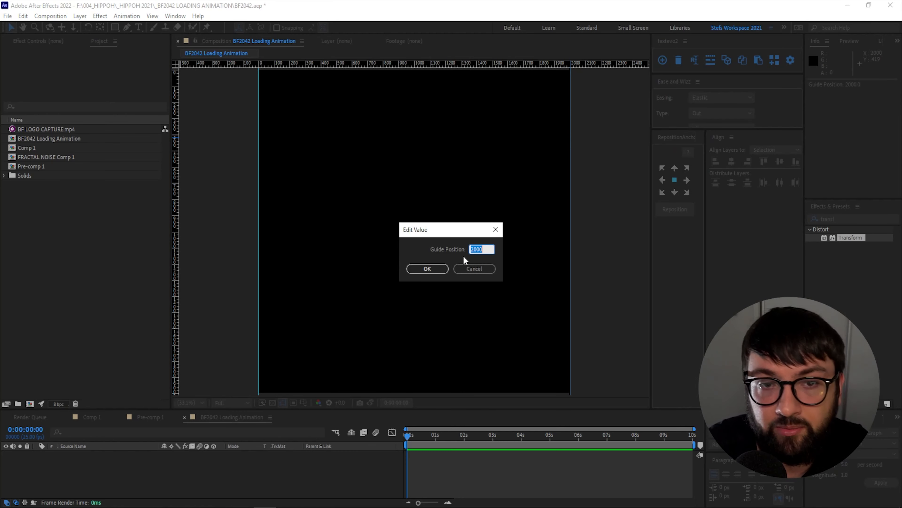
text(2)
key(Return)
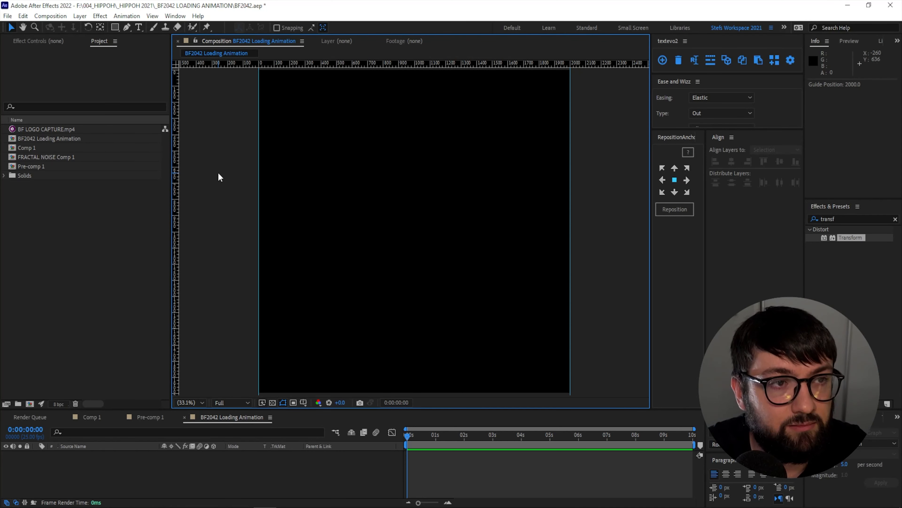
Step: Add a vertical guide through the middle of the composition and set its position to 1000
drag(174, 158, 413, 138)
right_click(413, 138)
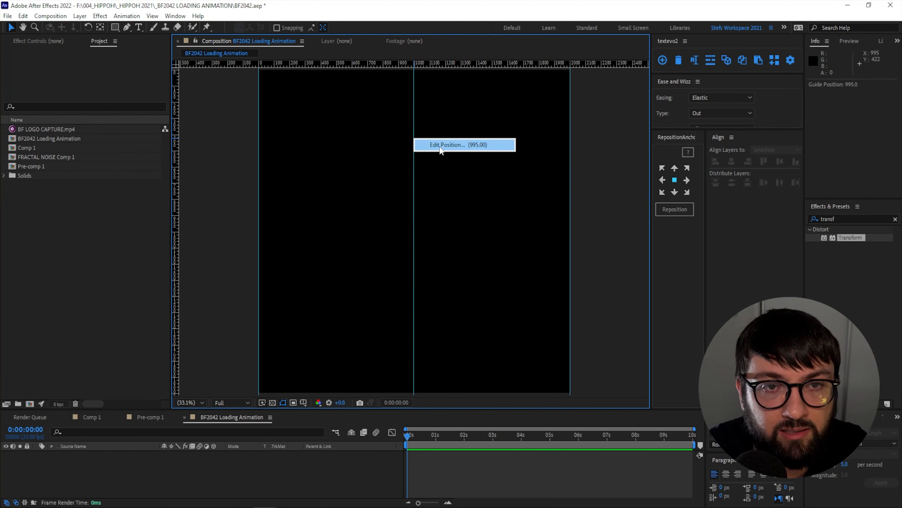
click(498, 142)
text(100)
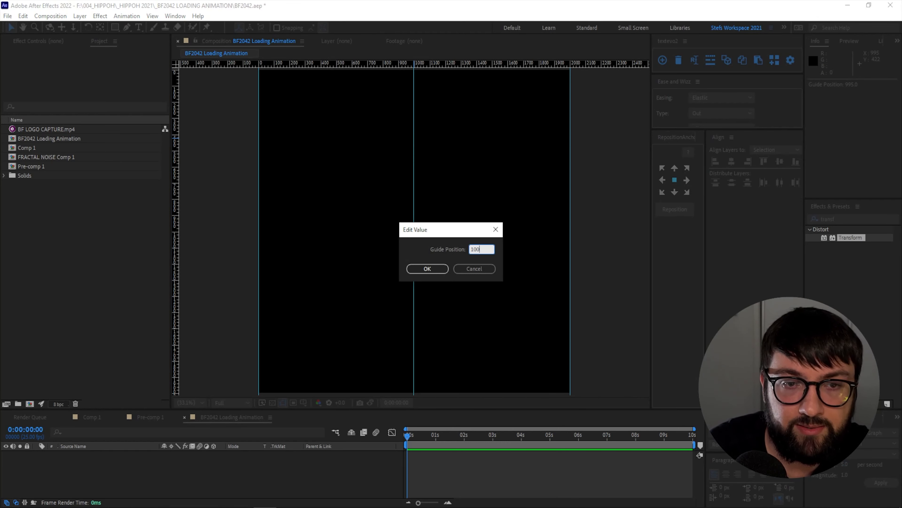
text(0)
key(Return)
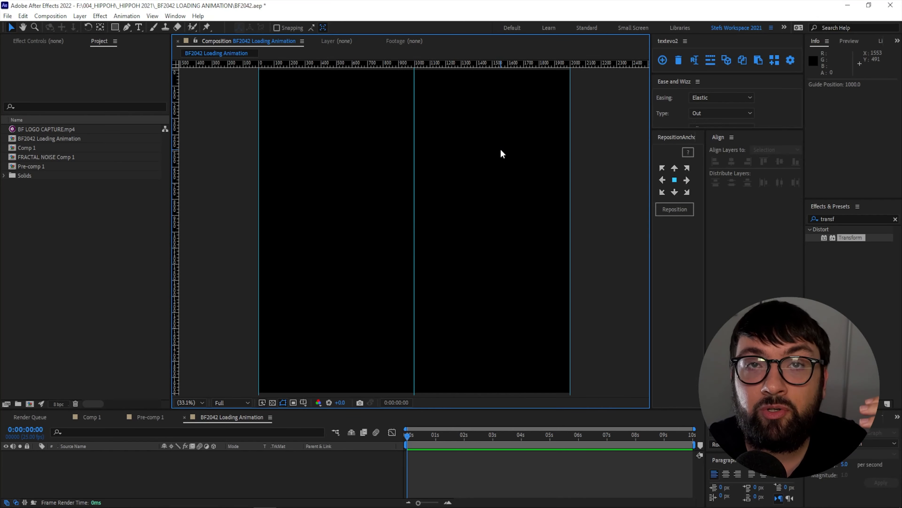
Step: Add two more vertical guides midway between the centre and side guides, at about 1500 and at 500
drag(176, 147, 491, 146)
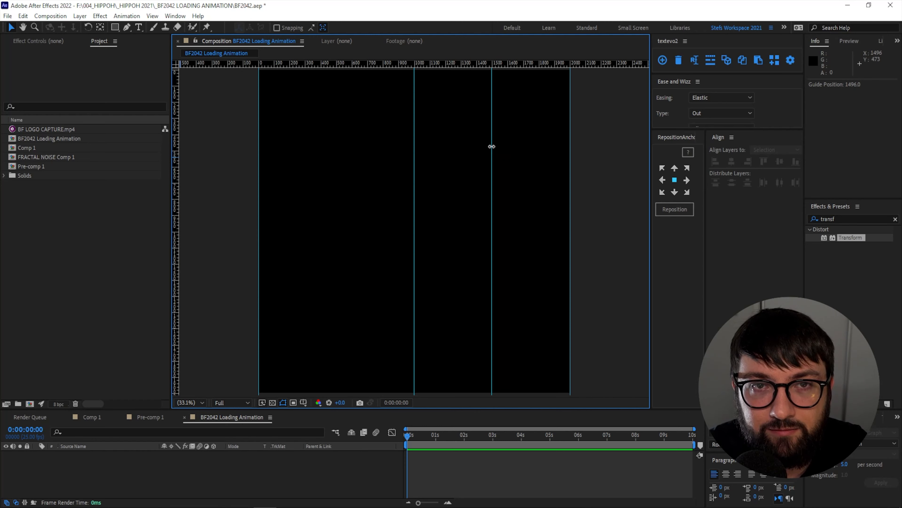
drag(176, 141, 336, 138)
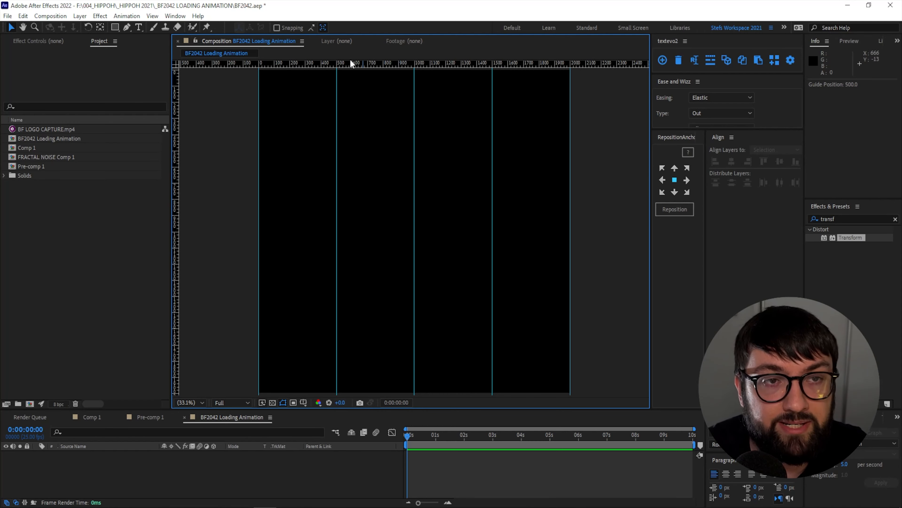
Step: Add a horizontal guide along the top edge of the composition and set its position to 0
key(comma)
drag(351, 63, 262, 110)
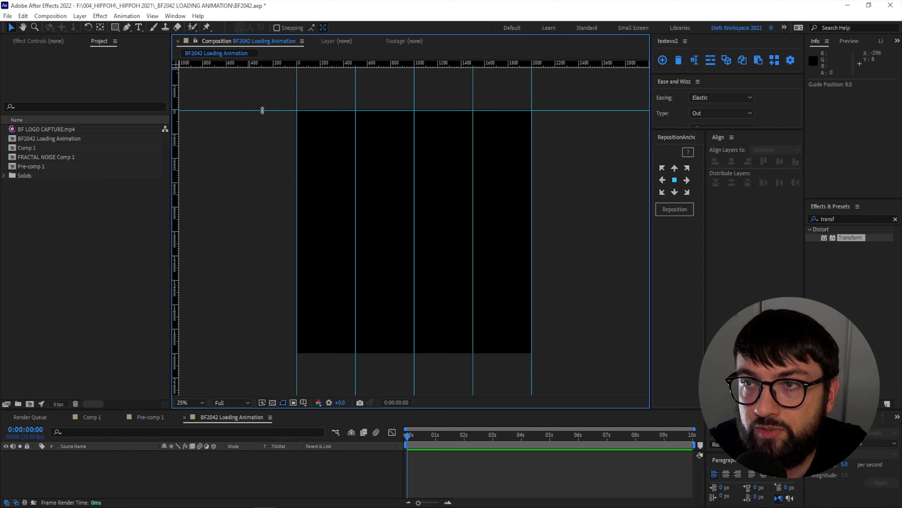
right_click(263, 111)
click(273, 117)
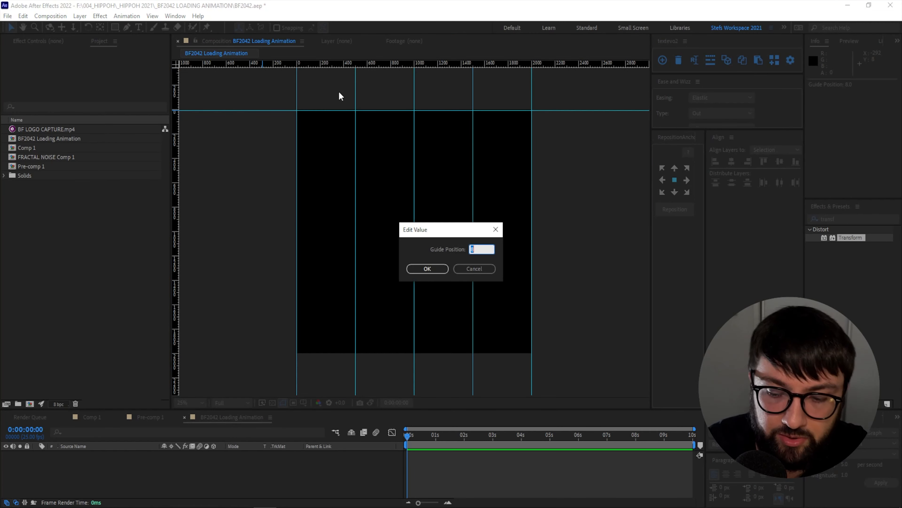
text(0)
key(Return)
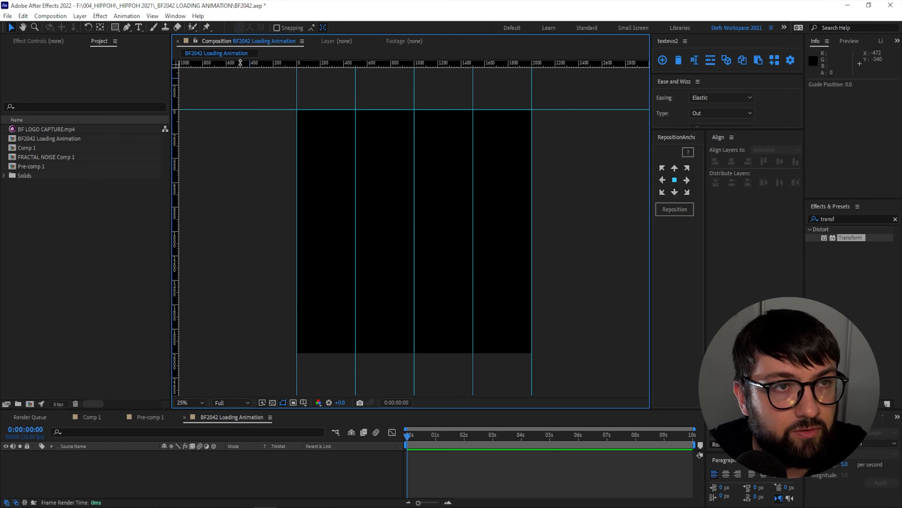
Step: Add a horizontal guide along the composition's bottom edge at about 2000 and another through the middle at 1000
drag(242, 63, 270, 354)
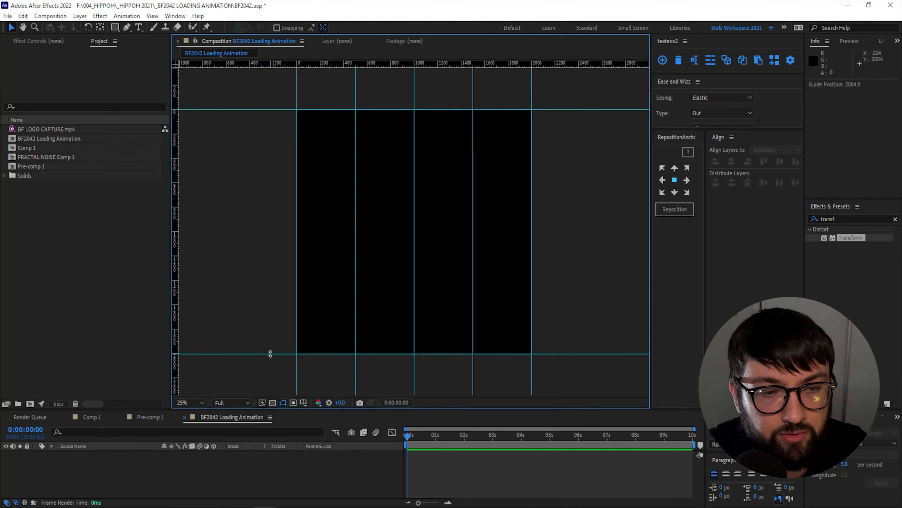
drag(255, 63, 278, 226)
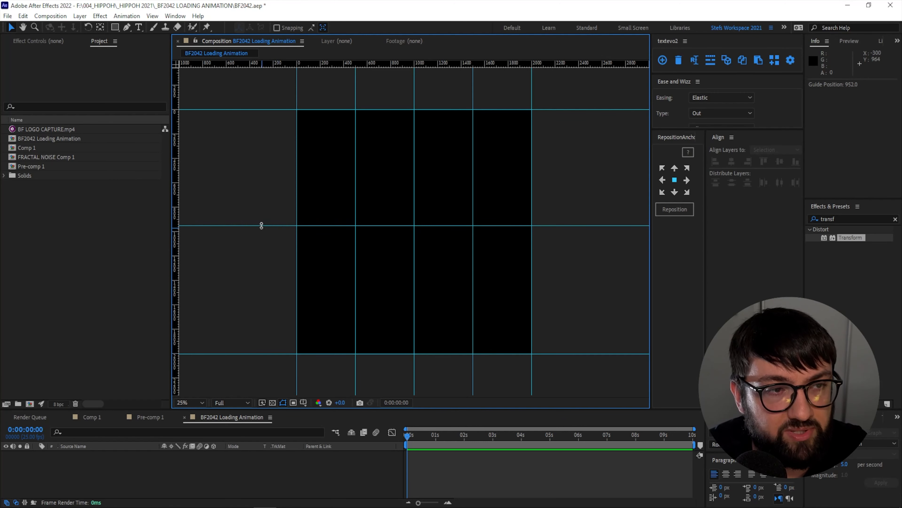
right_click(262, 226)
click(282, 232)
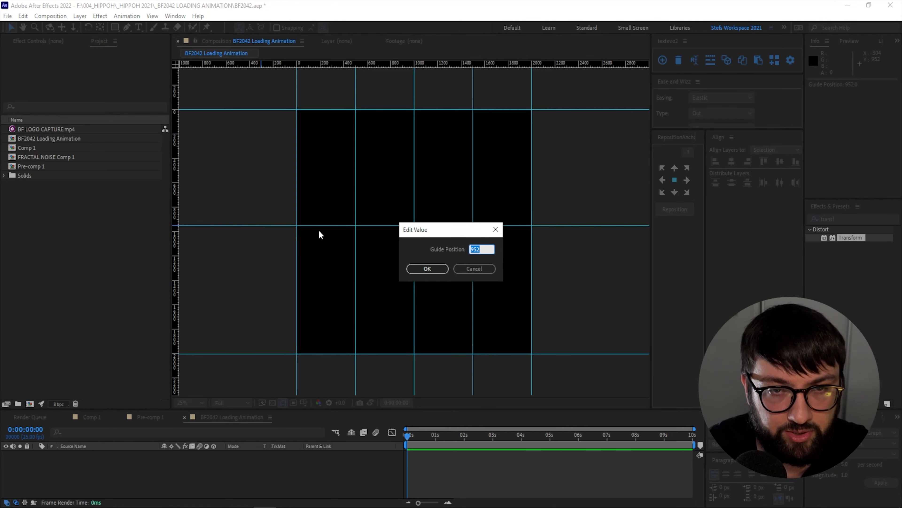
text(1000)
key(Return)
Step: Add a horizontal guide midway between the top and centre guides and set its position to 500
drag(318, 231, 234, 170)
right_click(234, 169)
click(284, 175)
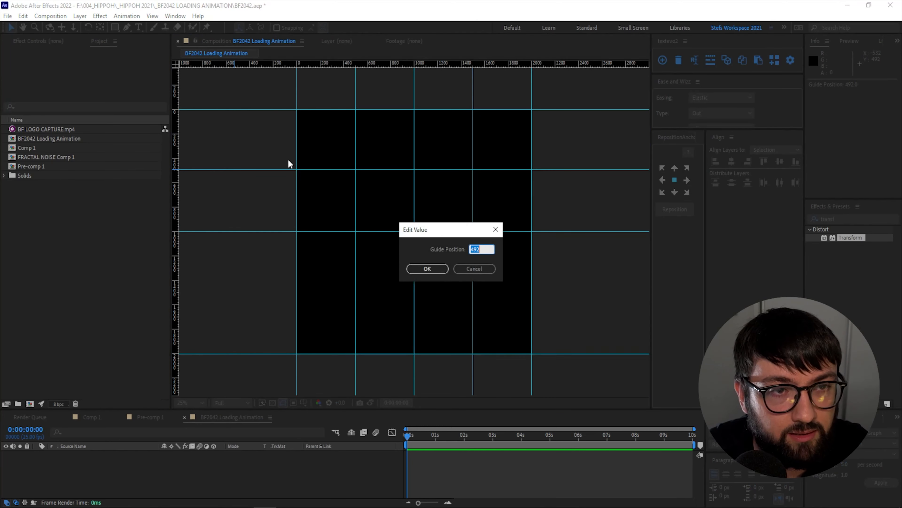
text(500)
key(Return)
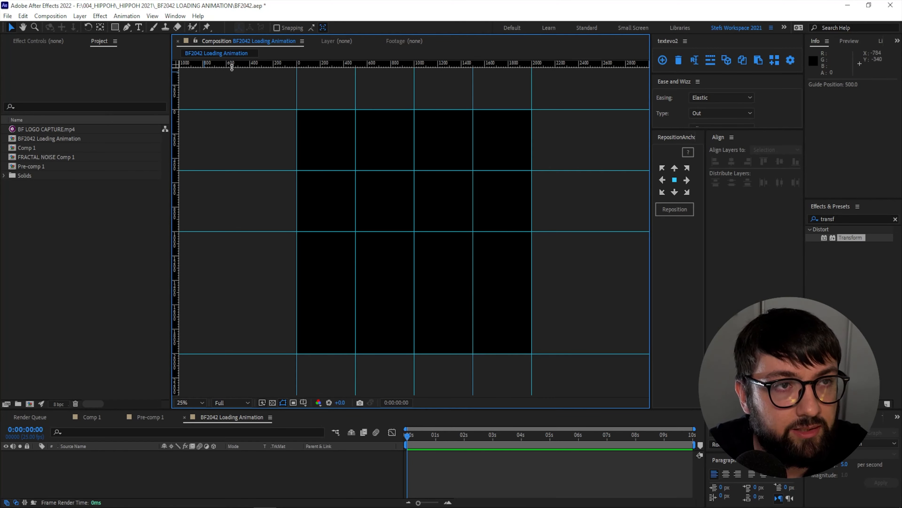
Step: Add a horizontal guide midway between the centre and bottom guides and set its position to 1500
drag(231, 65, 255, 294)
right_click(255, 294)
click(295, 301)
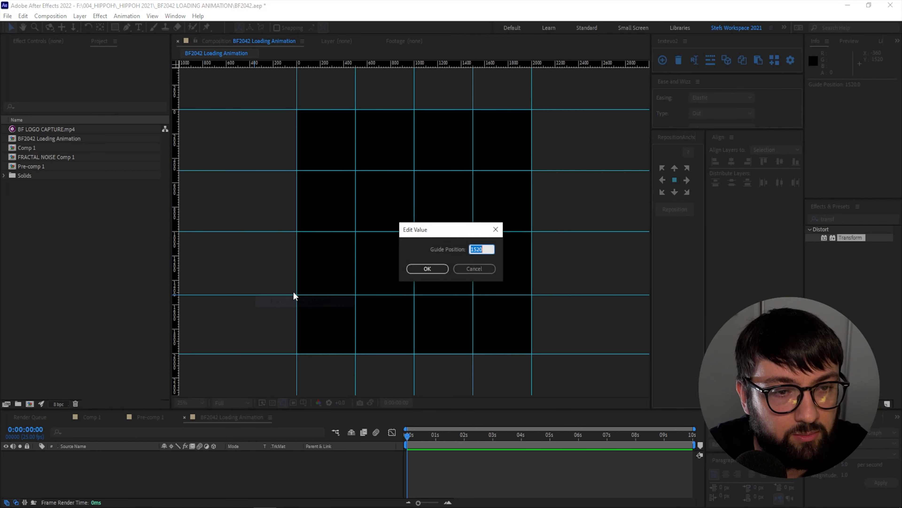
text(150)
key(Return)
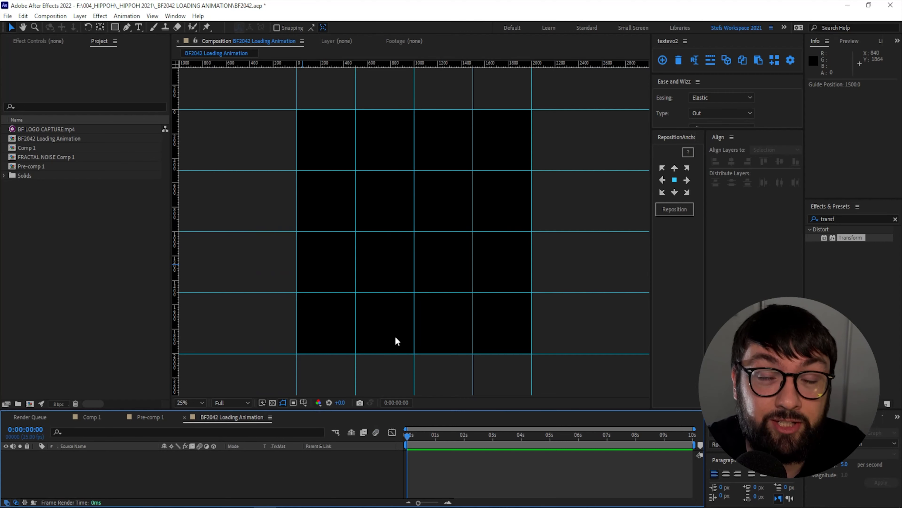
Step: Add a horizontal guide midway between the top and 500 guides, and another between 500 and 1000 set to position 750
drag(192, 170, 218, 140)
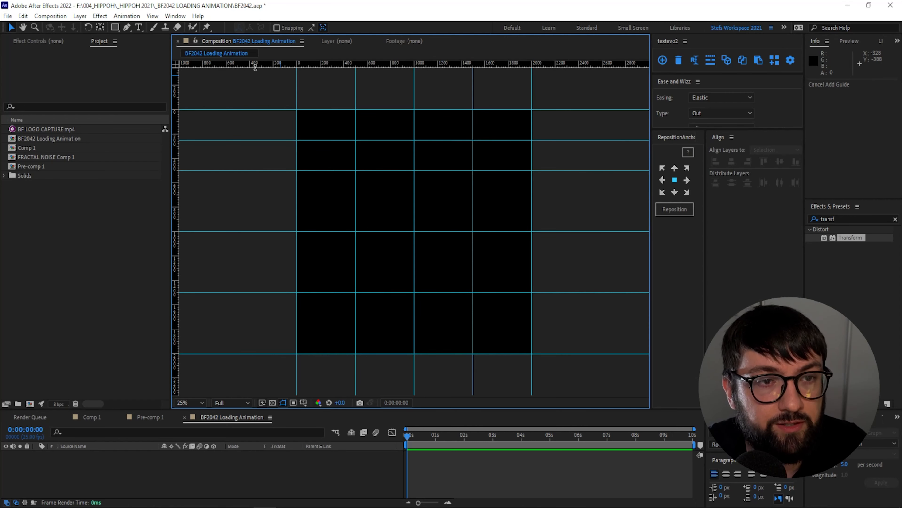
drag(257, 62, 262, 200)
right_click(263, 201)
click(281, 205)
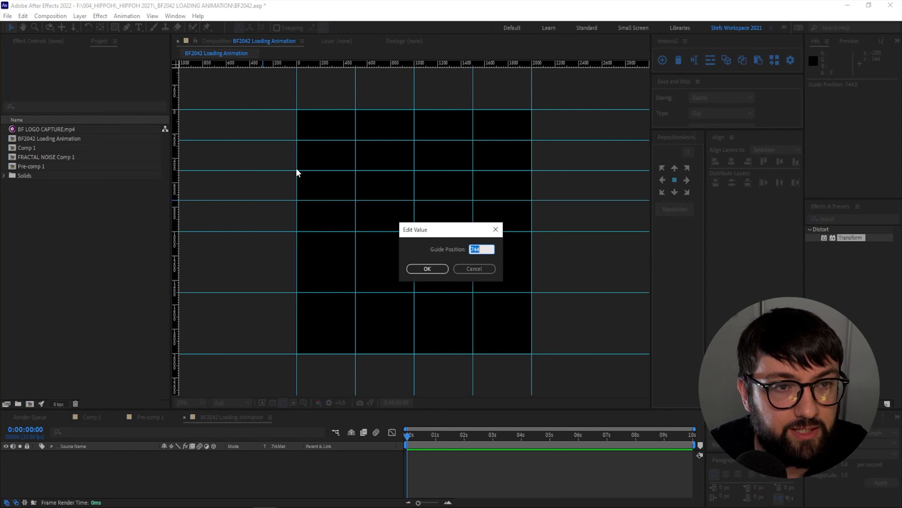
text(604)
key(Return)
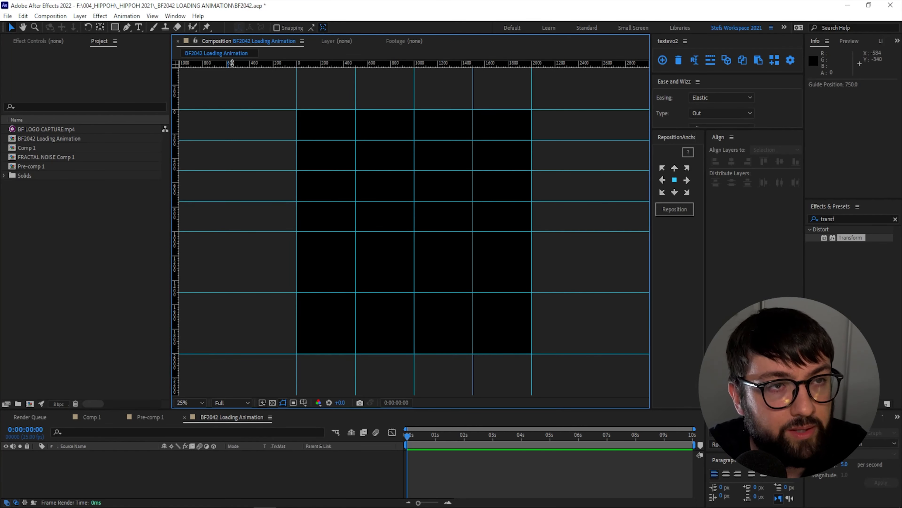
Step: Add horizontal guides in the two remaining gaps of the lower half and set their positions to 1250 and 1750
drag(256, 178, 316, 323)
right_click(258, 262)
click(277, 267)
text(1250)
key(Return)
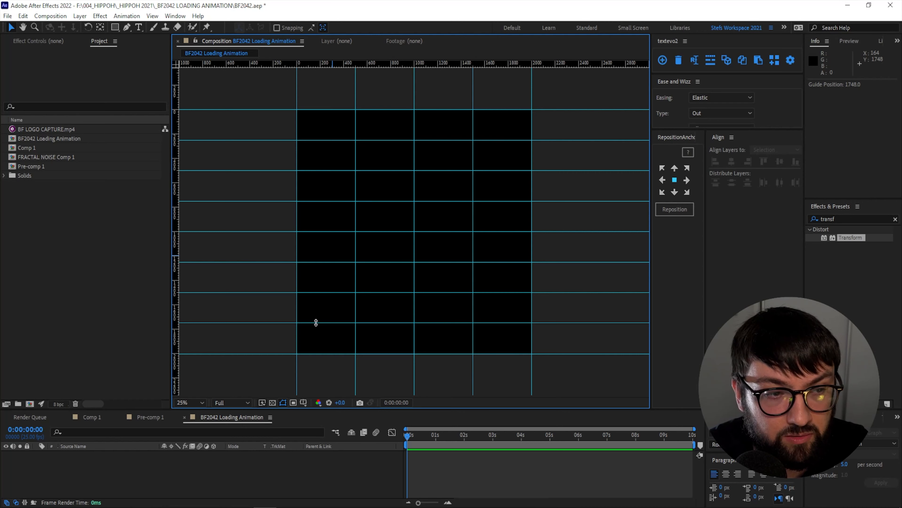
right_click(264, 322)
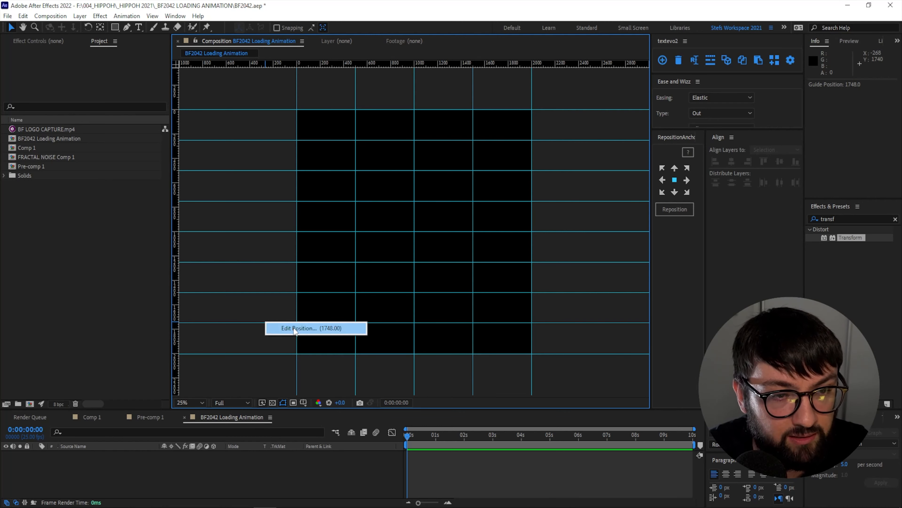
click(295, 328)
text(1750)
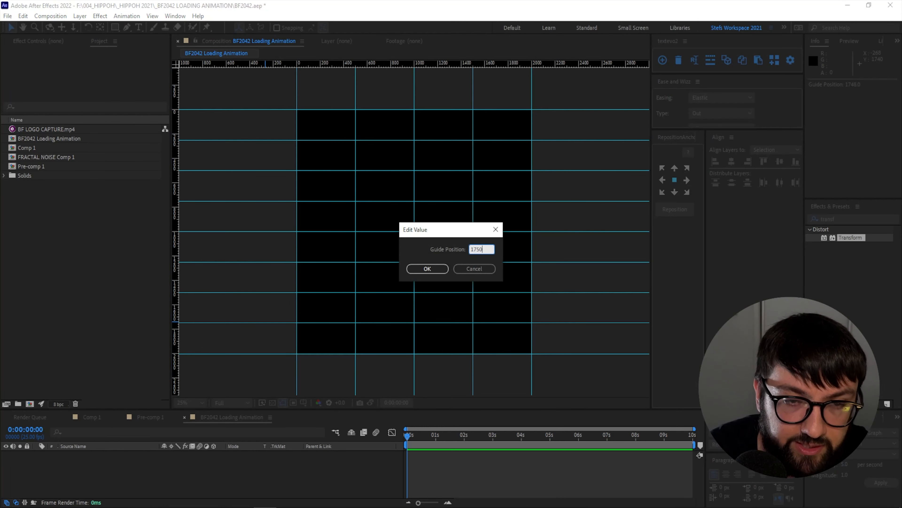
key(Return)
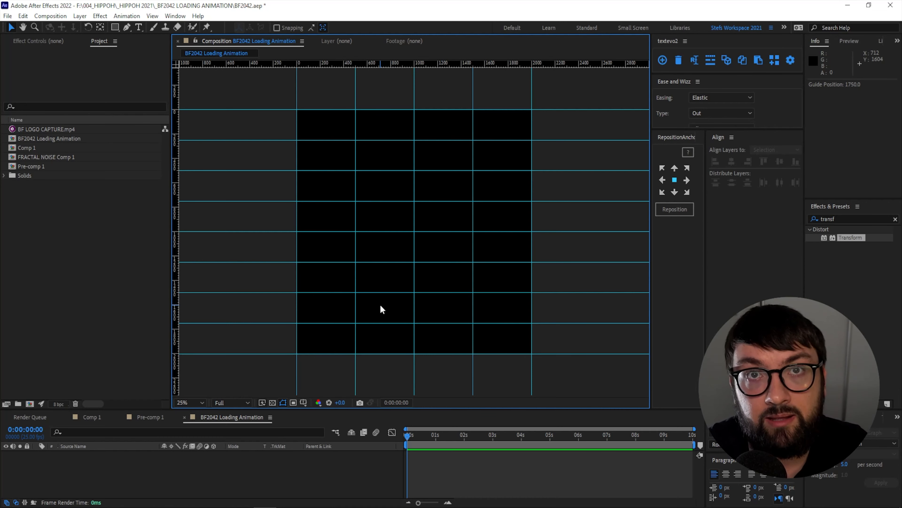
Step: Open the BF LOGO CAPTURE.mp4 footage and examine the arrangement of squares in the loading logo
double_click(19, 130)
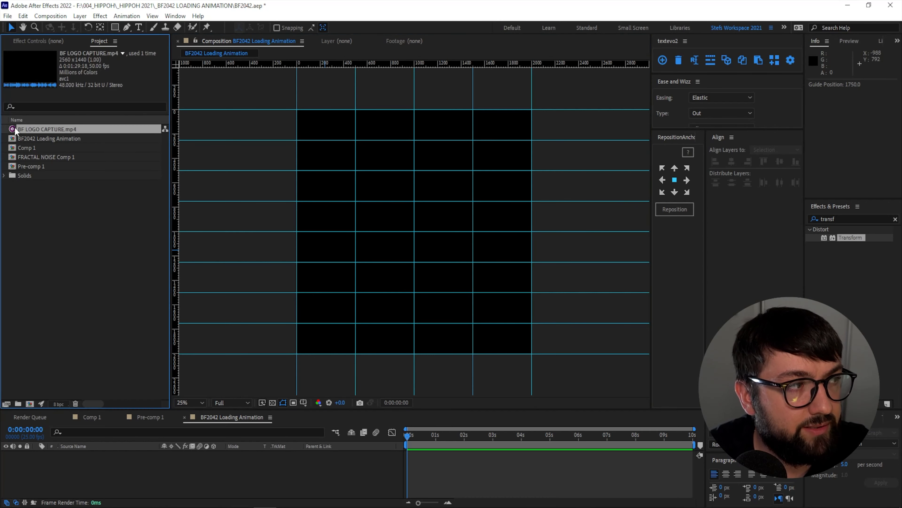
scroll(417, 292, up, 3)
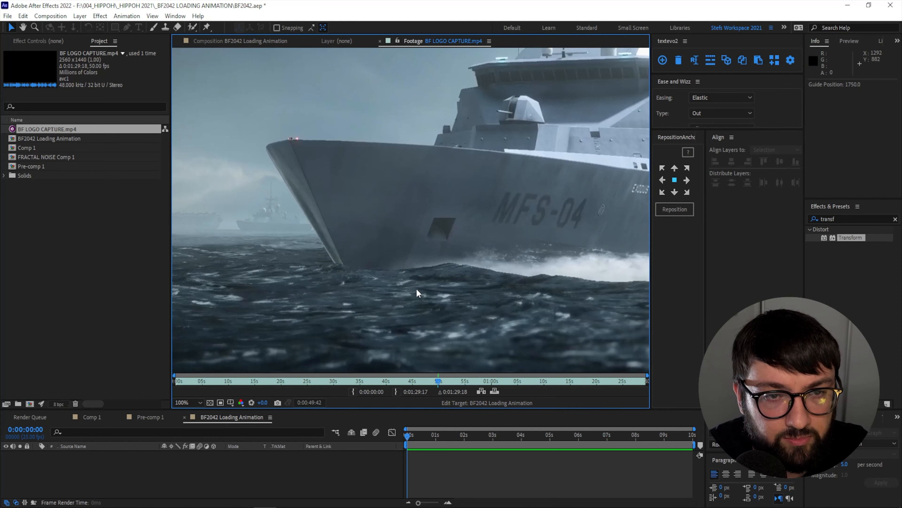
drag(430, 307, 442, 65)
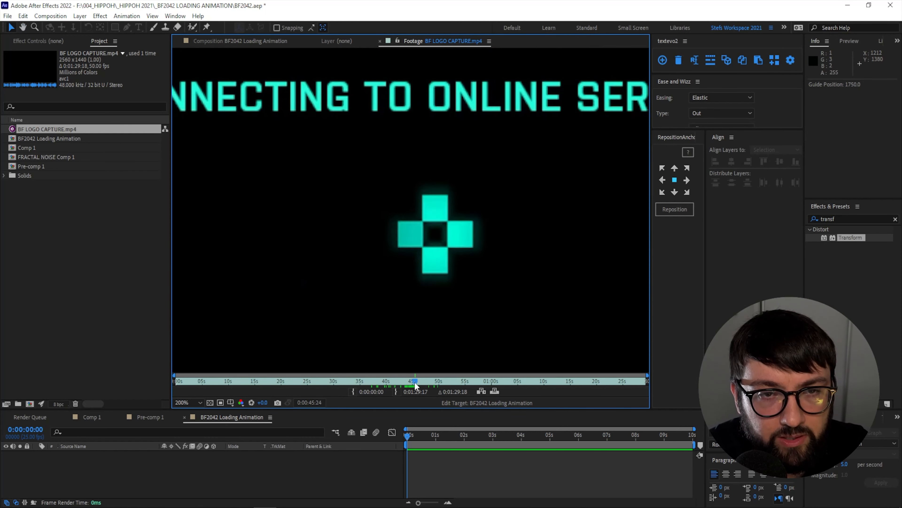
drag(415, 383, 414, 384)
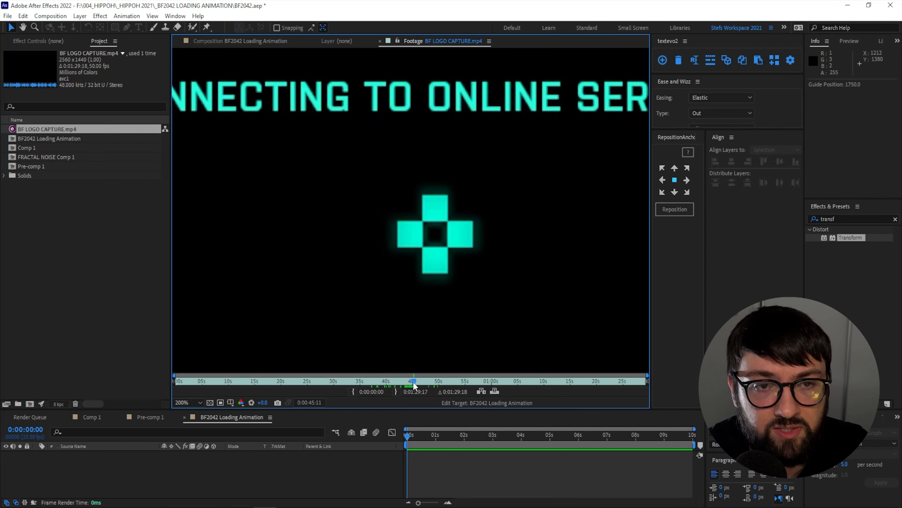
drag(414, 382, 414, 383)
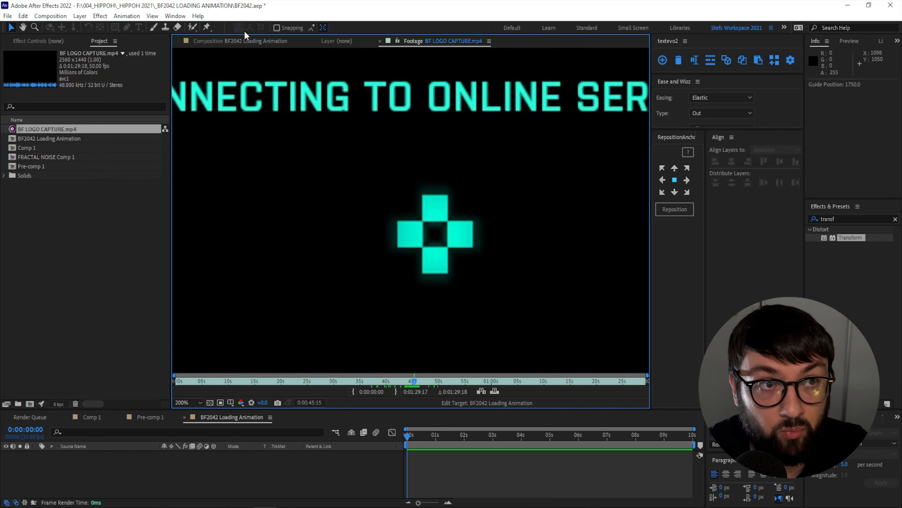
click(247, 41)
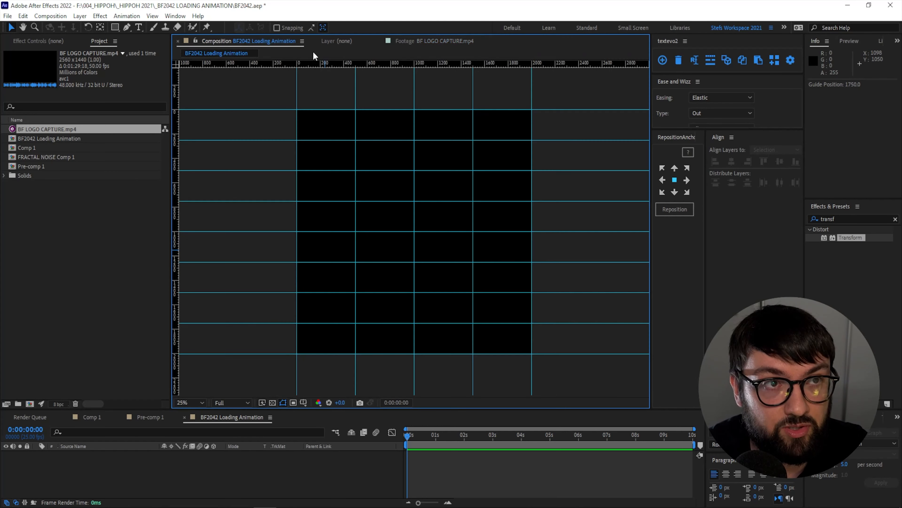
Step: Draw a rectangle shape of about 504 × 504 px around the composition centre with fill colour 12F3D5
click(114, 29)
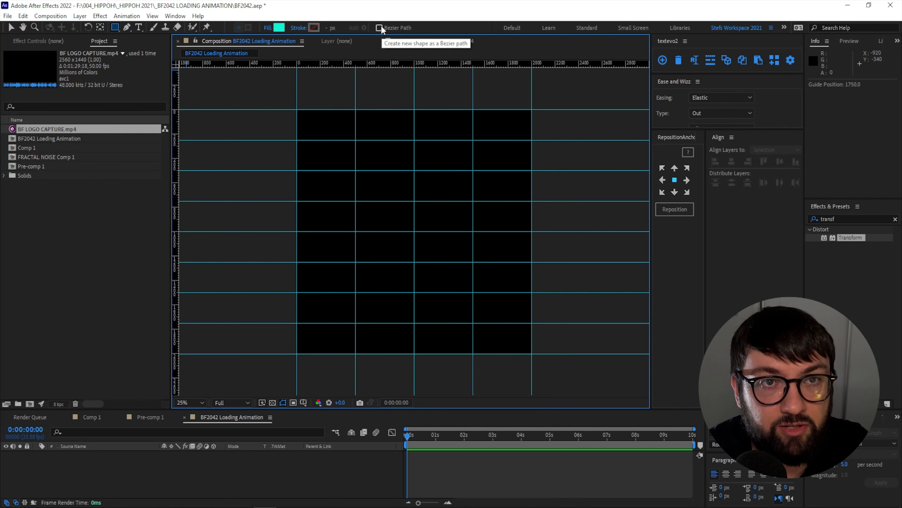
click(279, 27)
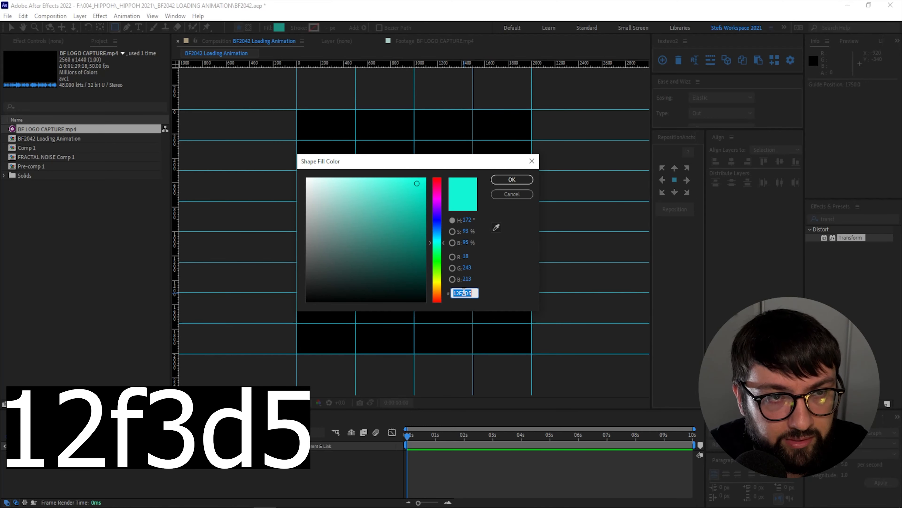
key(Return)
drag(385, 201, 444, 252)
key(v)
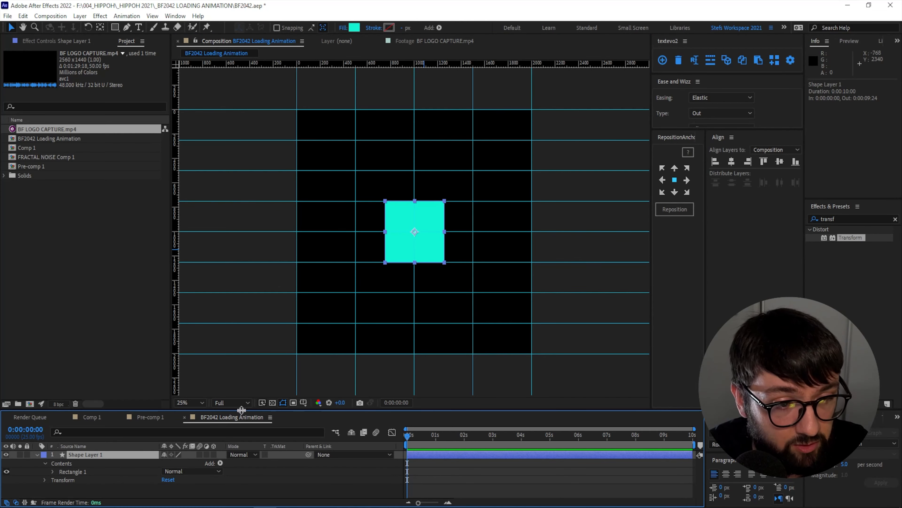
Step: Set the rectangle path's size to 500 × 500
drag(246, 408, 246, 369)
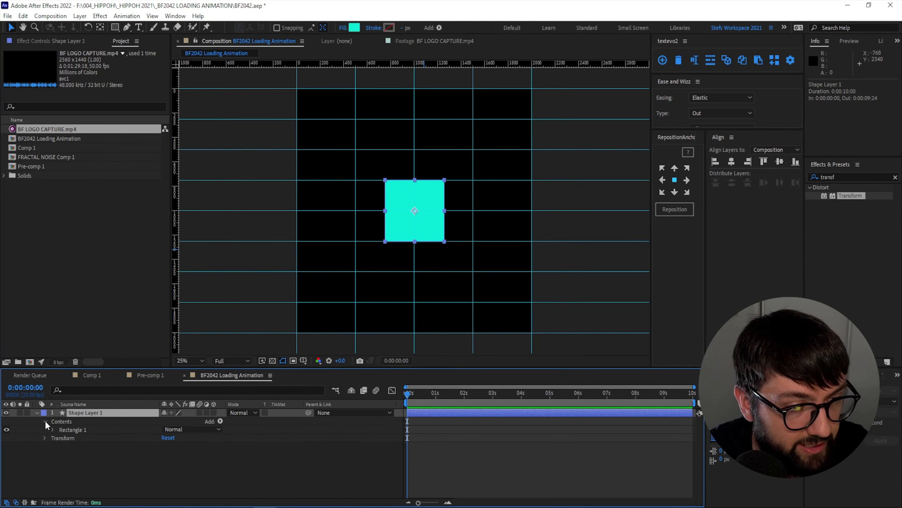
click(52, 429)
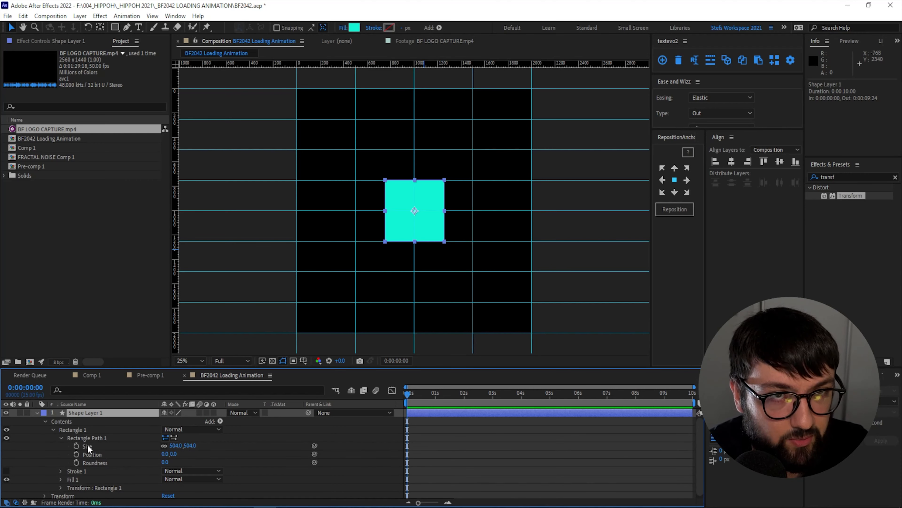
click(176, 446)
text(500)
key(Return)
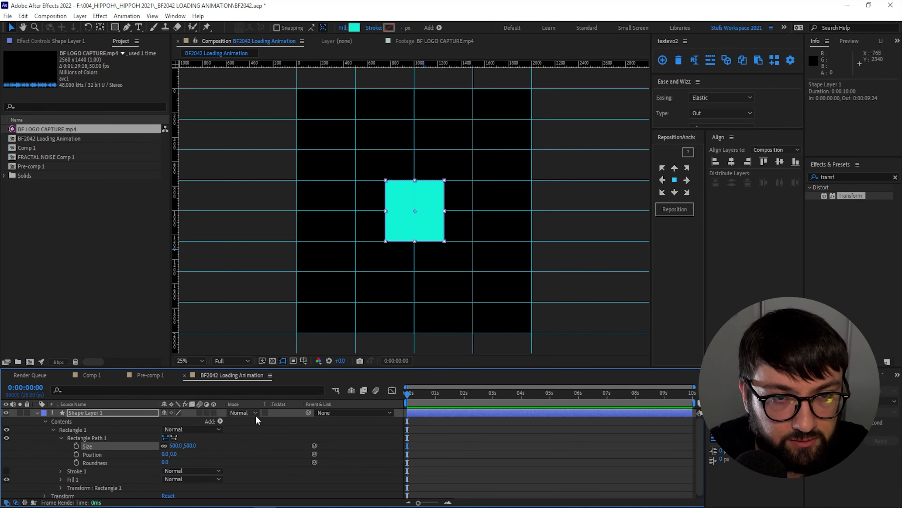
Step: Align the square and its anchor point with the intersection of the central guides
key(.)
click(426, 257)
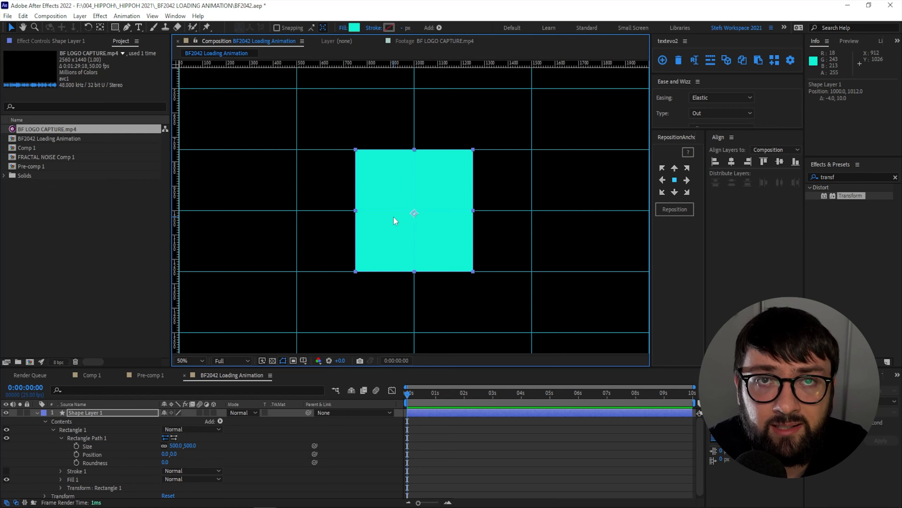
click(100, 28)
drag(428, 216, 415, 244)
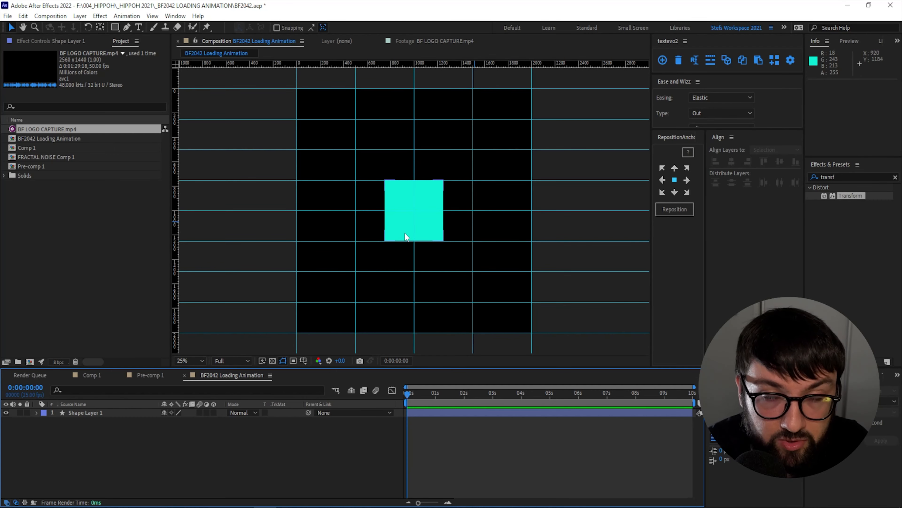
Step: Duplicate the central square and snap the copy directly above it at position 1000, 500, following the reference footage
click(408, 41)
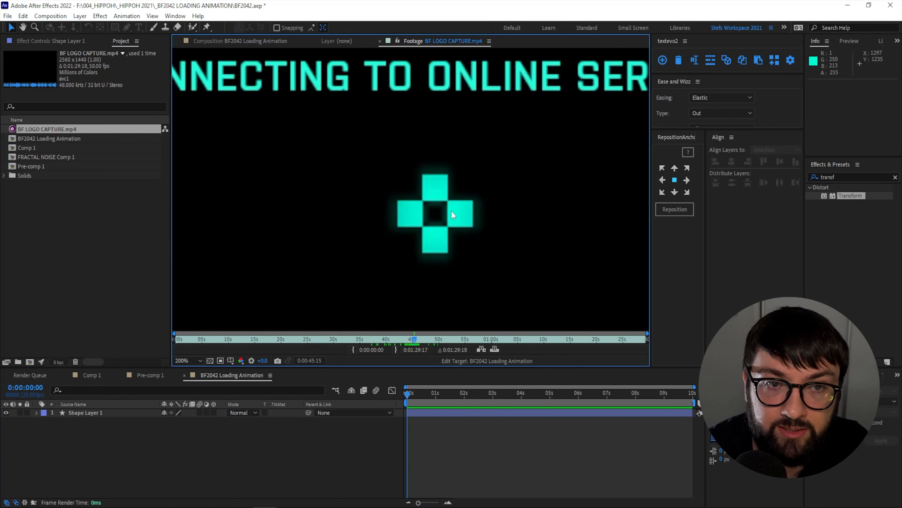
click(229, 41)
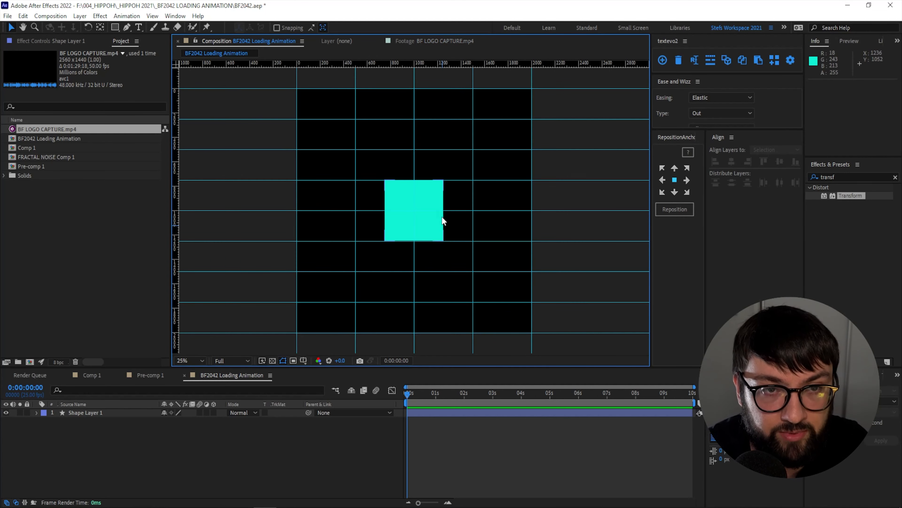
click(82, 412)
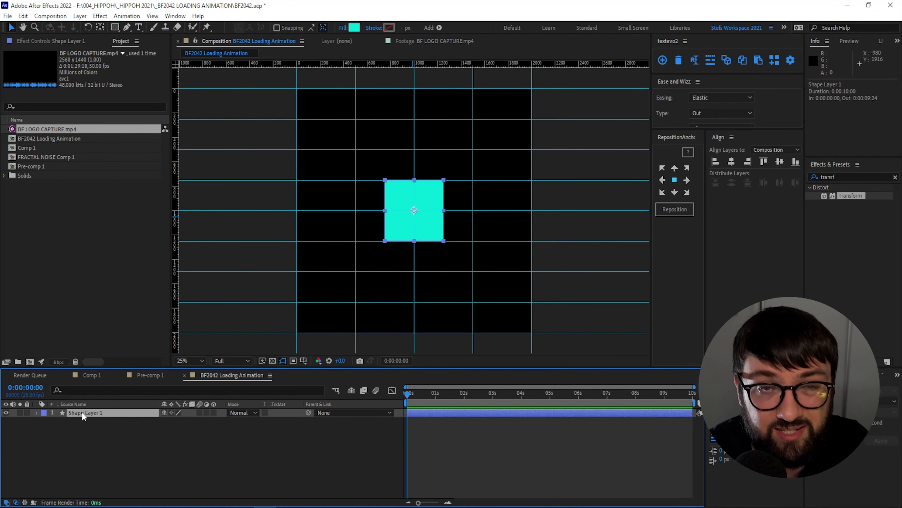
key(ctrl+d)
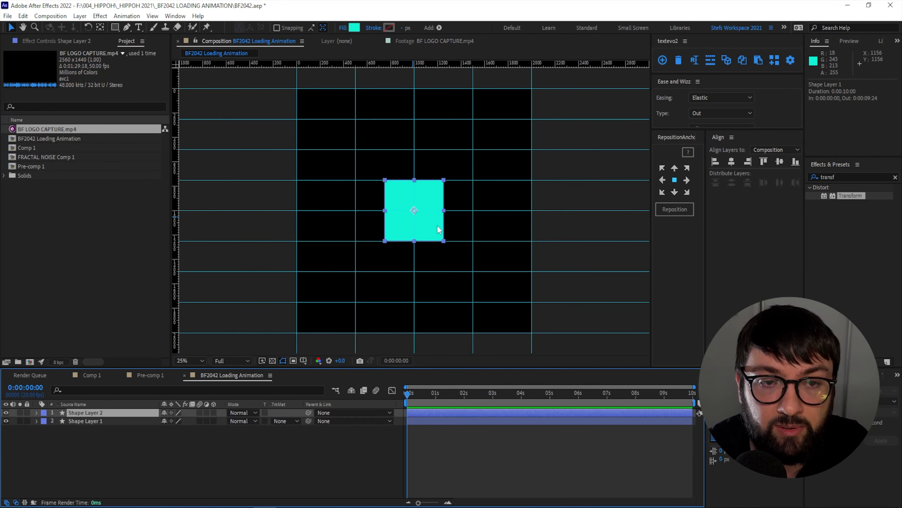
drag(430, 220, 439, 170)
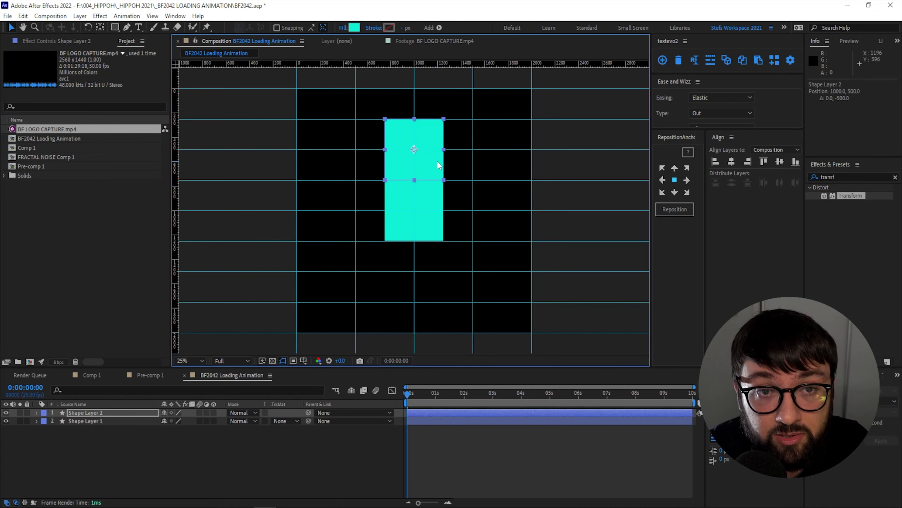
click(152, 15)
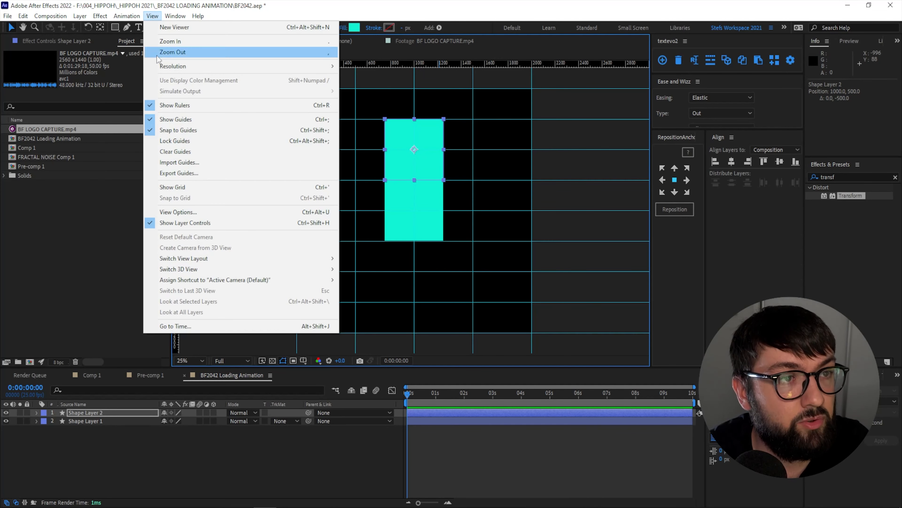
click(28, 265)
Step: Duplicate the central square and snap the copy directly below it at position 1000, 1500
click(427, 229)
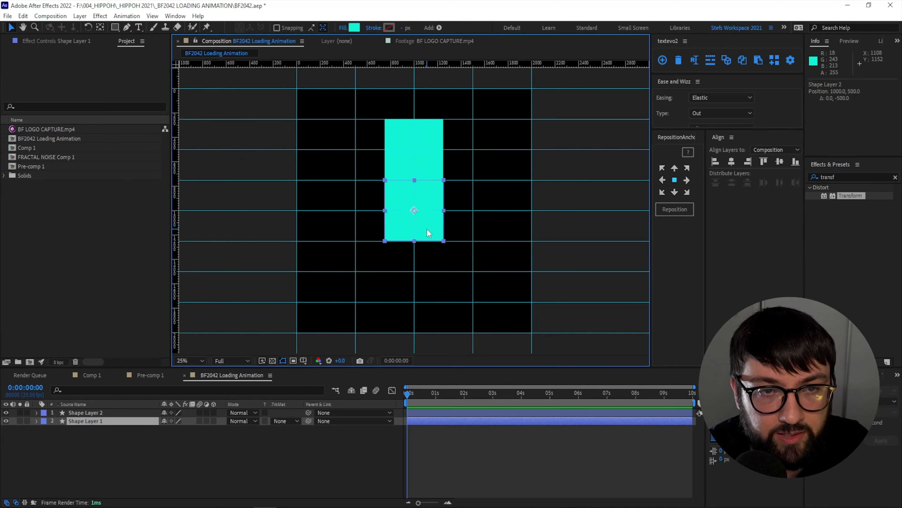
key(ctrl+d)
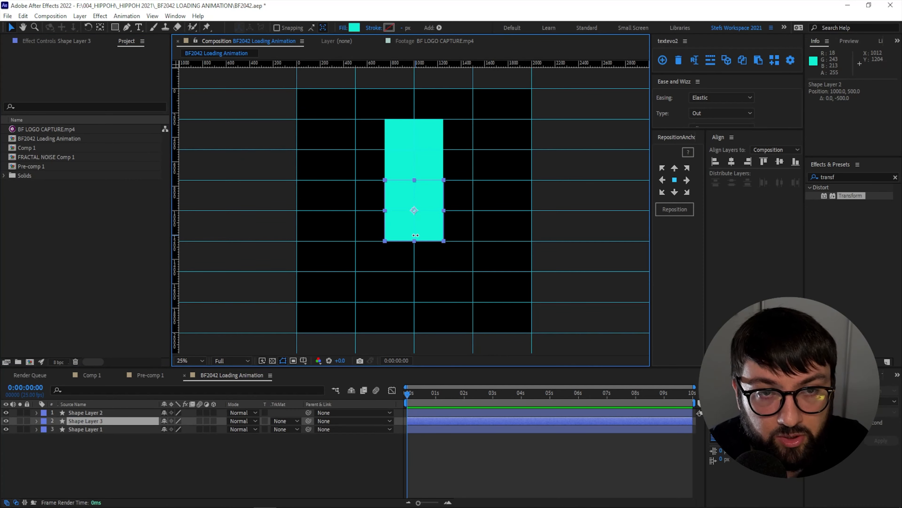
drag(427, 230, 427, 287)
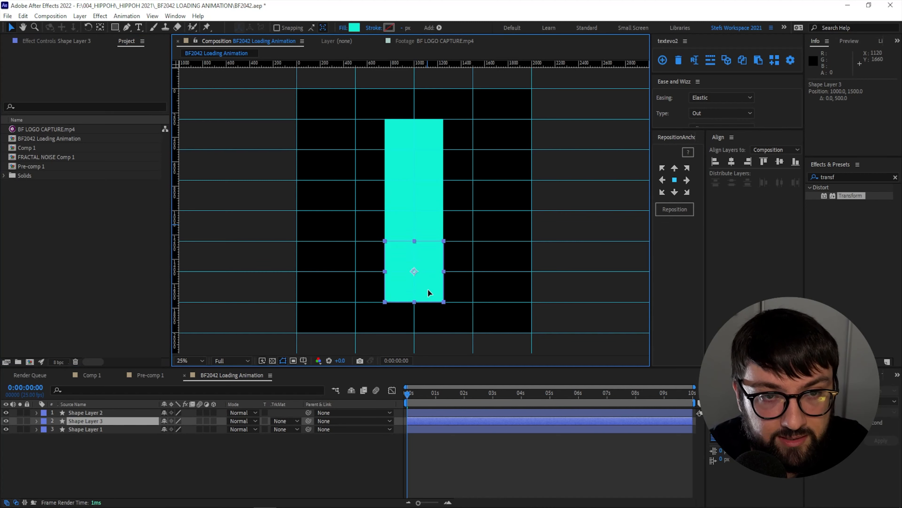
Step: Duplicate the central square and snap the copy against its left side at position 500, 1000
click(432, 224)
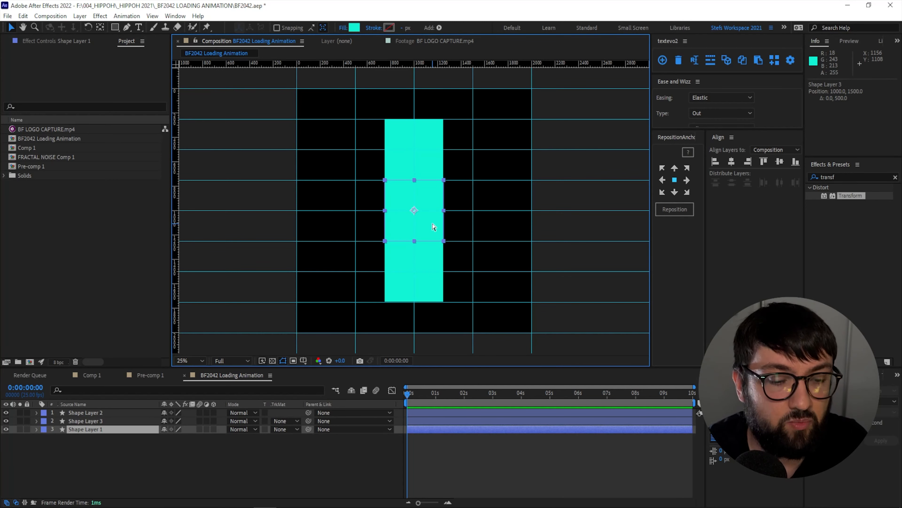
key(ctrl+d)
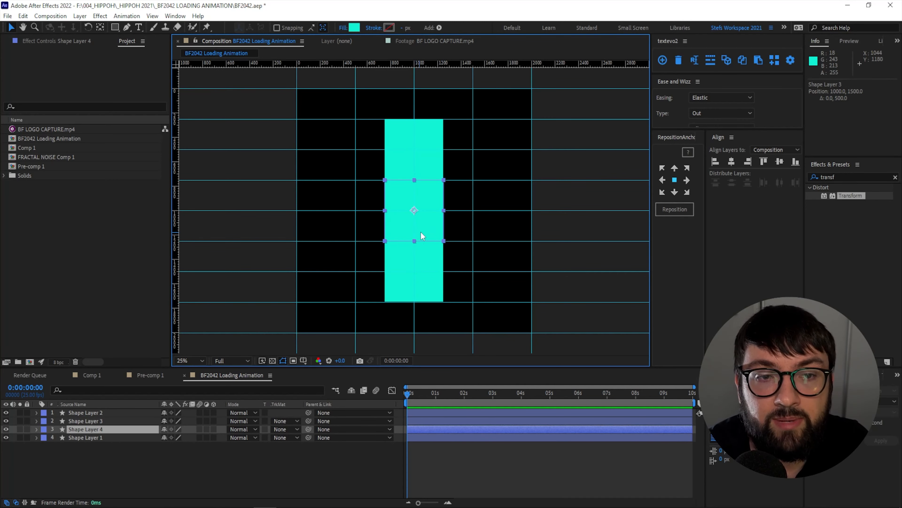
drag(421, 232, 371, 231)
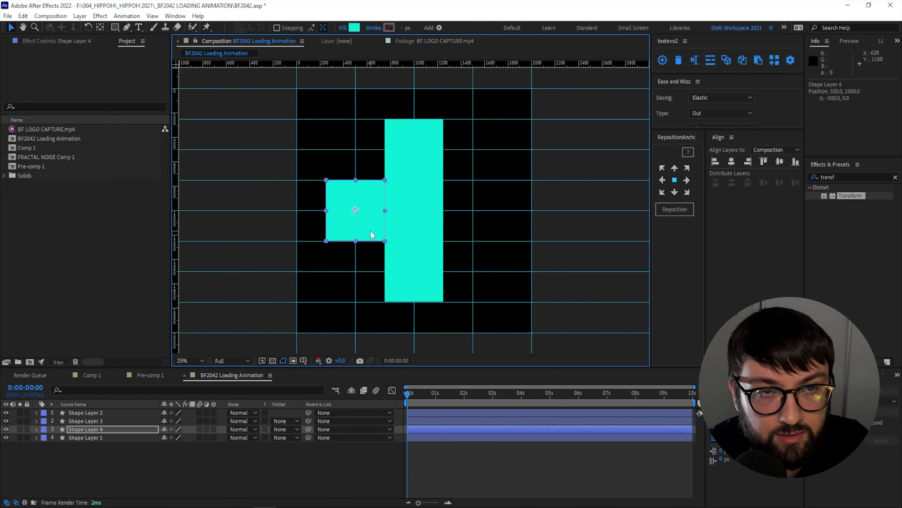
Step: Duplicate the central square and snap the copy against its right side at position 1500, 1000
click(429, 228)
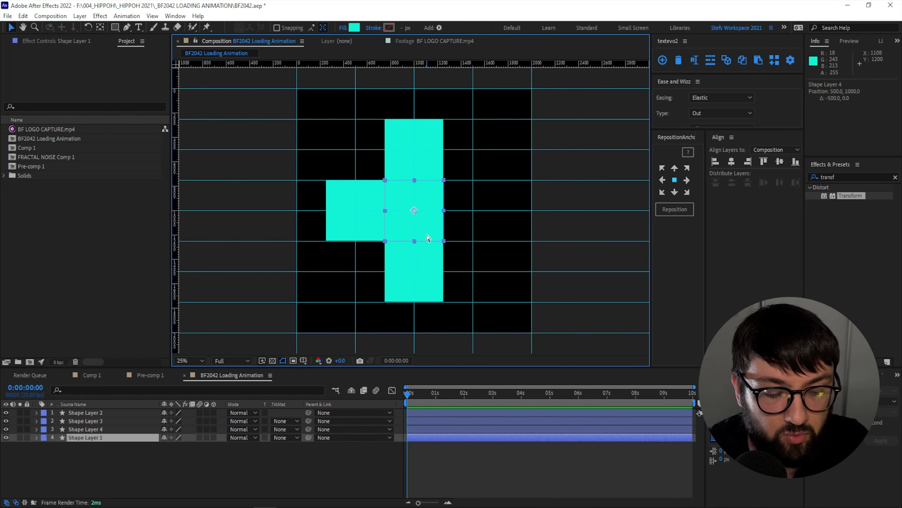
key(ctrl+d)
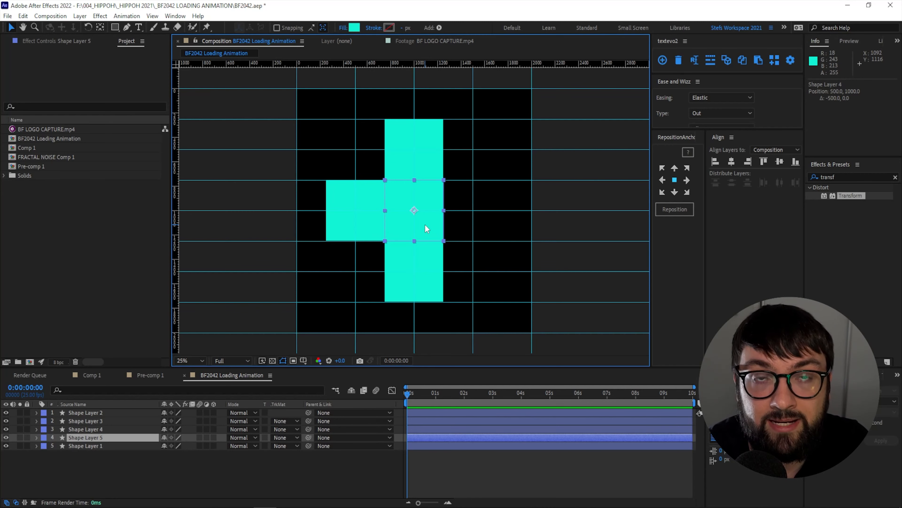
drag(426, 225, 488, 222)
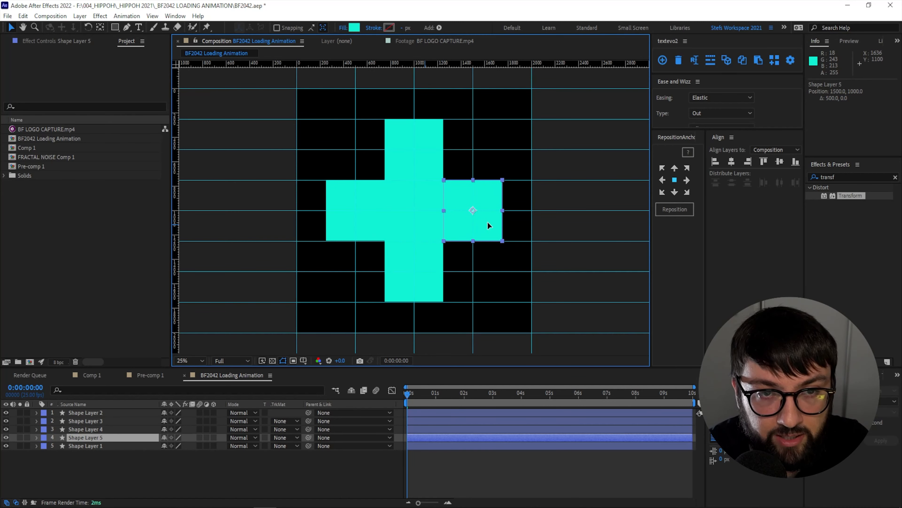
Step: Delete the central square and hide the guides to leave only the four outer squares of the cross
click(427, 231)
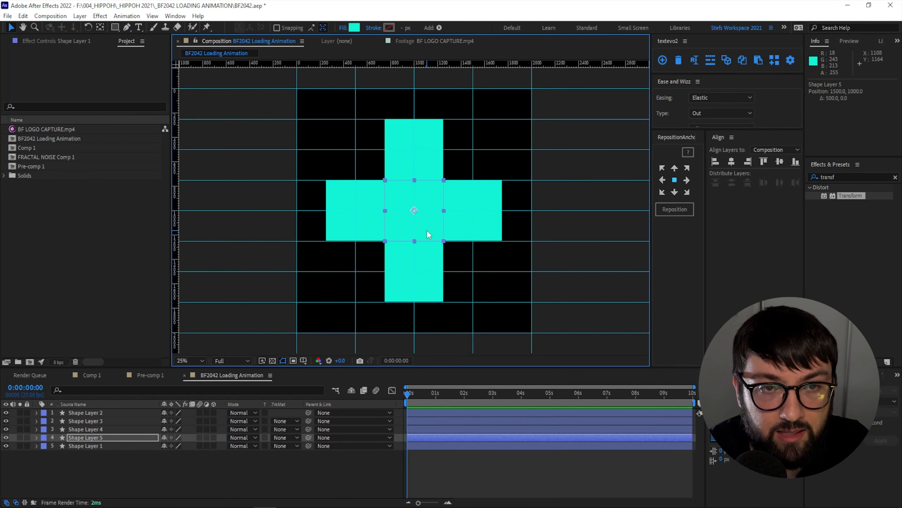
key(Delete)
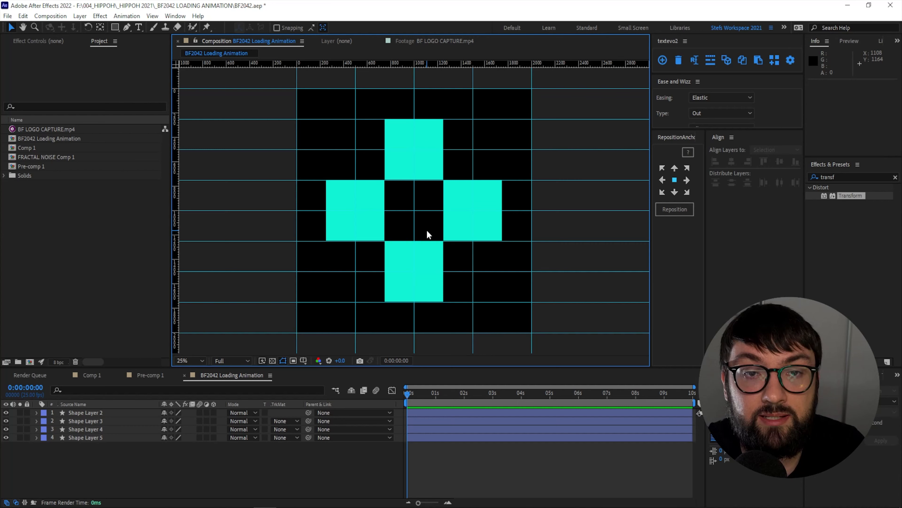
key(ctrl+semicolon)
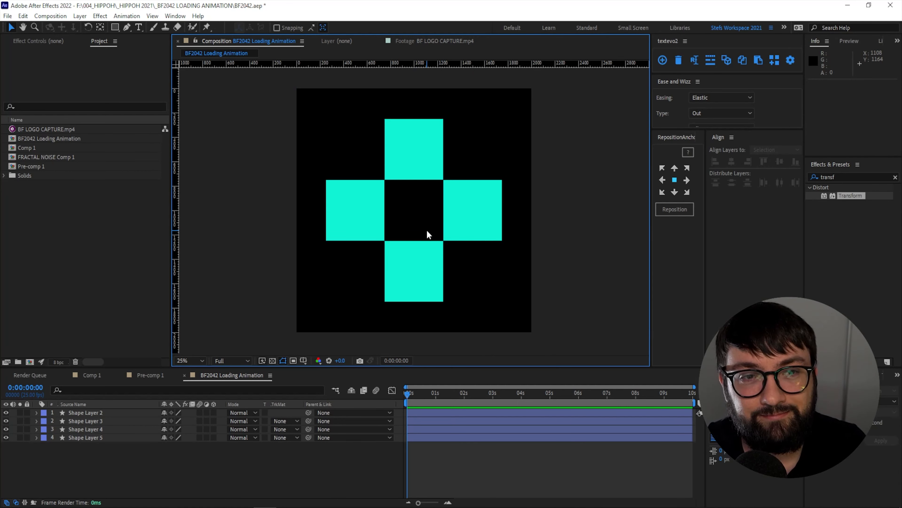
key(ctrl+semicolon)
key(ctrl+semicolon)
key(ctrl+semicolon)
key(ctrl+semicolon)
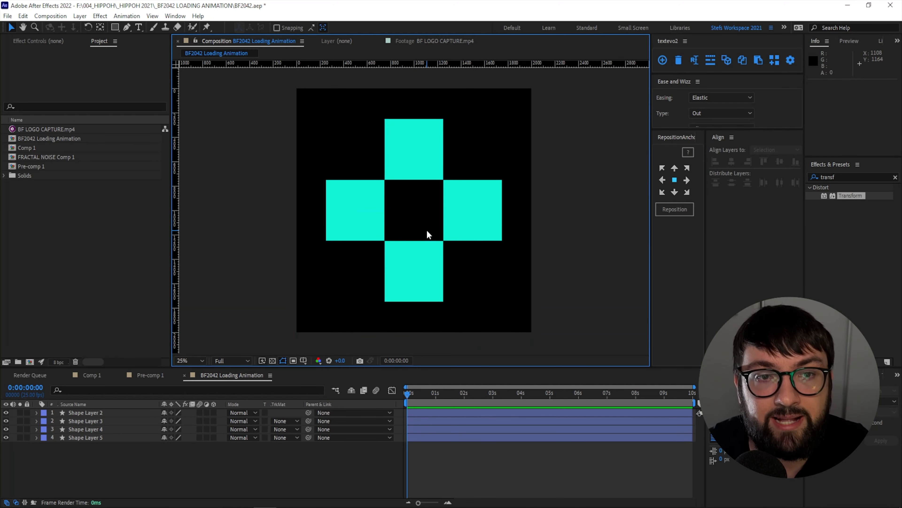
key(ctrl+semicolon)
key(ctrl+semicolon)
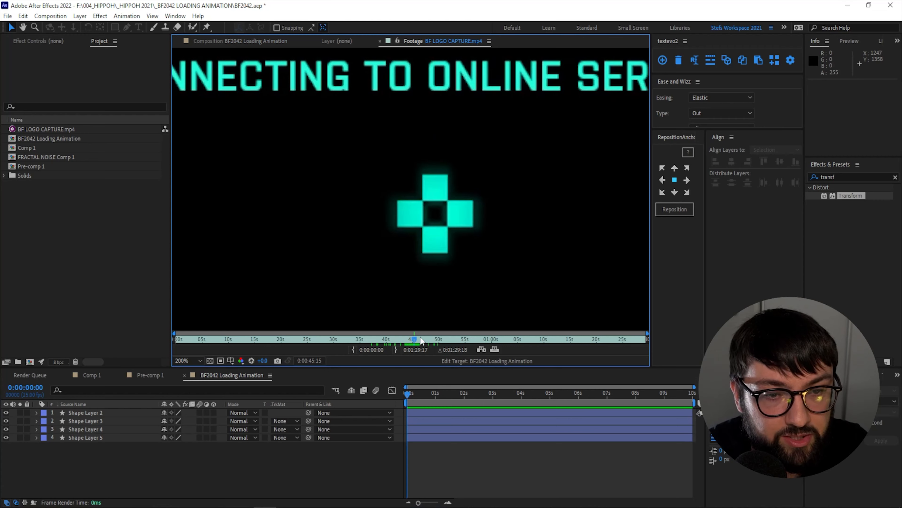
Step: Review the cross in the BF LOGO CAPTURE reference footage up to about 49 seconds and return to the composition
drag(414, 341, 438, 340)
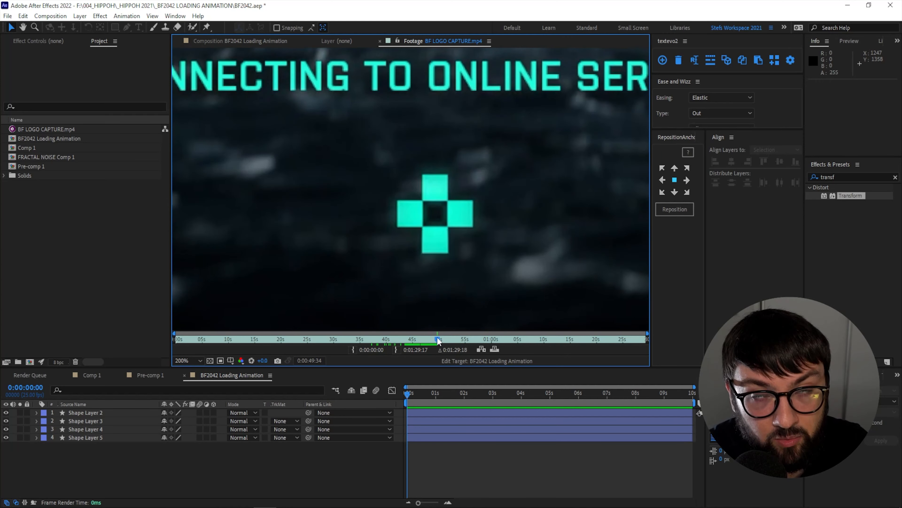
click(231, 41)
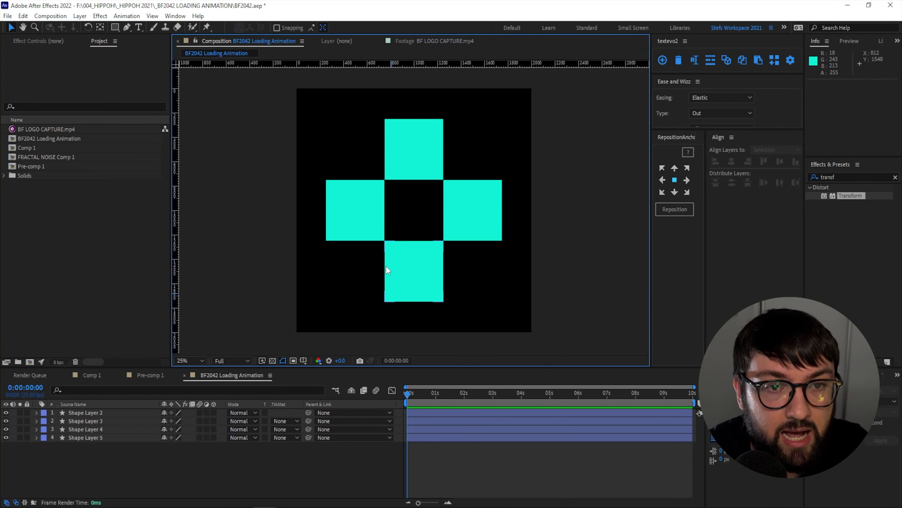
Step: Show the guides again and lock them so they cannot be moved while editing anchor points
click(364, 210)
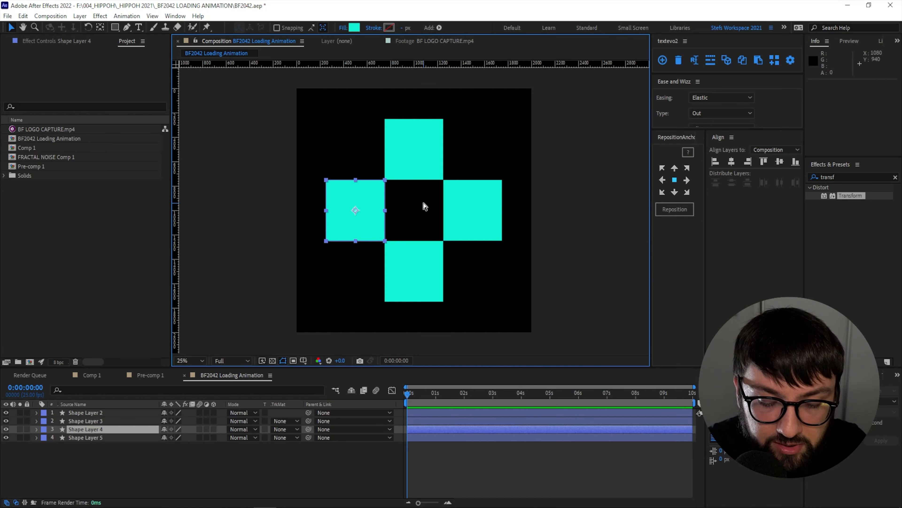
key(ctrl+apostrophe)
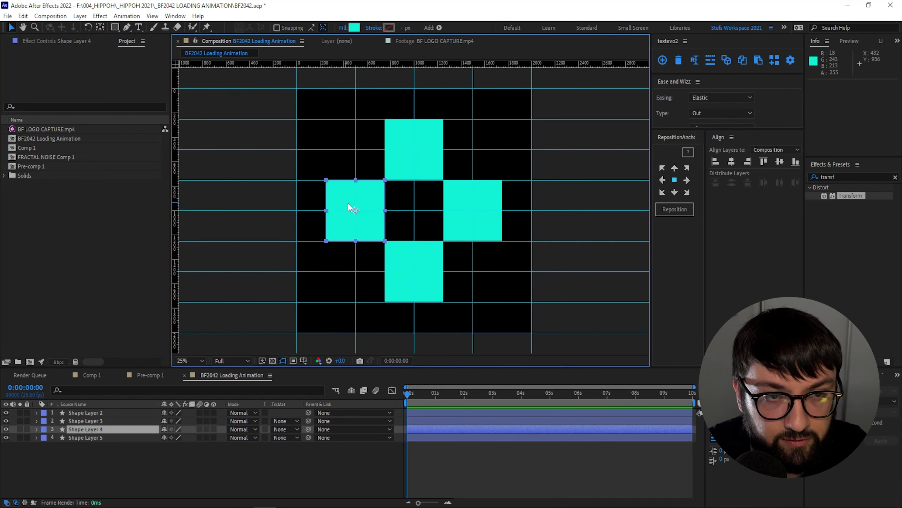
key(y)
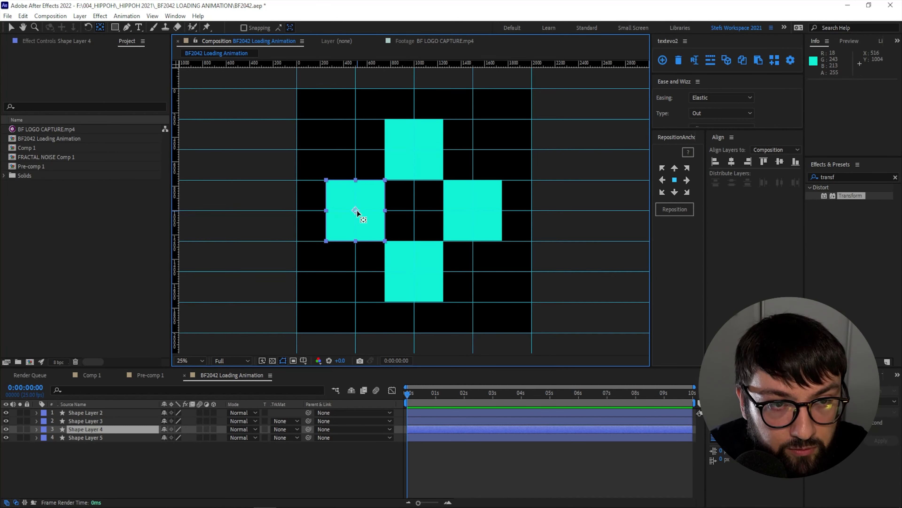
drag(357, 210, 357, 213)
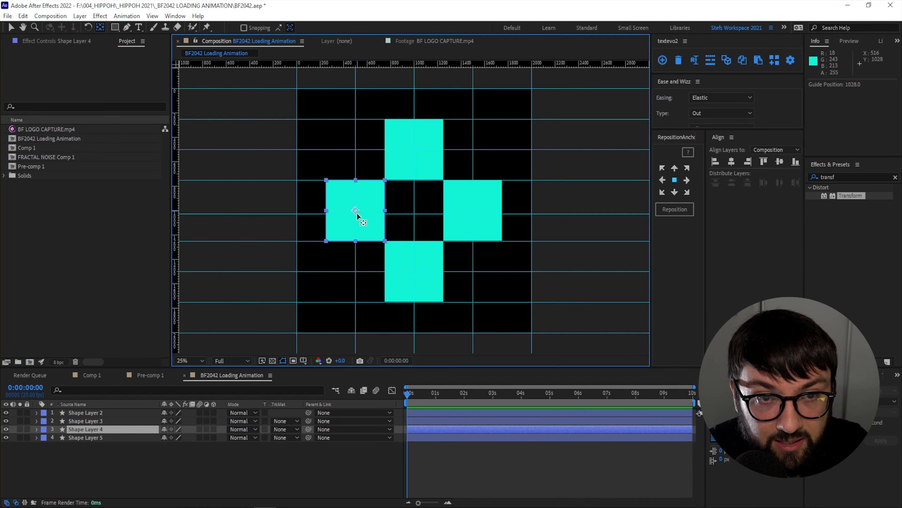
key(ctrl+z)
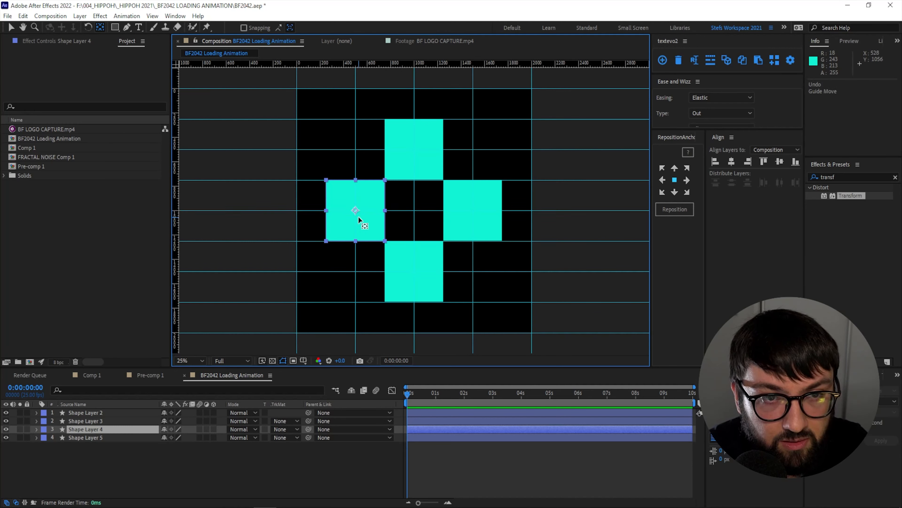
click(153, 16)
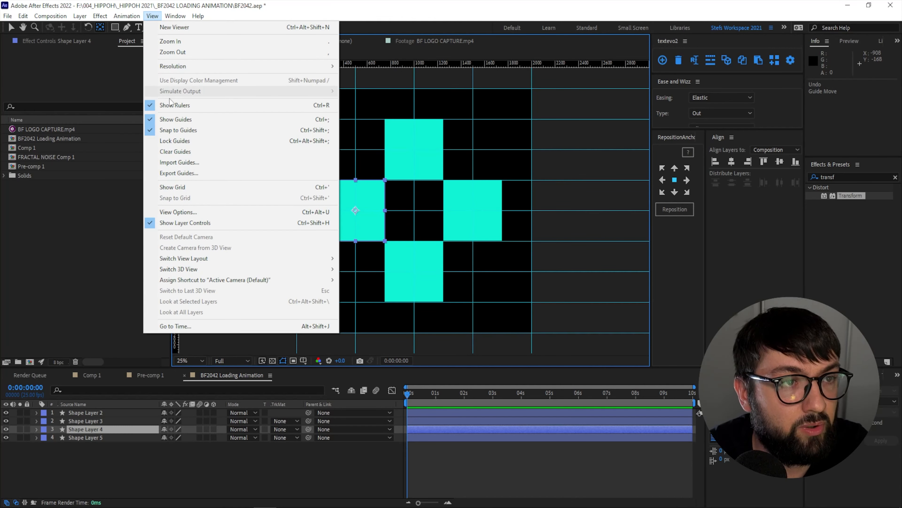
click(192, 141)
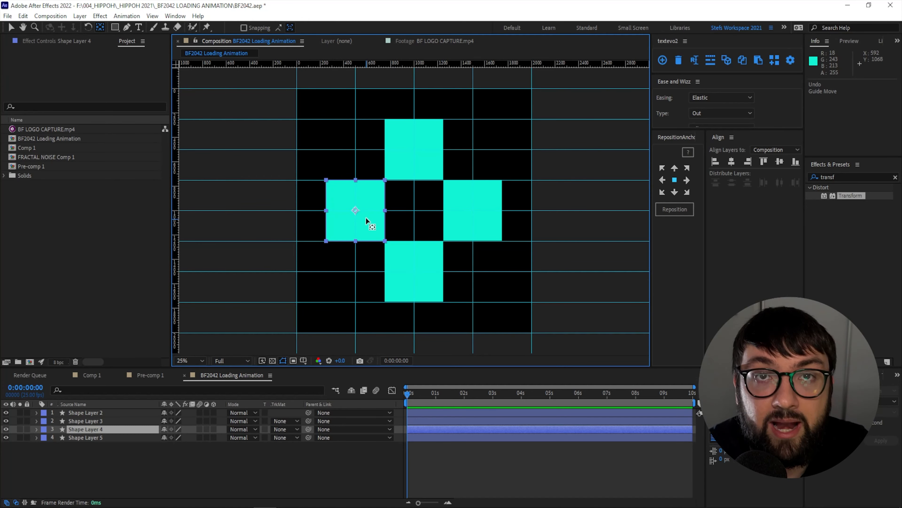
Step: Move the left square's anchor point to the middle of its right edge, facing the cross centre
drag(359, 209, 386, 210)
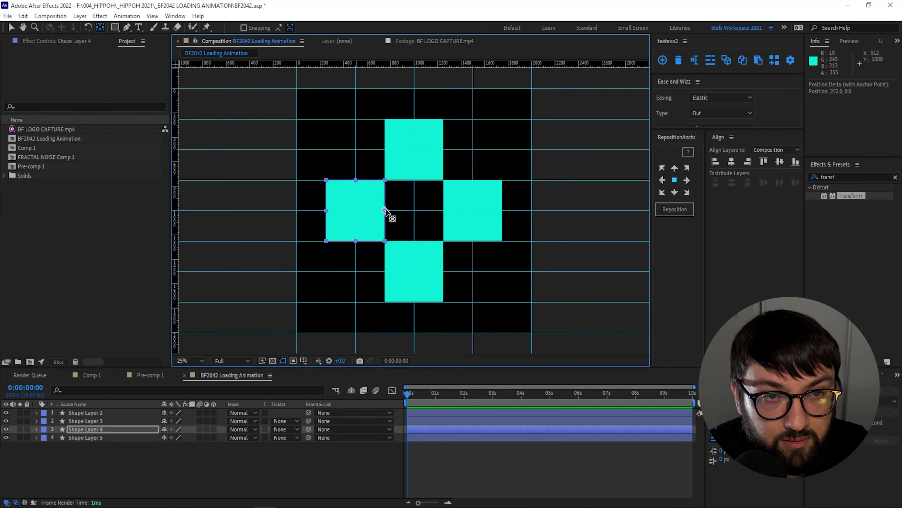
scroll(386, 210, up, 9)
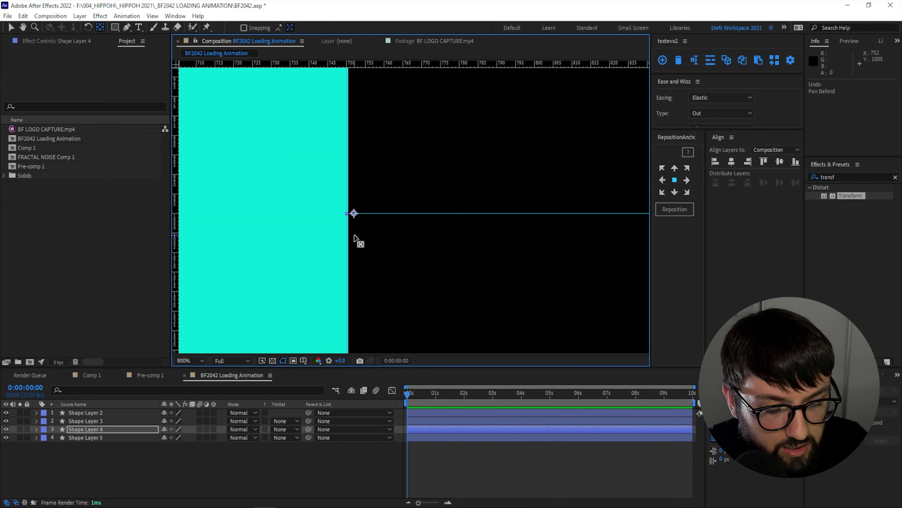
drag(355, 214, 350, 214)
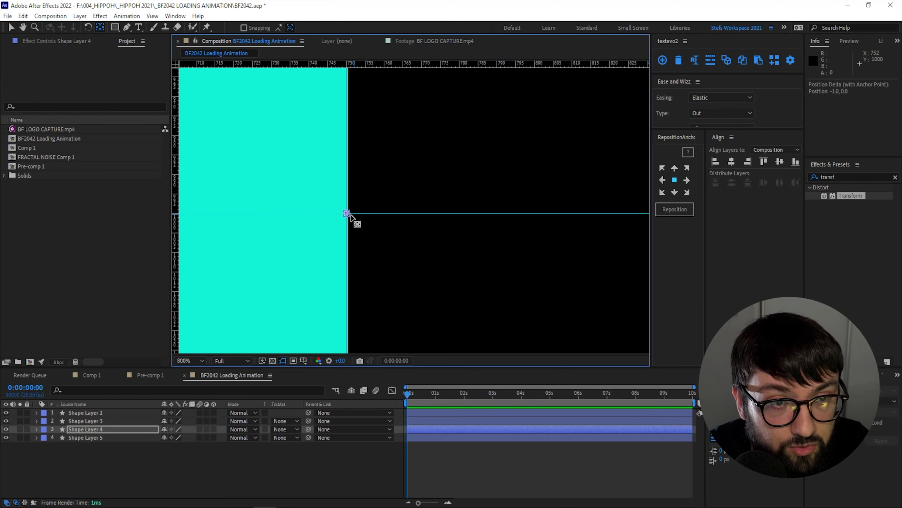
Step: Move the right square's anchor point to the middle of its left edge, facing the cross centre
scroll(358, 220, down, 8)
click(538, 250)
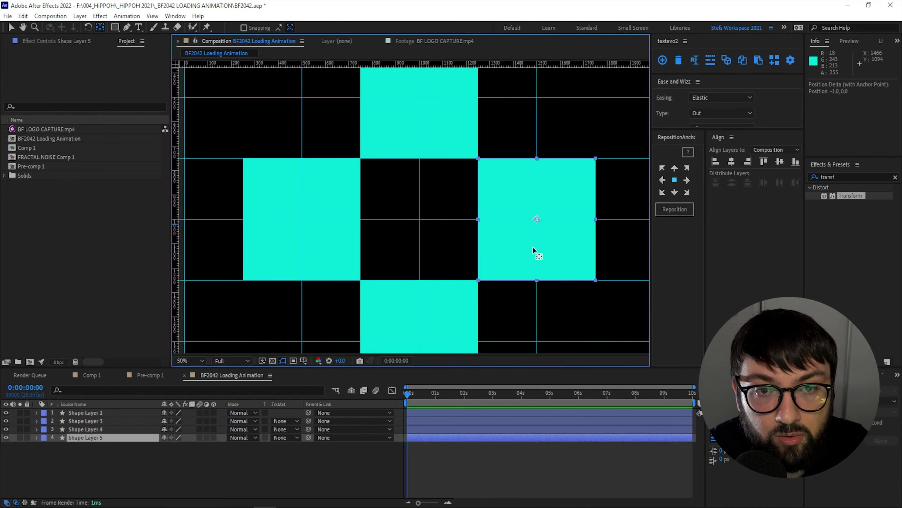
drag(538, 219, 489, 228)
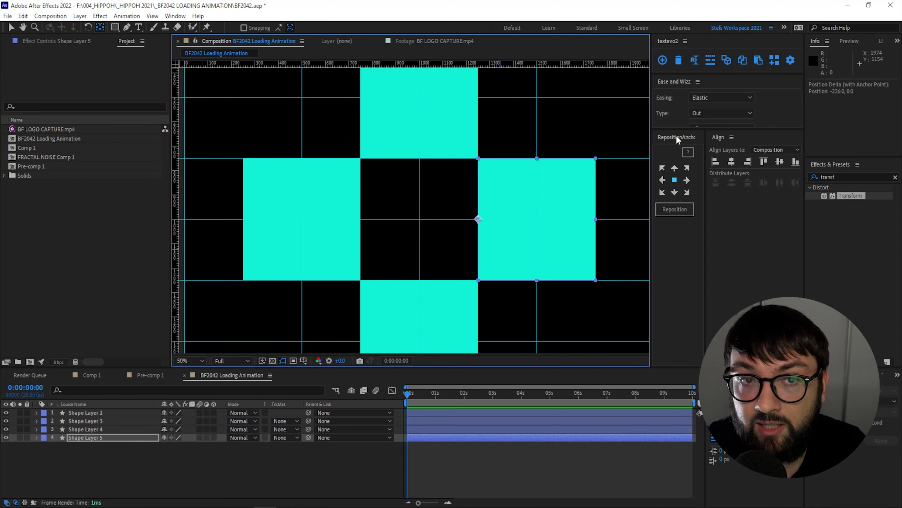
Step: Reposition the upper square's anchor point to the middle of its bottom edge
click(427, 115)
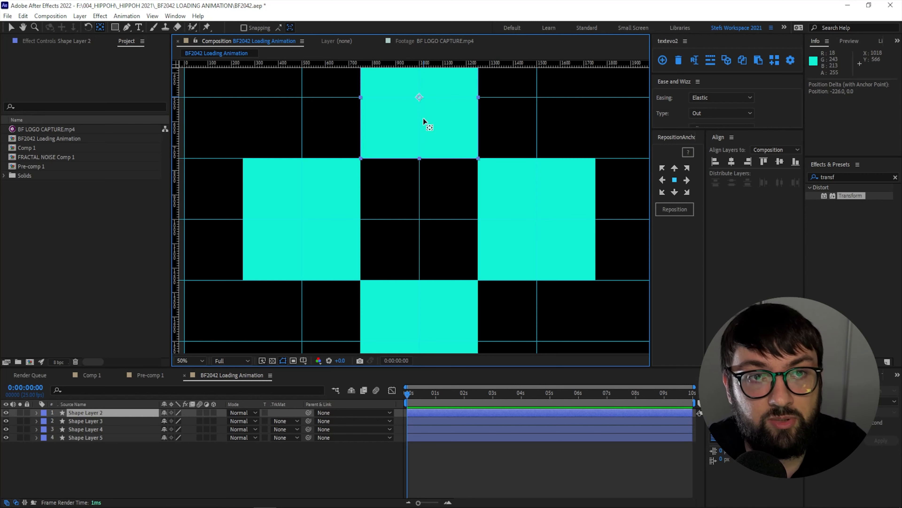
click(674, 192)
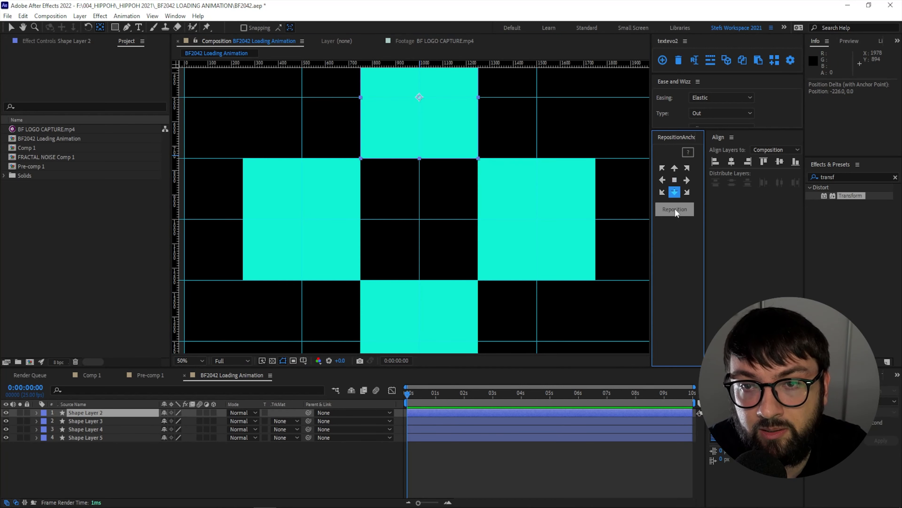
click(675, 209)
Step: Reposition the lower square's anchor point to the middle of its top edge
click(419, 302)
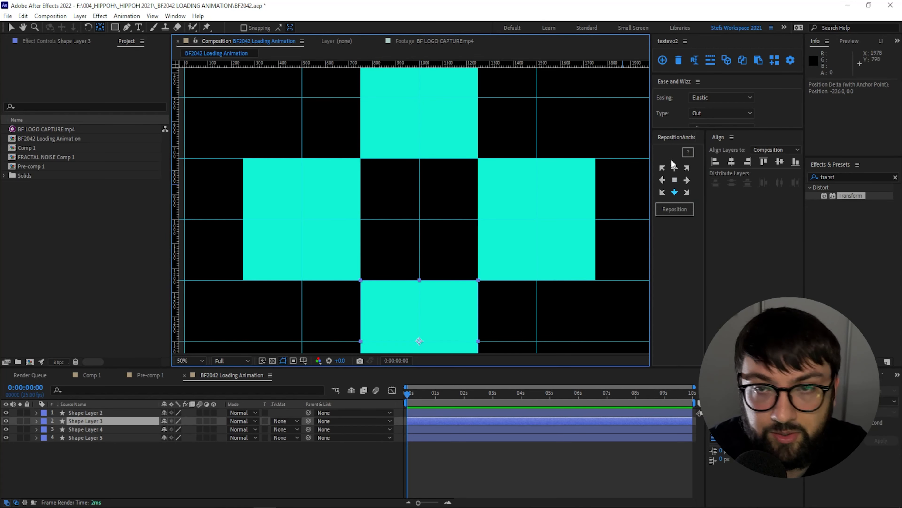
click(675, 167)
click(675, 209)
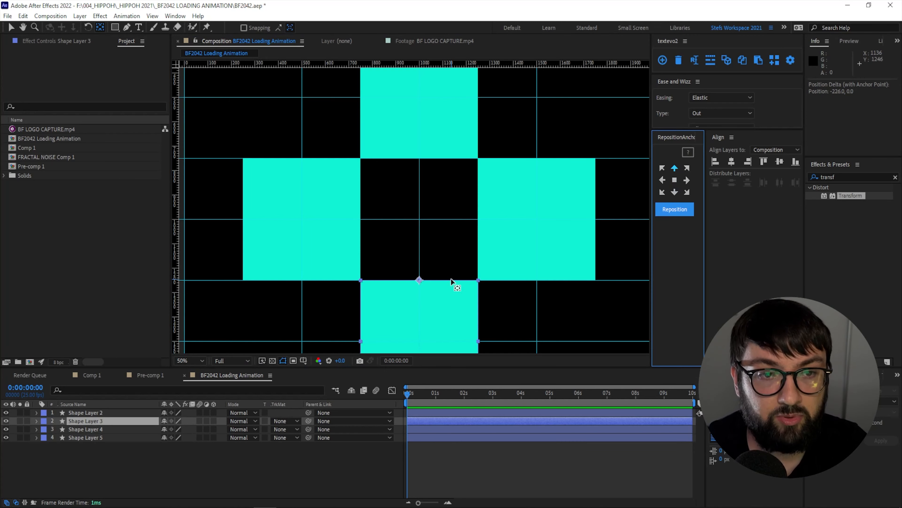
Step: Check the anchor point of each of the four squares against the inner edges of the cross
click(479, 258)
click(307, 227)
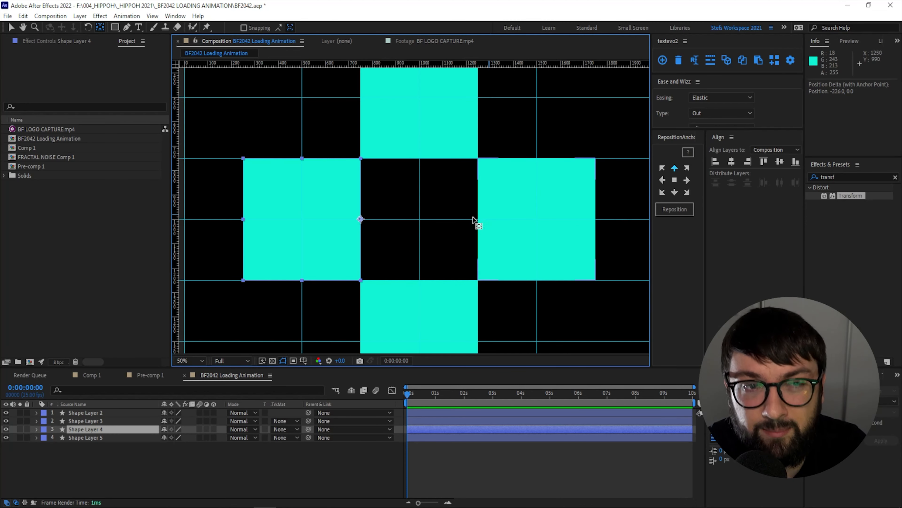
key(comma)
key(comma)
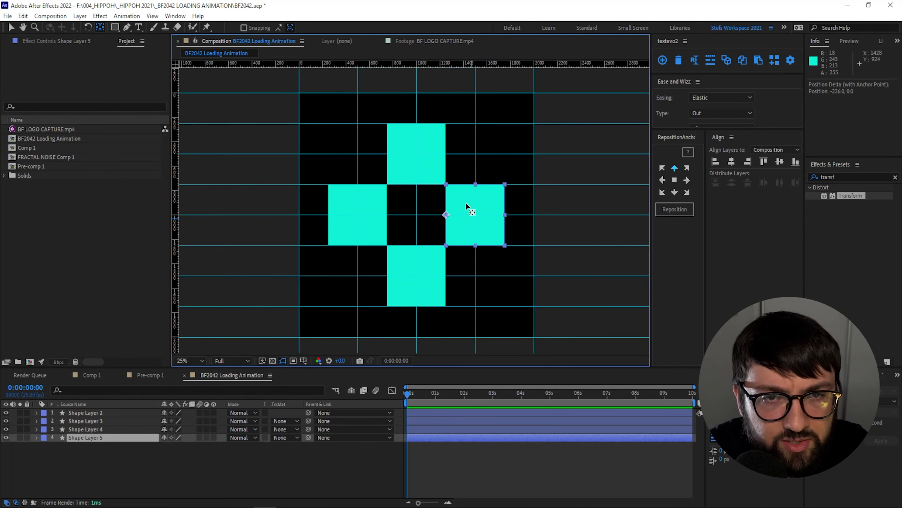
click(411, 263)
click(468, 228)
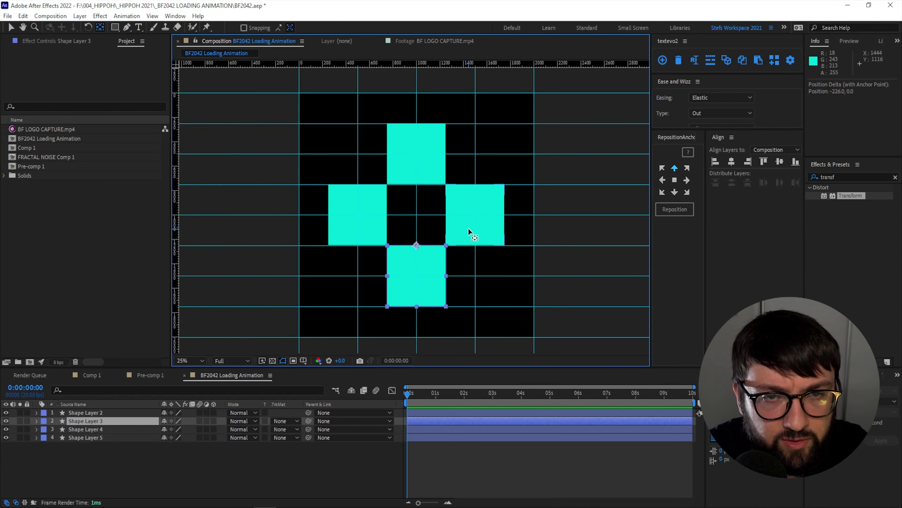
click(427, 168)
click(371, 201)
click(414, 262)
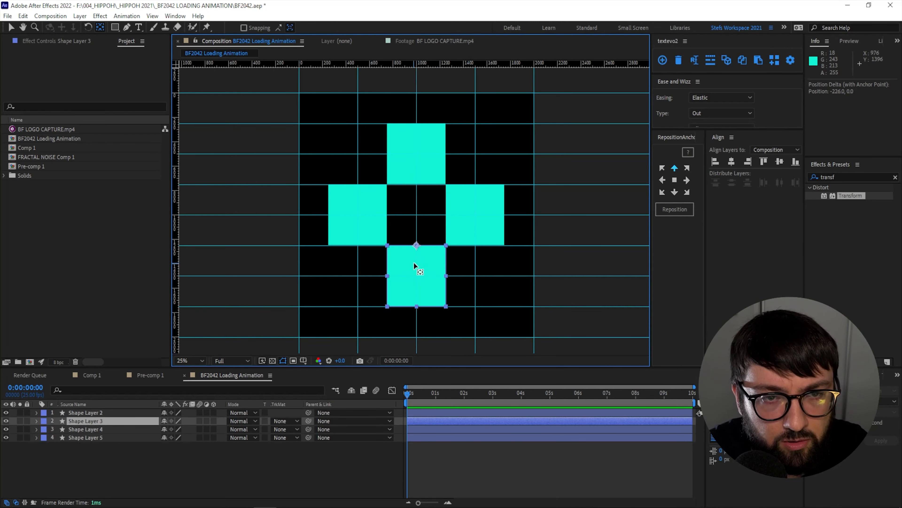
click(463, 221)
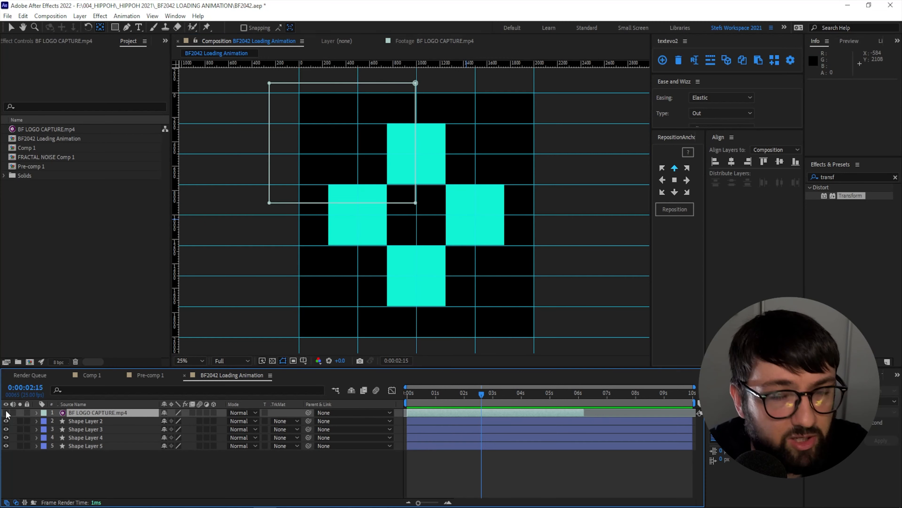
Step: Move the BF LOGO CAPTURE.mp4 reference layer beneath the four shape layers in the composition
drag(450, 395, 431, 395)
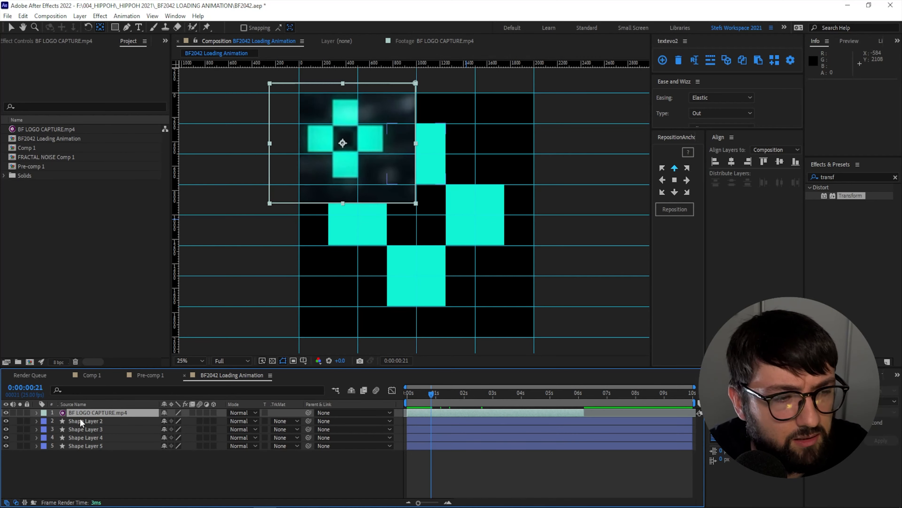
drag(87, 413, 133, 463)
mouse_move(431, 395)
mouse_down()
mouse_move(447, 394)
mouse_move(418, 398)
mouse_move(433, 399)
mouse_move(420, 390)
mouse_move(432, 388)
mouse_up()
click(426, 448)
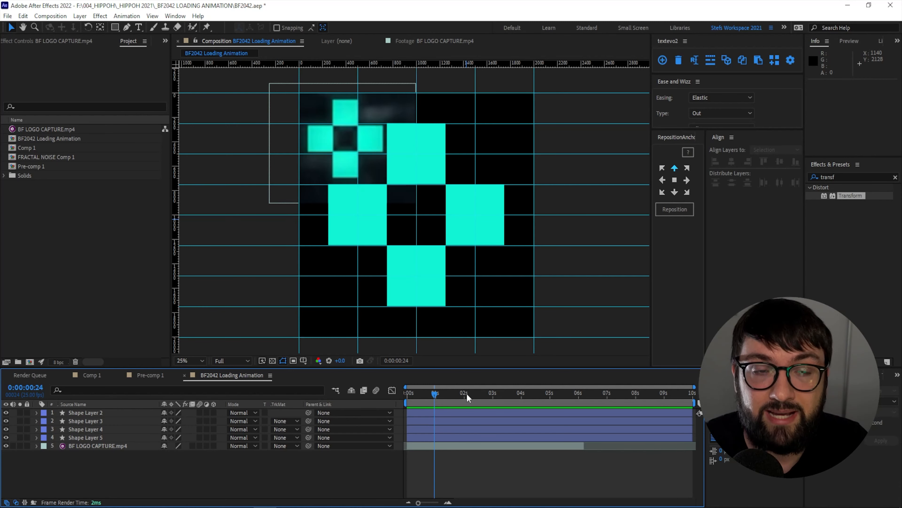
Step: Rename the upper square's layer as SQUARE1
mouse_move(437, 398)
mouse_down()
mouse_move(425, 384)
mouse_move(445, 387)
mouse_up()
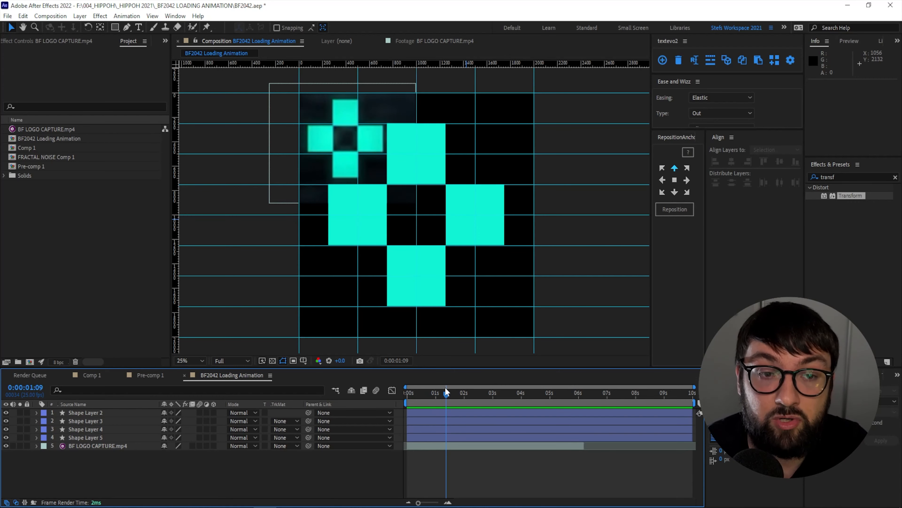
click(413, 286)
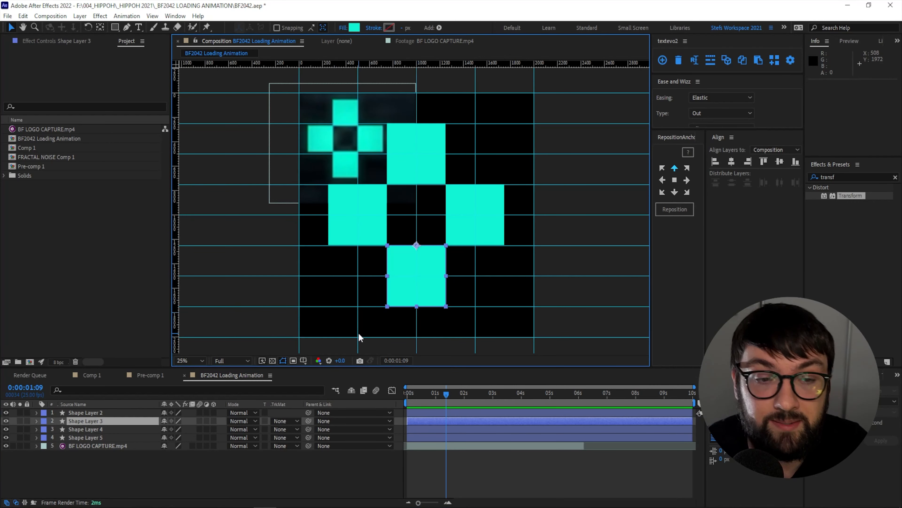
click(92, 421)
click(93, 411)
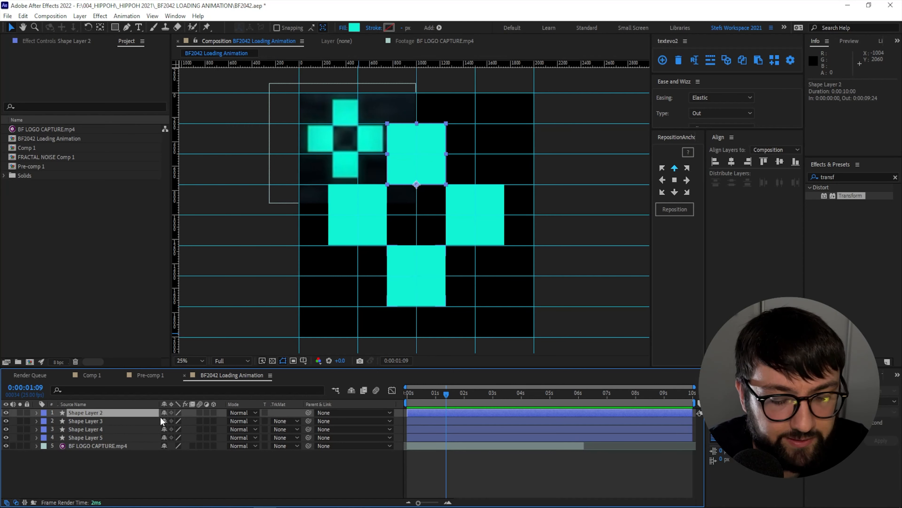
key(Return)
text(SQUARE1)
key(Return)
Step: Move the right-hand square's layer directly below SQUARE1 and rename it SQUARE2
drag(78, 438, 98, 419)
key(Return)
text(SQUARE2)
key(Return)
Step: Rename the lower square's layer as SQUARE3 and the left-hand square's layer as SQUARE4
click(96, 429)
key(Return)
text(SQUARE)
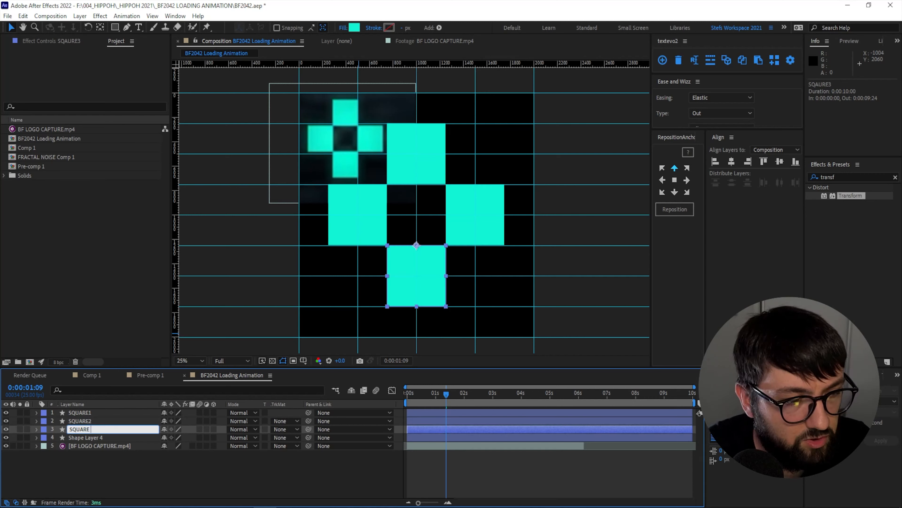
text(3)
key(Return)
click(74, 438)
key(Return)
text(SQUARE4)
key(Return)
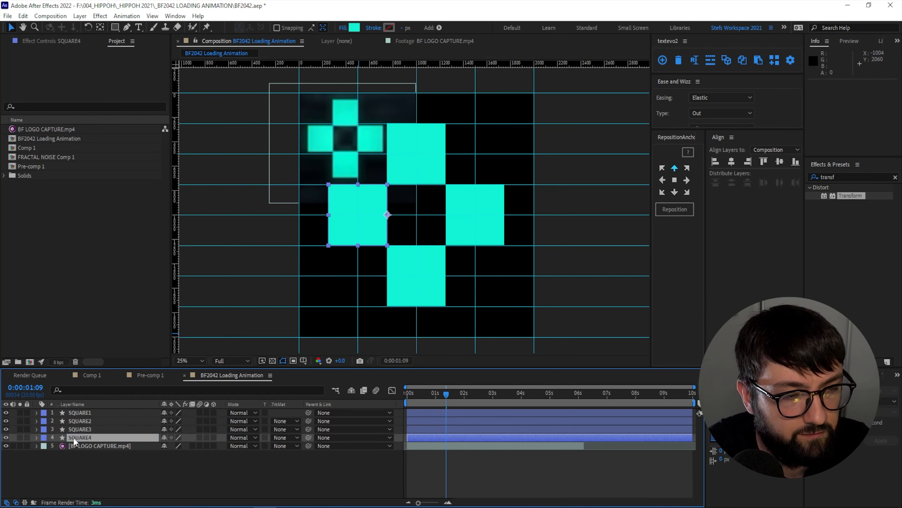
Step: Move the playhead to 0:00:00:21, where the reference cross is fully open, and make all four square layers 3D
click(437, 393)
mouse_move(438, 397)
mouse_down()
mouse_move(450, 394)
mouse_move(413, 393)
mouse_move(432, 395)
mouse_up()
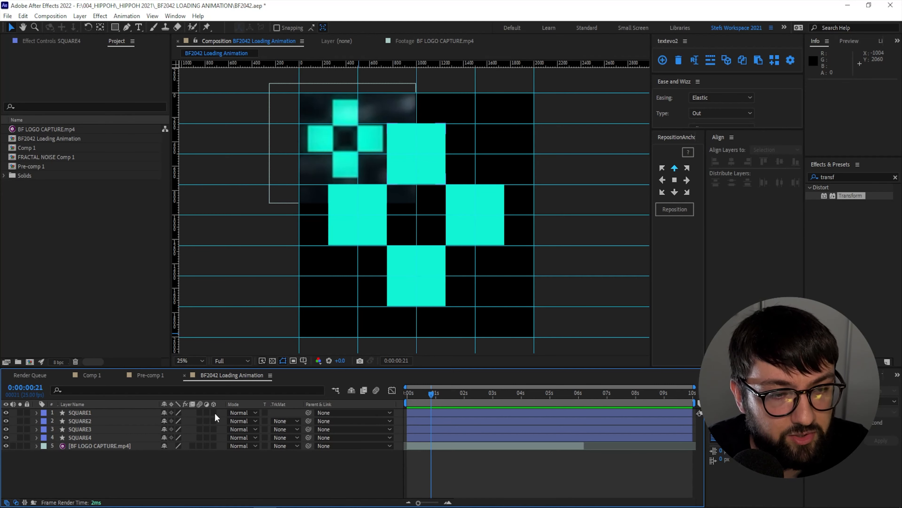
drag(214, 413, 217, 440)
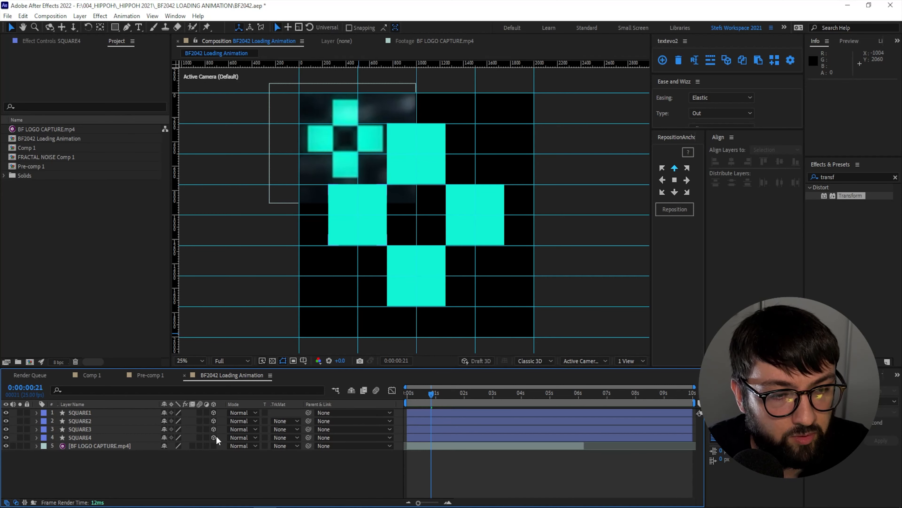
Step: Try rotating SQUARE1 as a 3D layer and as a 2D layer, and undo the trial changes
click(113, 413)
key(r)
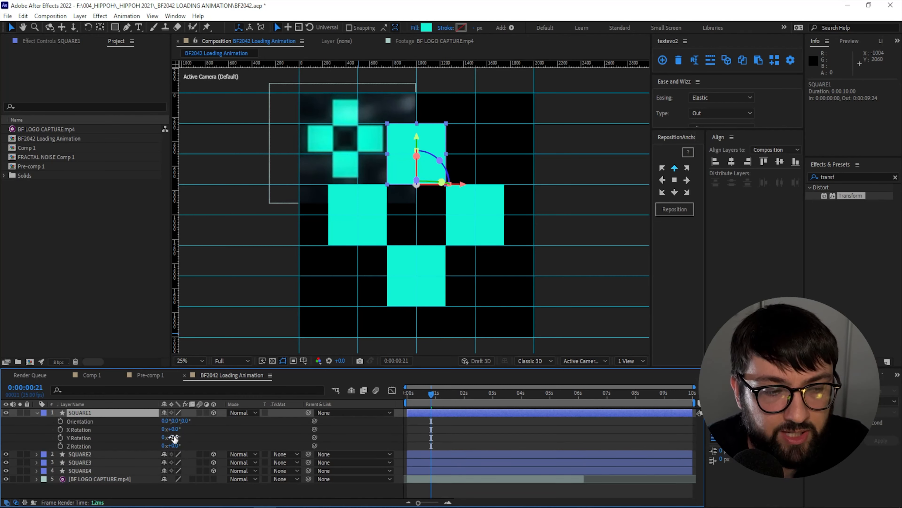
drag(173, 430, 212, 444)
key(ctrl+z)
key(ctrl+z)
key(ctrl+z)
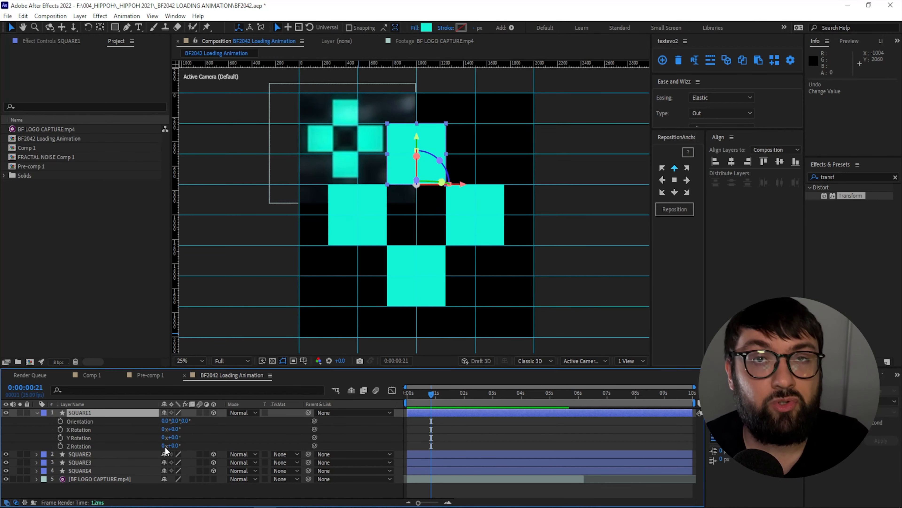
click(213, 412)
drag(173, 422, 308, 451)
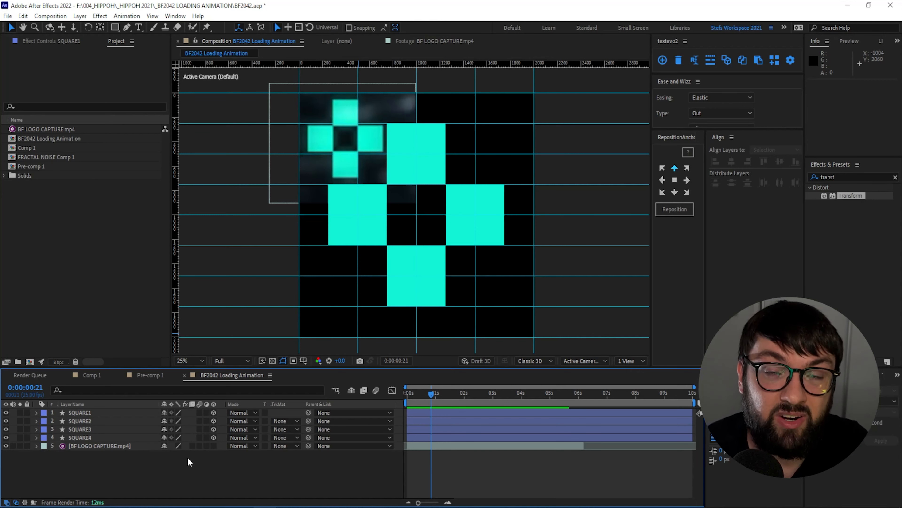
mouse_move(431, 394)
mouse_down()
mouse_move(419, 396)
mouse_move(437, 394)
mouse_move(424, 385)
mouse_move(431, 384)
mouse_up()
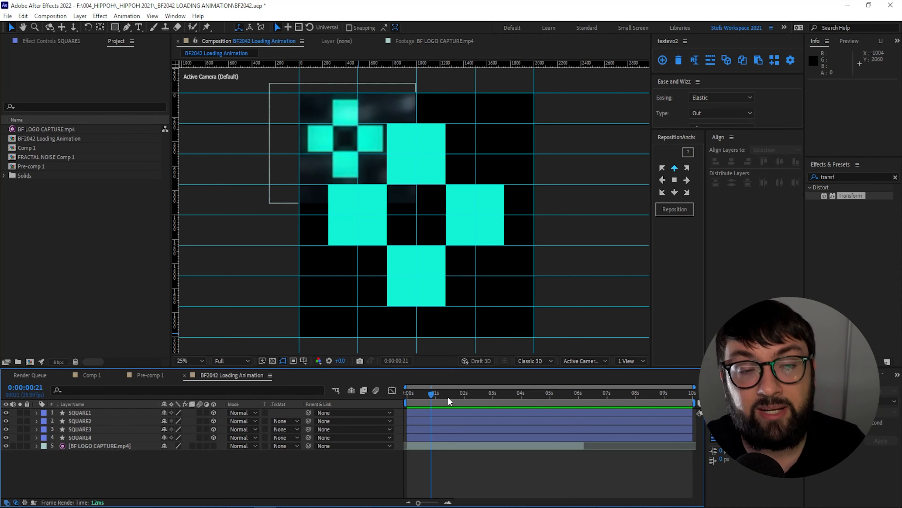
Step: Set SQUARE1's X Rotation to 0° and start keyframing it at 0:00:00:21
click(74, 413)
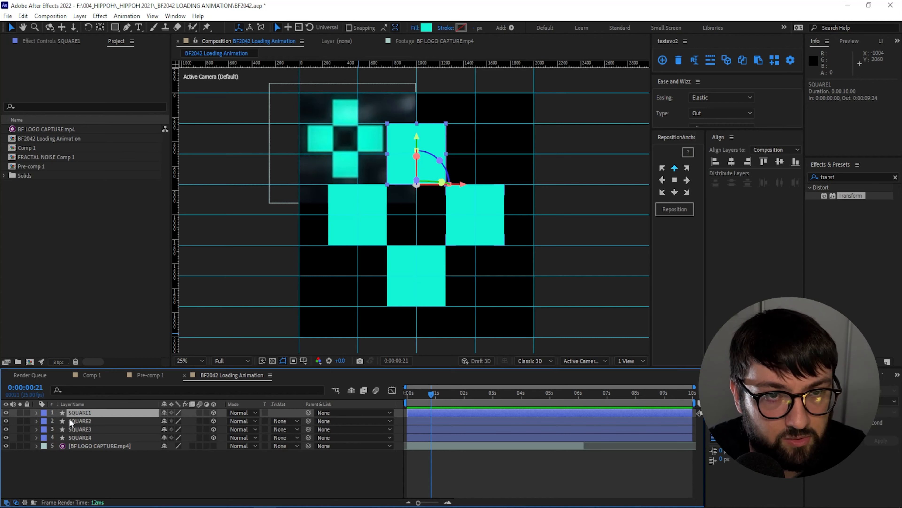
key(r)
mouse_move(173, 429)
mouse_down()
mouse_move(210, 430)
mouse_move(180, 429)
mouse_up()
click(178, 428)
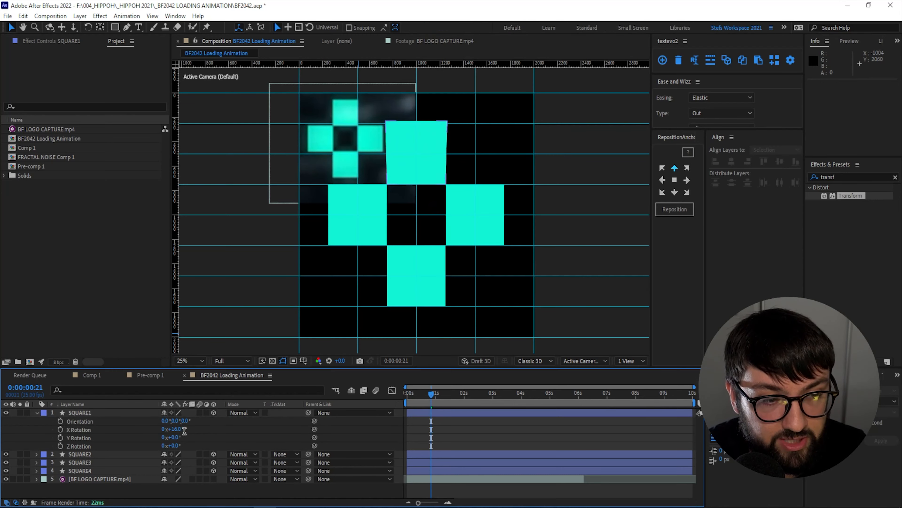
text(0)
key(Return)
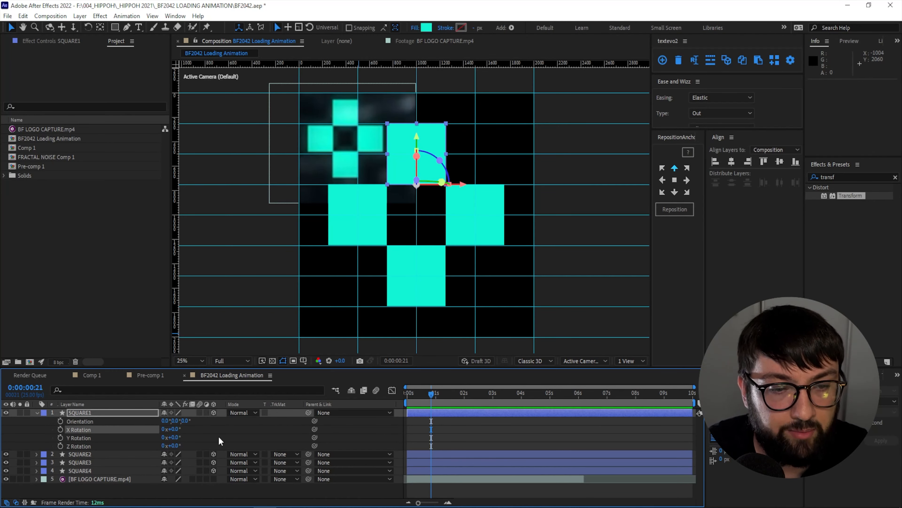
click(61, 428)
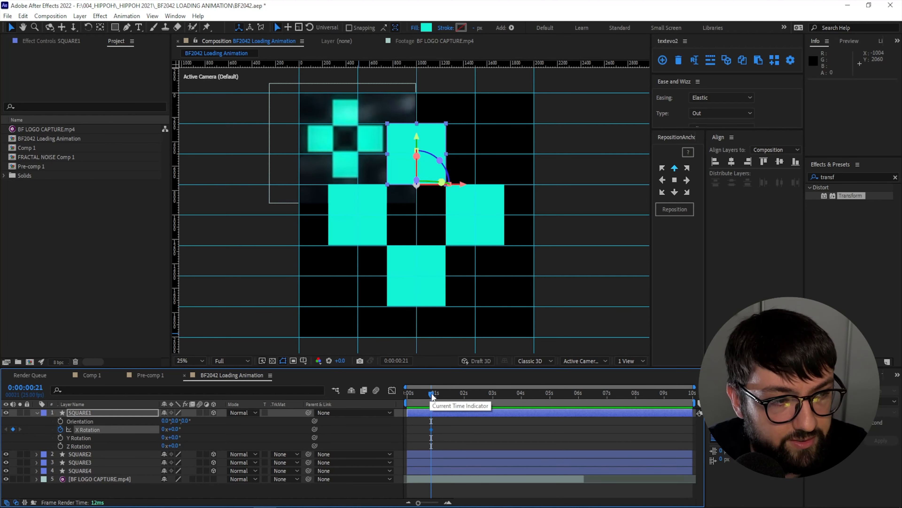
Step: Set SQUARE1's X Rotation to 180° at 0:00:00:00 so it starts folded over the centre
drag(431, 396, 401, 395)
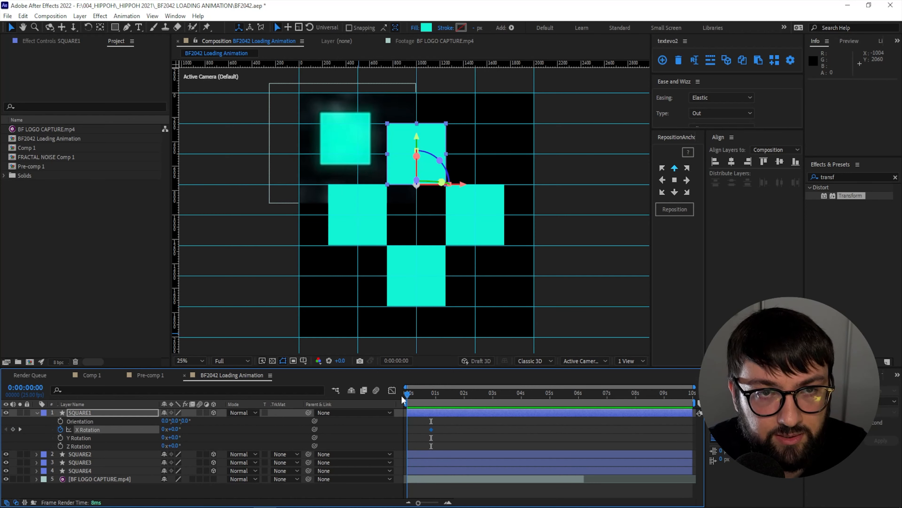
drag(173, 430, 259, 434)
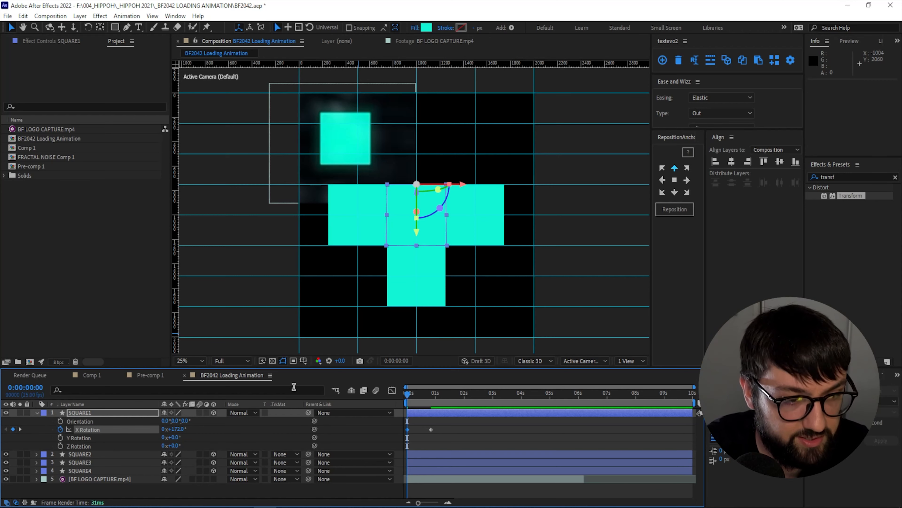
click(178, 429)
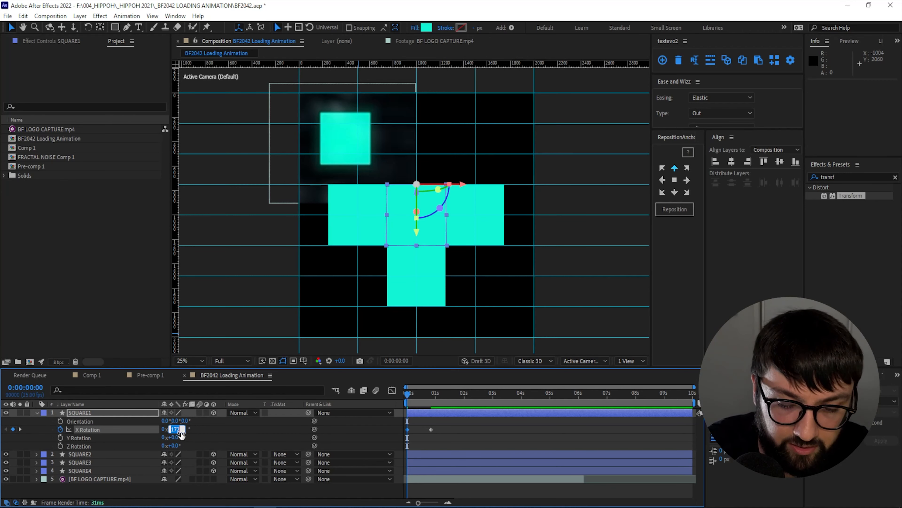
text(180)
key(Return)
click(474, 431)
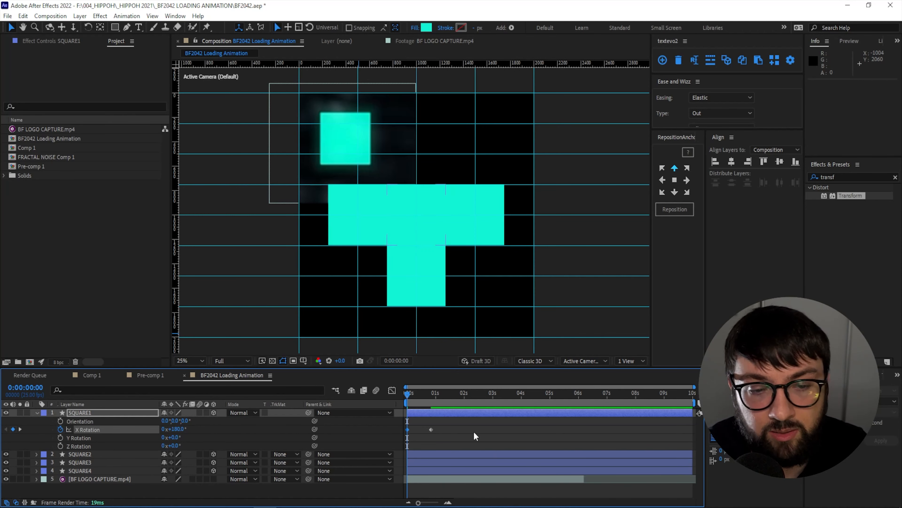
Step: Play back and scrub SQUARE1's unfolding motion to compare it with the reference footage
key(space)
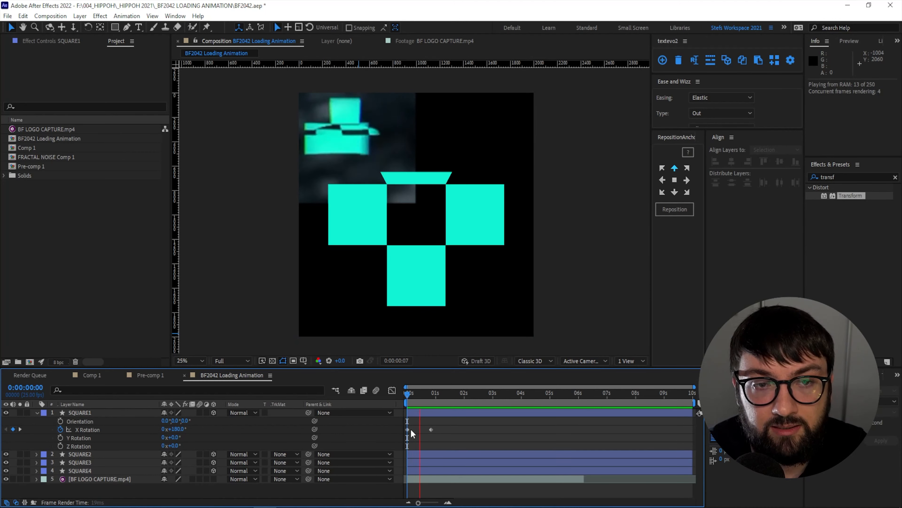
key(space)
mouse_move(432, 400)
mouse_down()
mouse_move(412, 402)
mouse_move(422, 387)
mouse_up()
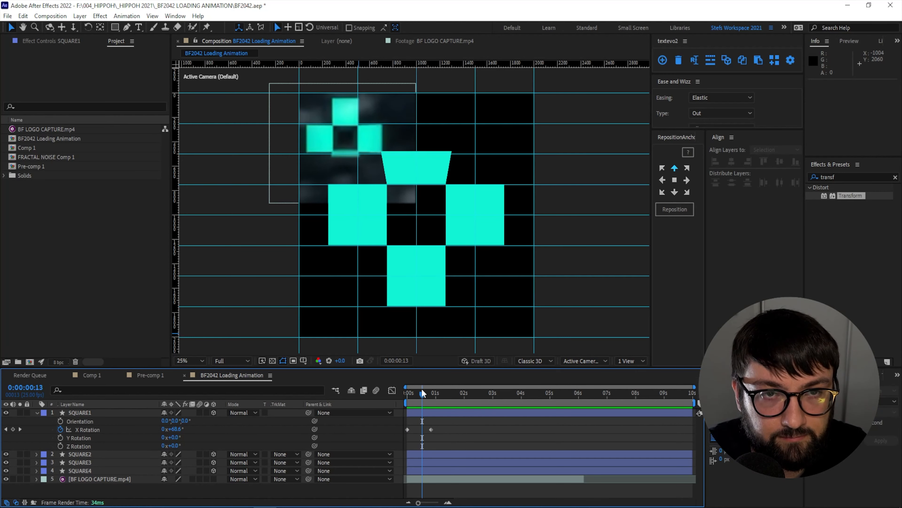
key(space)
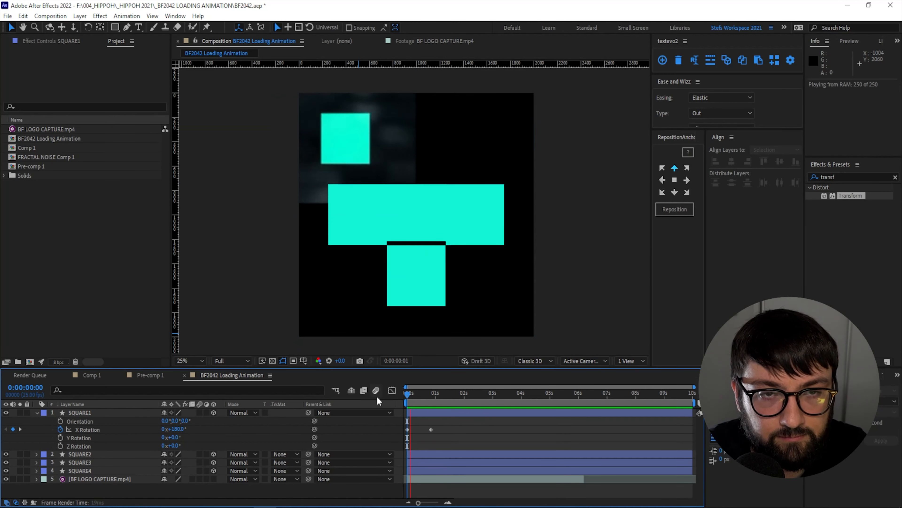
key(space)
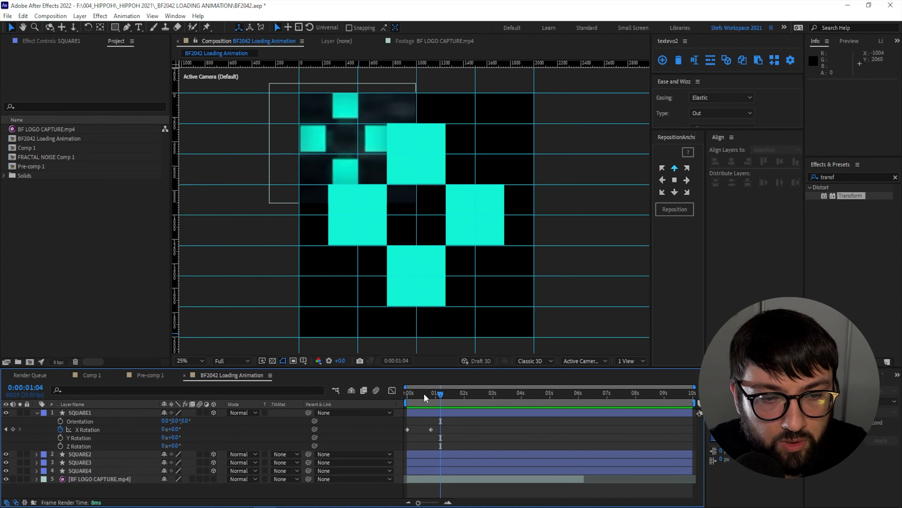
Step: Show SQUARE2's rotation properties at 0:00:00:21 and enlarge the timeline area to fit them
click(425, 390)
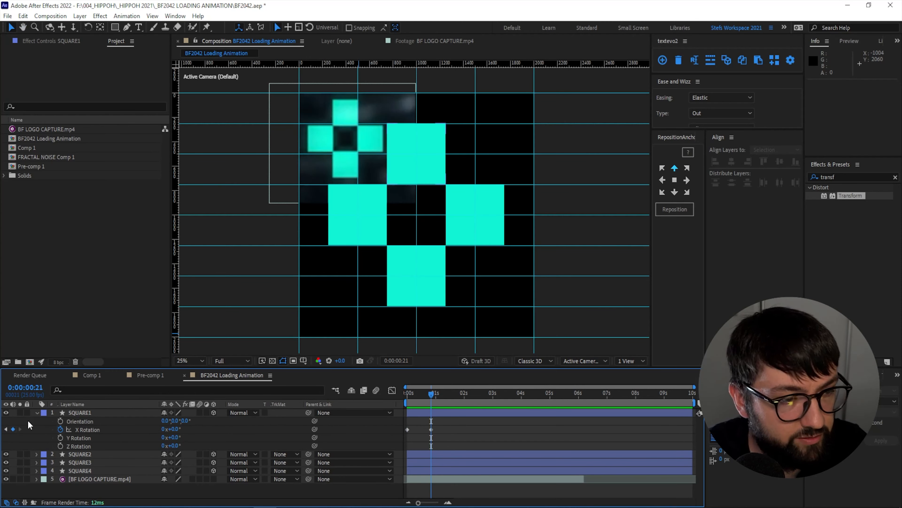
click(77, 455)
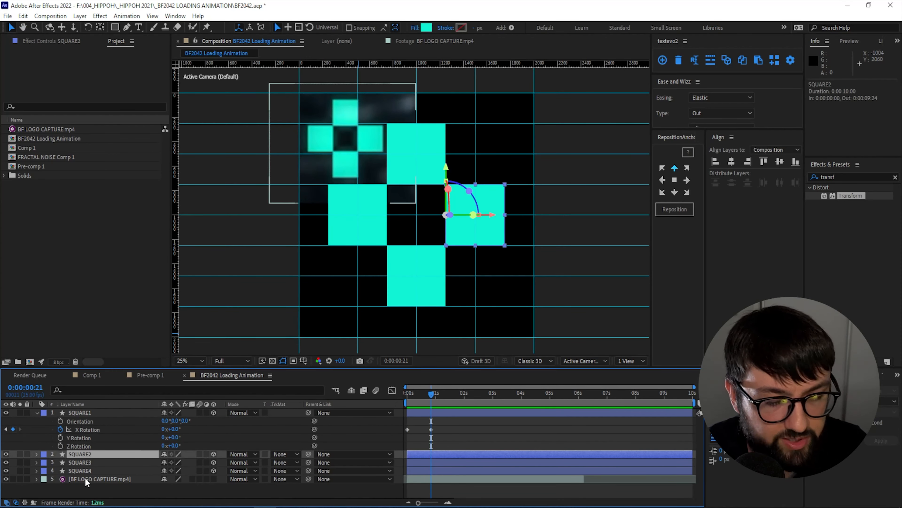
key(r)
drag(450, 371, 450, 332)
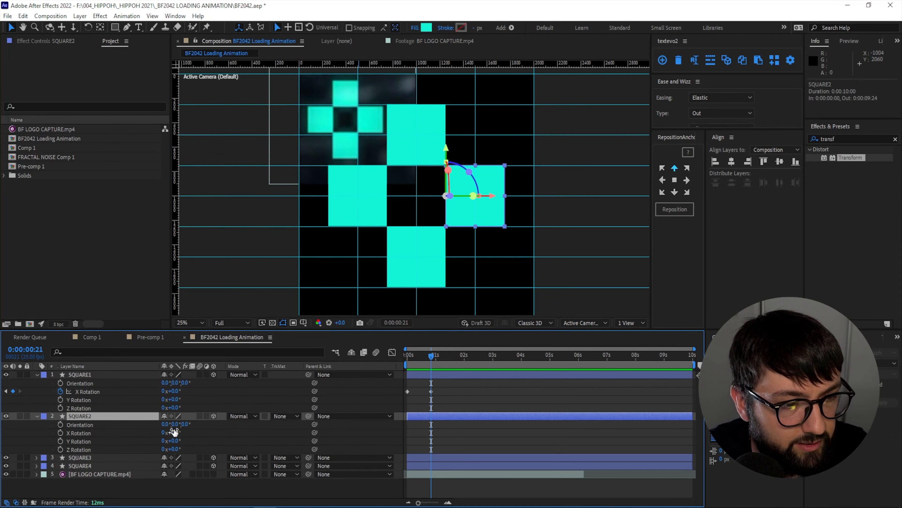
Step: Try rotating SQUARE2 to find its unfolding axis, and undo the trial rotation
drag(174, 432, 196, 440)
key(ctrl+z)
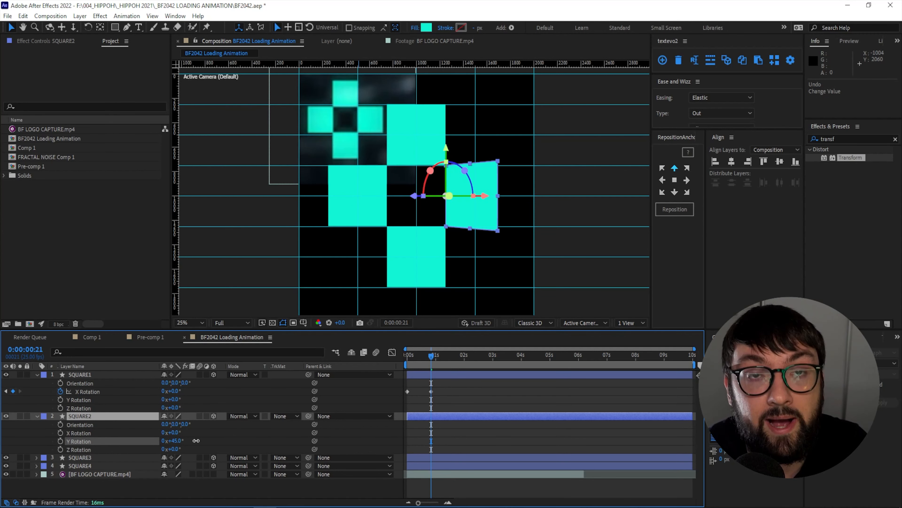
key(ctrl+z)
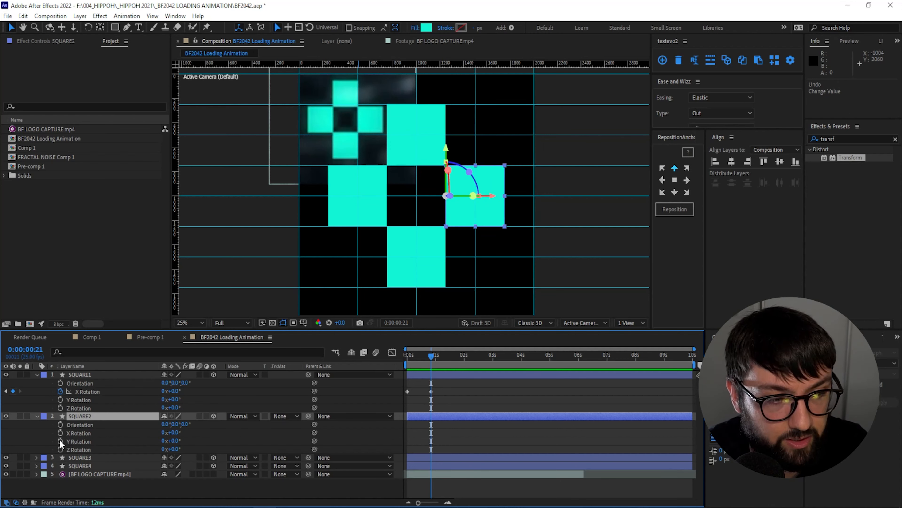
Step: Keyframe SQUARE2's Y Rotation at 0° on 0:00:00:21 and at 180° on 0:00:00:00
click(60, 440)
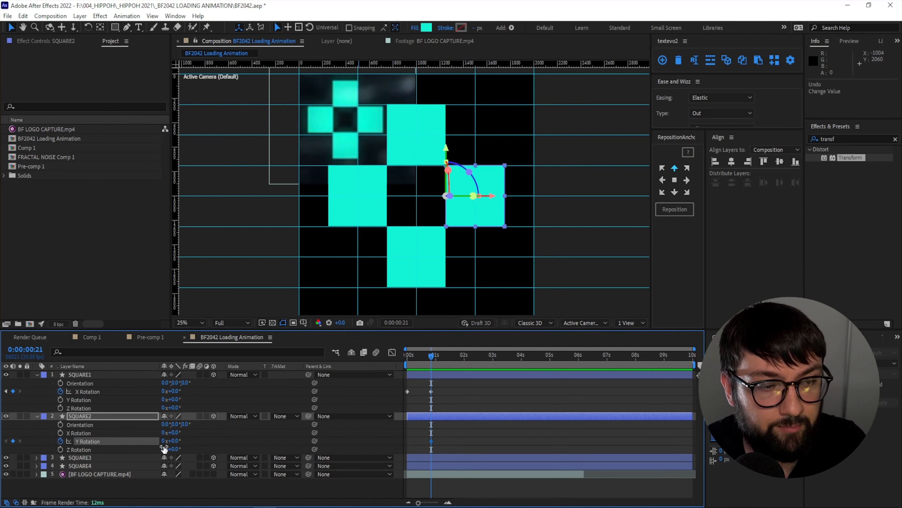
drag(431, 356, 398, 363)
click(173, 440)
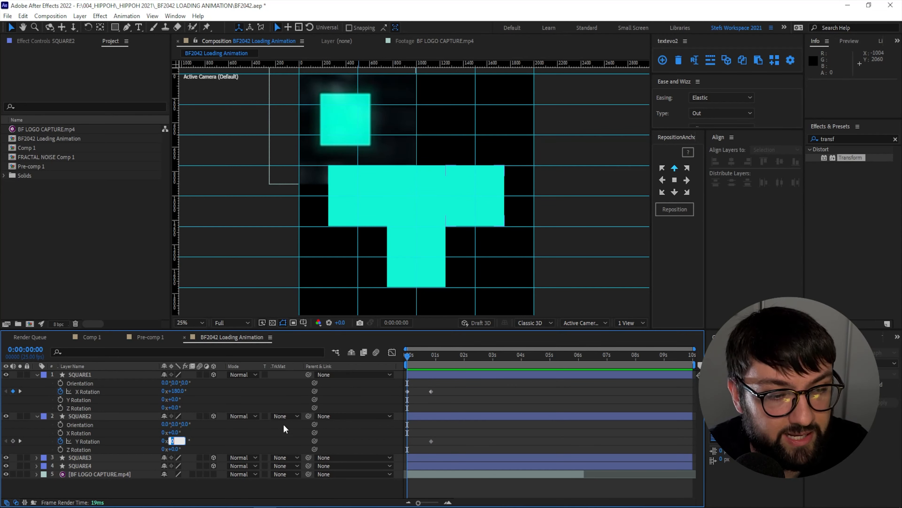
text(180)
key(Return)
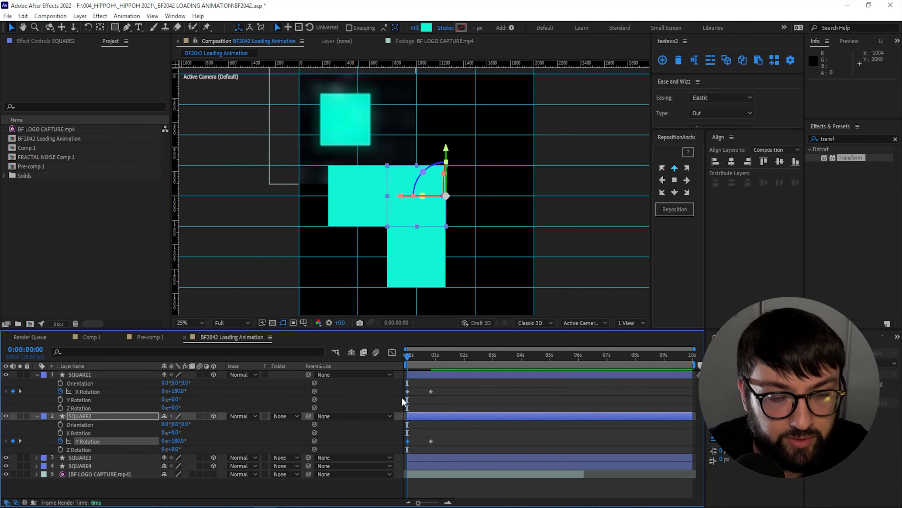
Step: Play back the unfolding of SQUARE1 and SQUARE2 alongside the reference footage
key(space)
key(space)
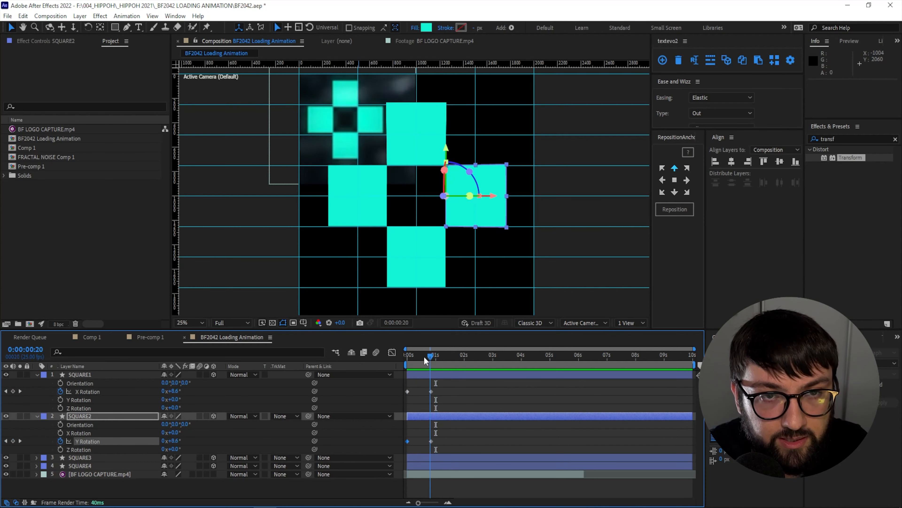
drag(424, 356, 394, 358)
key(space)
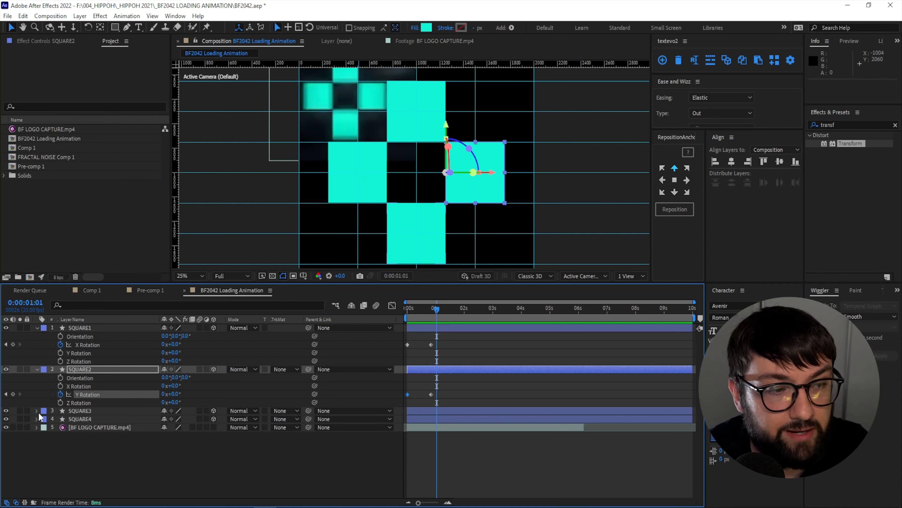
Step: Show SQUARE3's rotation properties, try an X Rotation to find its unfolding axis, and undo the trial
click(64, 411)
key(r)
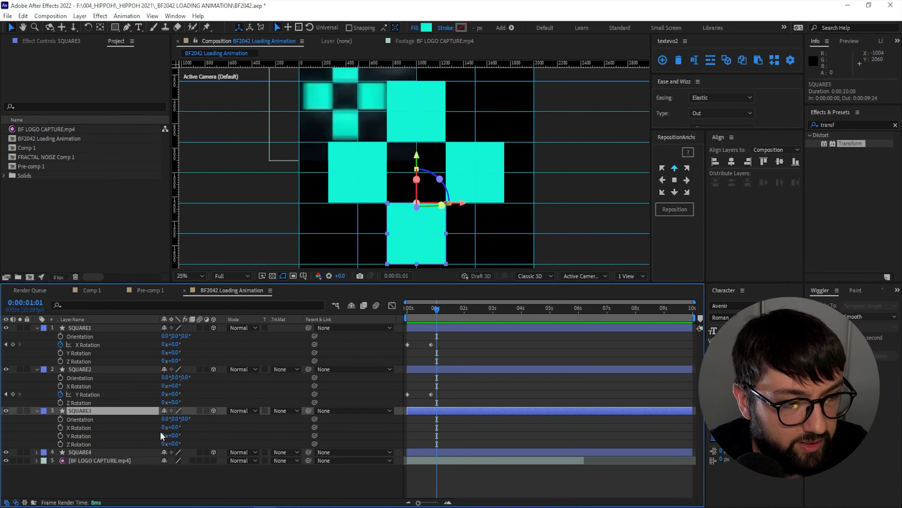
drag(174, 429, 127, 435)
key(ctrl+z)
Step: Keyframe SQUARE3's X Rotation at 0° on 0:00:00:21 and at -180° on 0:00:00:00
key(j)
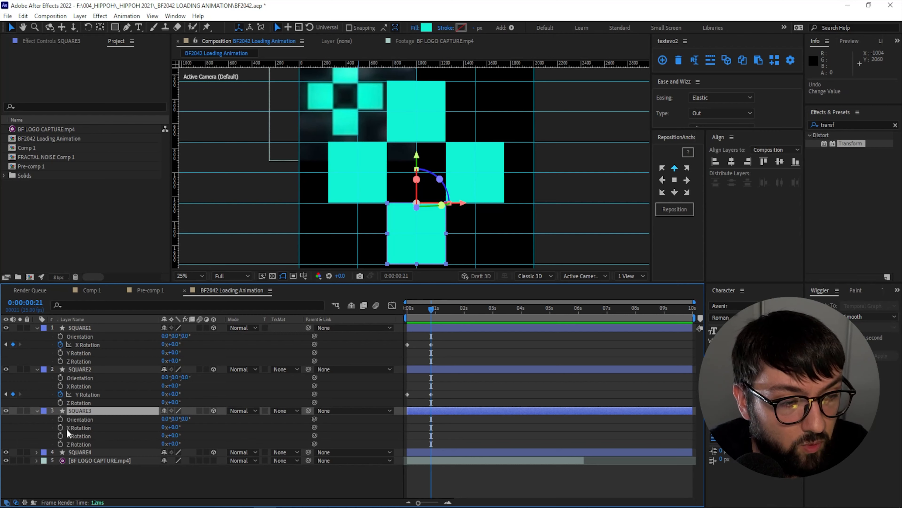
click(60, 427)
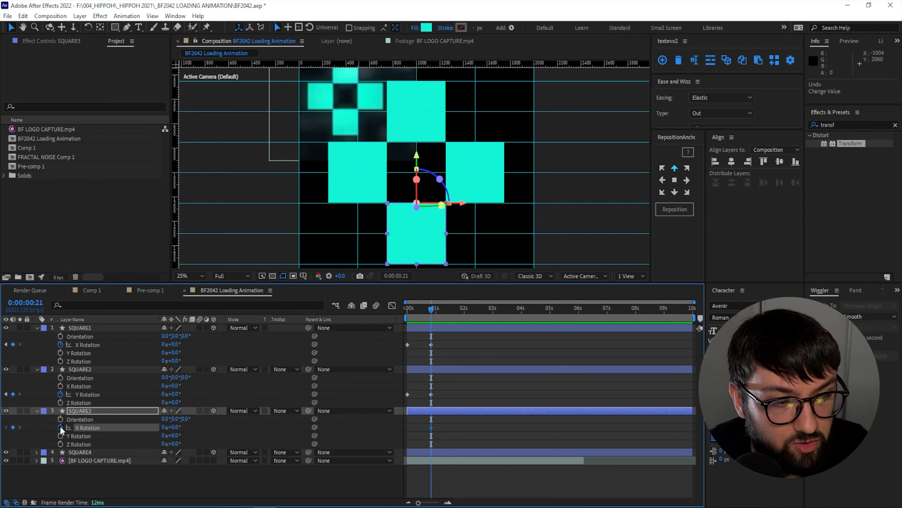
key(j)
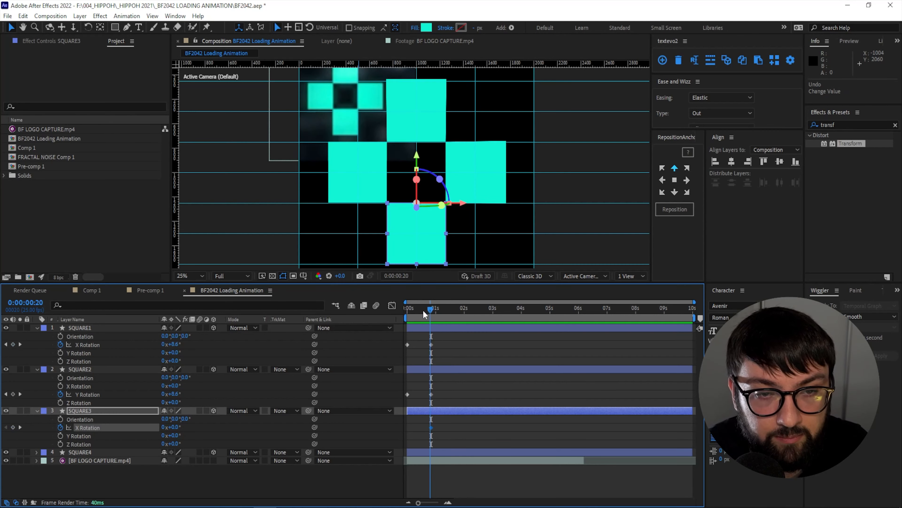
click(173, 427)
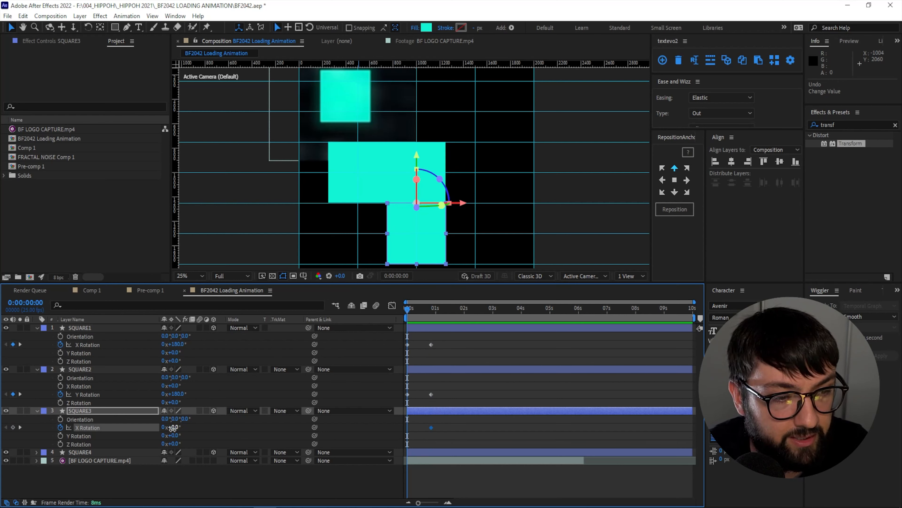
text(-180)
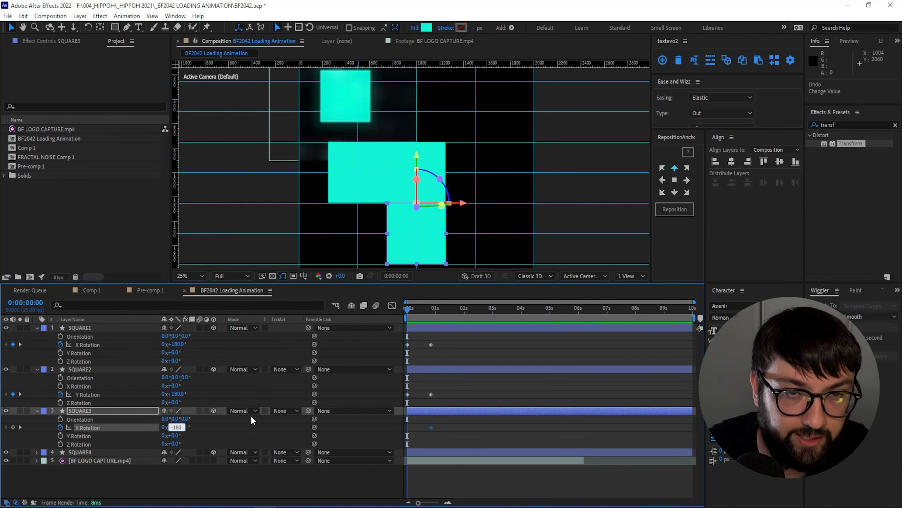
key(Return)
Step: Show SQUARE4's rotation properties, try a Y Rotation to find its unfolding axis, and undo the trial
click(81, 452)
key(r)
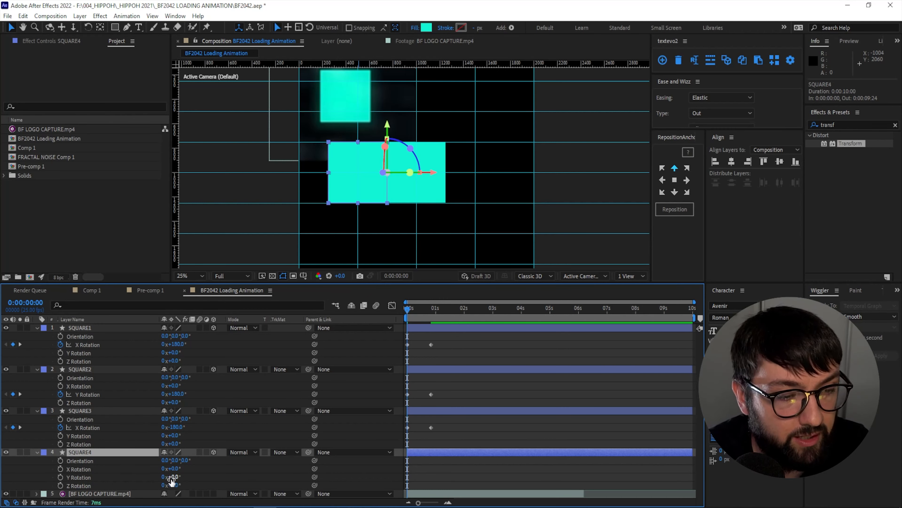
drag(169, 477, 116, 475)
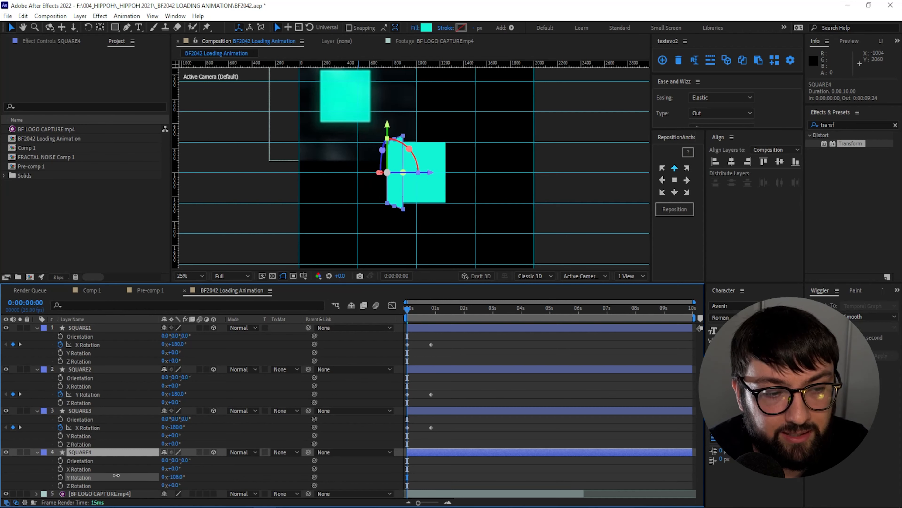
key(ctrl+z)
Step: Keyframe SQUARE4's Y Rotation at 0° on 0:00:00:21 and at -180° on 0:00:00:00
key(k)
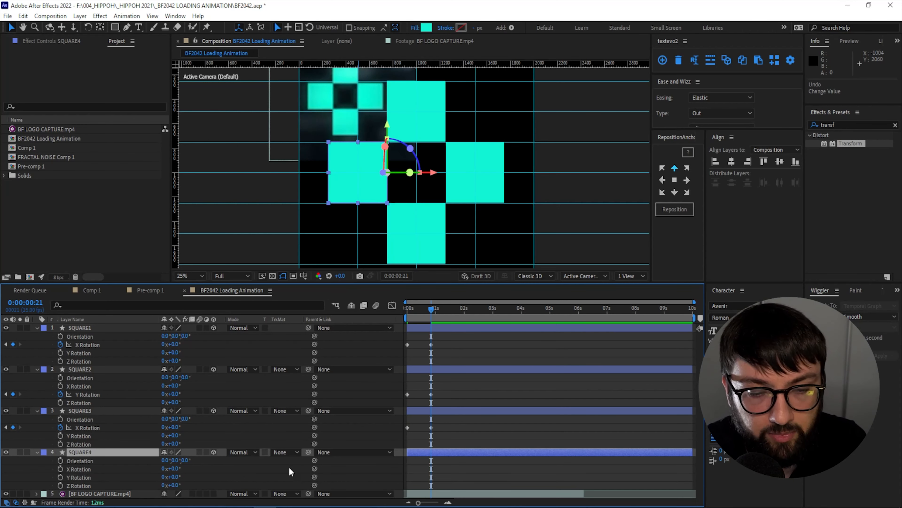
click(60, 477)
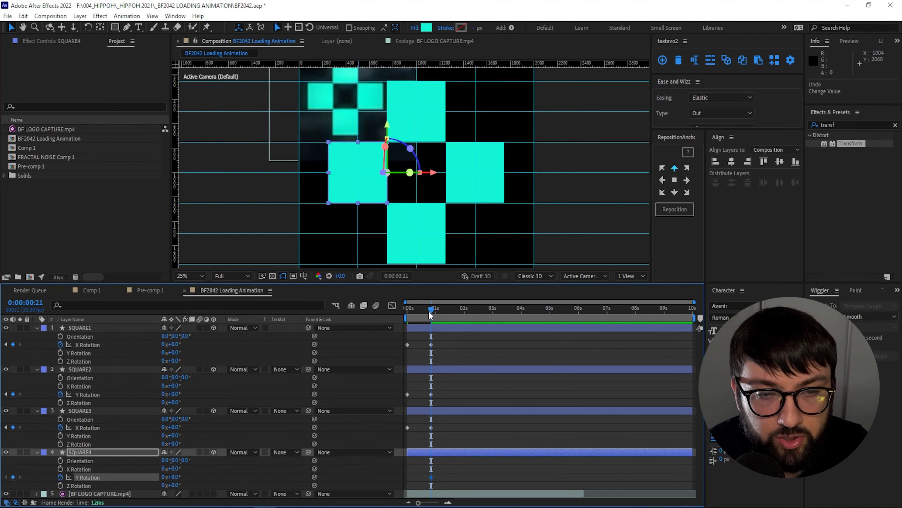
drag(431, 312, 392, 318)
click(174, 476)
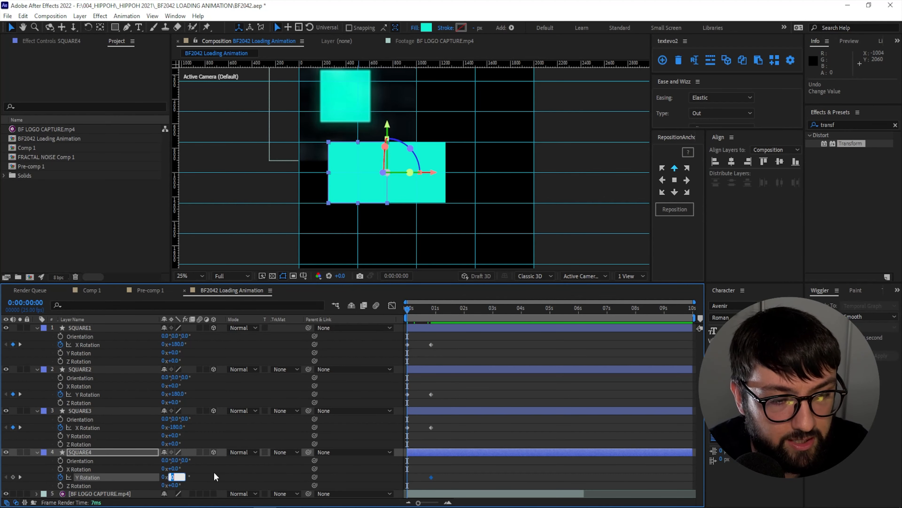
text(-180)
key(Return)
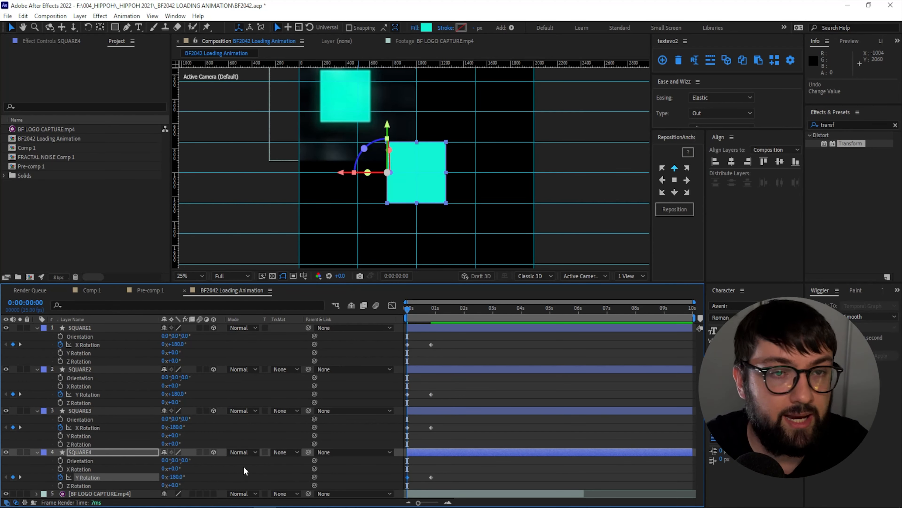
Step: Reduce the four square layers to showing only their keyframed rotation properties, and deselect them
scroll(79, 329, down, 1)
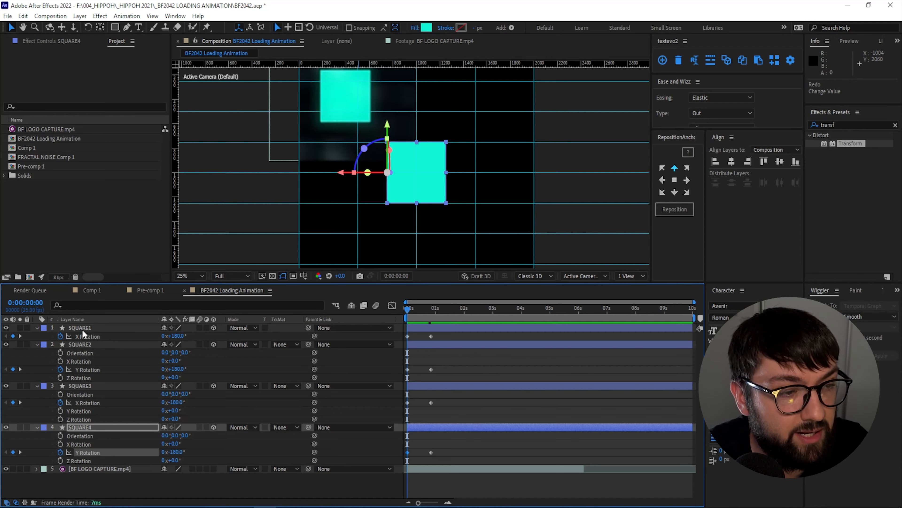
click(82, 327)
shift+click(79, 427)
key(u)
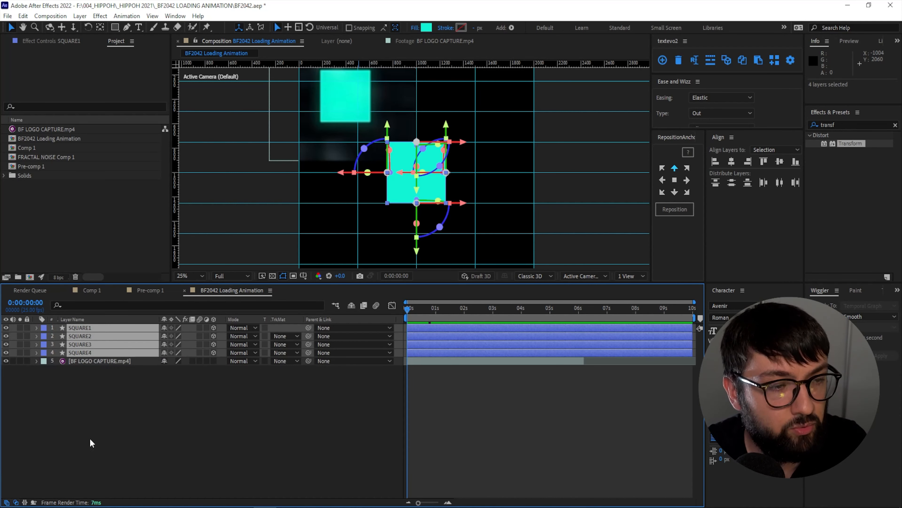
key(u)
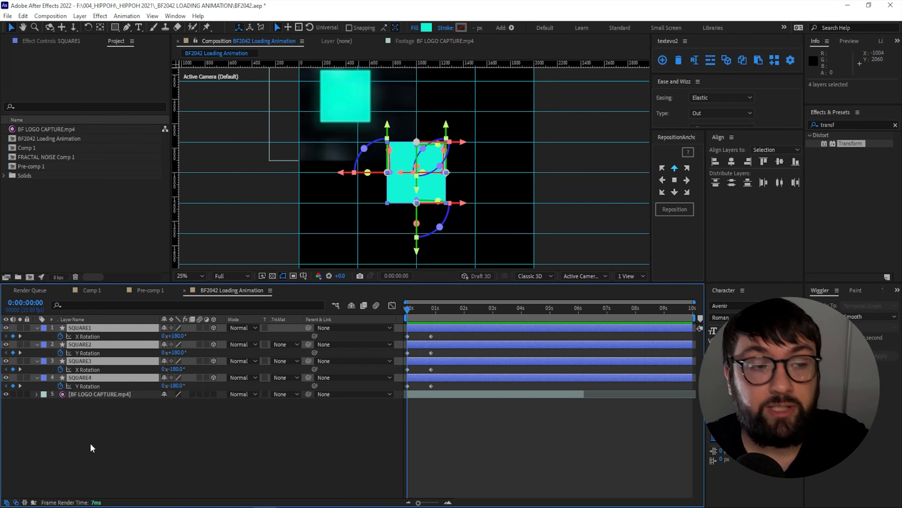
click(247, 482)
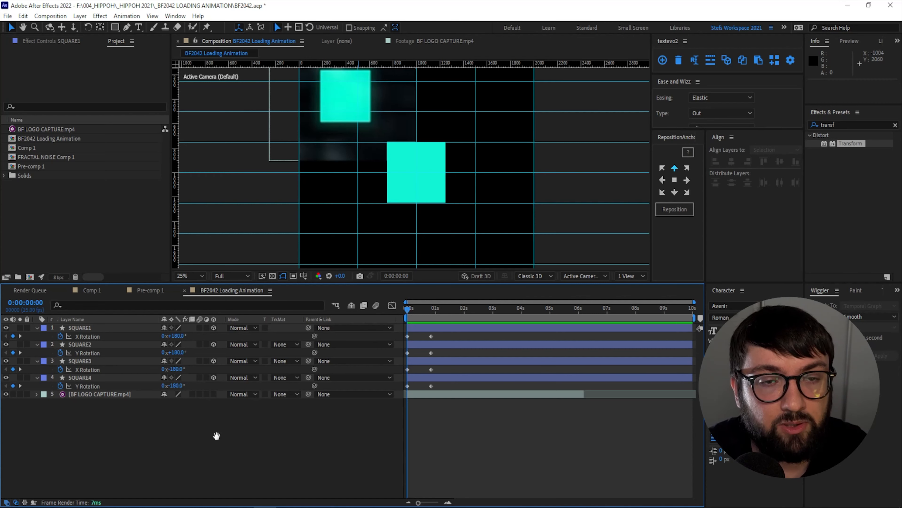
Step: Play and step through the simultaneous unfolding of all four squares next to the reference footage
key(space)
key(space)
mouse_move(427, 310)
mouse_down()
mouse_move(401, 309)
mouse_move(434, 307)
mouse_move(418, 312)
mouse_up()
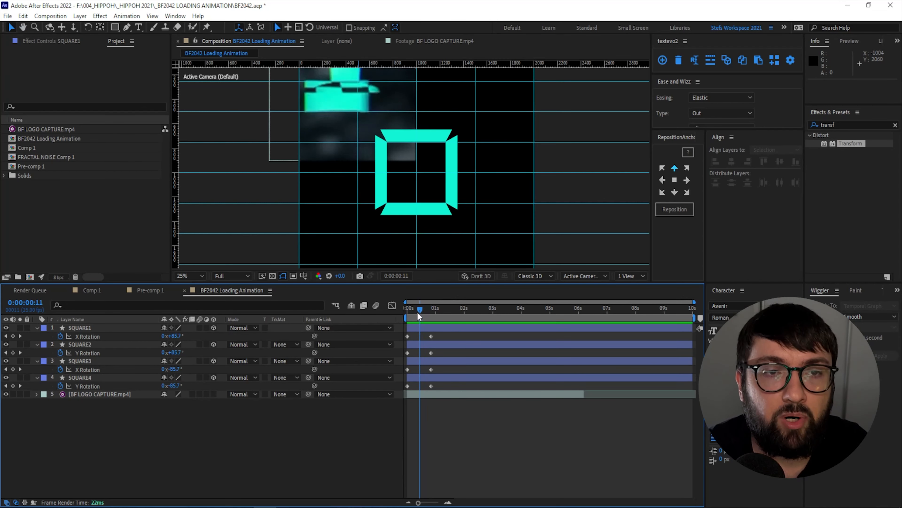
key(Page_Down)
key(Page_Down)
key(Page_Down)
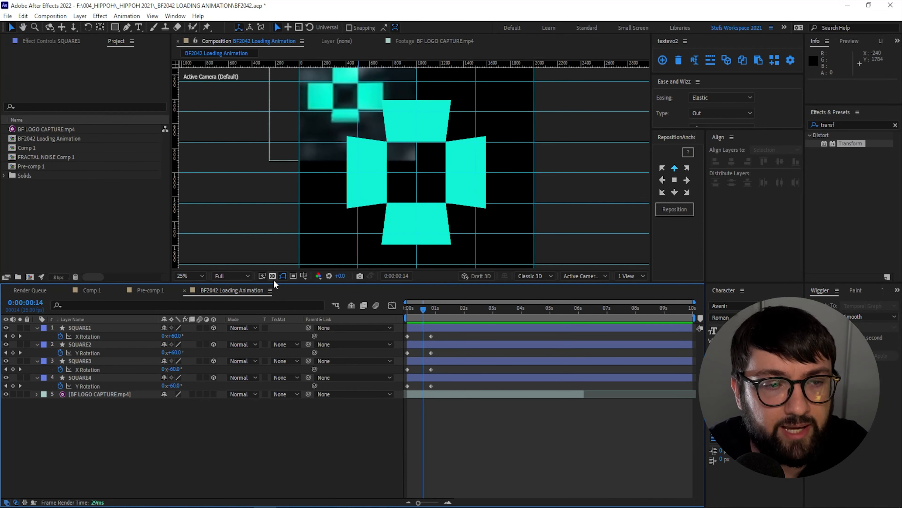
Step: Enlarge the composition view and scrub the opening frames to compare the squares' unfolding order with the reference
drag(273, 283, 273, 357)
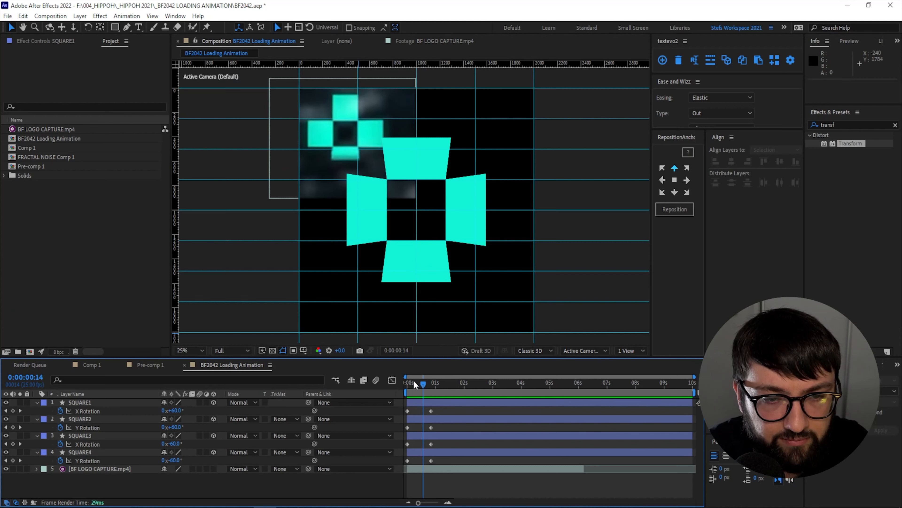
mouse_move(412, 381)
mouse_down()
mouse_move(397, 384)
mouse_move(416, 382)
mouse_up()
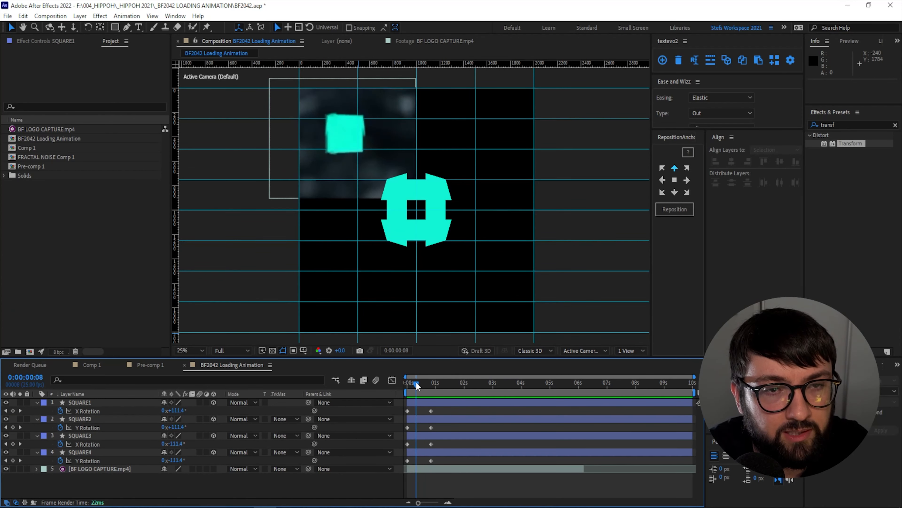
click(89, 453)
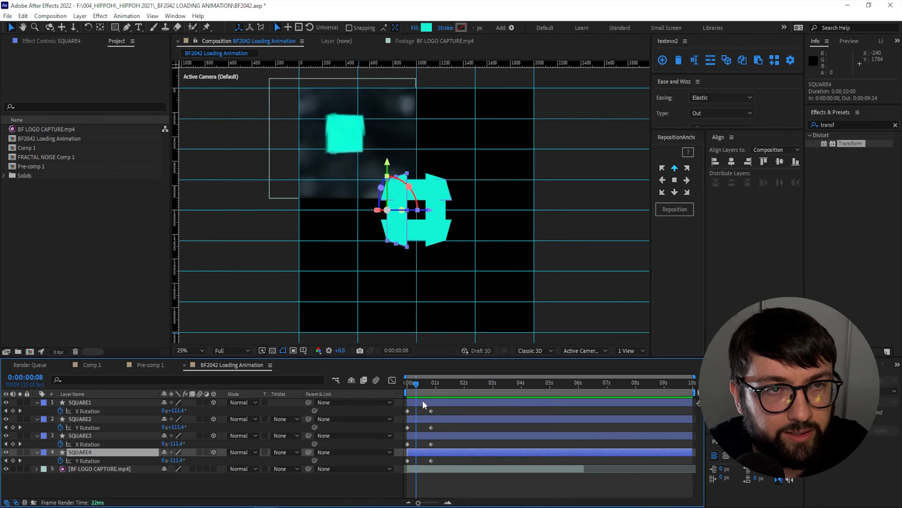
click(421, 382)
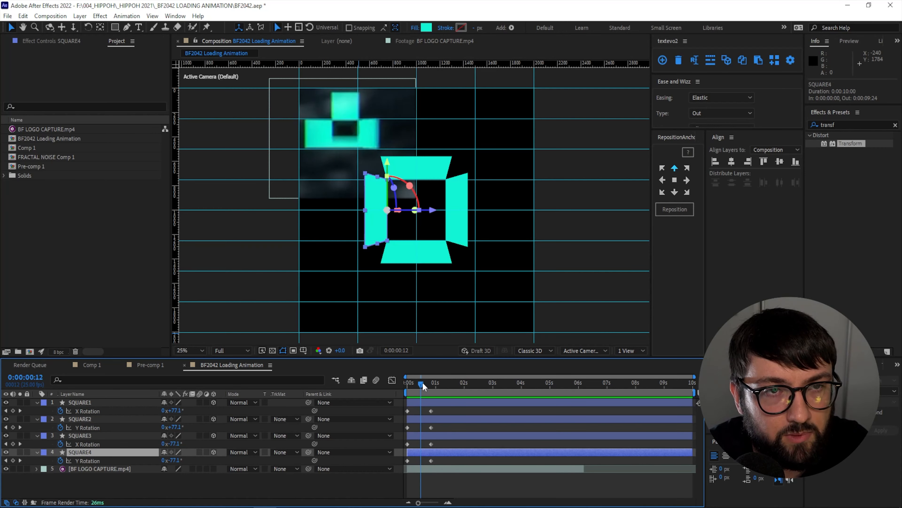
drag(423, 383, 403, 388)
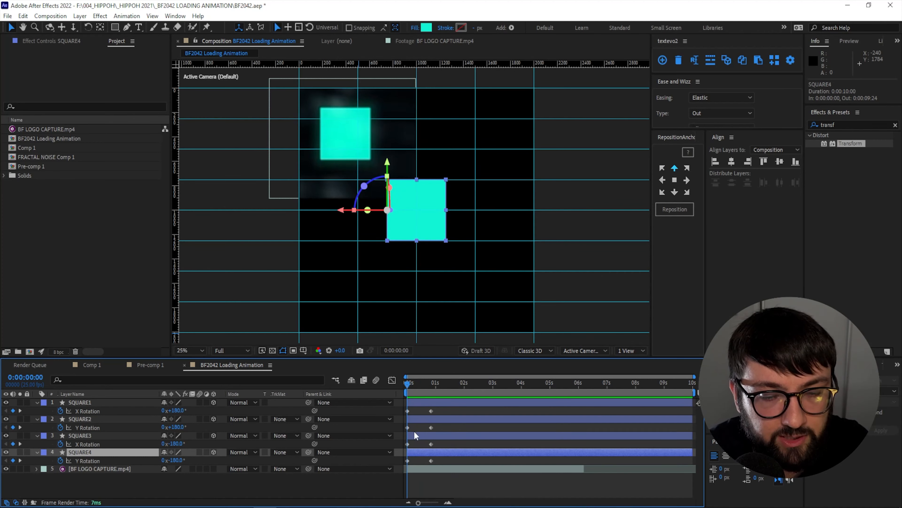
Step: Stagger the rotation keyframes after SQUARE4, starting SQUARE1 at 0:00:00:05, followed by SQUARE2 and SQUARE3
drag(438, 443, 409, 444)
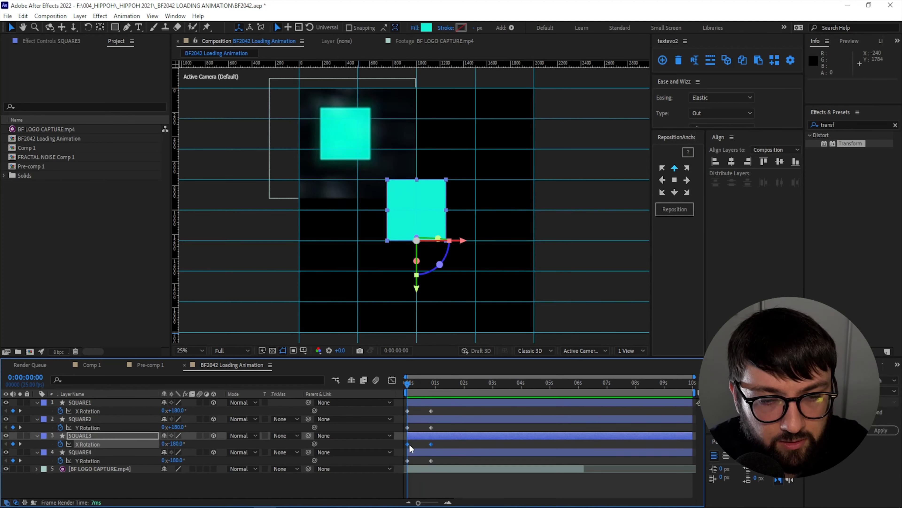
drag(436, 406, 420, 382)
click(411, 382)
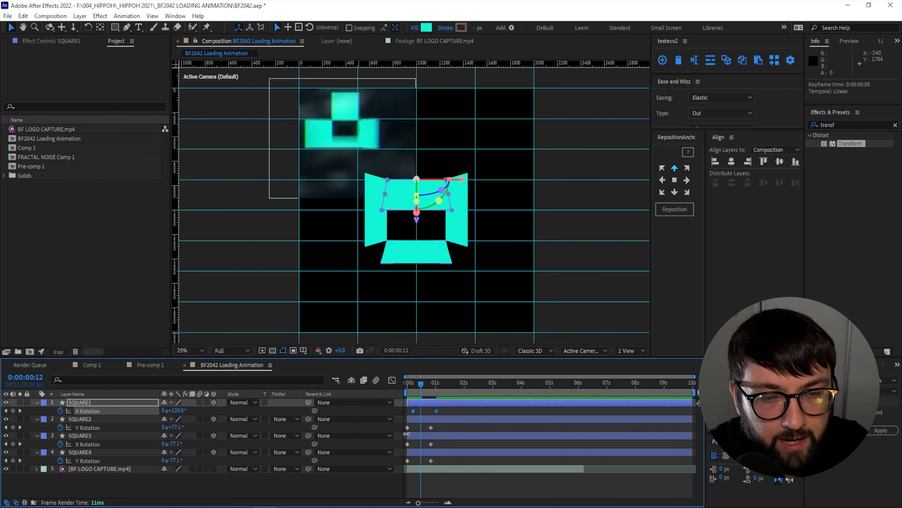
mouse_move(443, 425)
mouse_down()
mouse_move(396, 430)
mouse_move(422, 427)
mouse_move(402, 445)
mouse_move(439, 437)
mouse_up()
key(ctrl+z)
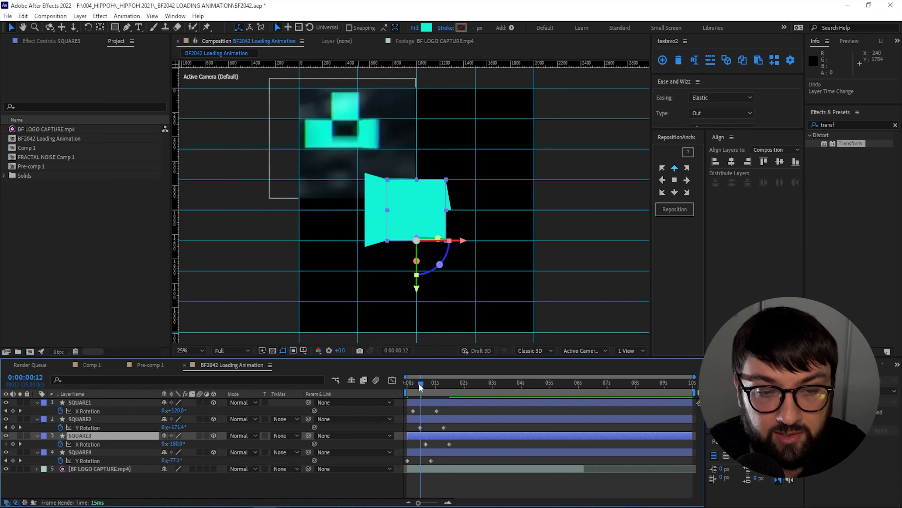
Step: Play back the staggered unfolding from the start and compare its speed with the reference footage
drag(420, 384, 394, 383)
key(space)
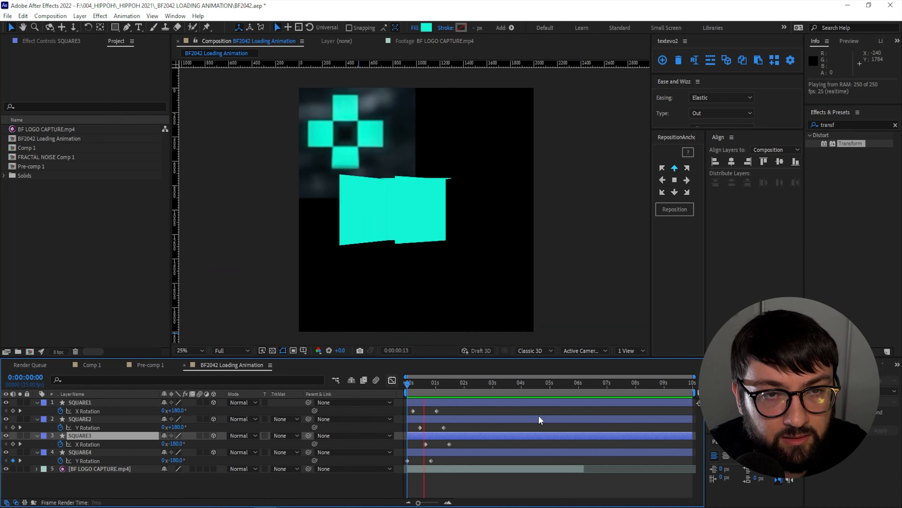
key(space)
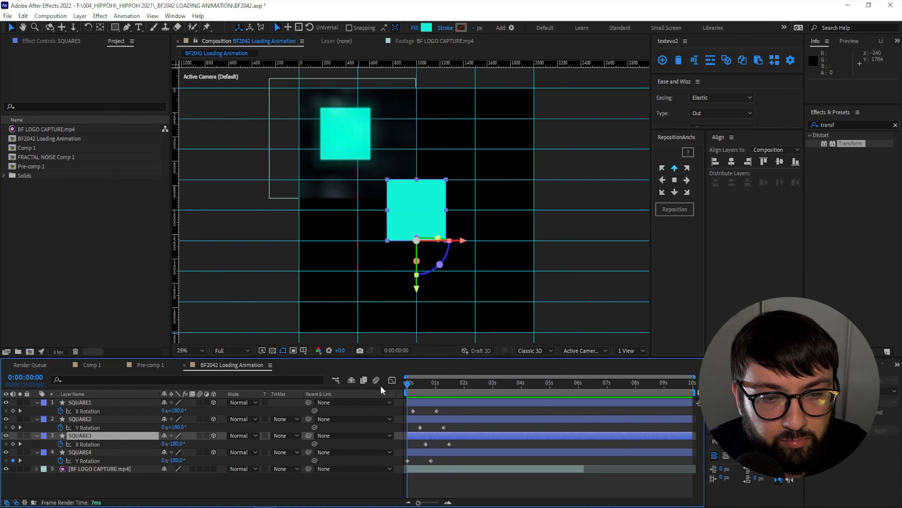
key(space)
key(space)
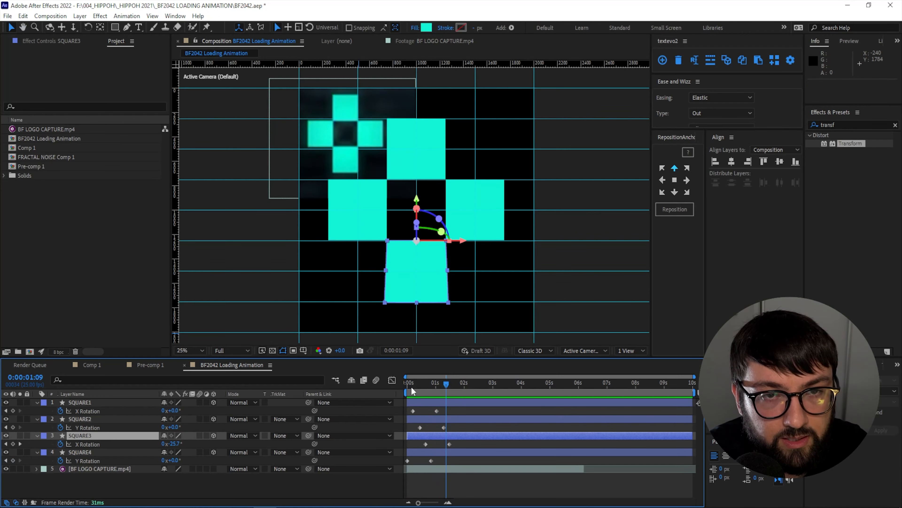
Step: Move the end keyframes of all four squares earlier so each rotation lasts about 9 frames, and preview the faster unfolding
drag(427, 407, 388, 383)
click(427, 410)
key(space)
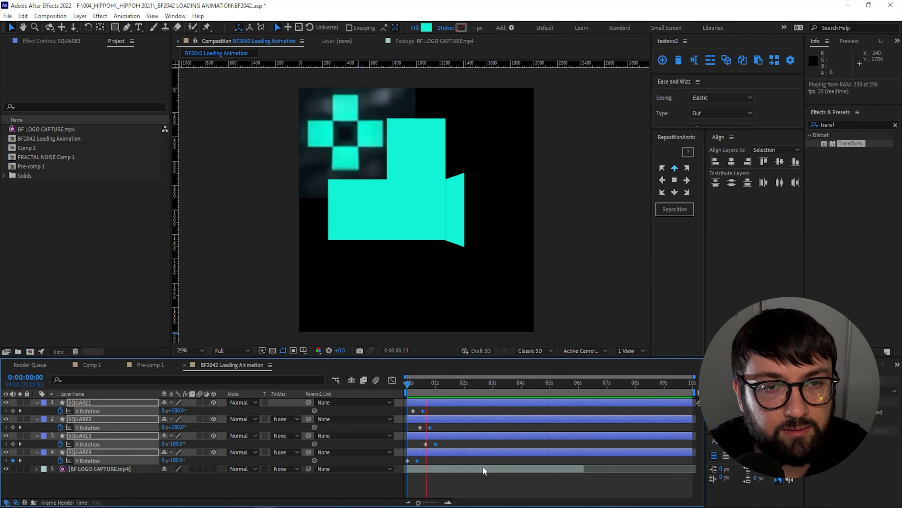
key(space)
key(space)
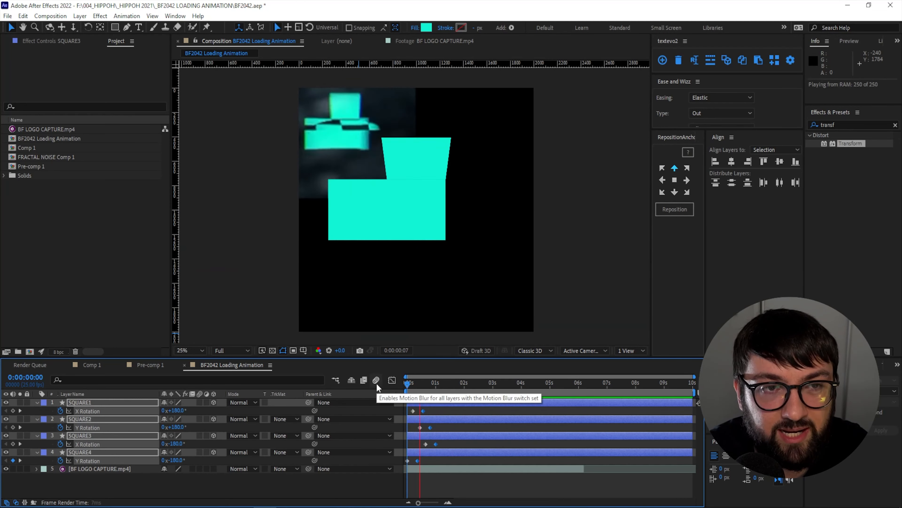
key(space)
Step: Move SQUARE2's and SQUARE3's keyframe pairs earlier, starting SQUARE3 at 0:00:00:07, and preview the tighter stagger
click(440, 410)
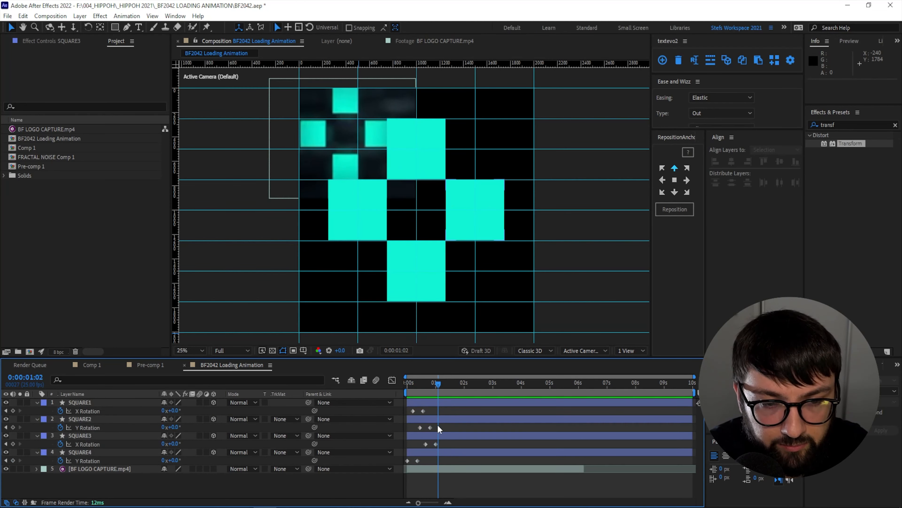
drag(438, 425, 415, 445)
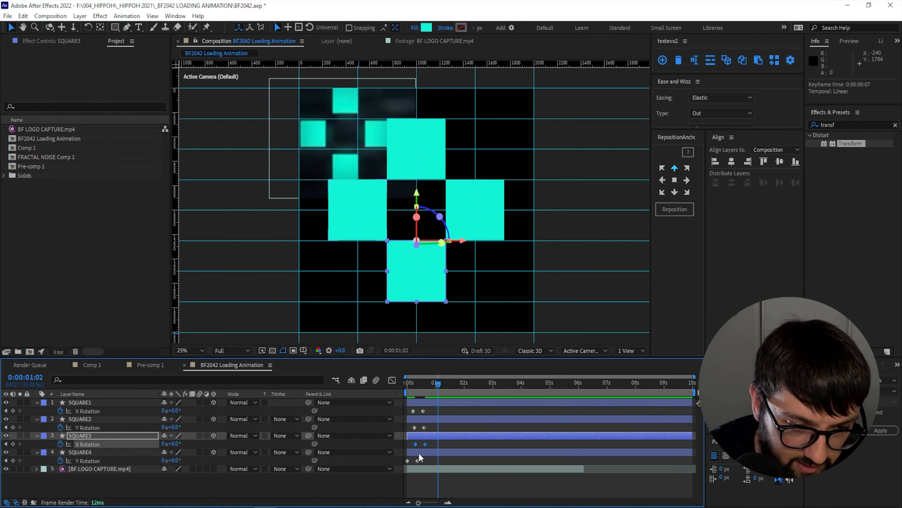
key(space)
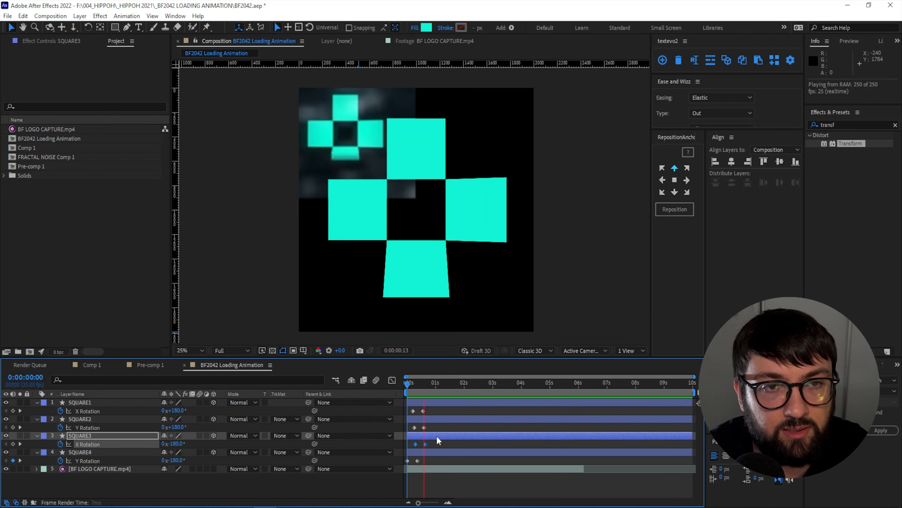
click(429, 382)
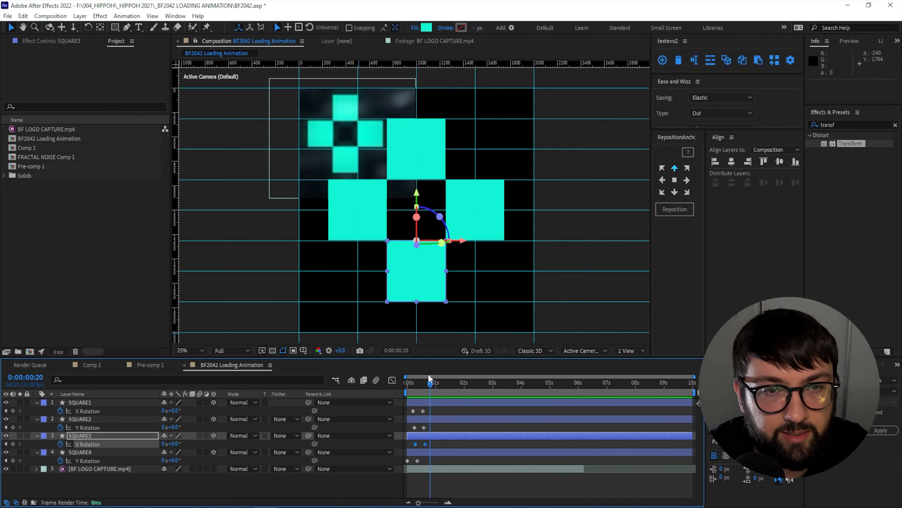
Step: Play back the unfolding squares and compare their timing with the reference footage up to about 0:00:01:18
mouse_move(430, 384)
mouse_down()
mouse_move(406, 384)
mouse_move(438, 378)
mouse_up()
key(j)
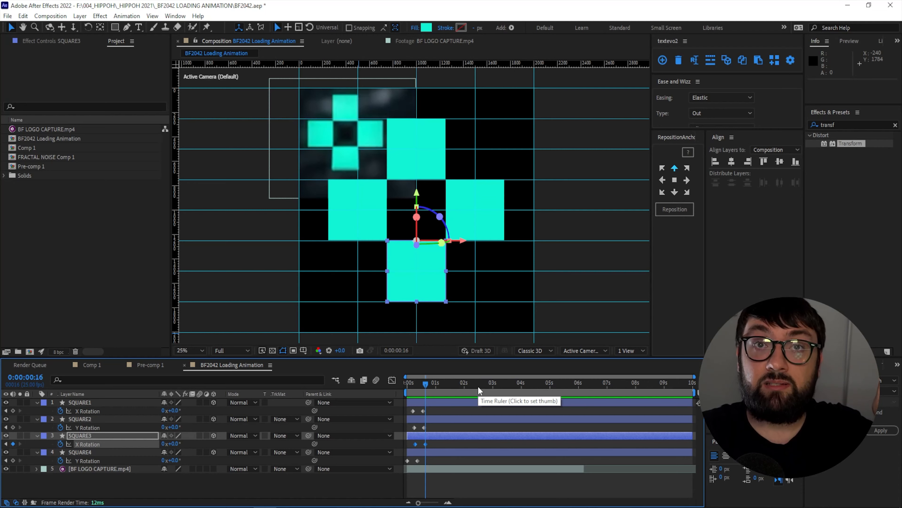
click(417, 384)
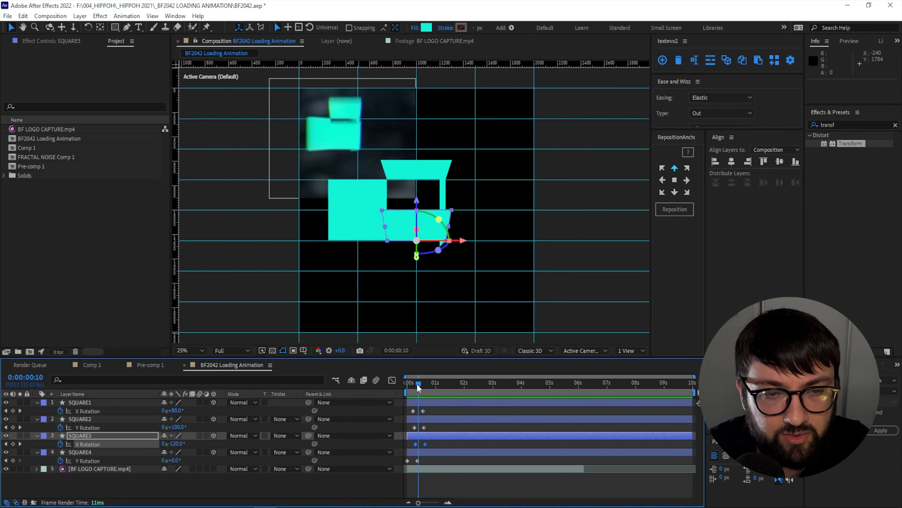
key(space)
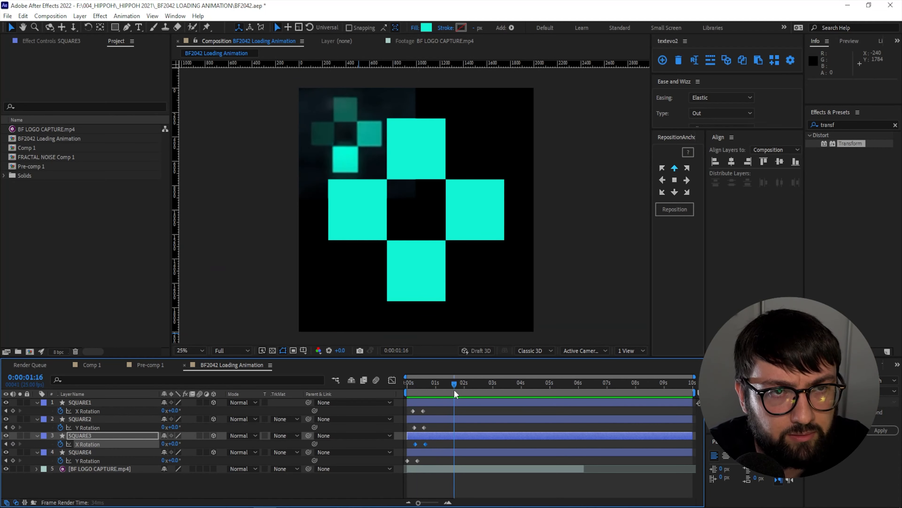
key(space)
key(space)
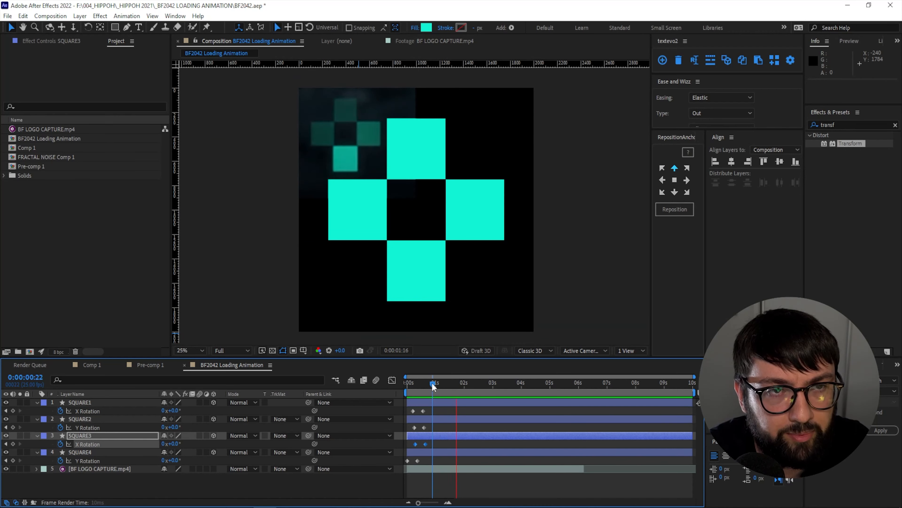
key(space)
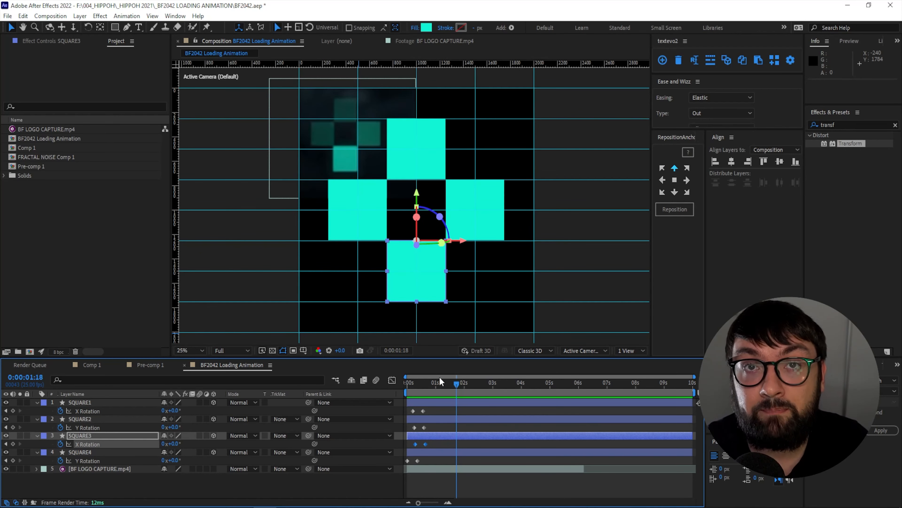
Step: Add Position keyframes to all four square layers at 0:00:01:00 and 0:00:01:10, keeping their current positions
drag(73, 411, 77, 452)
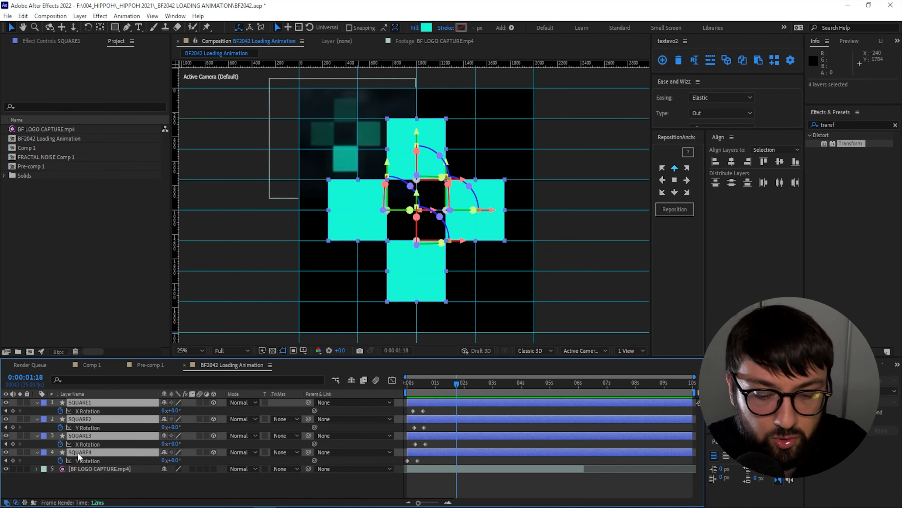
key(p)
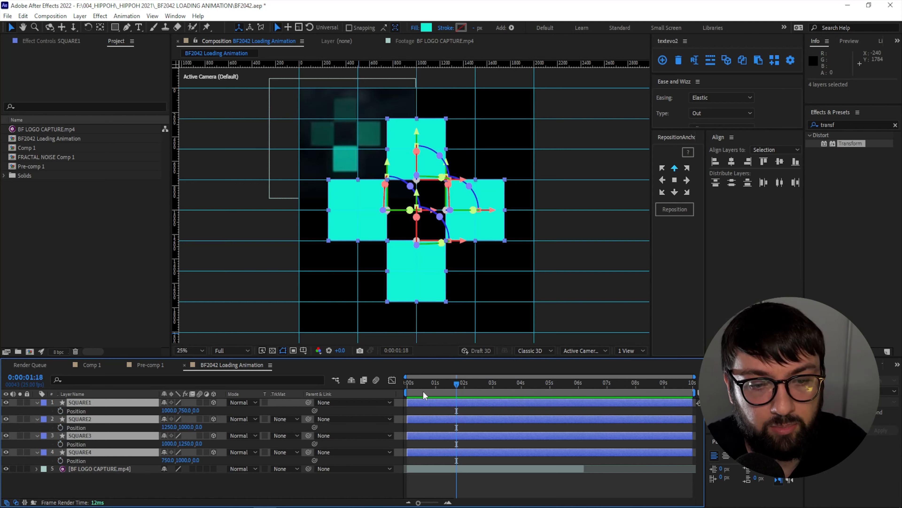
drag(457, 389, 437, 388)
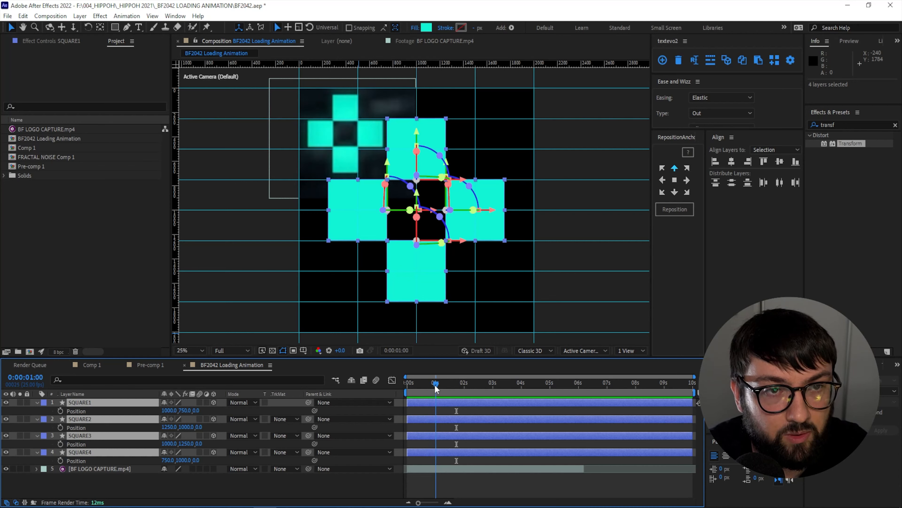
click(59, 410)
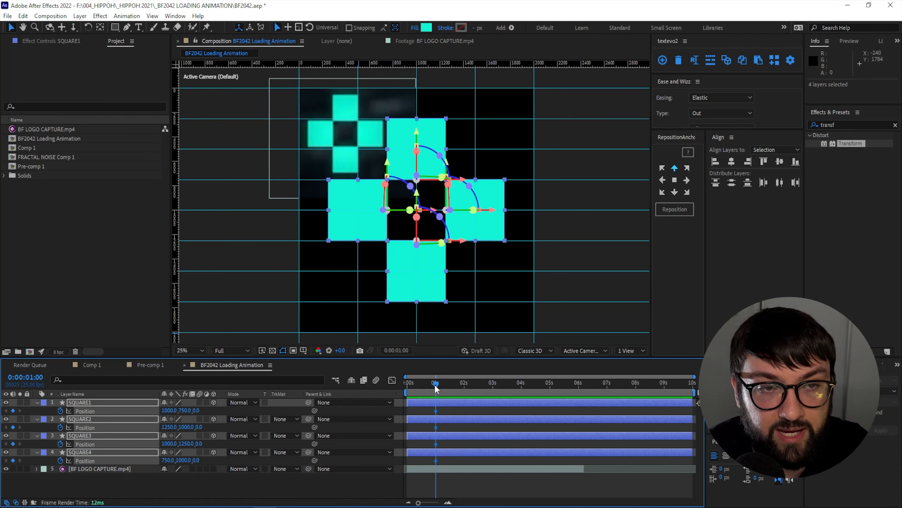
drag(436, 388, 447, 387)
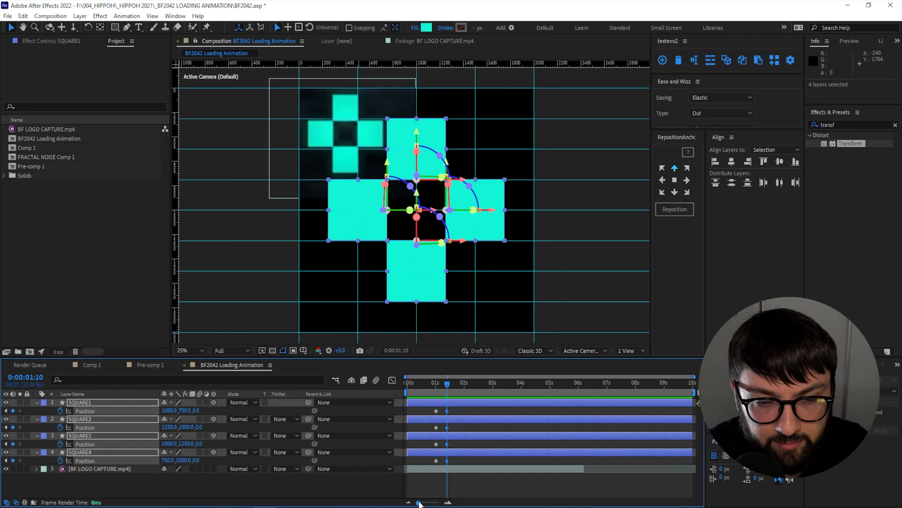
Step: Set SQUARE1's Y position to 650 at 0:00:01:03, matching the outward push in the reference footage
click(447, 503)
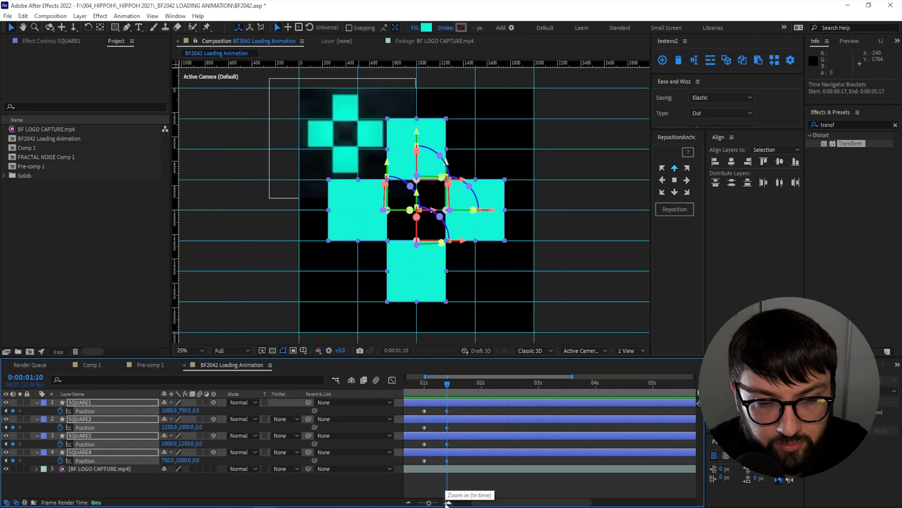
drag(429, 503, 436, 500)
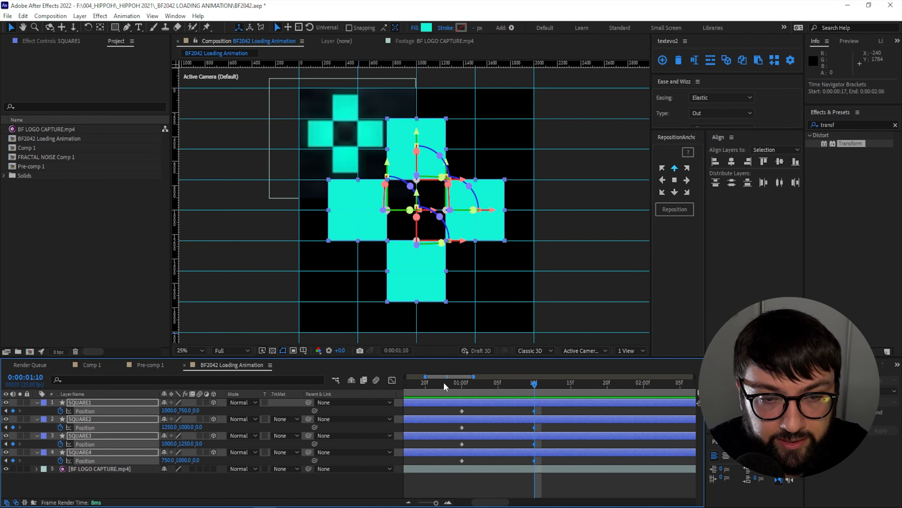
click(462, 384)
drag(471, 387, 485, 401)
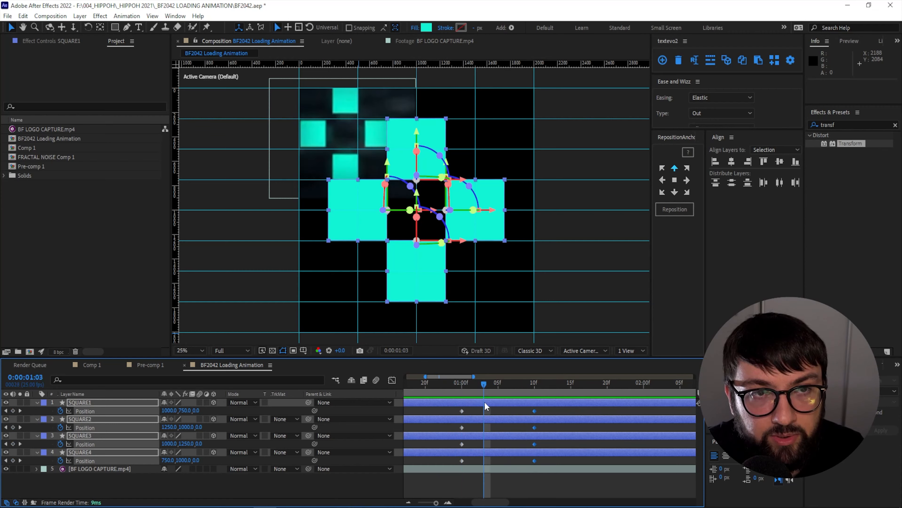
key(F2)
click(96, 402)
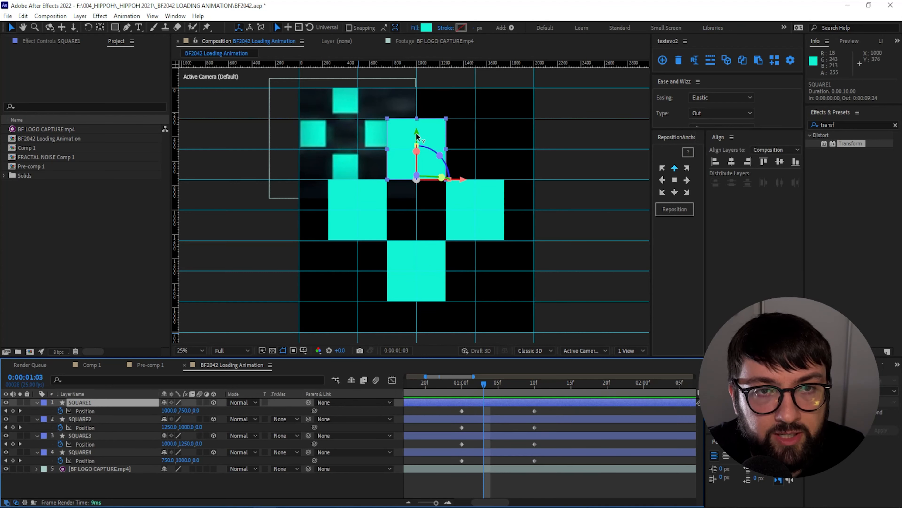
drag(417, 136, 418, 118)
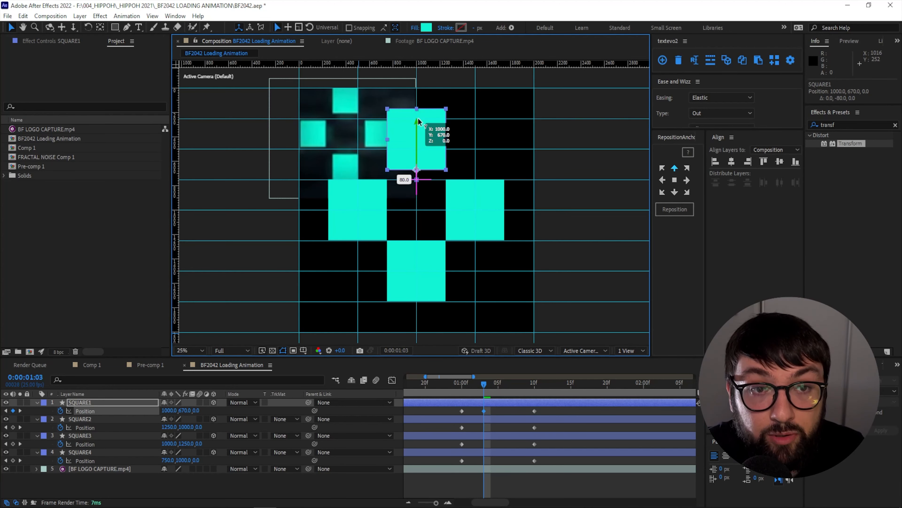
key(ctrl+z)
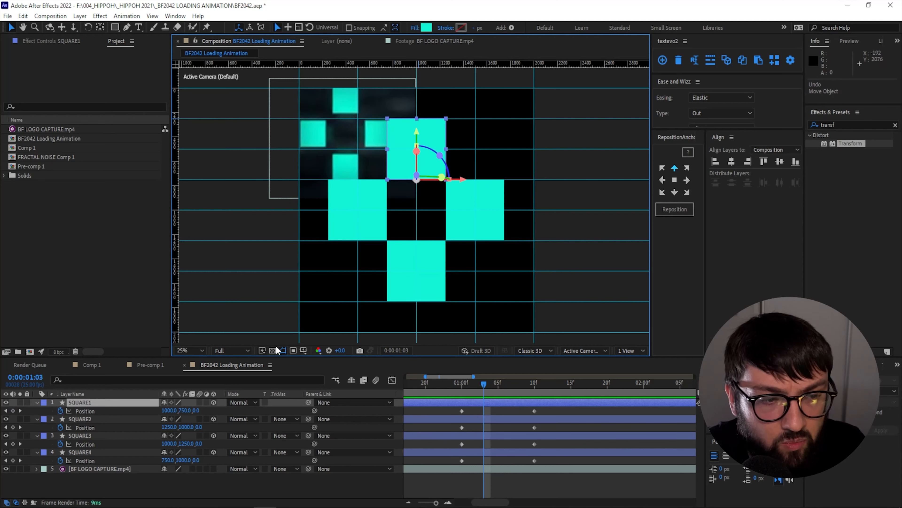
click(186, 411)
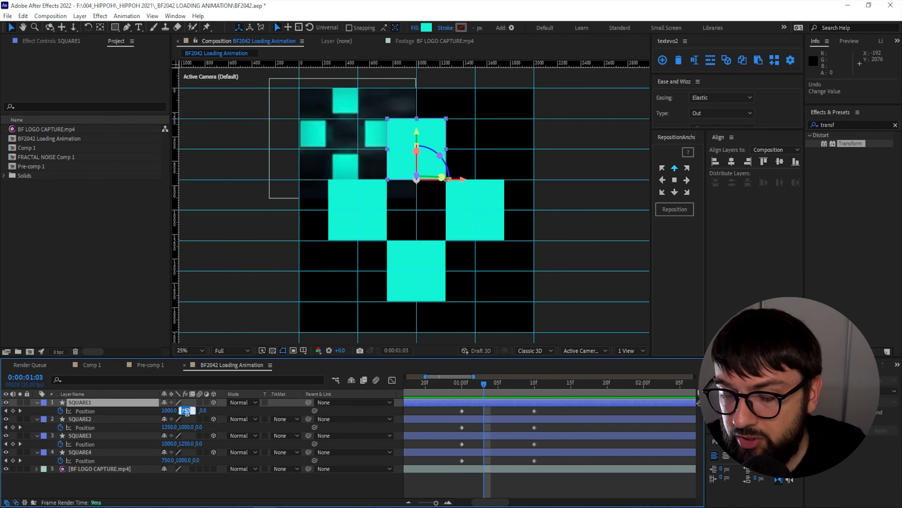
text(650)
key(Return)
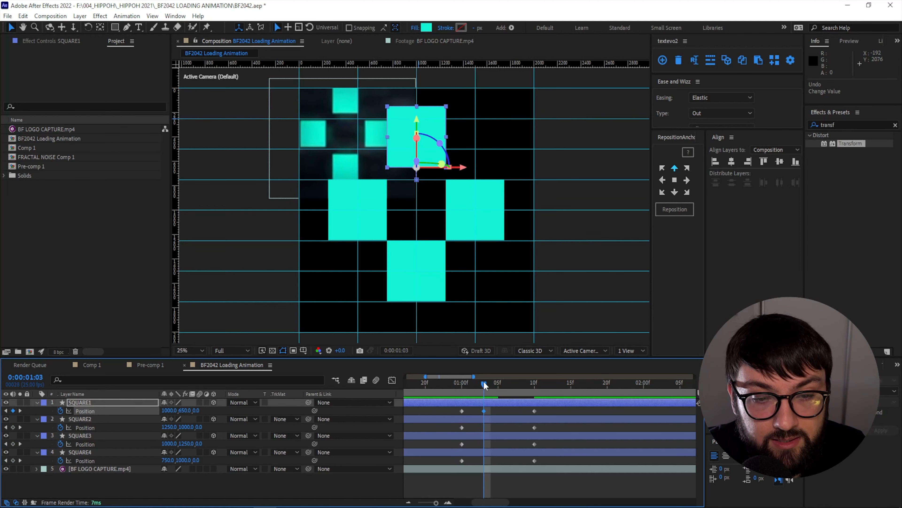
Step: Copy SQUARE1's outward position keyframe to 0:00:01:05 so the square holds its outer position
mouse_move(484, 381)
mouse_down()
mouse_move(506, 389)
mouse_move(485, 382)
mouse_move(496, 382)
mouse_up()
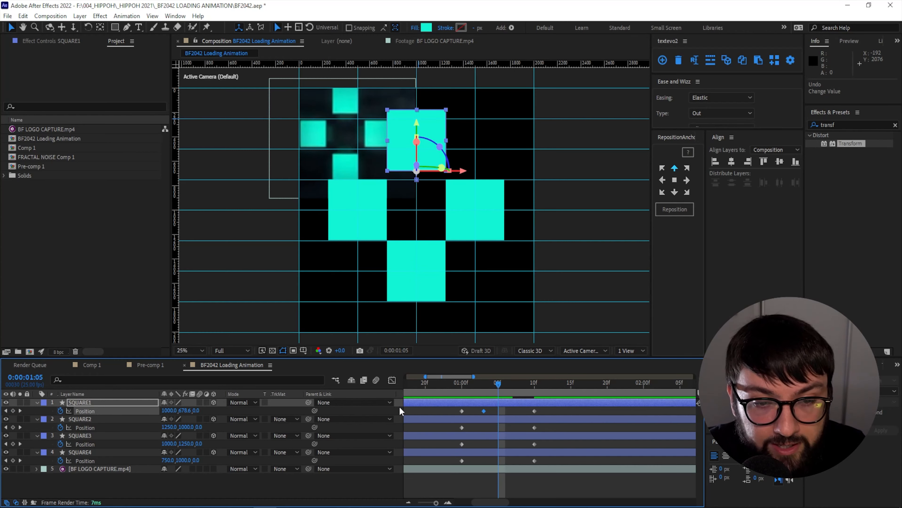
click(482, 411)
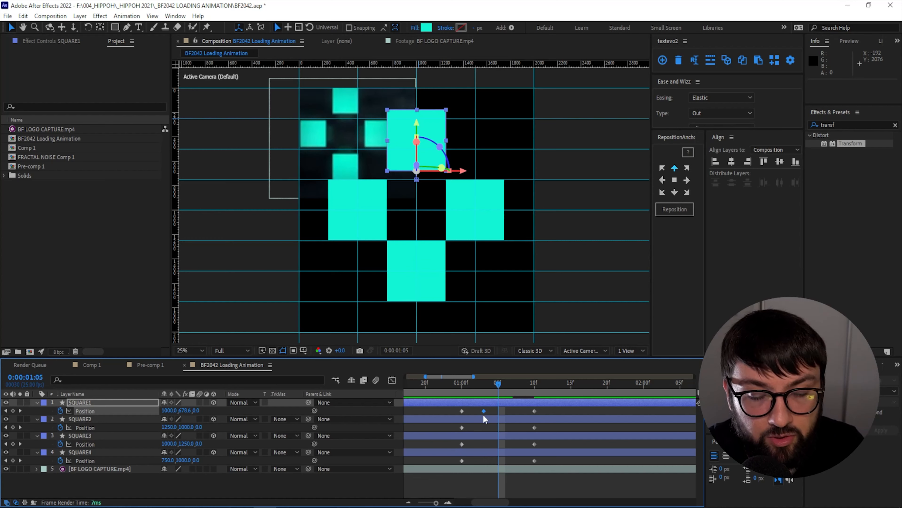
key(ctrl+c)
drag(491, 383, 512, 387)
key(ctrl+v)
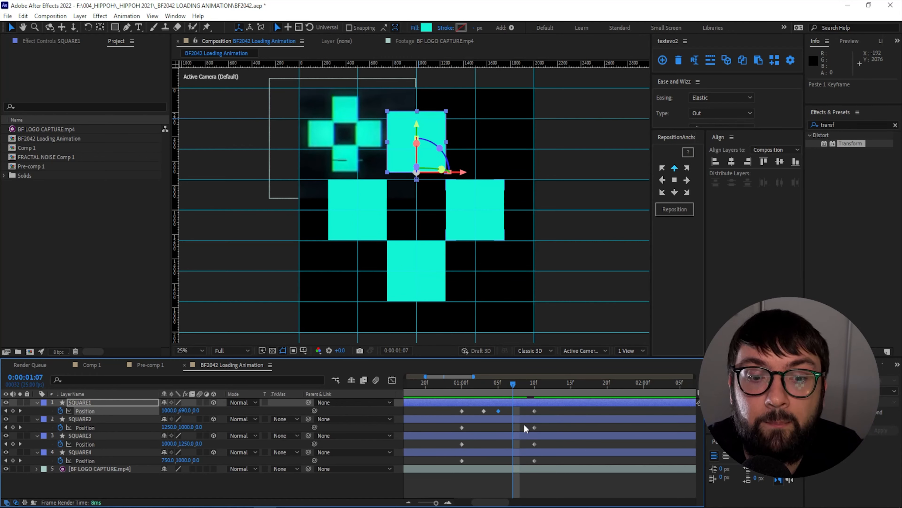
Step: Copy SQUARE1's final position keyframe to 0:00:01:07 and set its Y position there to 800
click(535, 411)
key(ctrl+c)
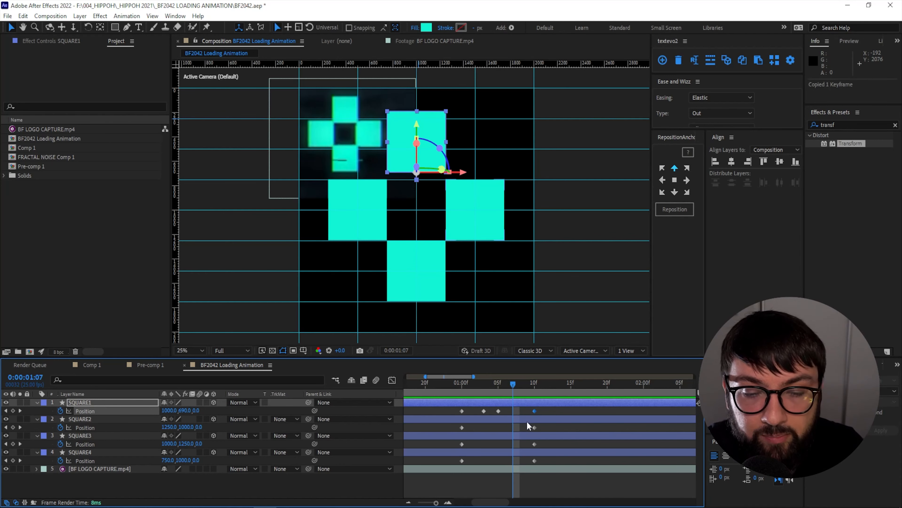
key(ctrl+v)
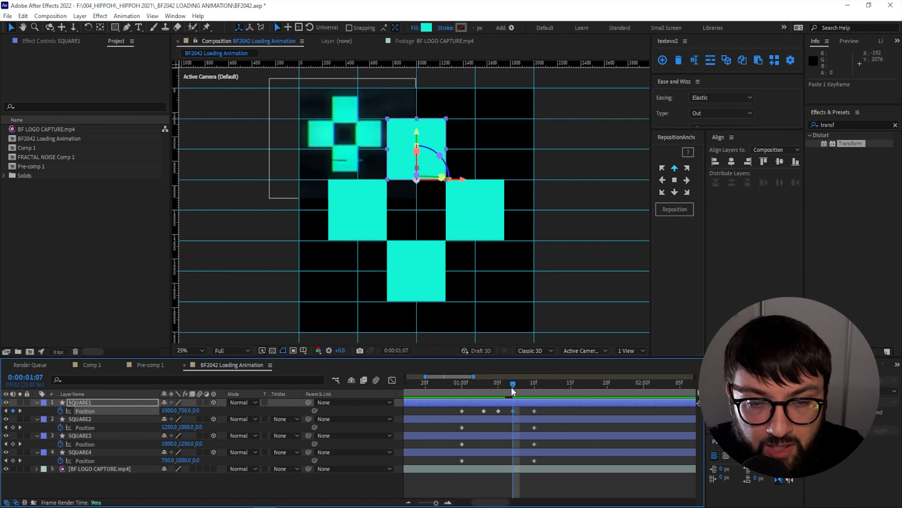
drag(189, 412, 206, 411)
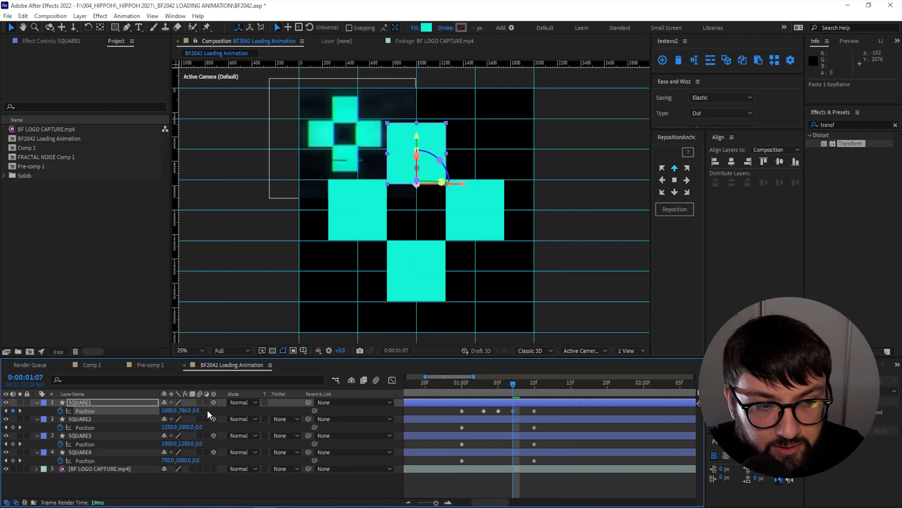
text(0)
key(Return)
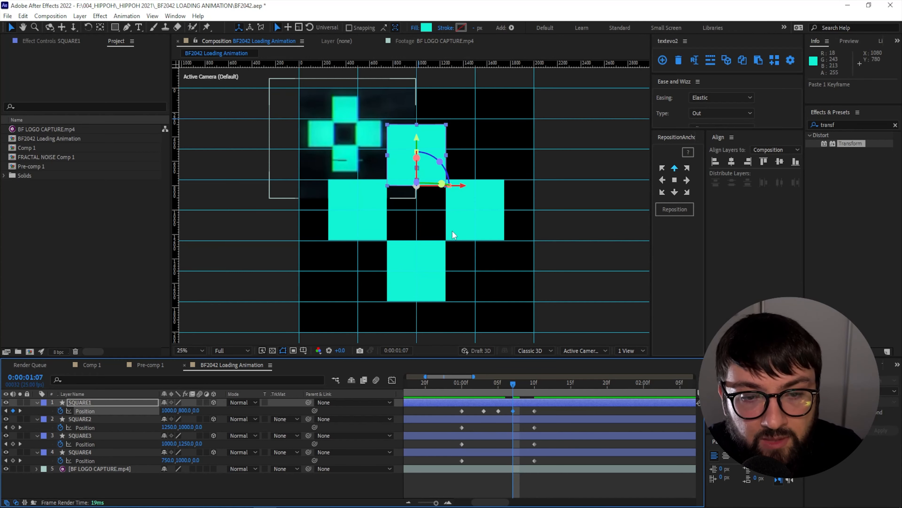
Step: Play back and scrub SQUARE1's outward and inward bounce against the reference footage
drag(513, 385, 448, 387)
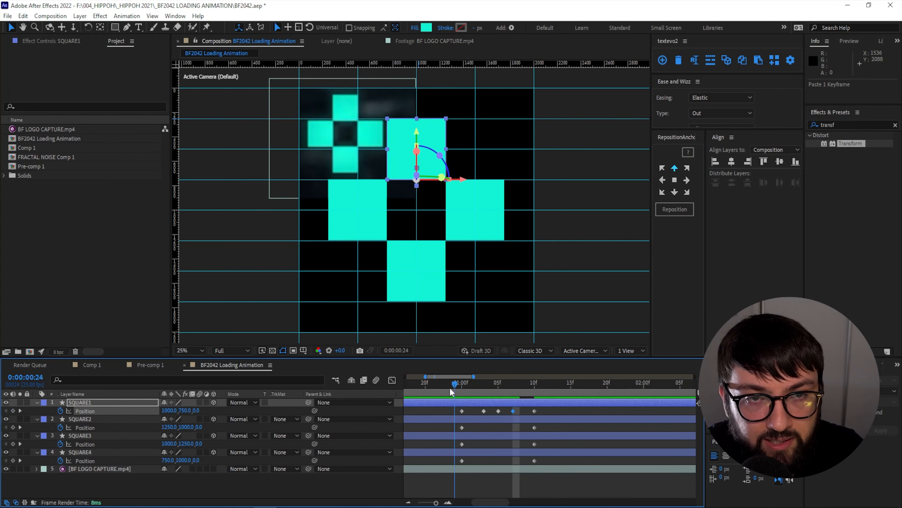
click(550, 414)
key(space)
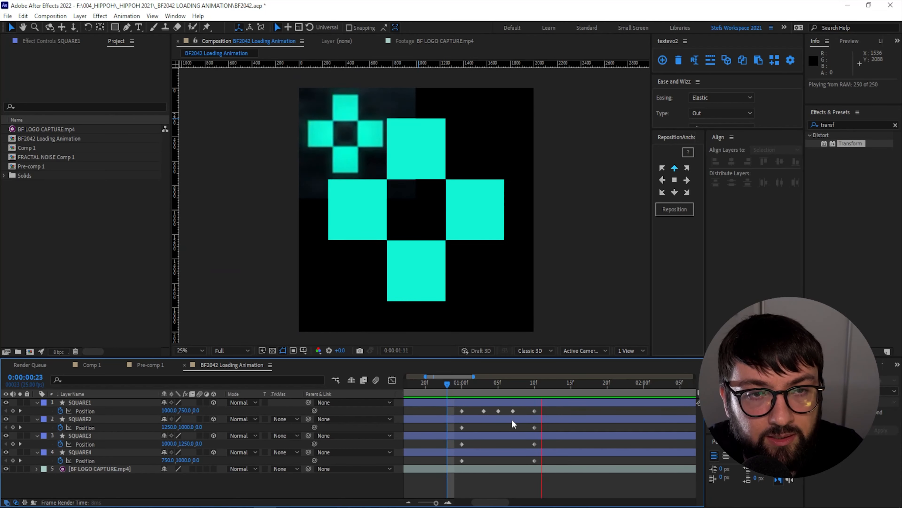
drag(465, 387, 449, 390)
key(space)
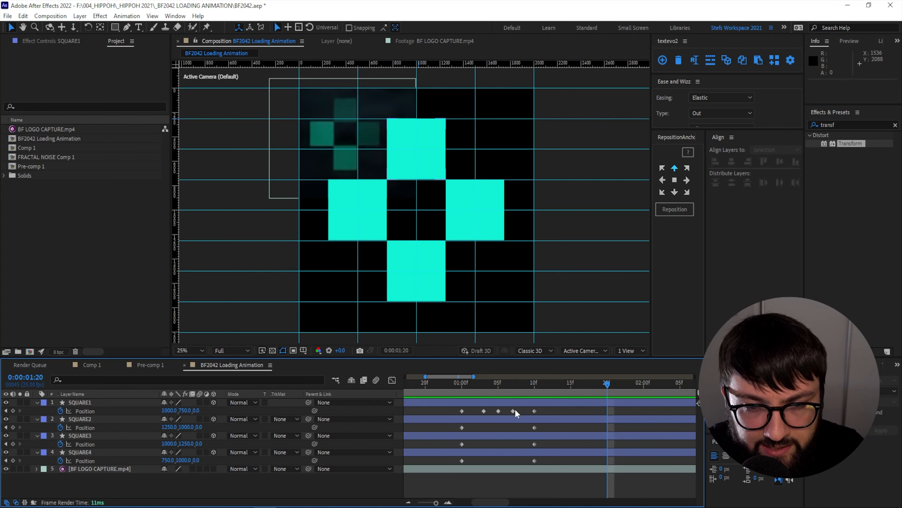
drag(475, 384, 536, 407)
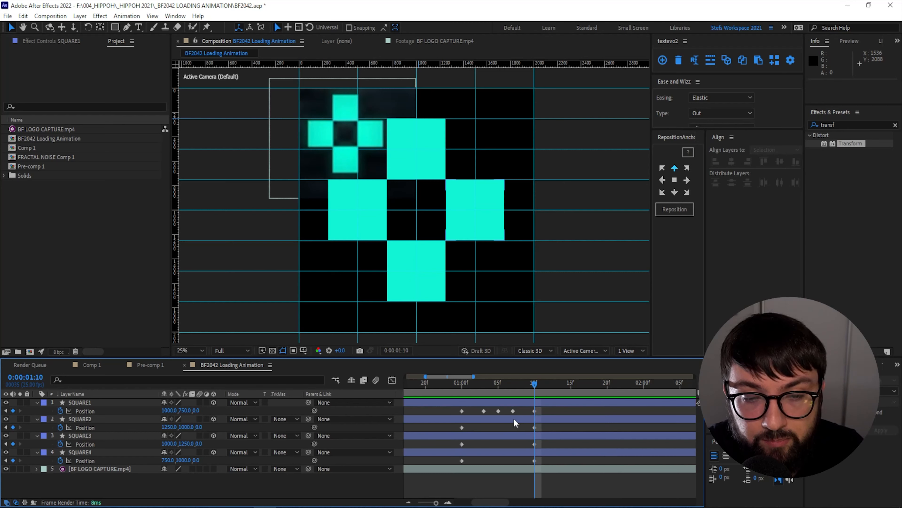
Step: Apply Easy Ease to SQUARE1's position keyframe at 0:00:01:07 and preview the bounce
click(513, 412)
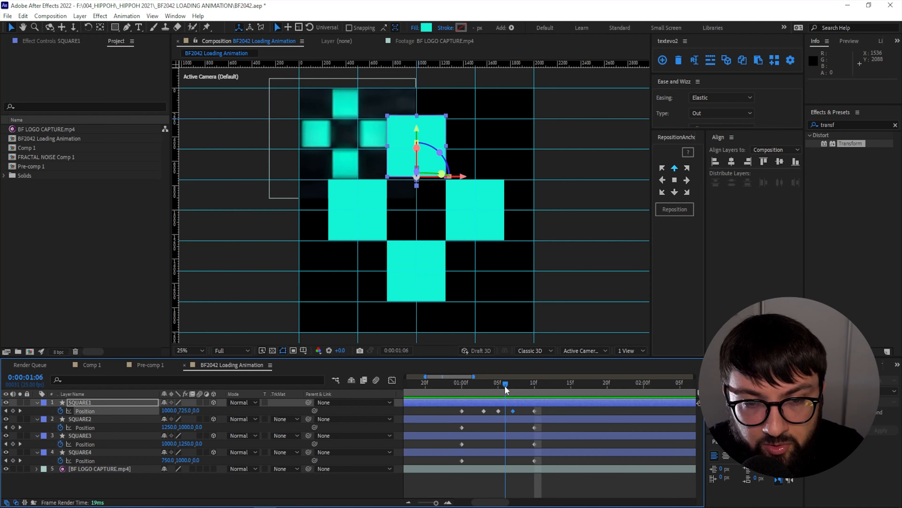
click(514, 392)
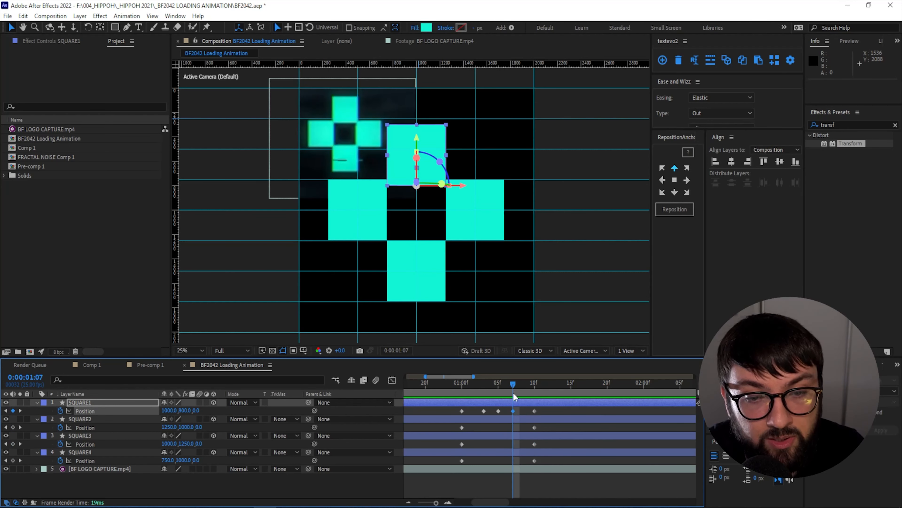
right_click(513, 412)
mouse_move(584, 406)
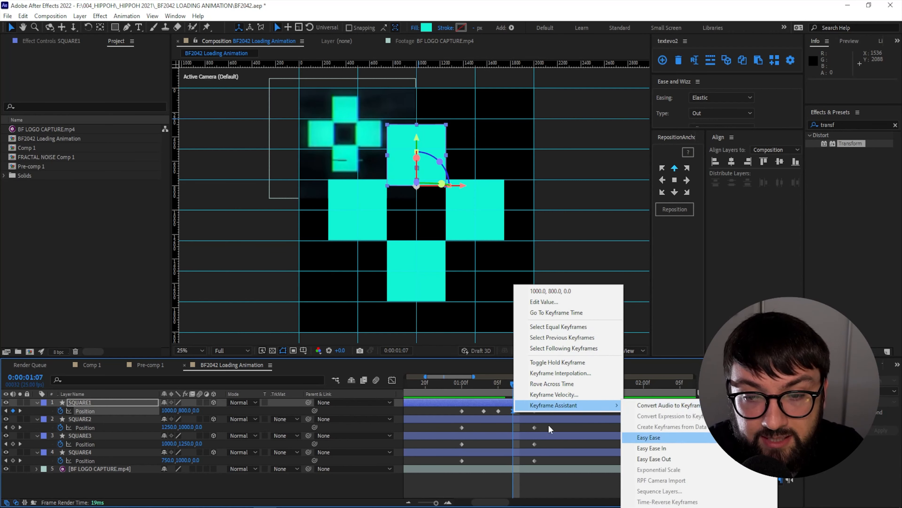
drag(452, 386, 462, 388)
key(space)
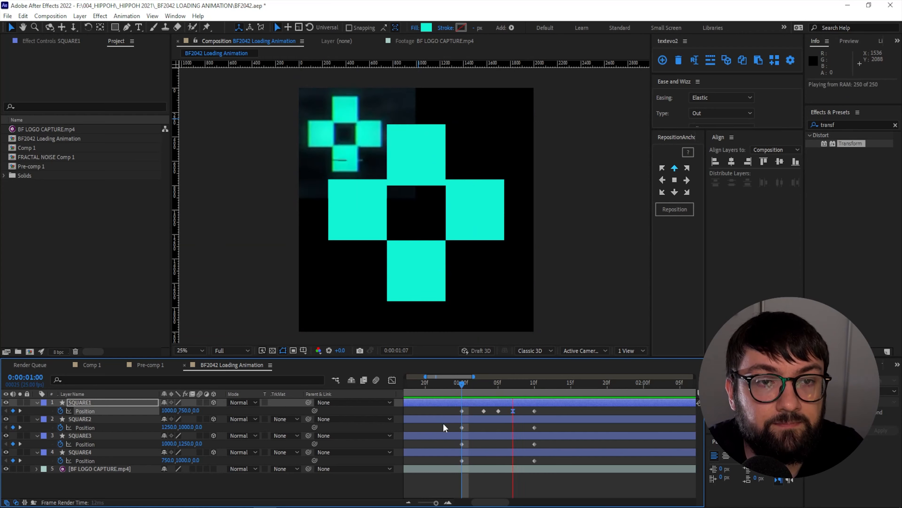
key(space)
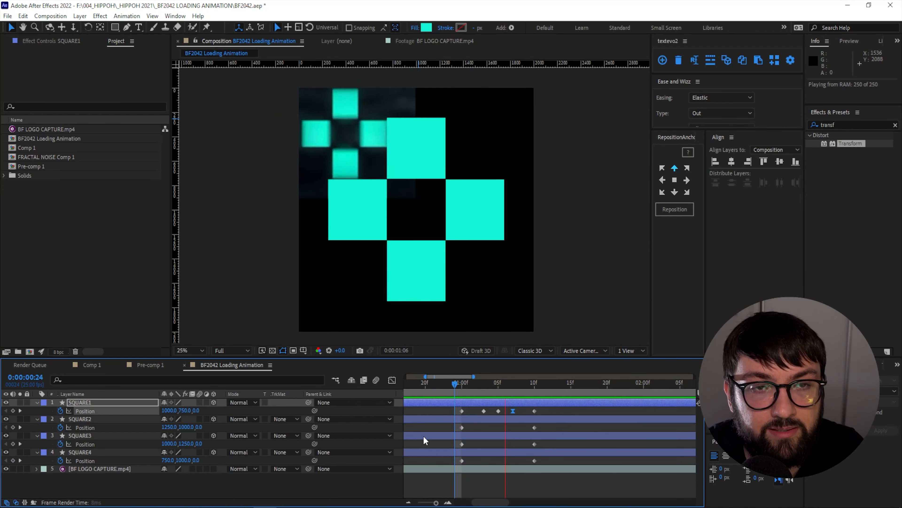
Step: Set SQUARE2's X position to 1350 at 0:00:01:03 so the square moves outward
drag(469, 385, 491, 384)
click(106, 419)
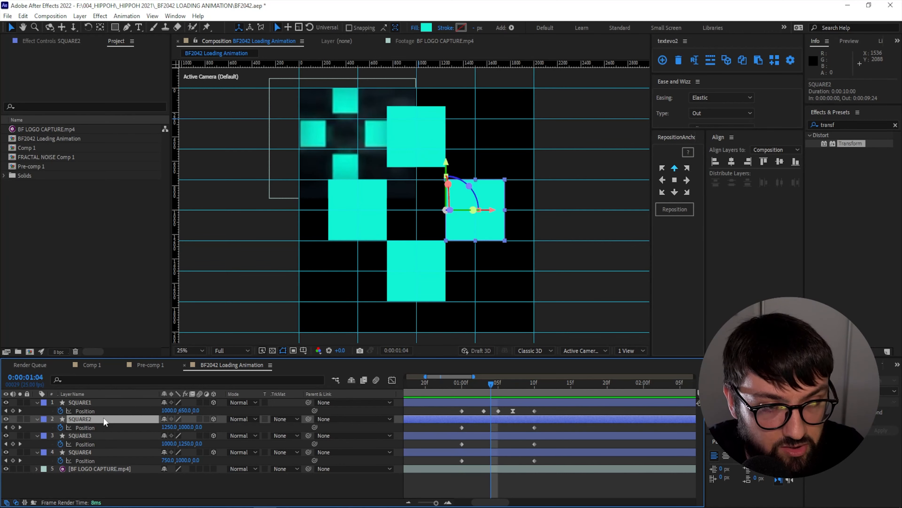
drag(492, 384, 484, 384)
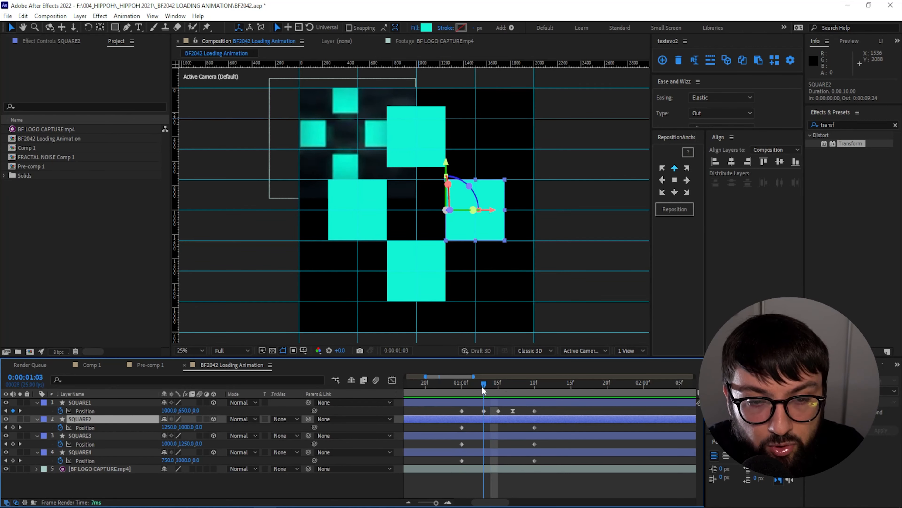
drag(172, 431, 175, 430)
click(169, 430)
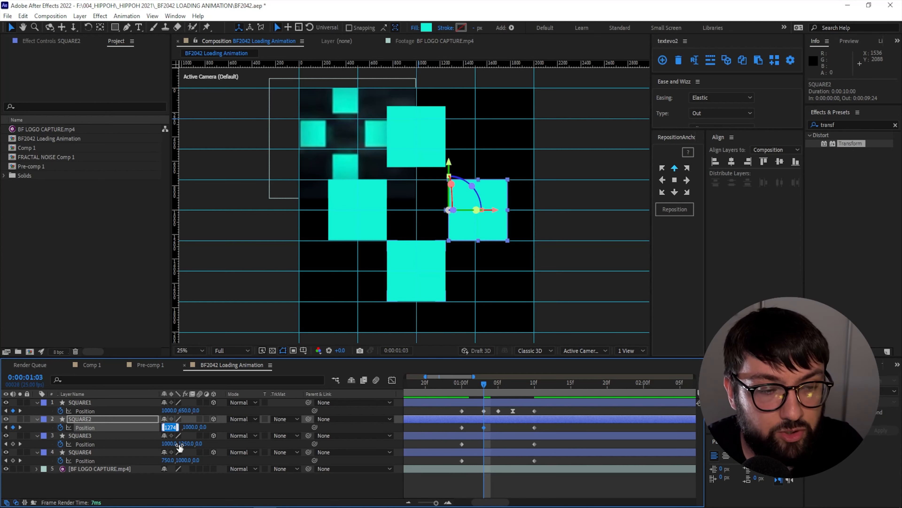
text(165)
key(BackSpace)
key(BackSpace)
text(3)
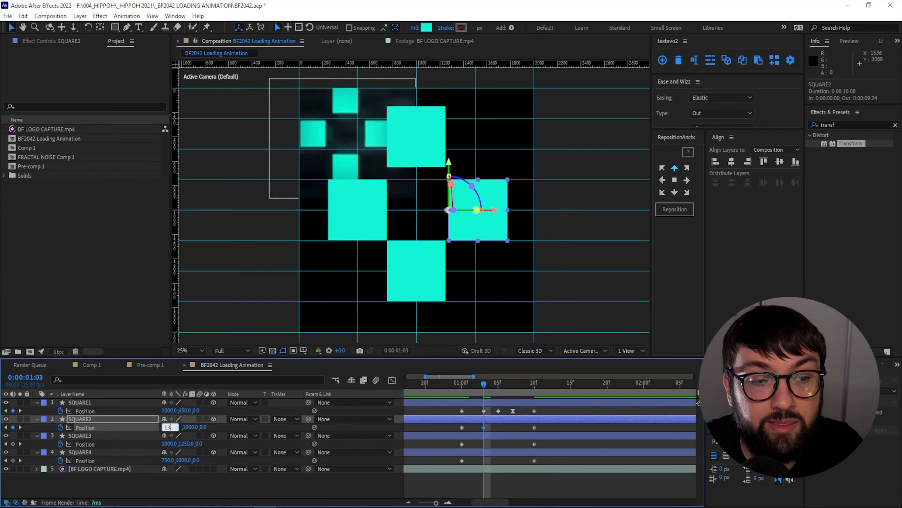
text(50)
key(Return)
Step: Copy SQUARE2's outward position keyframe to 0:00:01:05 so the square holds its outer position
click(494, 427)
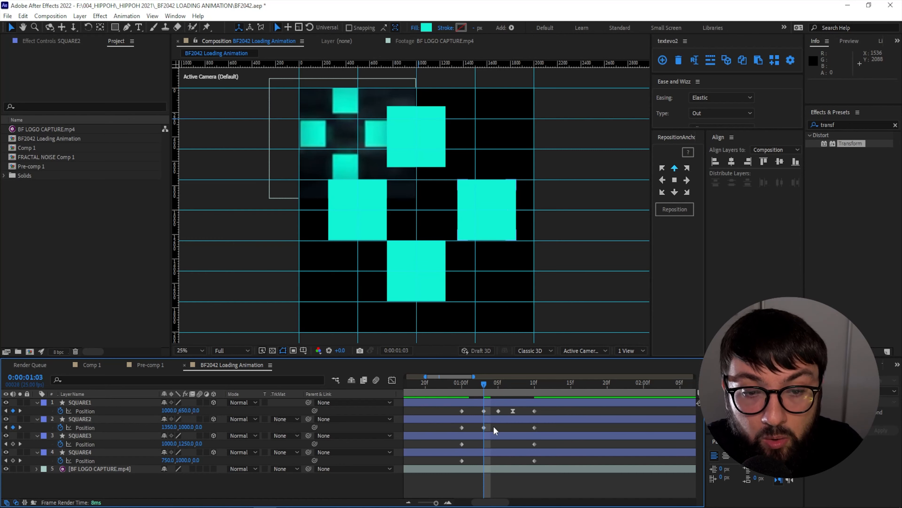
click(483, 428)
key(ctrl+c)
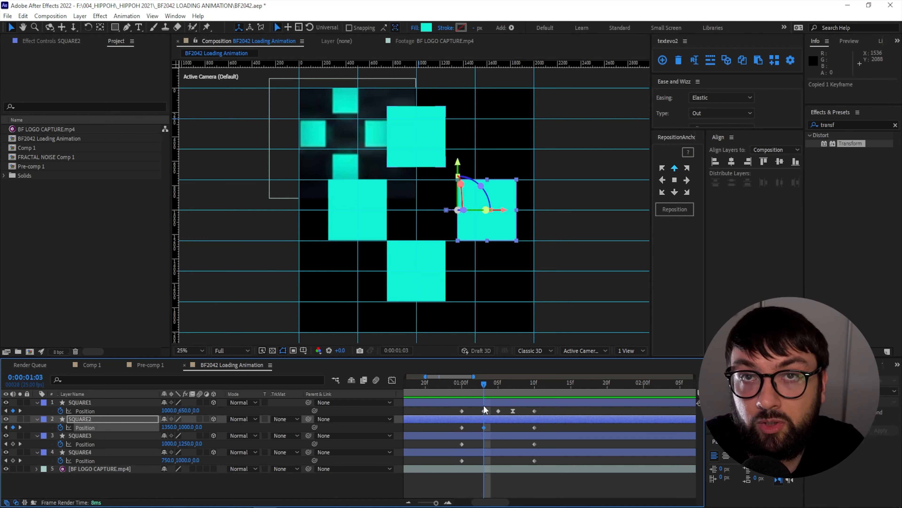
key(Page_Down)
key(Page_Down)
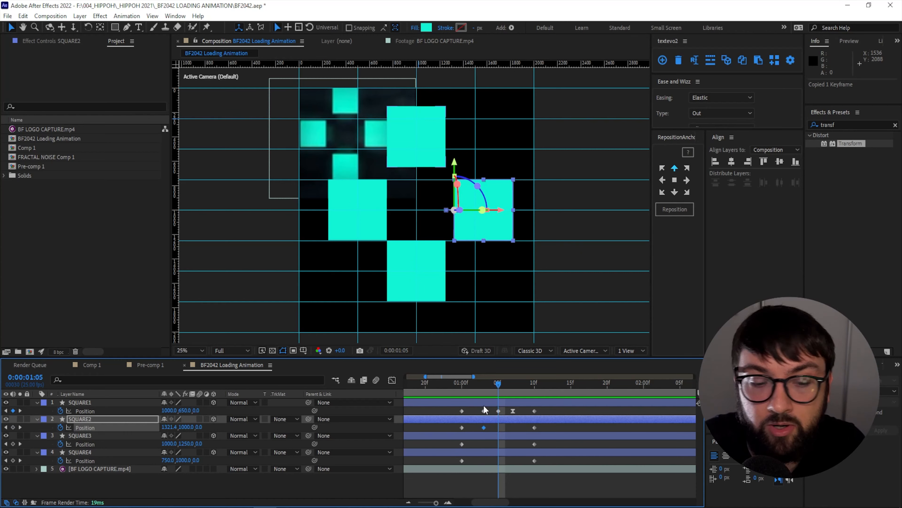
key(ctrl+v)
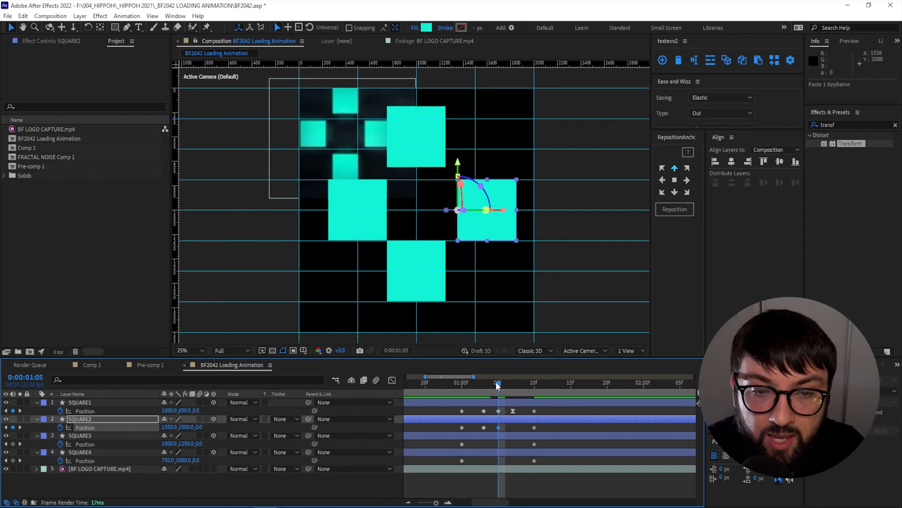
Step: Copy SQUARE2's final position keyframe to 0:00:01:07 and set its X position there to 1200
drag(497, 382, 508, 383)
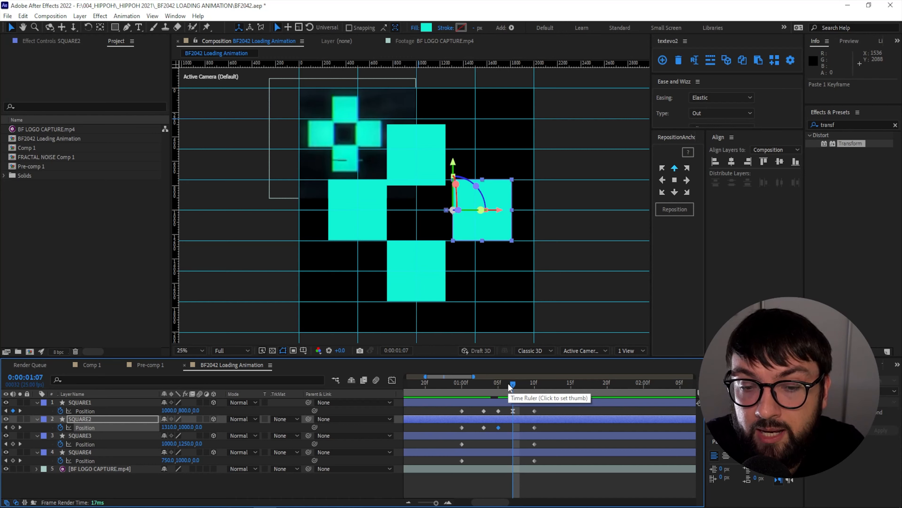
key(Page_Up)
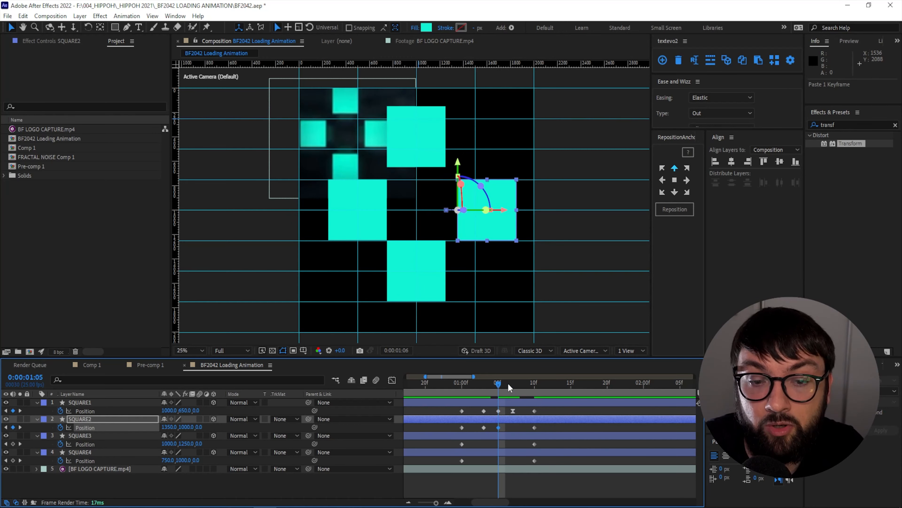
key(Page_Down)
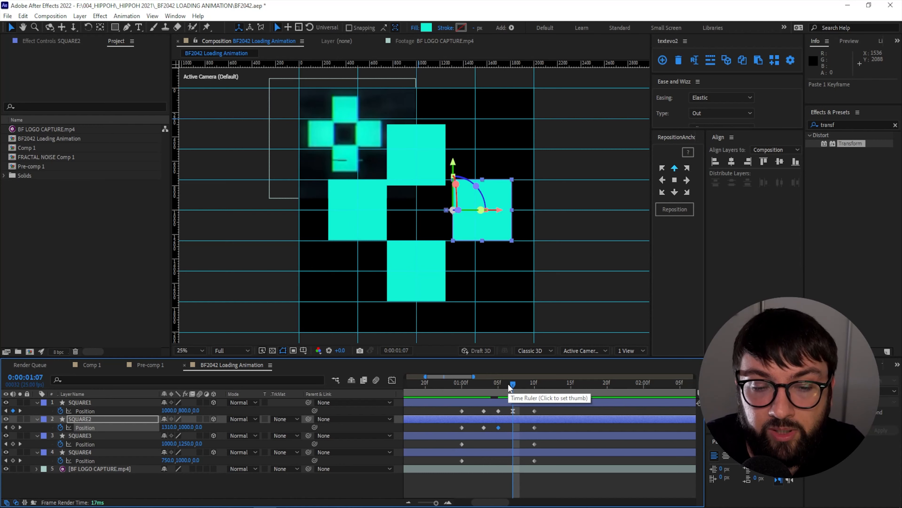
click(543, 426)
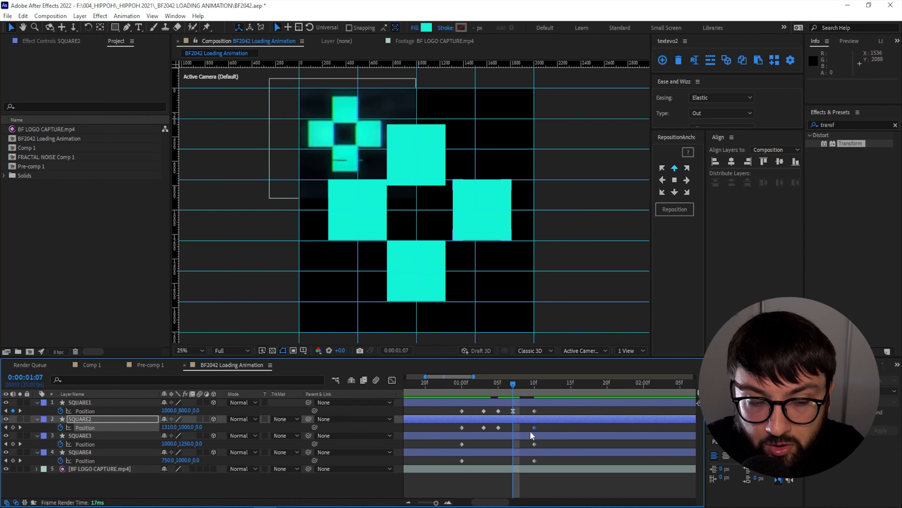
click(534, 428)
key(ctrl+c)
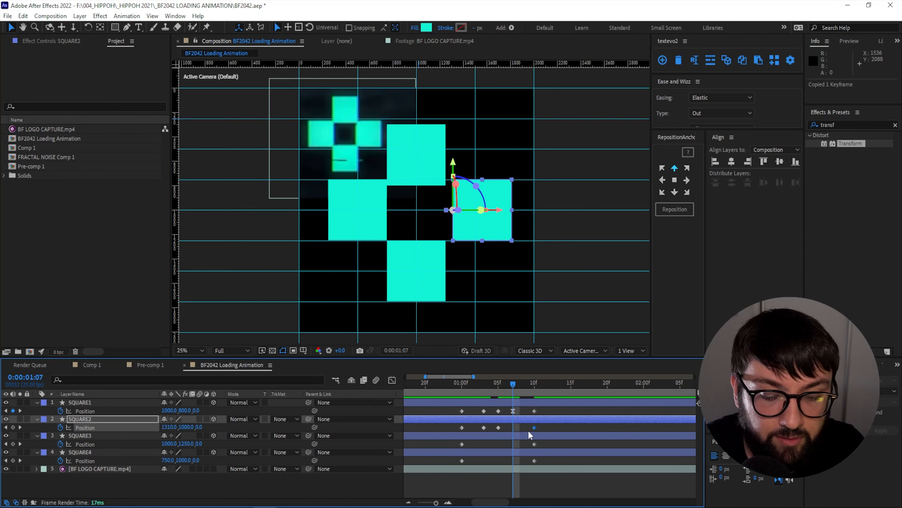
key(ctrl+v)
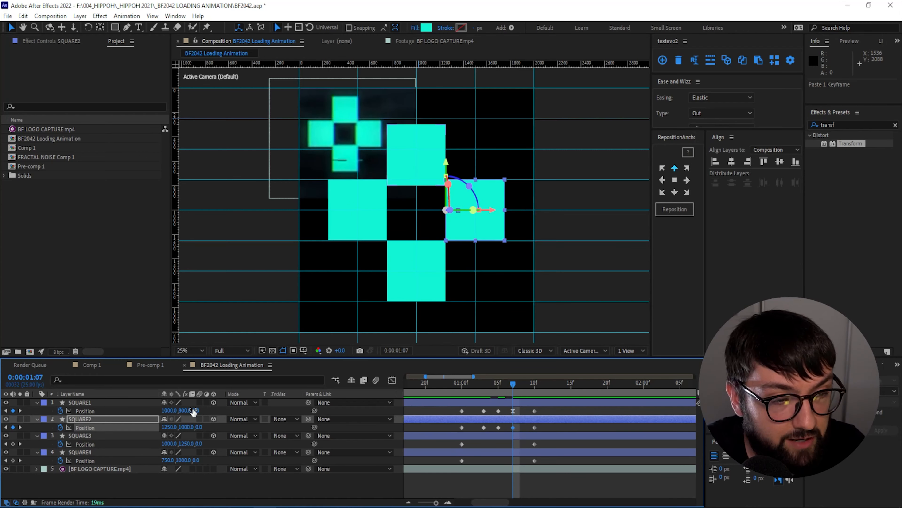
mouse_move(513, 384)
mouse_down()
mouse_move(534, 385)
mouse_move(511, 387)
mouse_up()
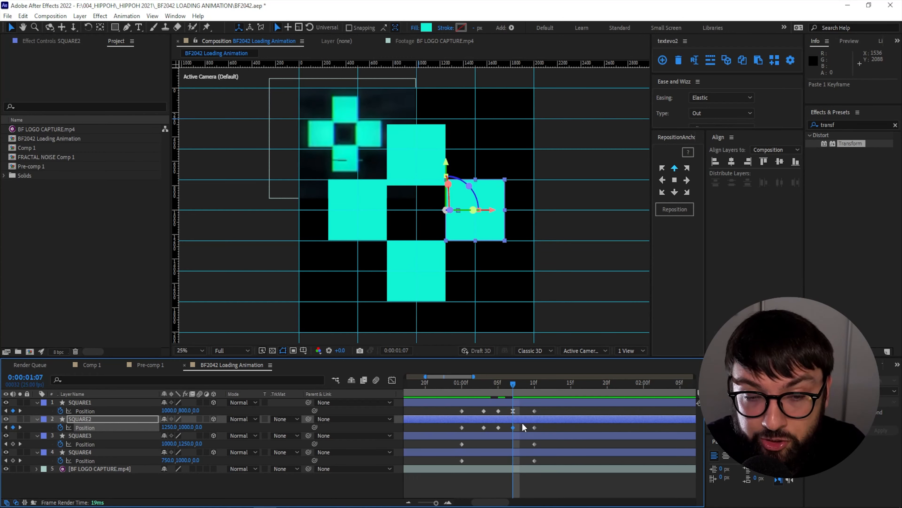
click(170, 427)
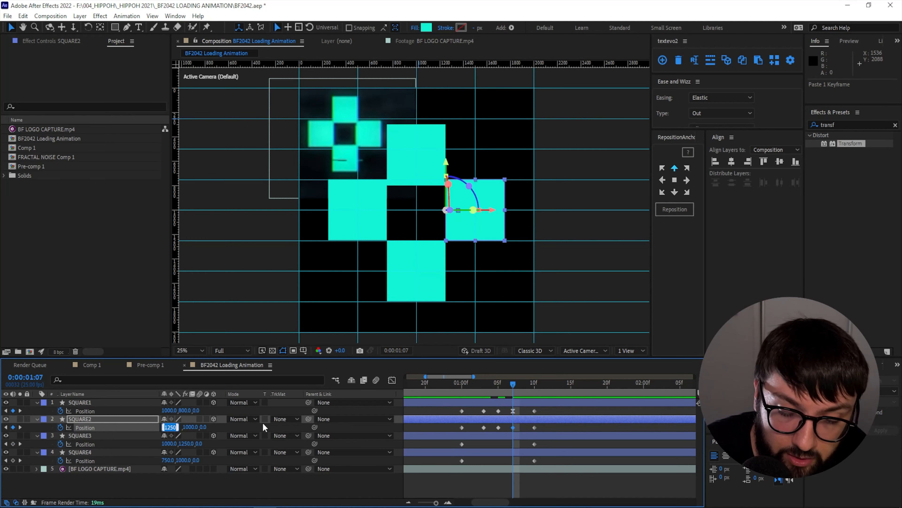
text(1200)
key(Return)
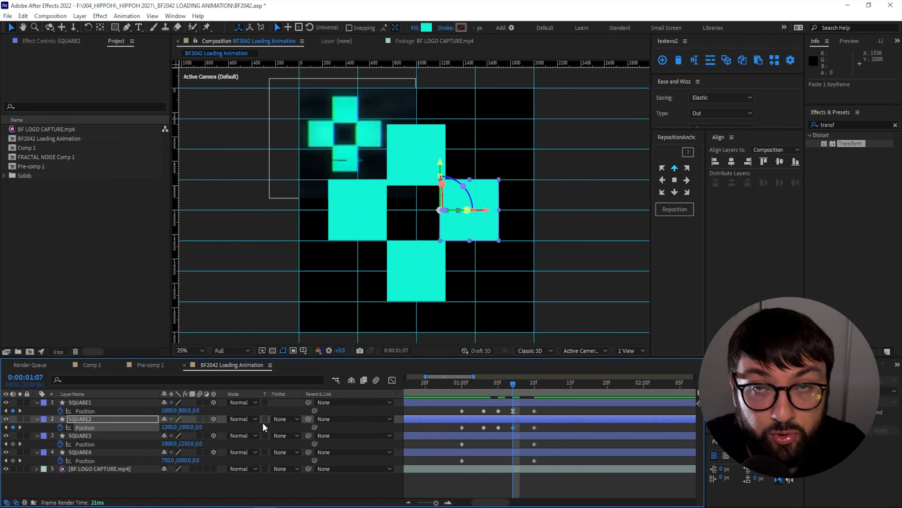
Step: Apply Easy Ease to SQUARE2's position keyframe at 0:00:01:07 and preview the bounce
drag(525, 425, 509, 428)
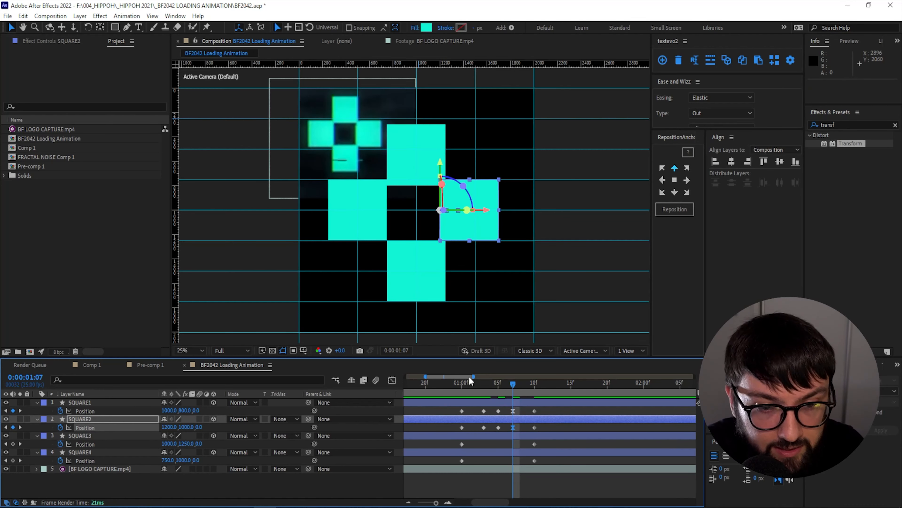
drag(480, 382, 456, 383)
key(space)
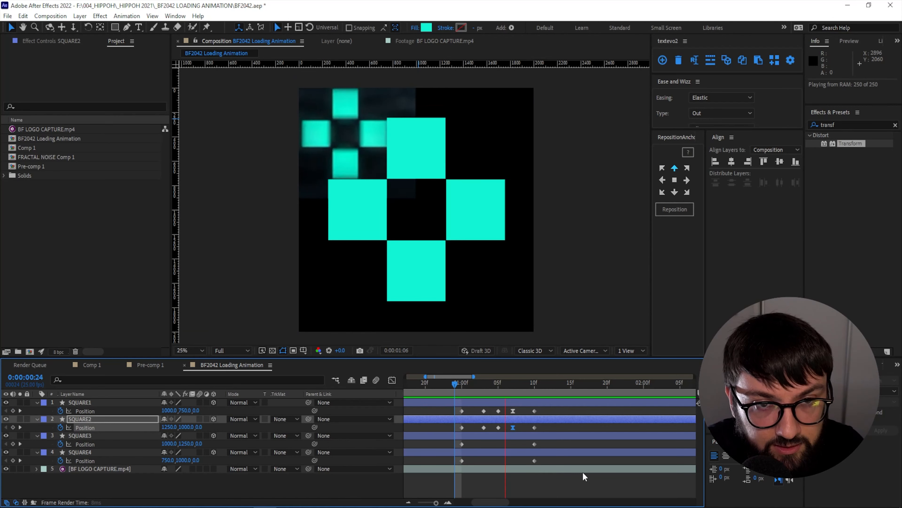
key(space)
click(469, 384)
key(space)
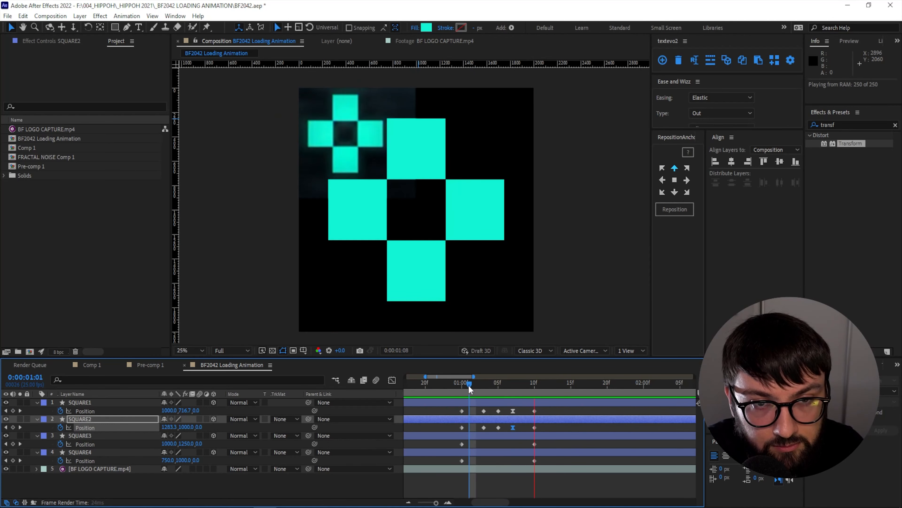
Step: Play back all four squares' bounce and scrub on to 0:00:01:14, comparing the end of the motion with the reference footage
drag(468, 384, 483, 387)
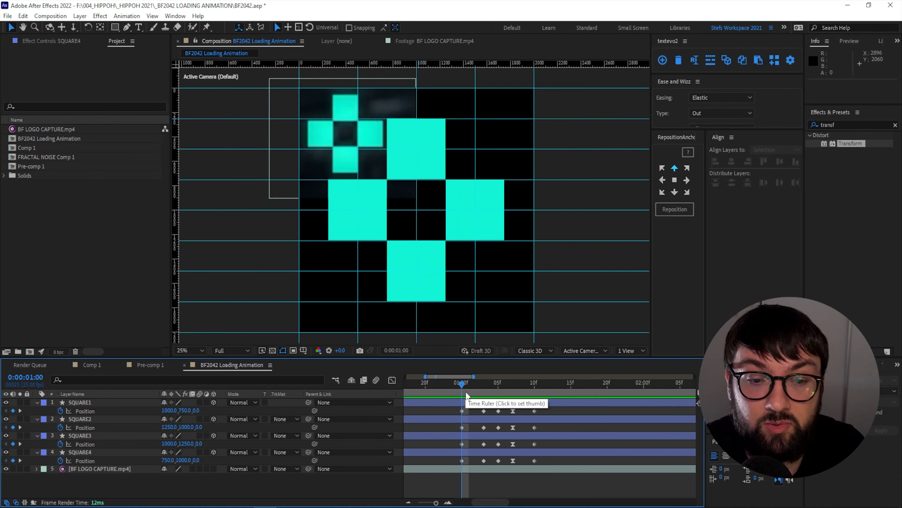
key(space)
key(space)
click(463, 384)
key(space)
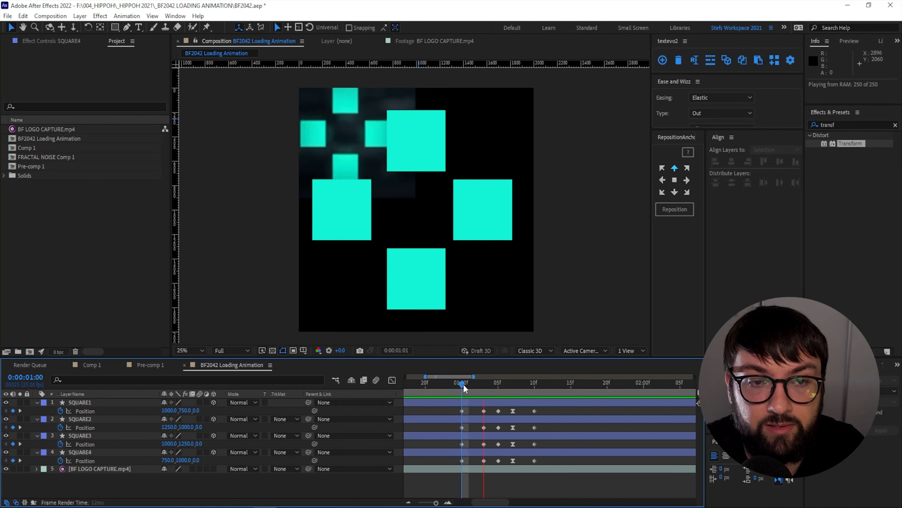
key(space)
key(space)
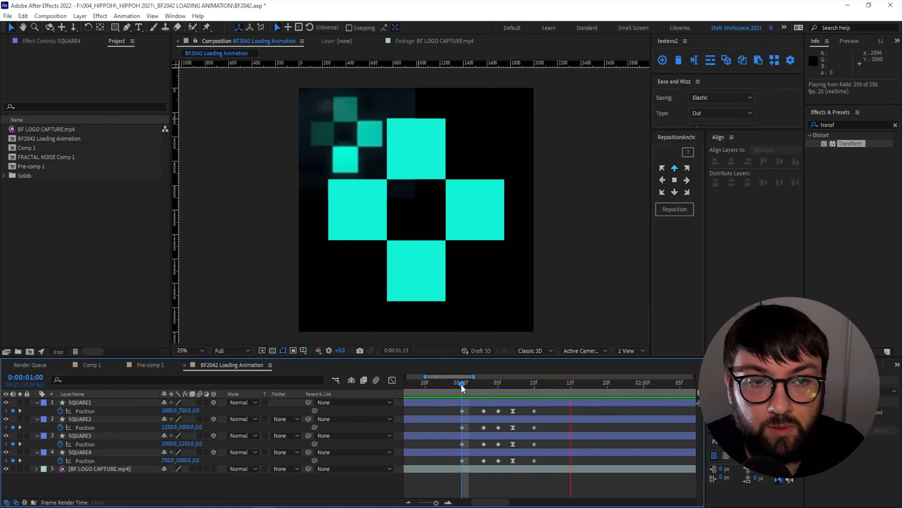
key(space)
key(space)
click(529, 389)
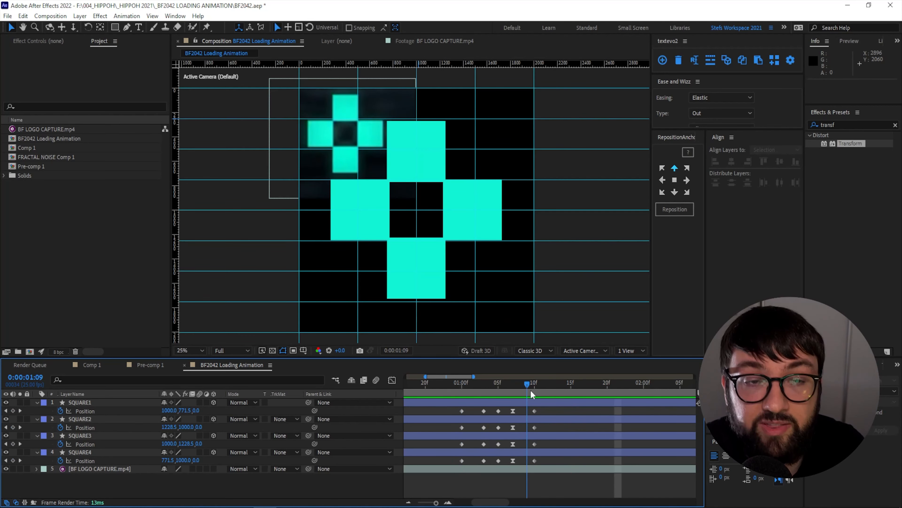
drag(533, 390, 523, 414)
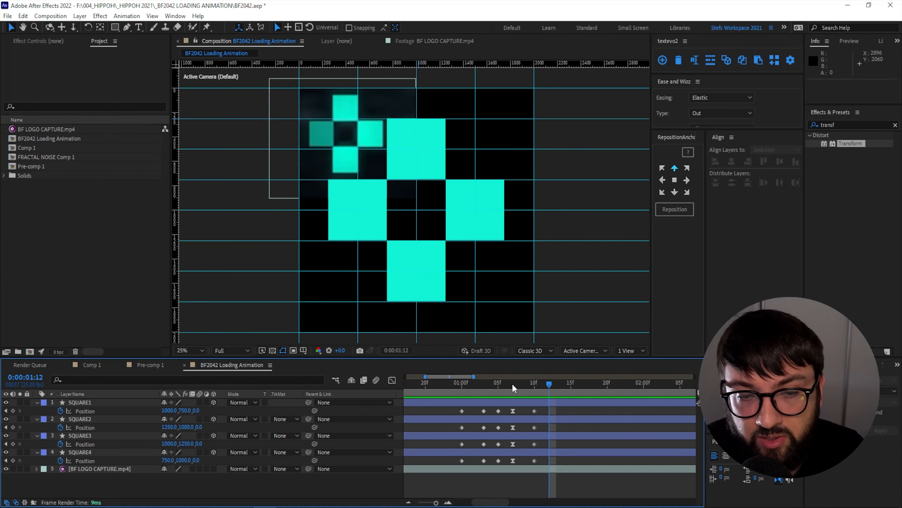
drag(512, 384, 565, 381)
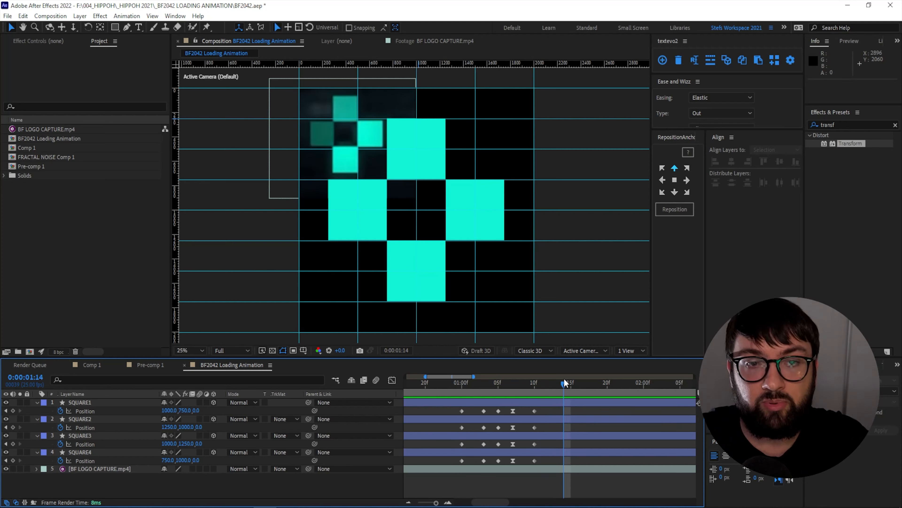
Step: Try scaling SQUARE3 down to 52% at 0:00:01:14, and undo the scale change
click(423, 268)
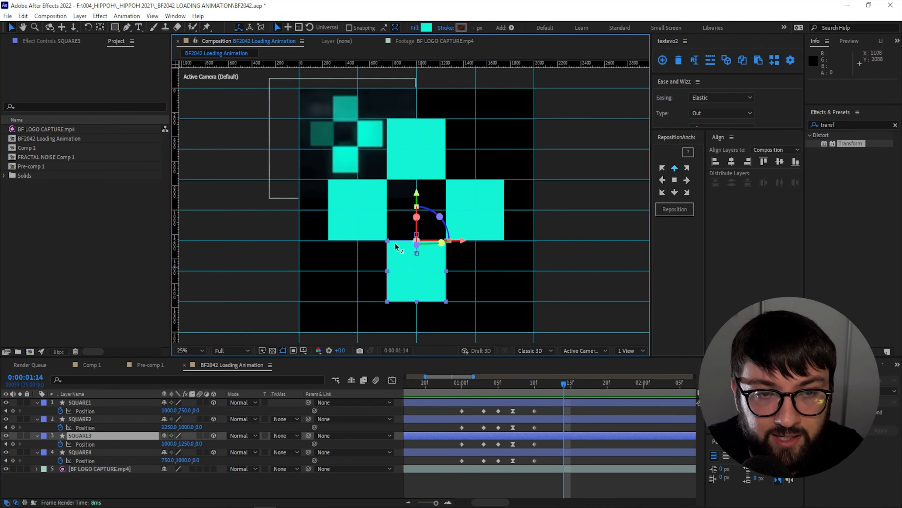
key(s)
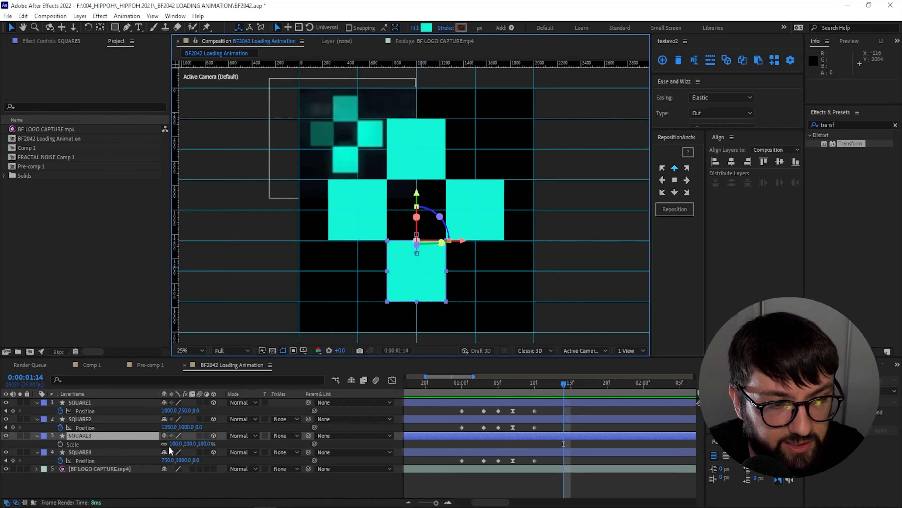
mouse_move(181, 444)
mouse_down()
mouse_move(158, 444)
mouse_move(172, 459)
mouse_up()
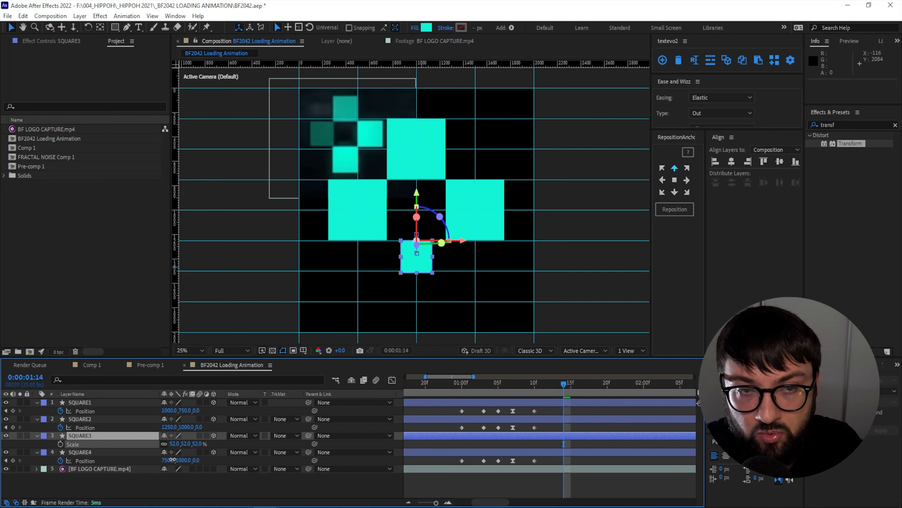
key(ctrl+z)
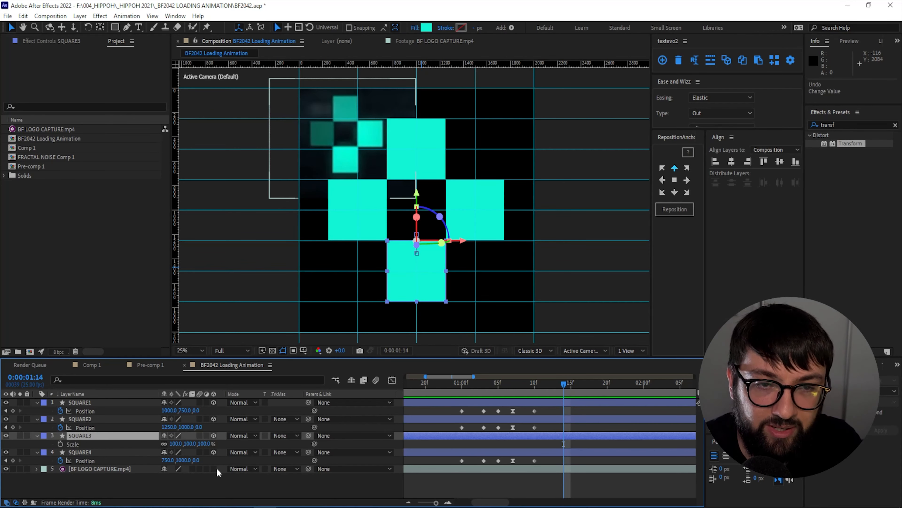
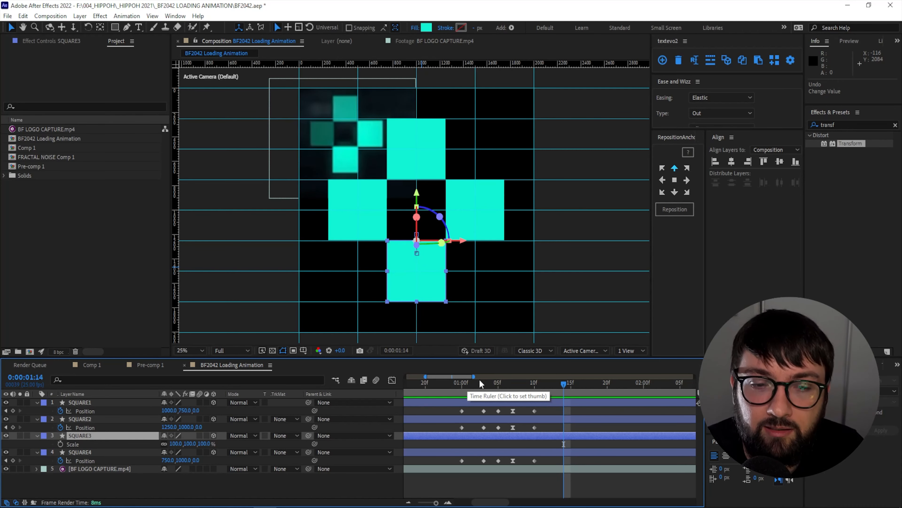
Step: Split all four square layers at 0:00:01:10, where their bounce ends
click(498, 383)
drag(503, 382, 536, 405)
click(542, 401)
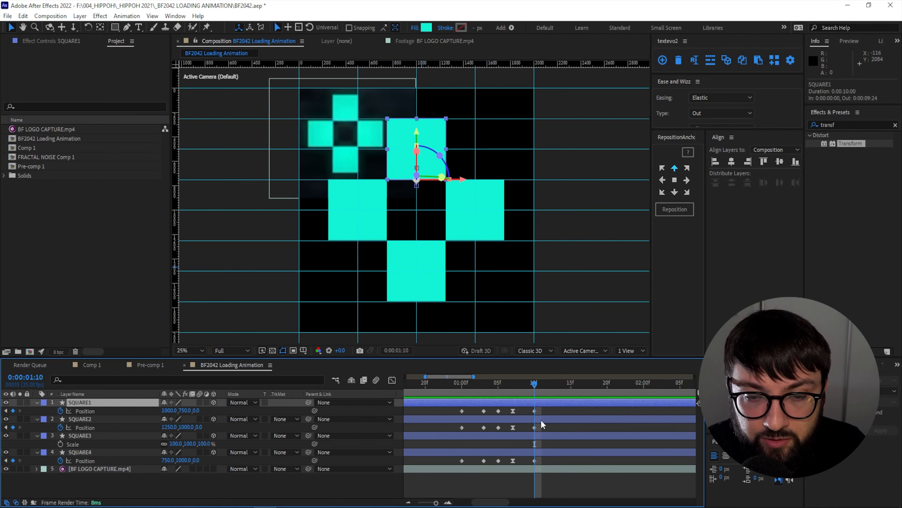
shift+click(539, 450)
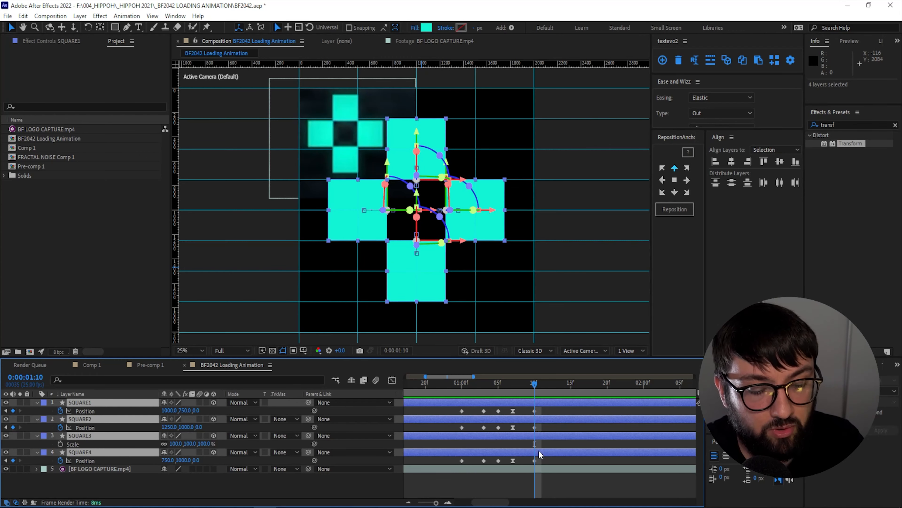
key(ctrl+shift+d)
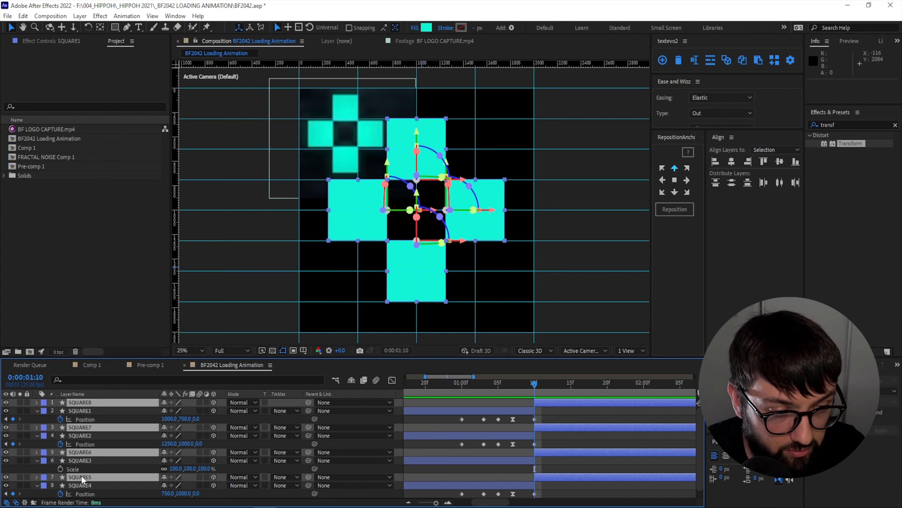
Step: Move the split layers SQUARE5 to SQUARE8 above the original squares in the layer stack and collapse the original layers' properties
drag(86, 478, 92, 407)
click(36, 435)
click(36, 444)
click(36, 452)
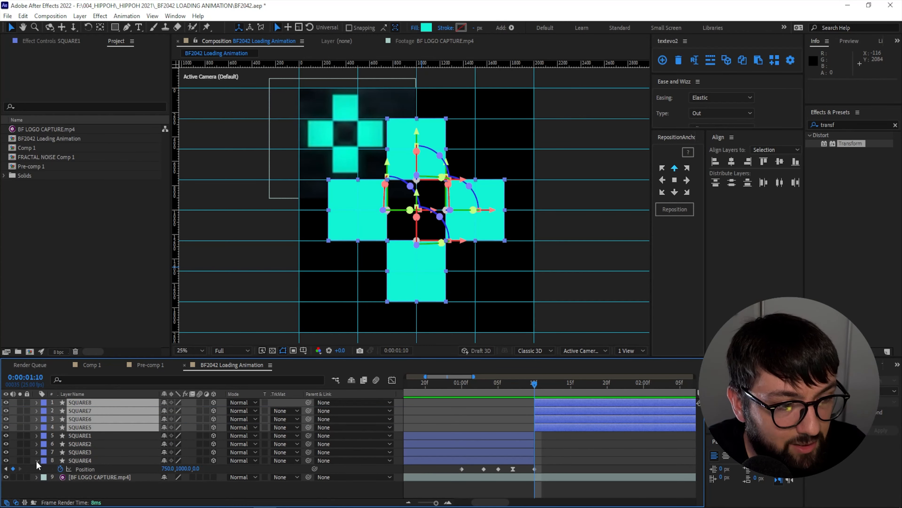
click(36, 460)
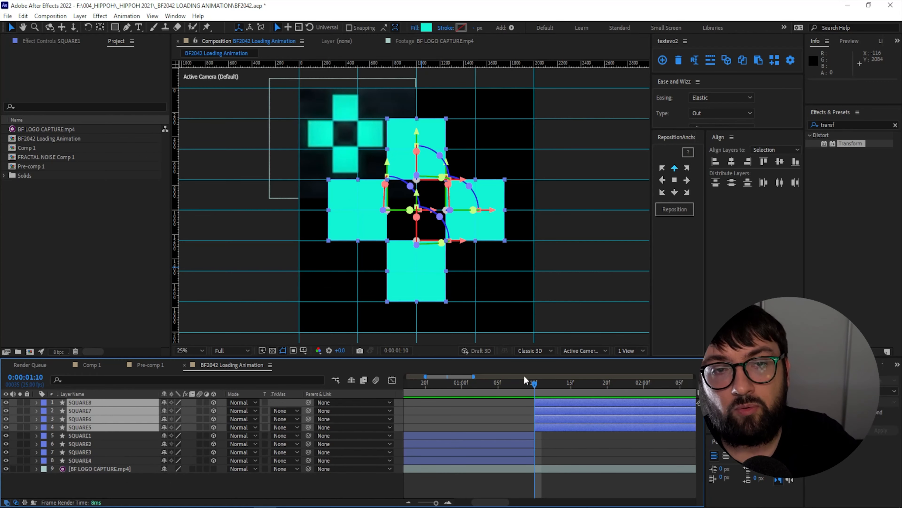
Step: Remove all position and rotation keyframes from the split layers SQUARE5 to SQUARE8
drag(530, 387, 561, 392)
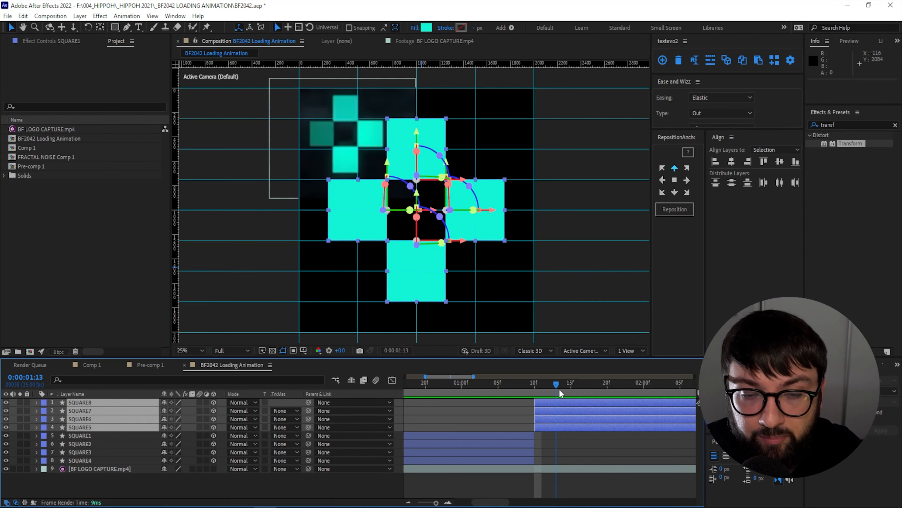
key(u)
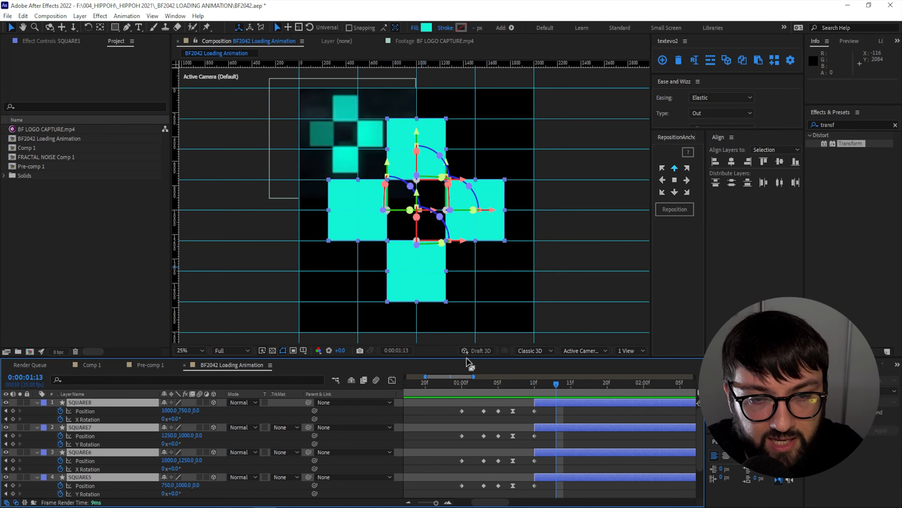
drag(466, 357, 384, 256)
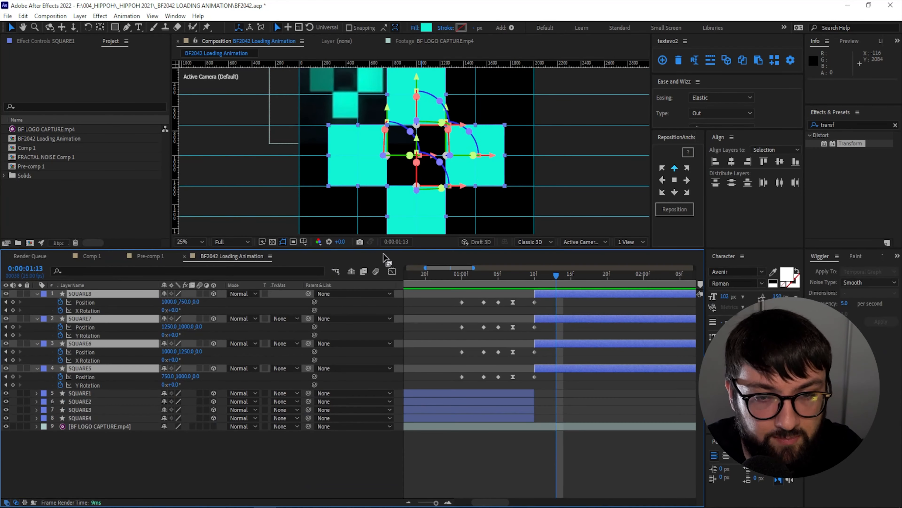
click(60, 302)
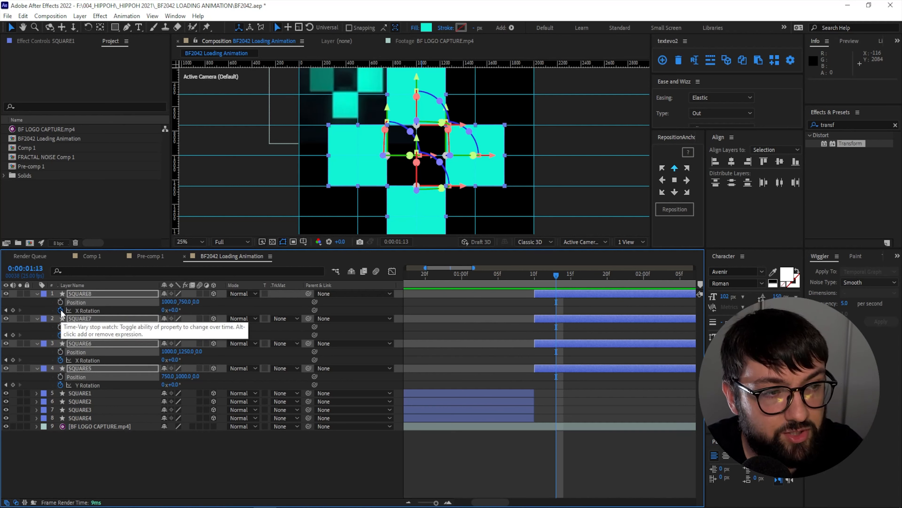
click(60, 310)
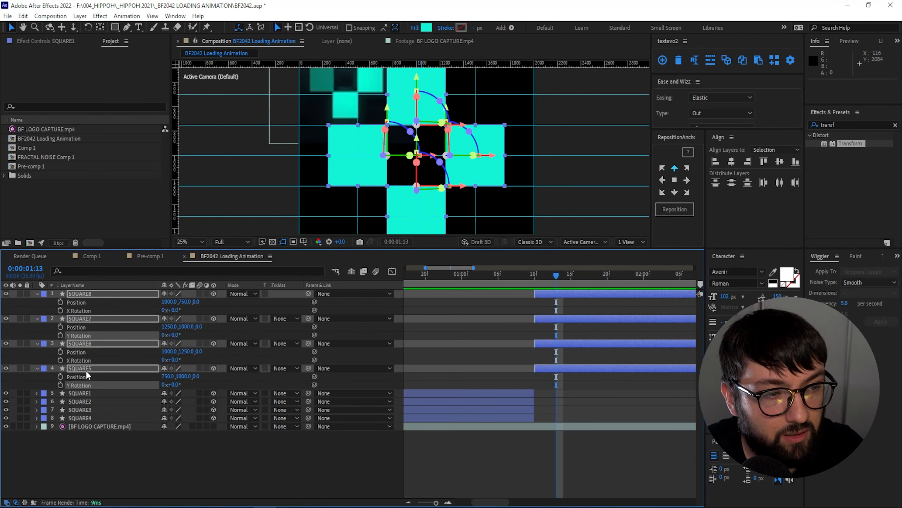
Step: Try scaling SQUARE8 down to 37% at 0:00:01:14, and undo the scale change
mouse_move(558, 276)
mouse_down()
mouse_move(570, 276)
mouse_move(544, 283)
mouse_move(554, 287)
mouse_up()
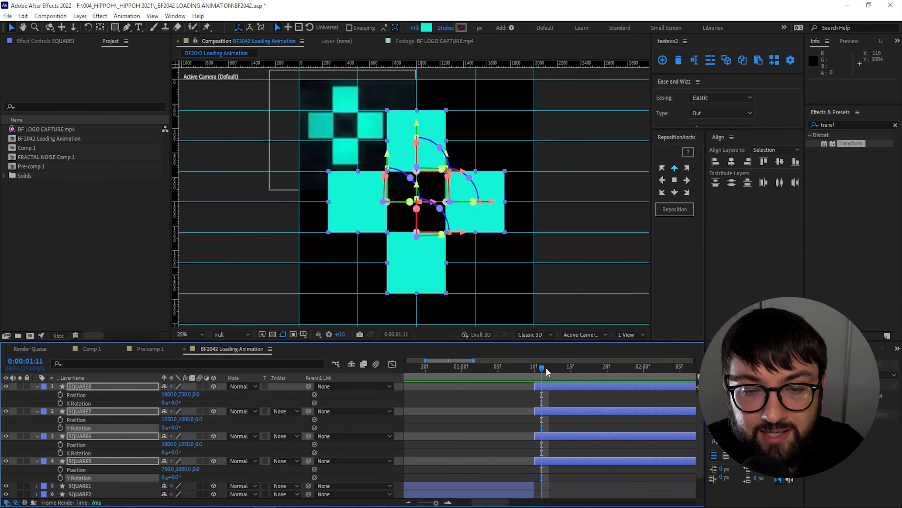
drag(546, 368, 567, 371)
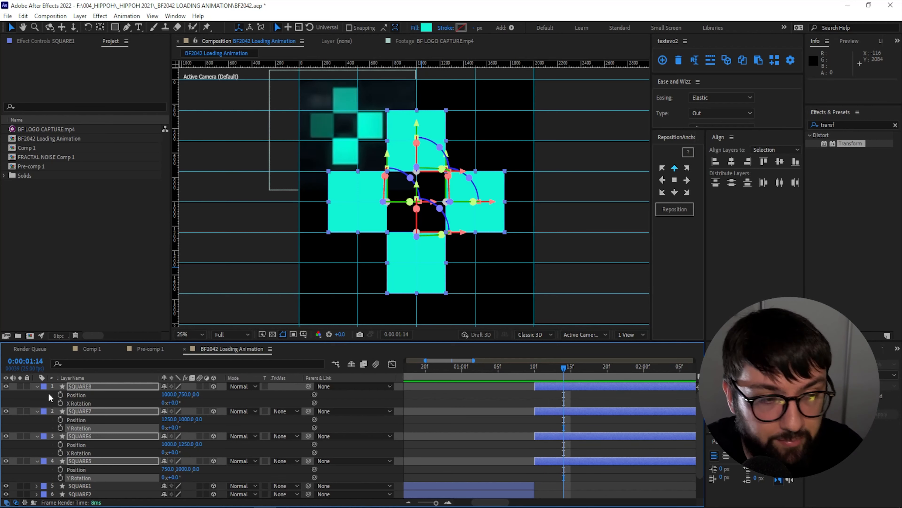
click(85, 392)
click(88, 388)
key(s)
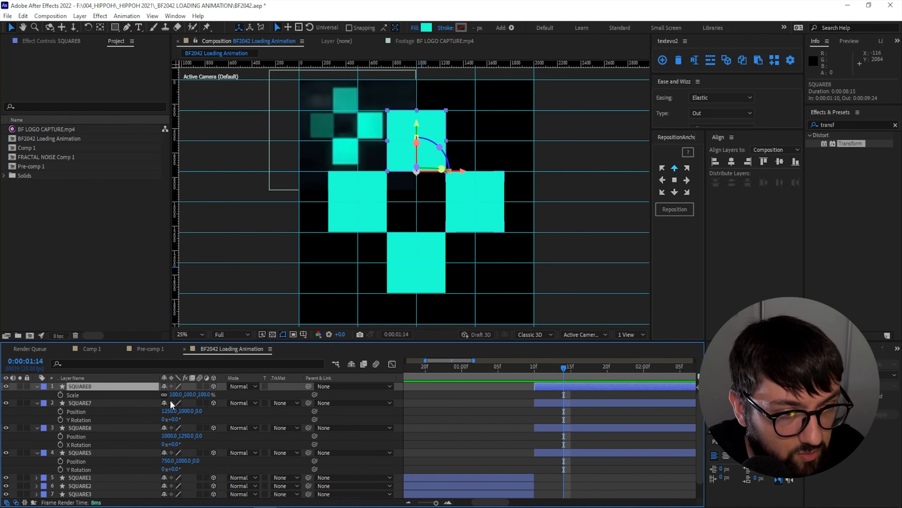
drag(178, 398, 173, 415)
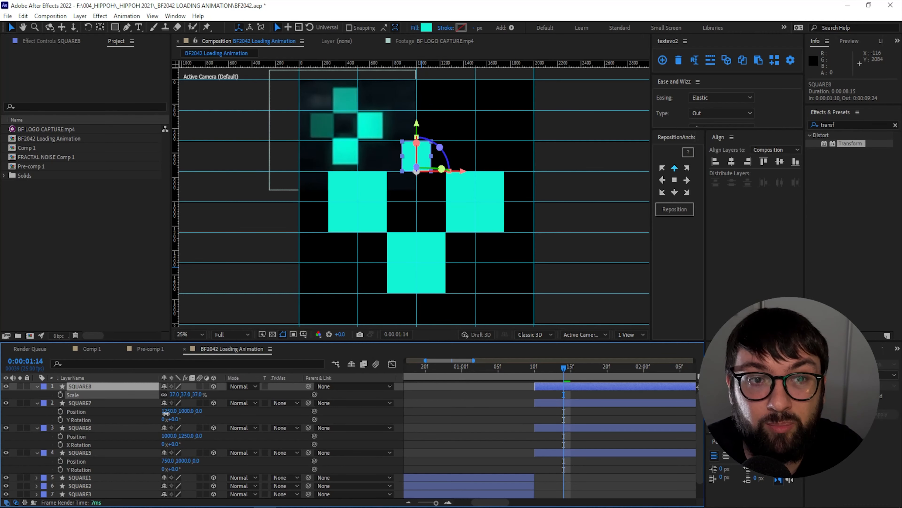
key(ctrl+z)
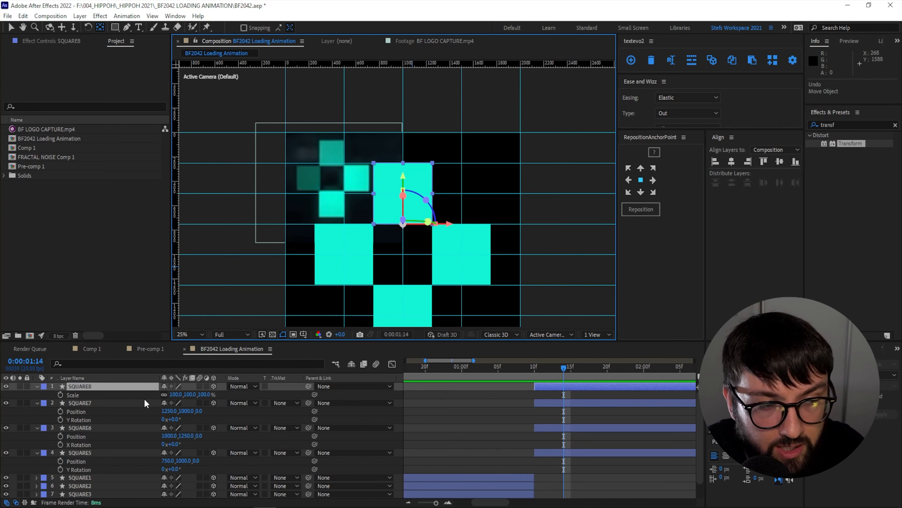
Step: Turn off the 3D switch for the four split layers SQUARE5 to SQUARE8
click(87, 386)
shift+click(76, 452)
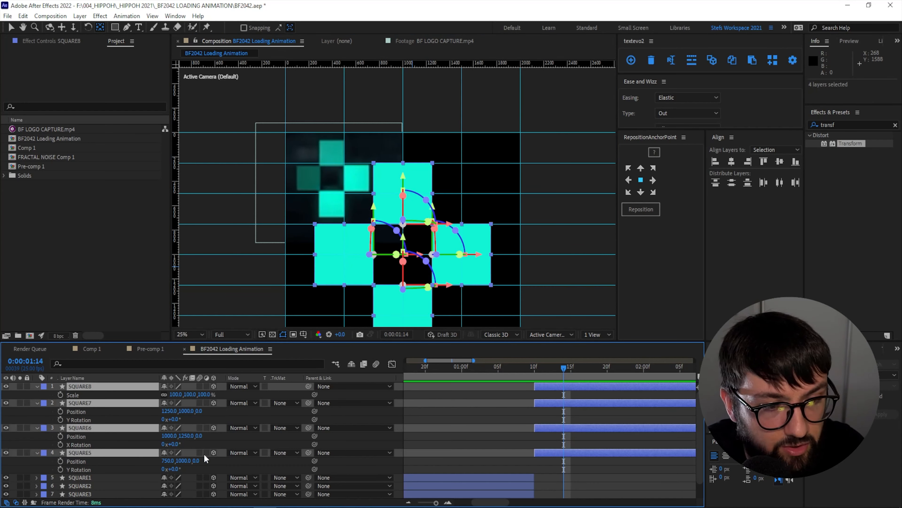
click(214, 452)
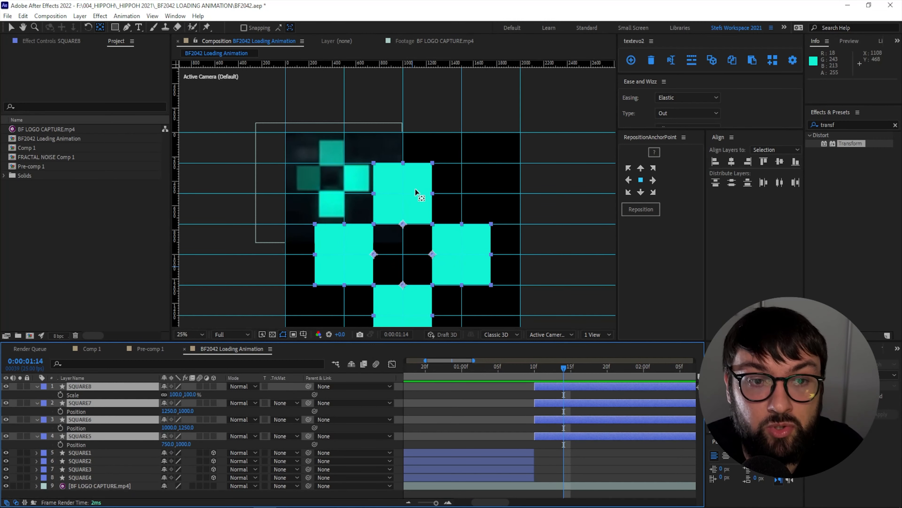
Step: Try centring the four split layers' anchor points with RepositionAnchorPoint, and undo the repositioning
key(period)
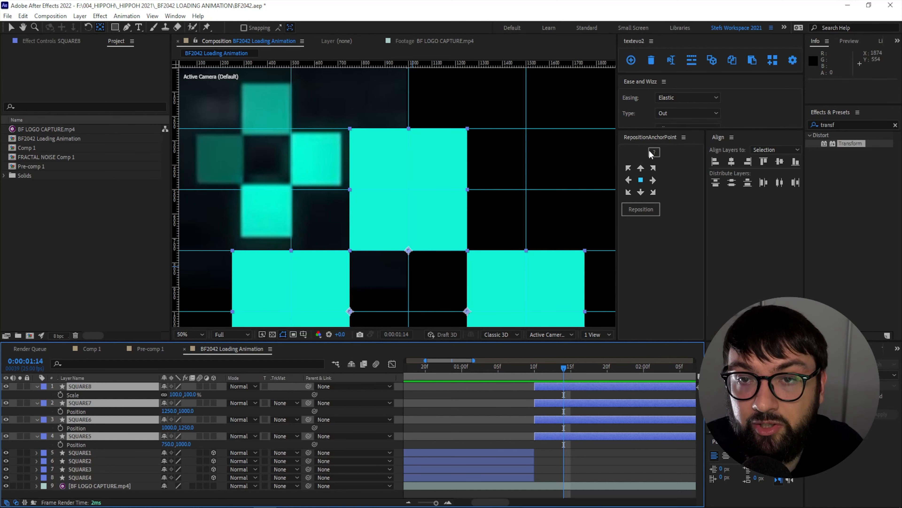
click(446, 188)
click(641, 209)
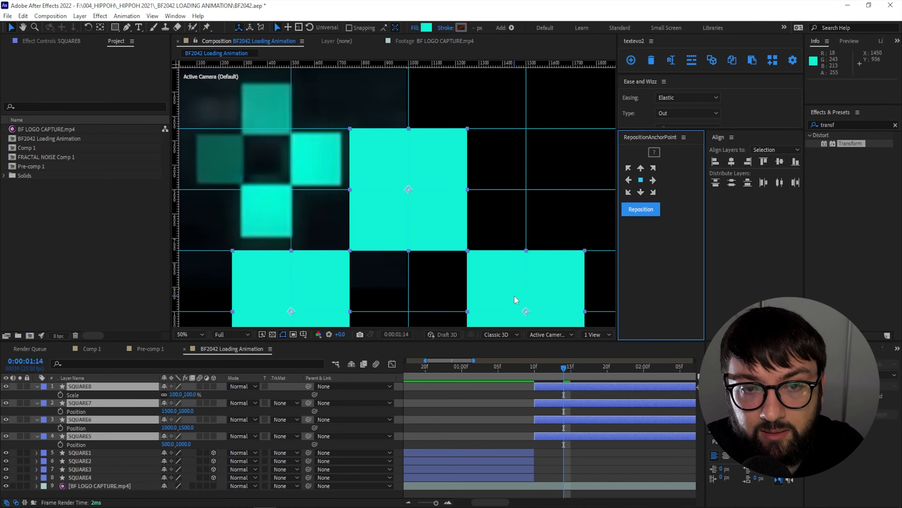
drag(533, 284, 518, 170)
key(ctrl+z)
key(ctrl+z)
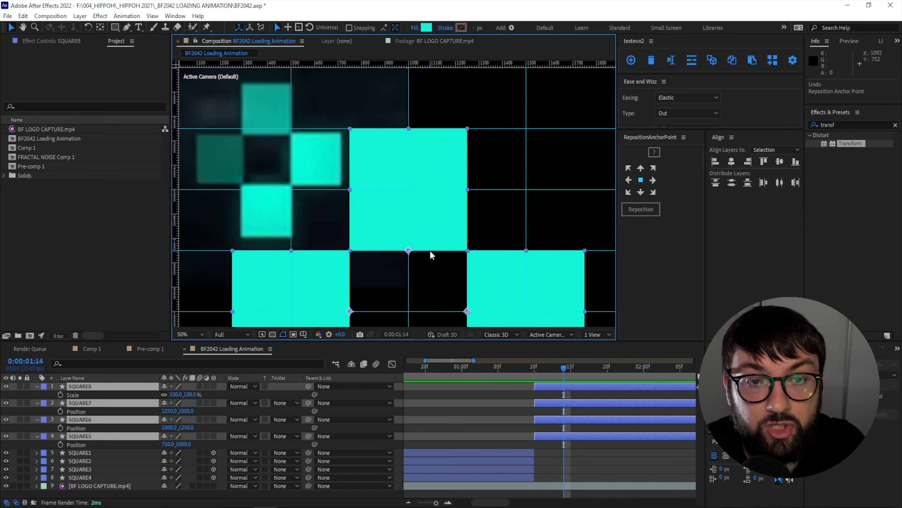
Step: Move the anchor points of SQUARE8 and SQUARE7 to the centres of their squares with the Pan Behind tool
click(386, 193)
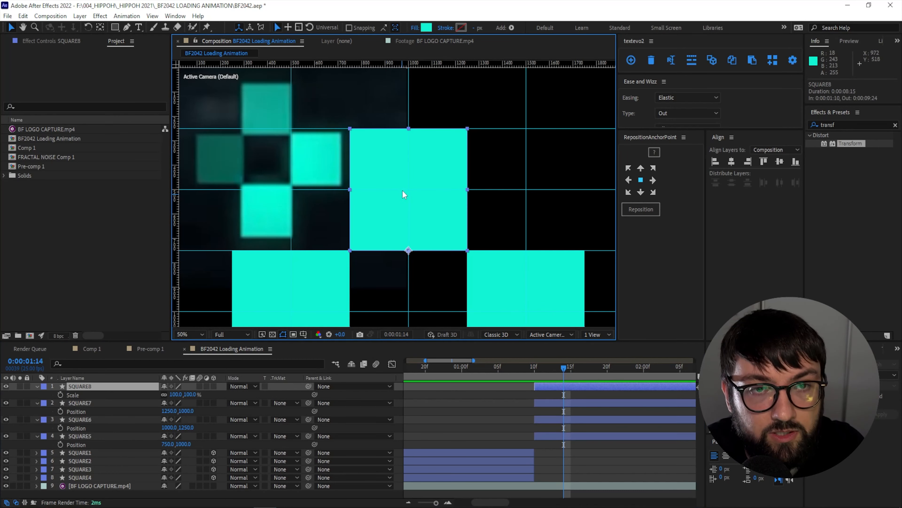
click(100, 27)
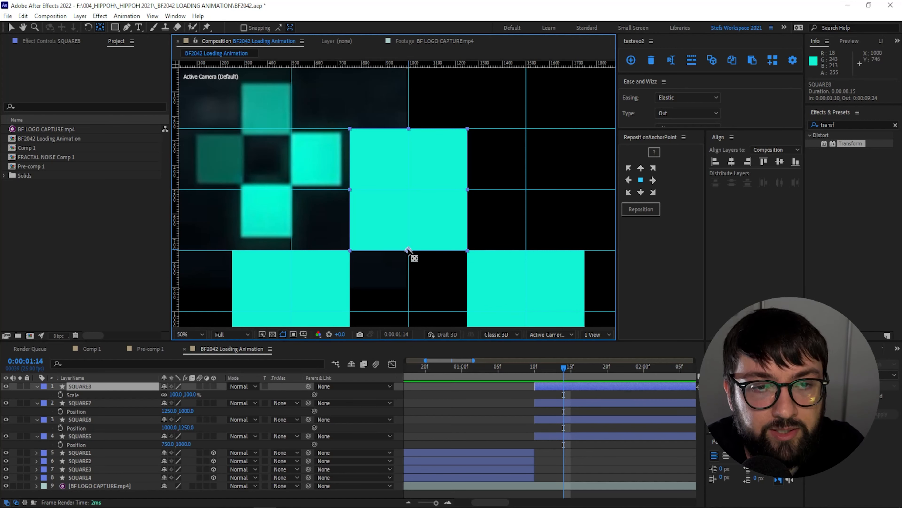
drag(408, 249, 410, 192)
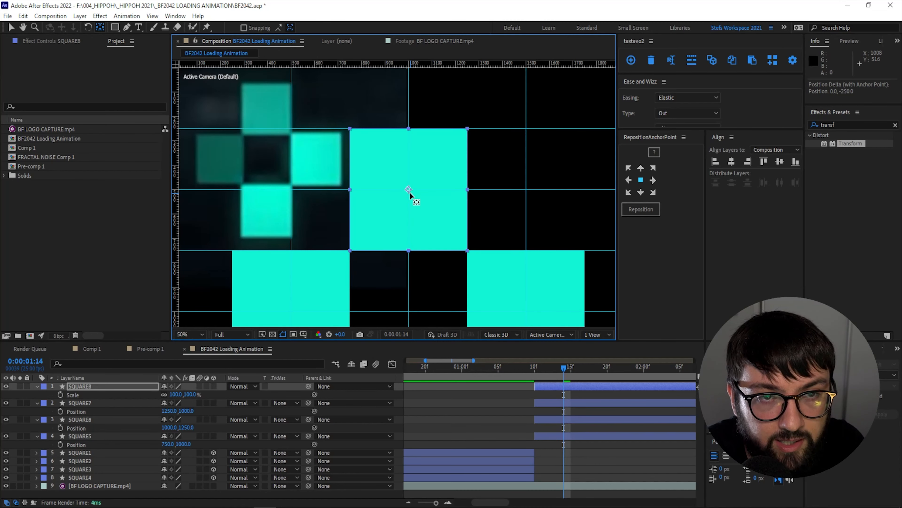
click(497, 241)
drag(496, 240, 487, 106)
click(508, 178)
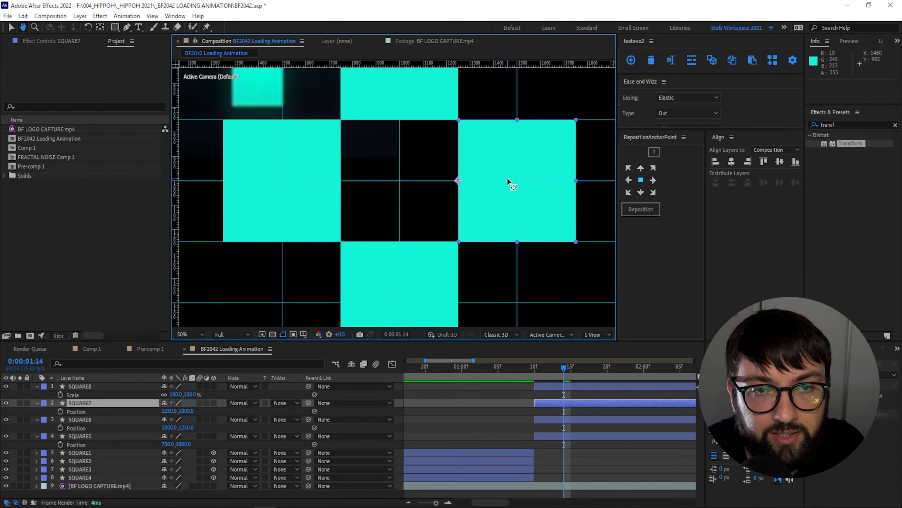
drag(459, 180, 517, 186)
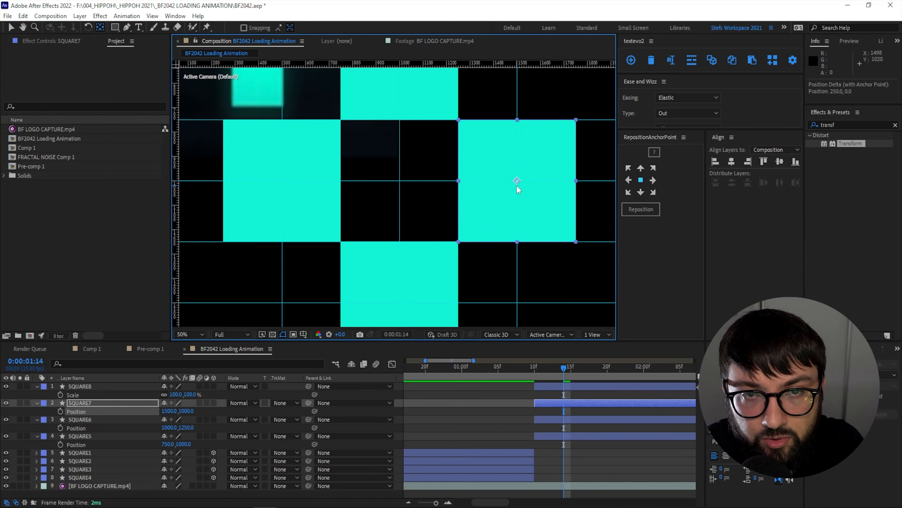
Step: Move the anchor points of SQUARE6 and SQUARE5 to the centres of their squares
click(405, 302)
drag(405, 302, 410, 173)
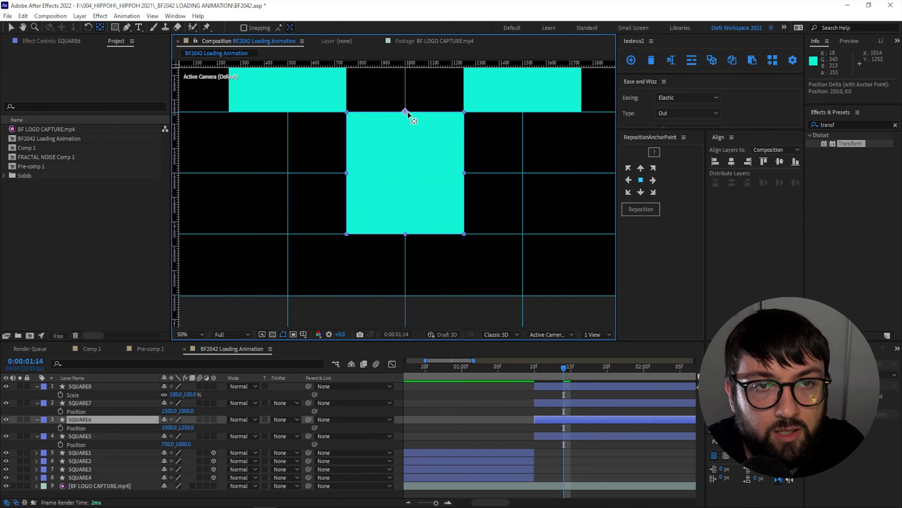
drag(406, 112, 489, 325)
click(422, 244)
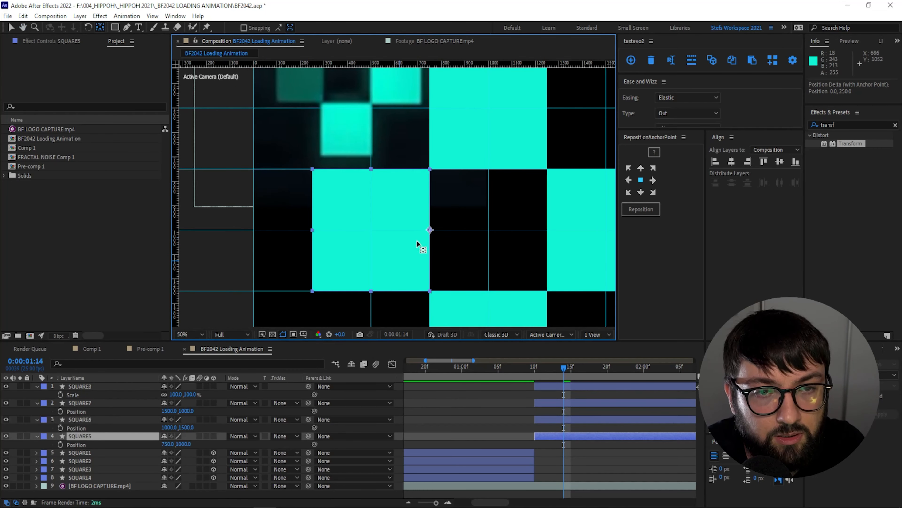
drag(429, 230, 375, 231)
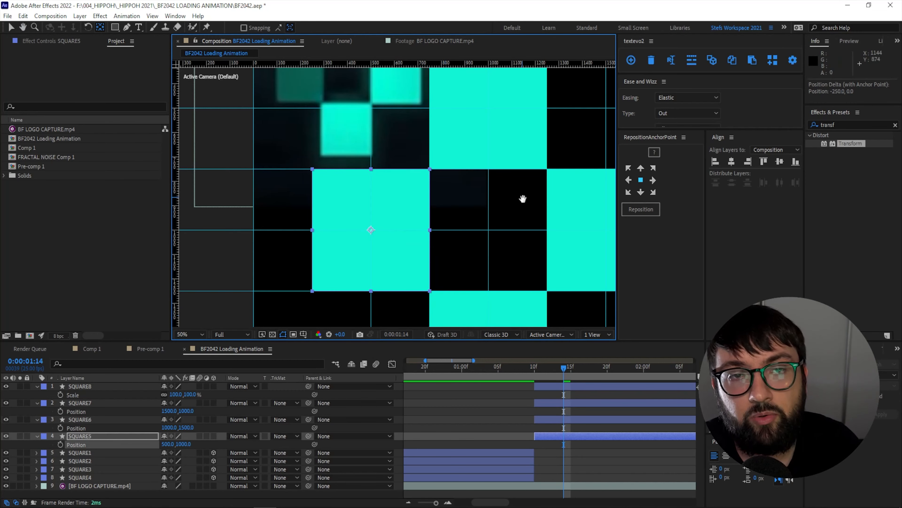
Step: Select the split layers SQUARE5 to SQUARE8, go to their in point at 0:00:01:10 and label them Orange
drag(523, 199, 412, 205)
scroll(412, 206, down, 1)
shift+click(87, 386)
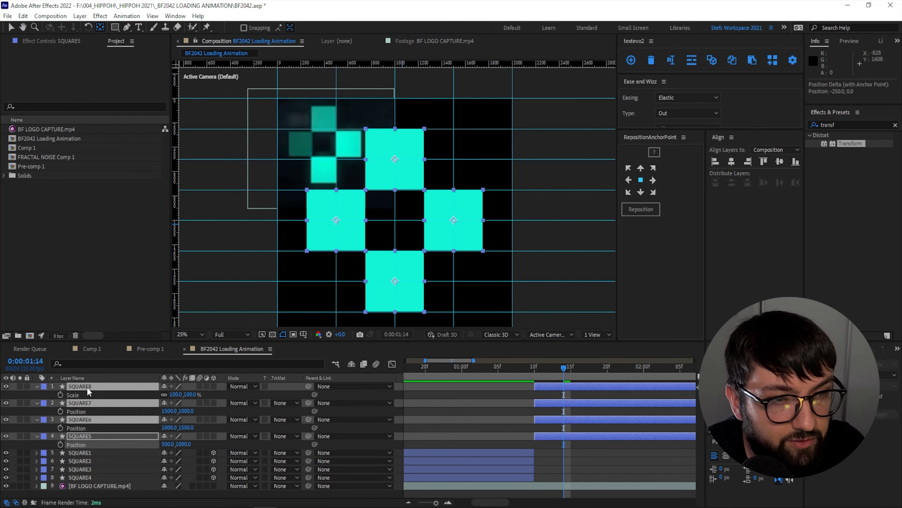
key(i)
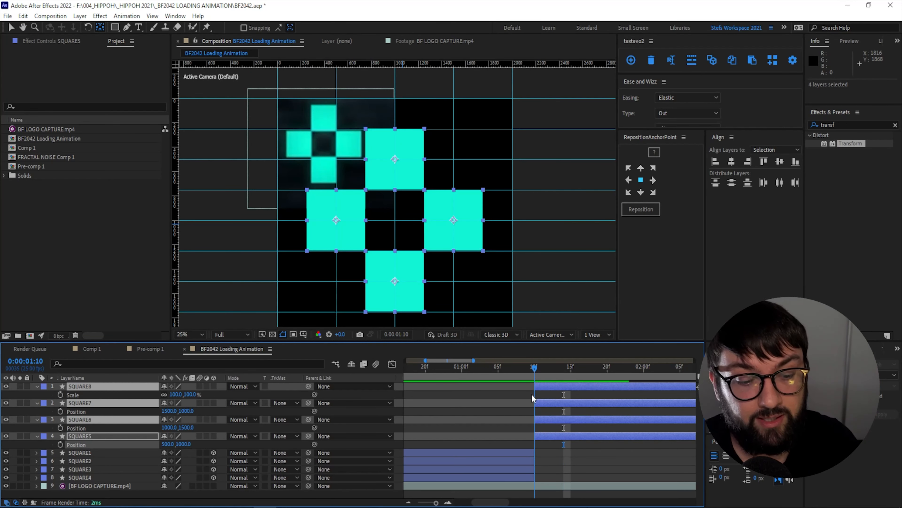
click(43, 386)
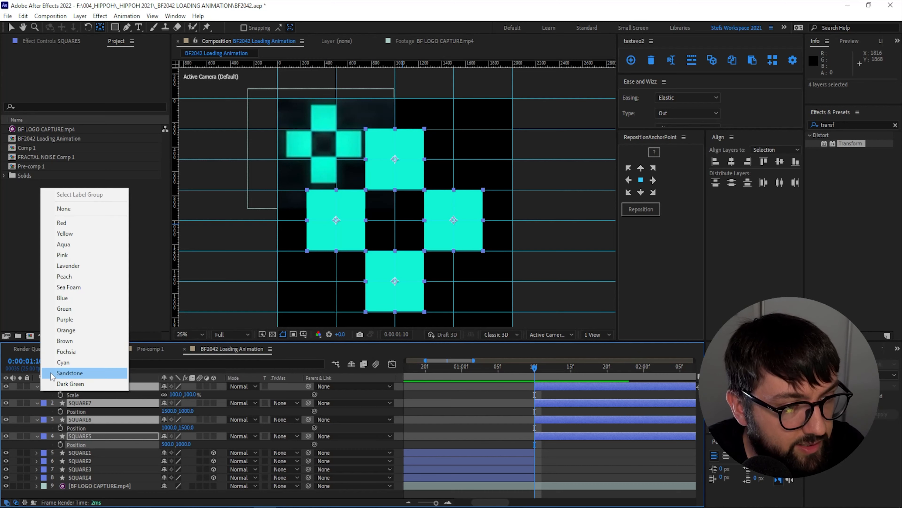
click(71, 341)
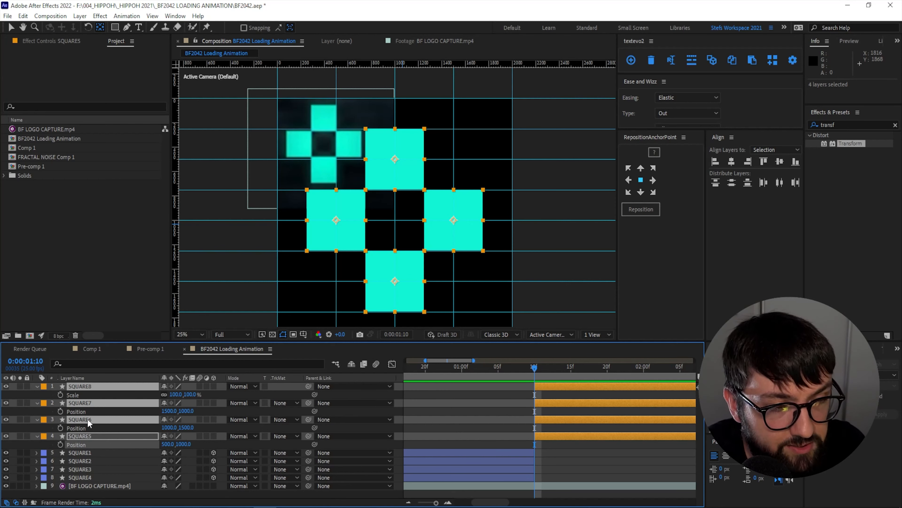
Step: Add 100% scale keyframes to SQUARE5 to SQUARE8 at 0:00:01:10 and 0:00:01:24
key(s)
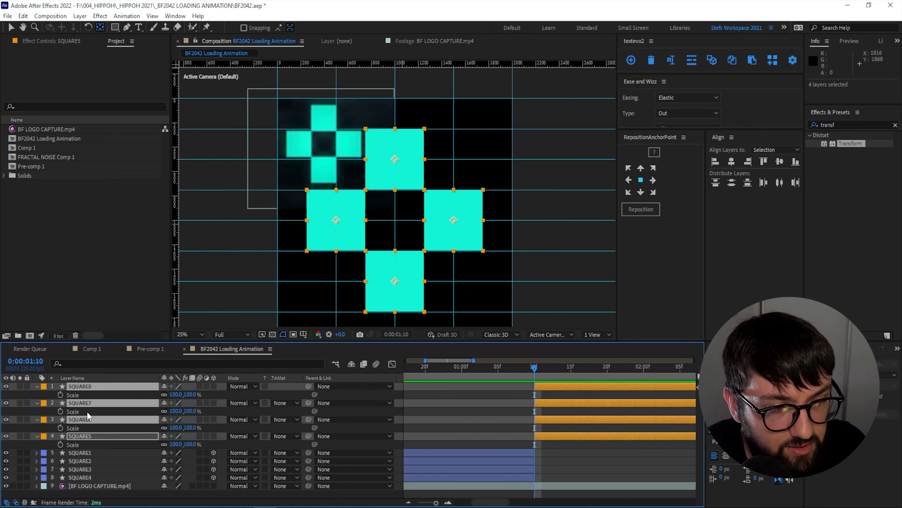
click(60, 393)
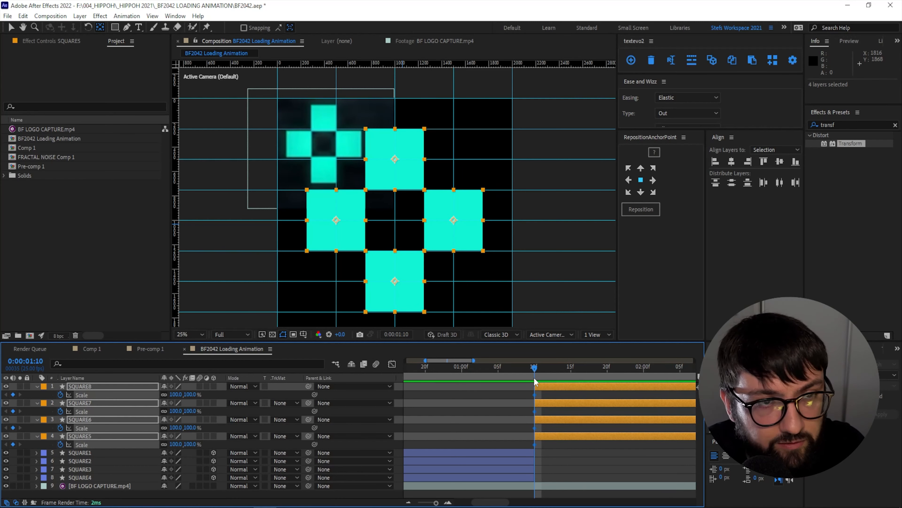
drag(537, 381, 636, 383)
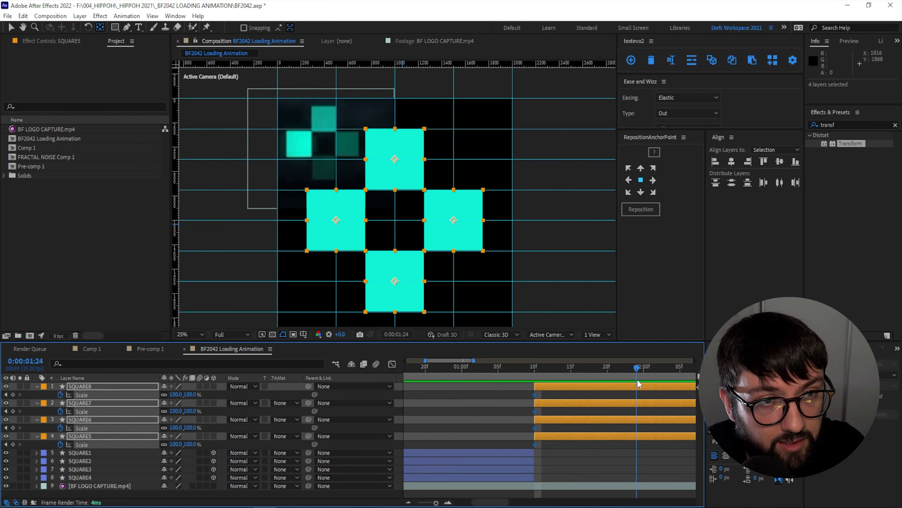
click(13, 395)
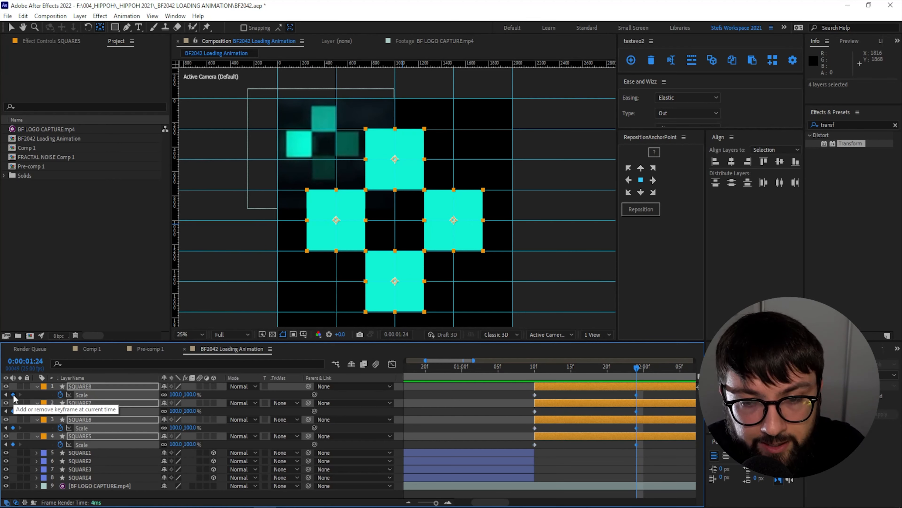
Step: Scale SQUARE5 to SQUARE8 down to 87% at 0:00:01:17, between their two scale keyframes
click(535, 368)
drag(536, 368, 585, 376)
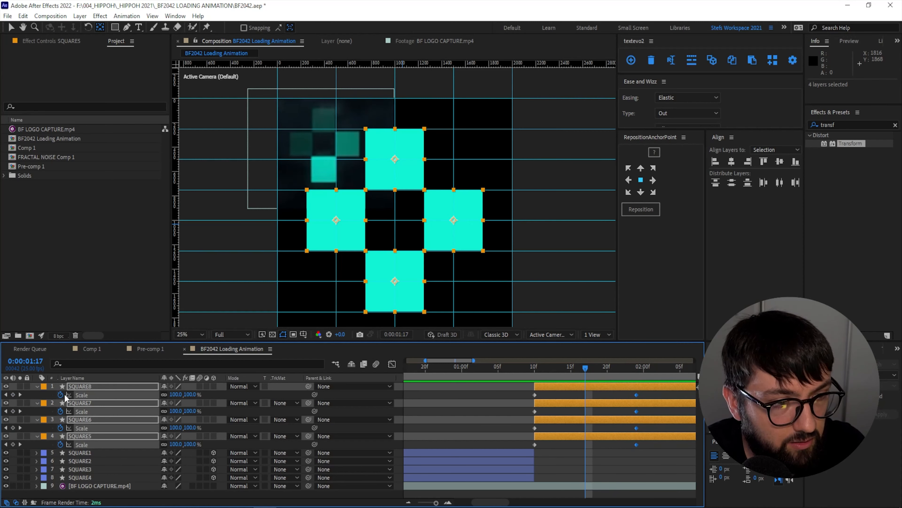
drag(173, 395, 168, 395)
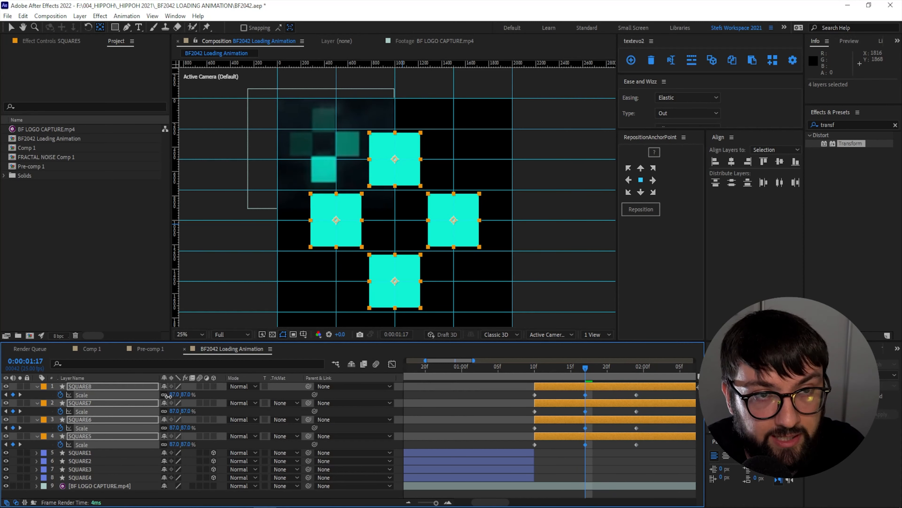
Step: Set the scale of SQUARE5 to SQUARE8 to 95% at 0:00:01:17 and play back the pulse from 0:00:01:10
click(173, 395)
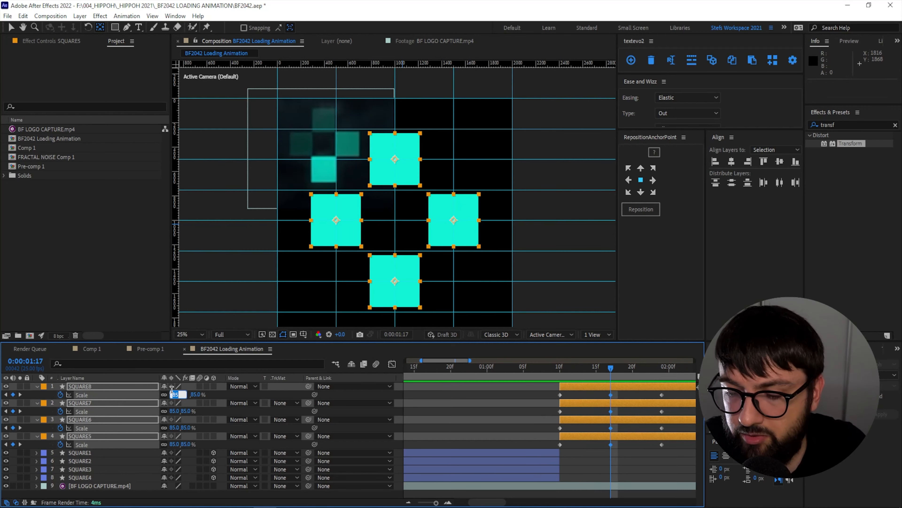
text(95)
key(Return)
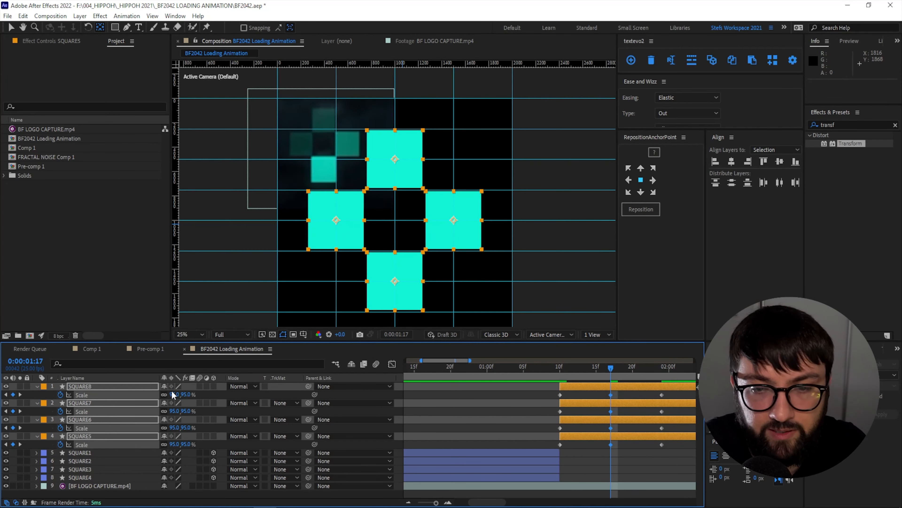
drag(481, 500, 491, 499)
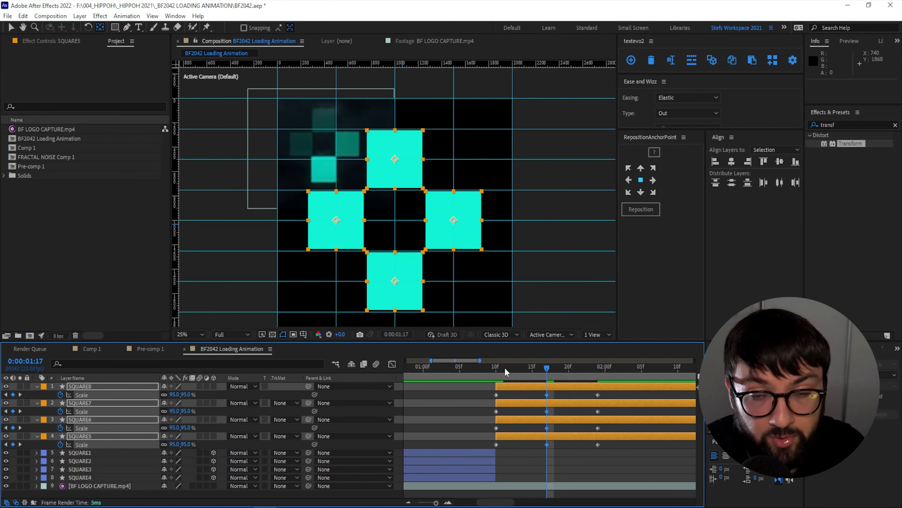
key(j)
click(450, 392)
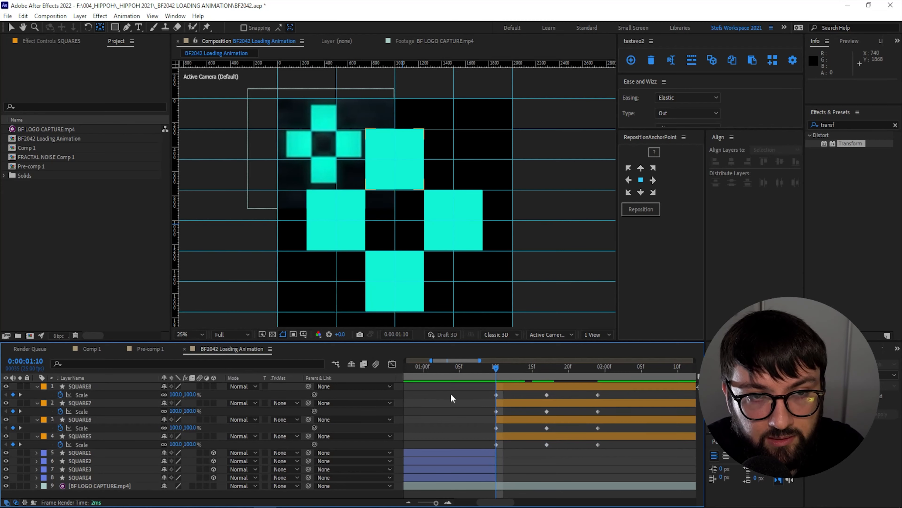
key(space)
Step: Select SQUARE5 to SQUARE8 and set their middle scale keyframes at 0:00:01:17 to 90%
drag(561, 366, 581, 364)
click(174, 394)
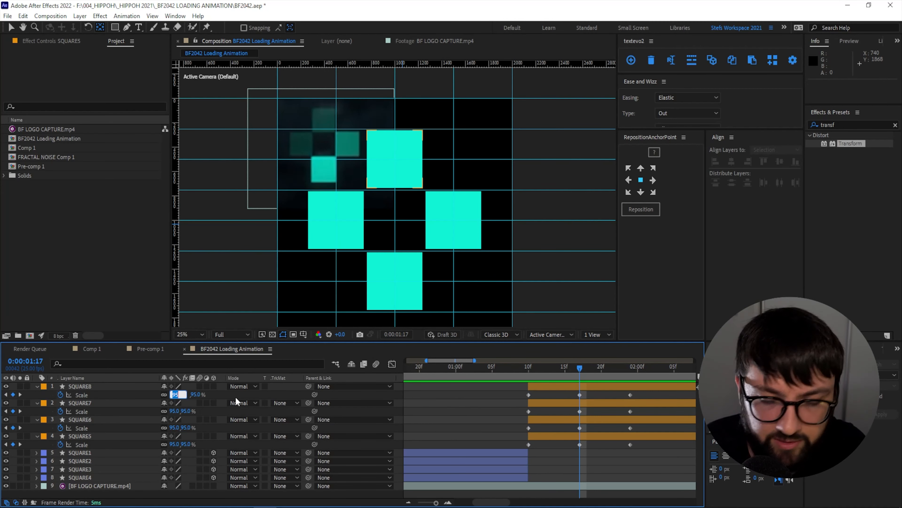
click(81, 386)
shift+click(85, 436)
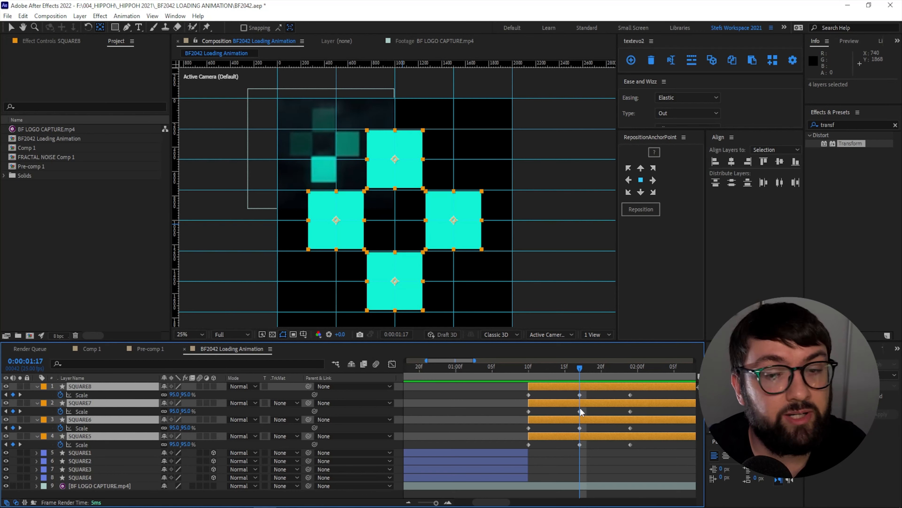
click(558, 368)
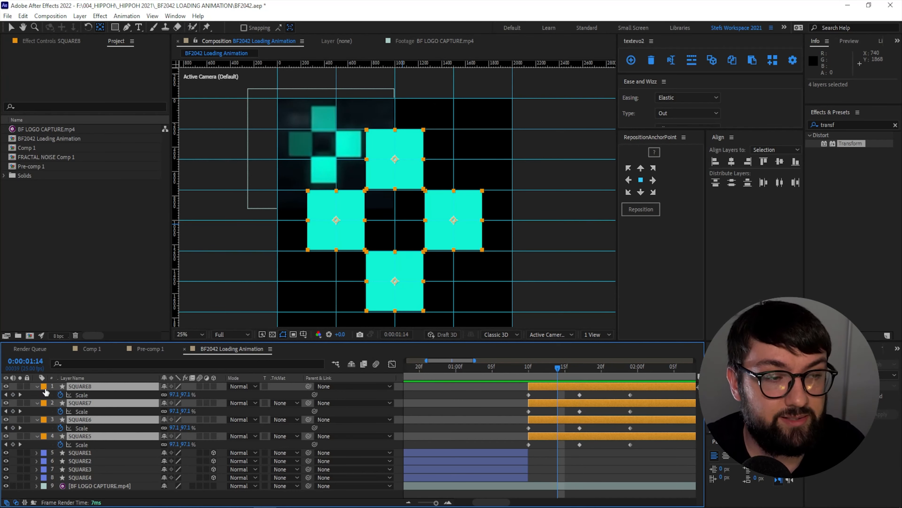
click(580, 368)
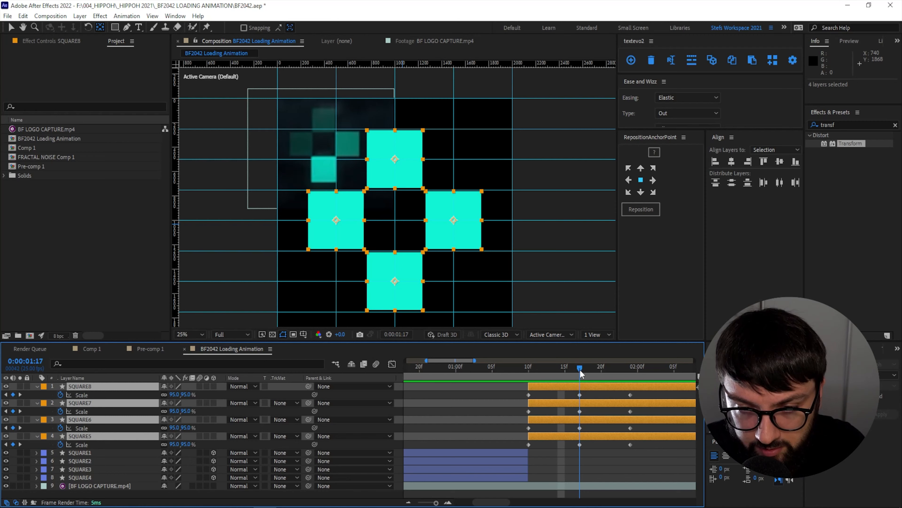
click(175, 394)
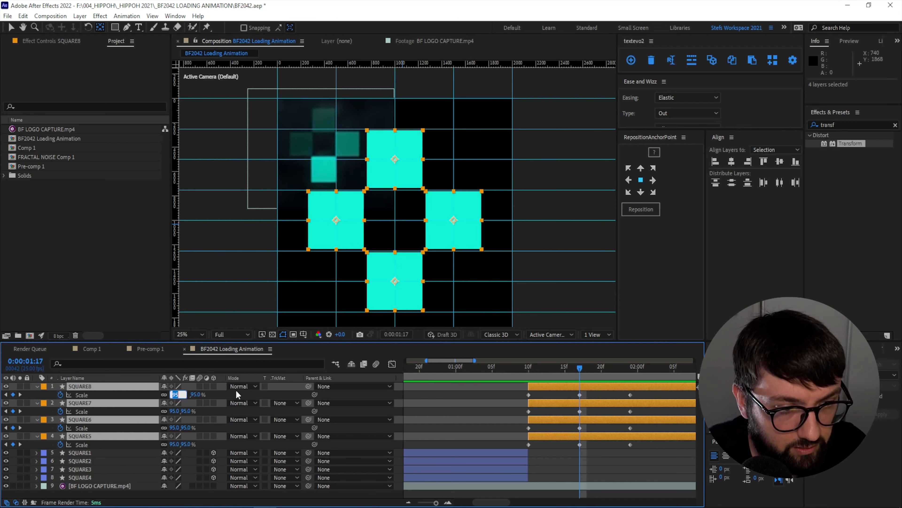
text(90)
key(Return)
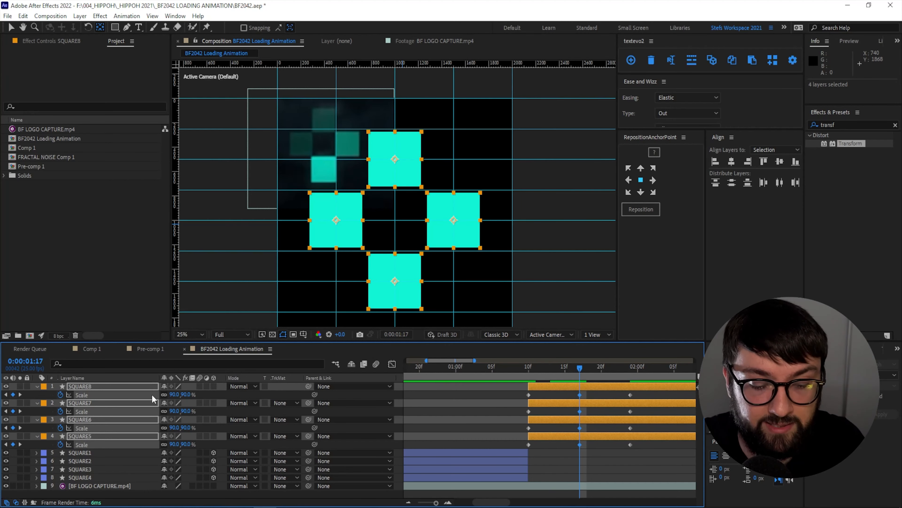
Step: Add 100% opacity keyframes to SQUARE5 to SQUARE8 at 0:00:01:10 and 0:00:01:24
key(shift+t)
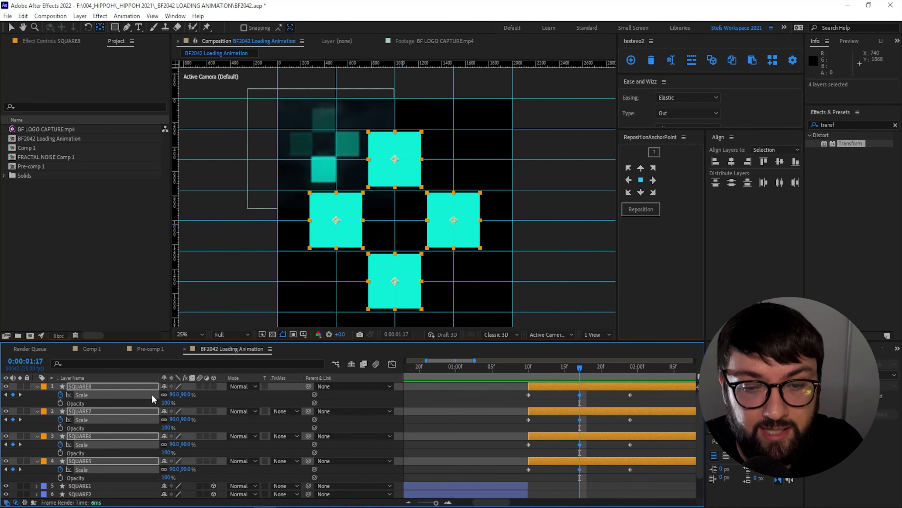
key(j)
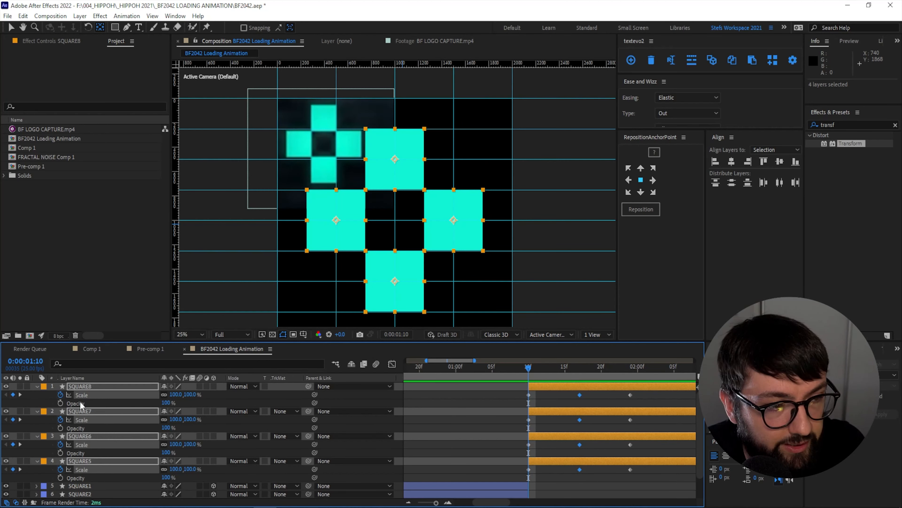
click(60, 403)
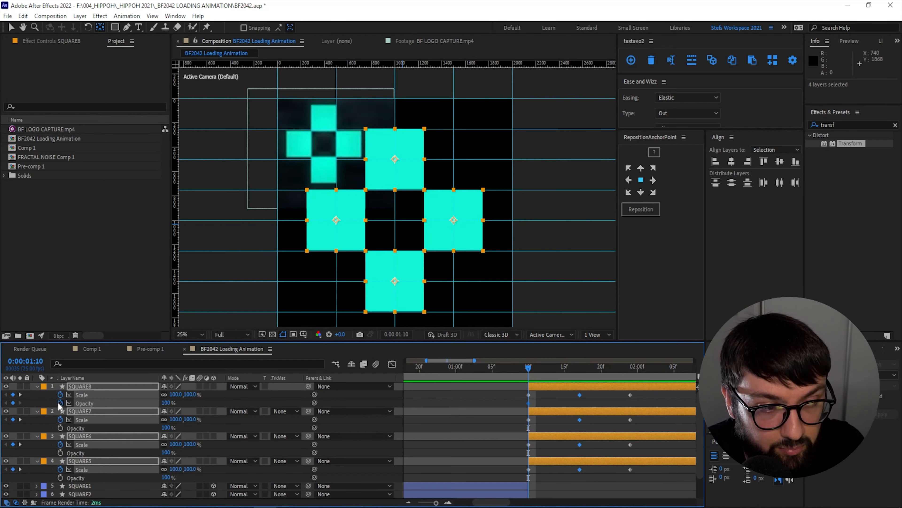
drag(538, 369, 631, 371)
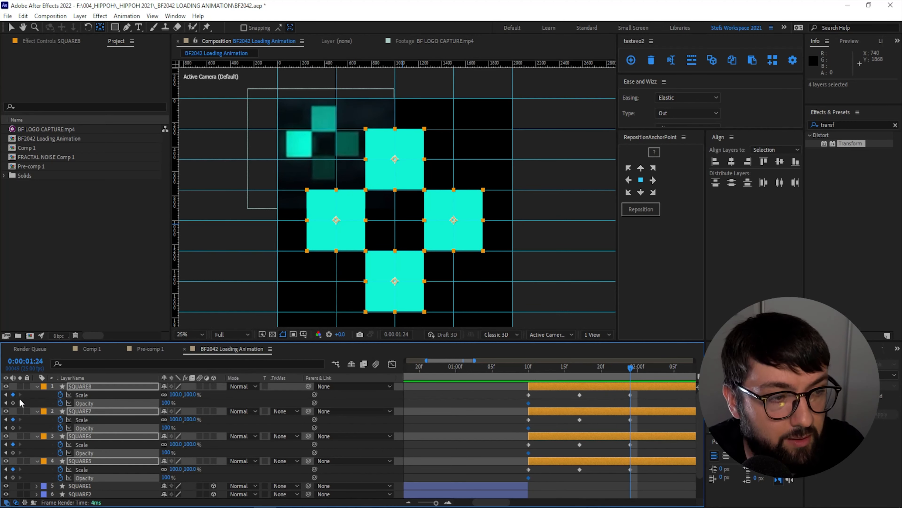
click(13, 403)
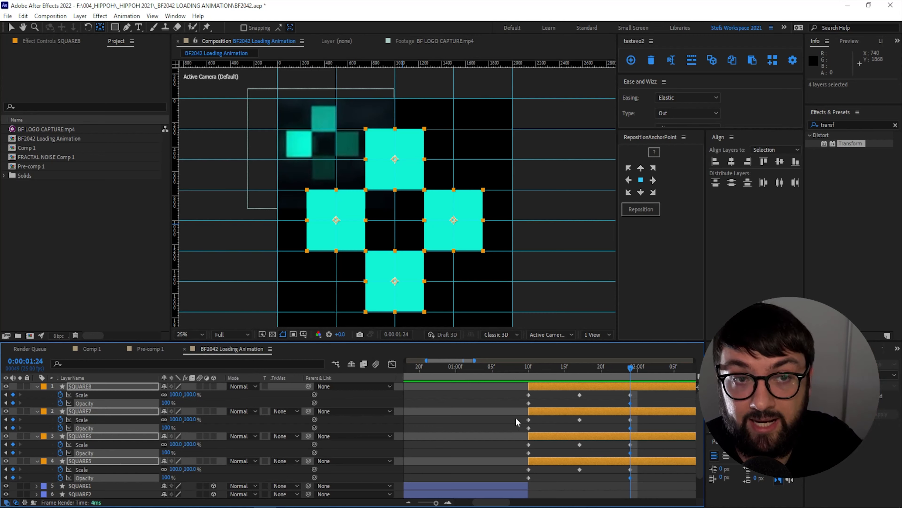
Step: Lower the opacity of SQUARE5 to SQUARE8 to 45% at 0:00:01:17 and preview the fading pulse
drag(608, 374, 580, 377)
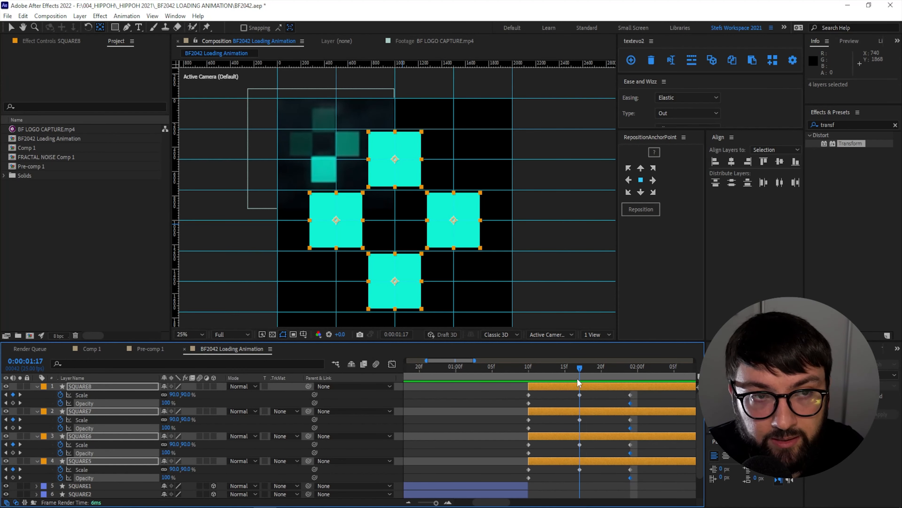
drag(163, 430, 184, 428)
key(Return)
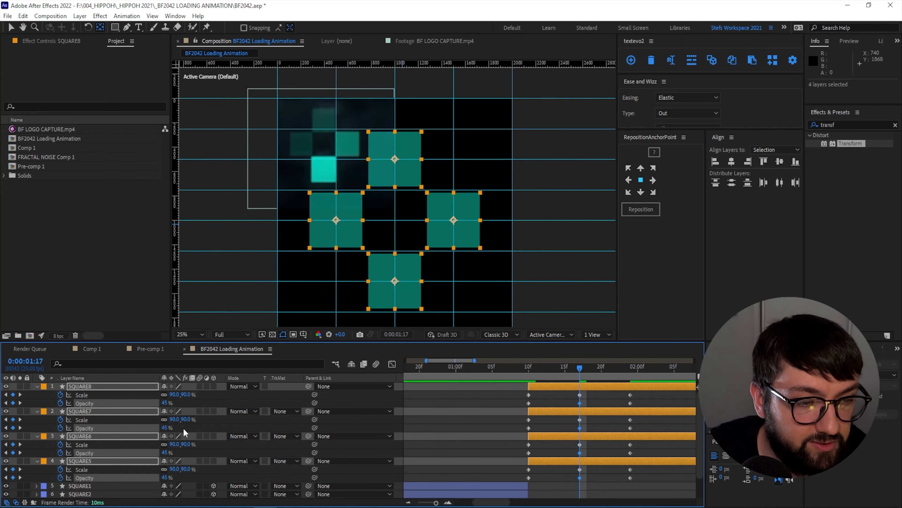
click(499, 405)
key(j)
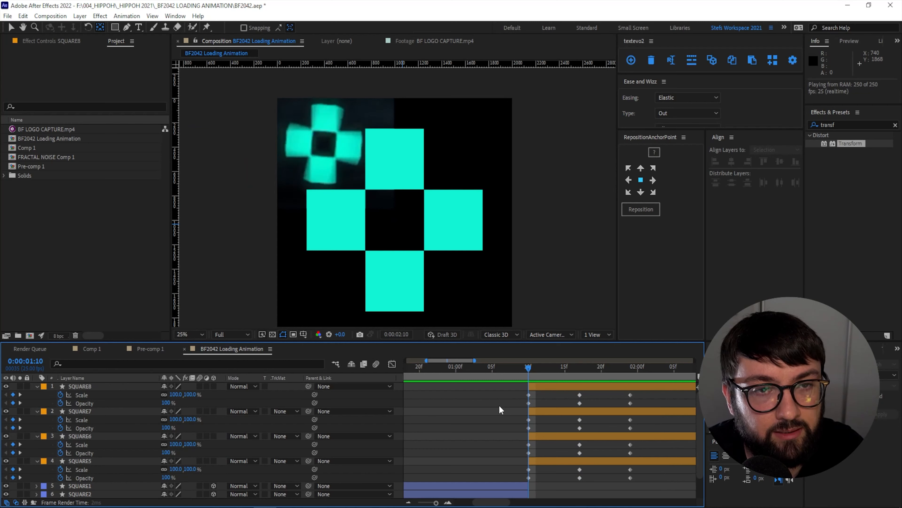
Step: Apply Easy Ease to all Scale and Opacity keyframes of the SQUARE5 to SQUARE8 layers and play the result
key(space)
drag(533, 369, 574, 380)
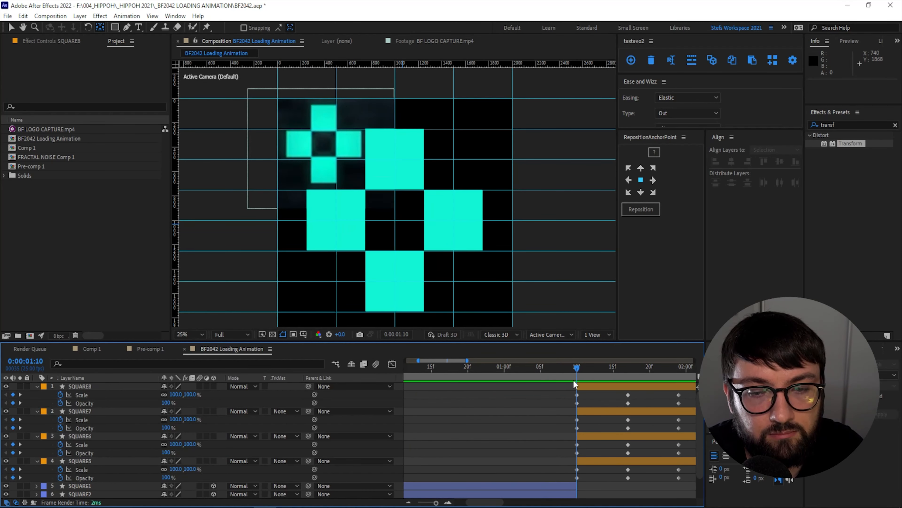
key(space)
key(space)
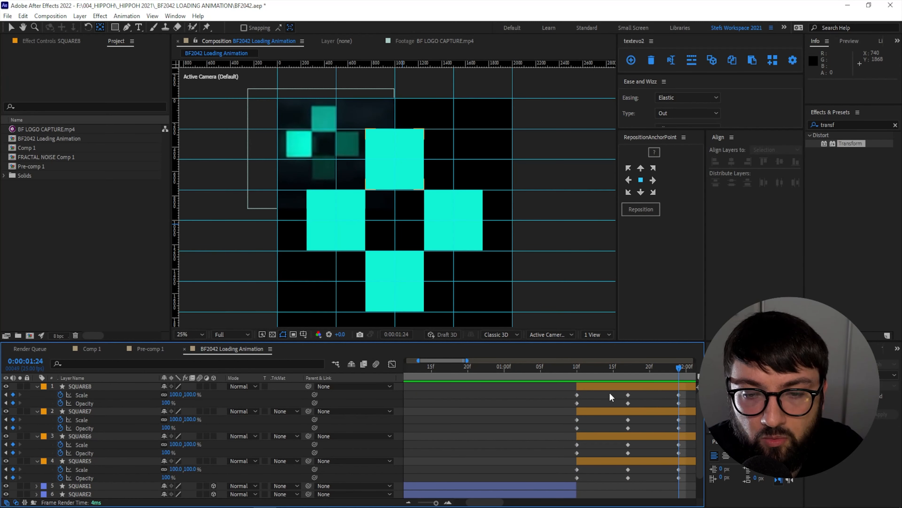
drag(564, 392, 688, 483)
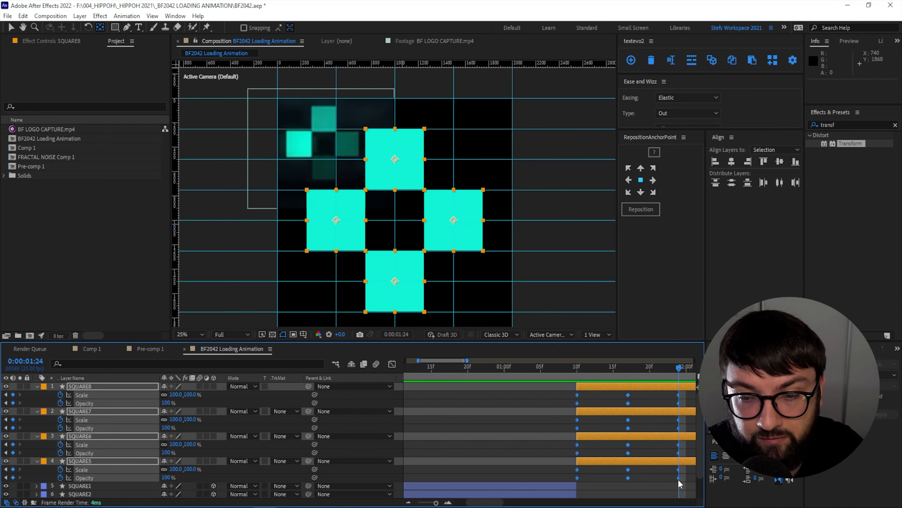
right_click(678, 477)
mouse_move(714, 469)
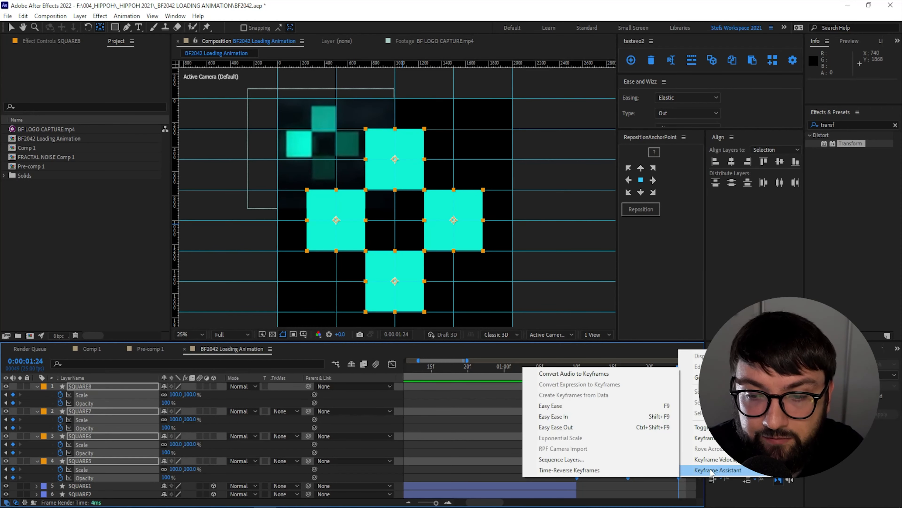
click(567, 405)
drag(622, 367, 588, 363)
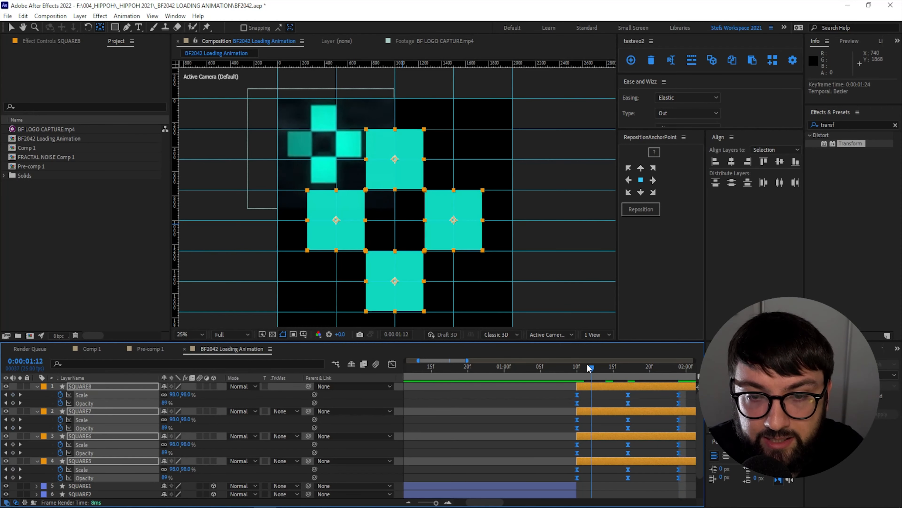
click(595, 420)
key(space)
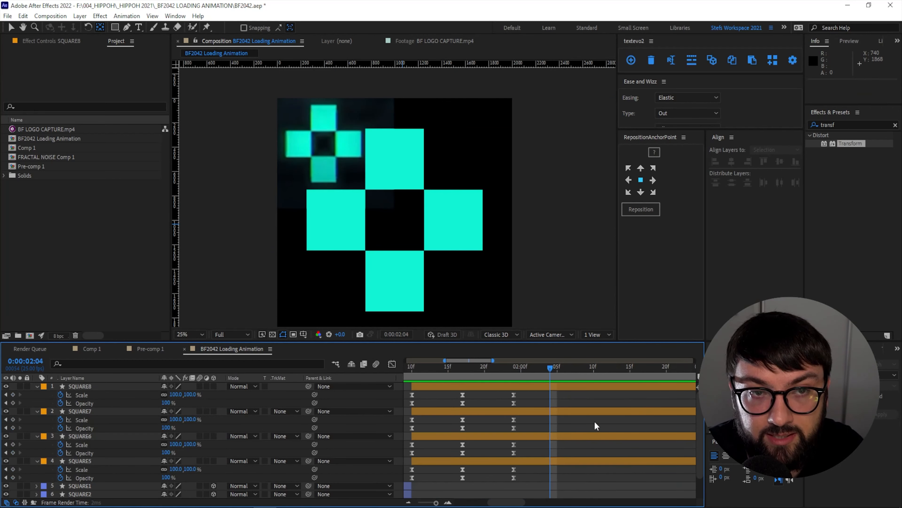
Step: Move the SQUARE5 layer to the top of the layer stack, above SQUARE8
key(ctrl+semicolon)
key(space)
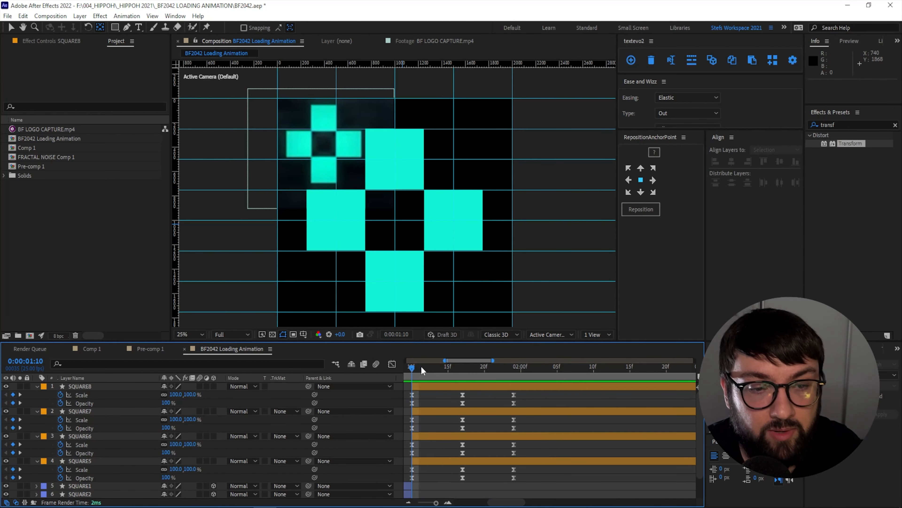
mouse_move(421, 366)
mouse_down()
mouse_move(506, 371)
mouse_move(411, 370)
mouse_up()
click(91, 462)
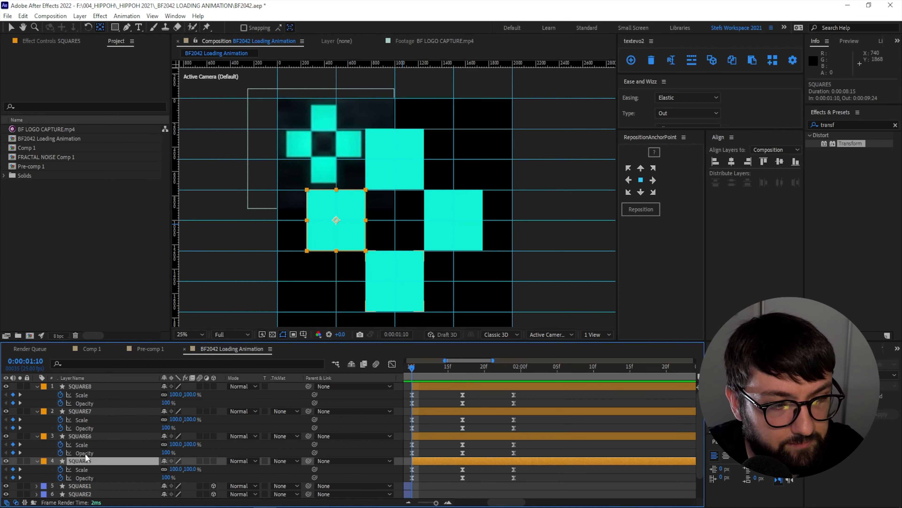
drag(89, 463, 95, 380)
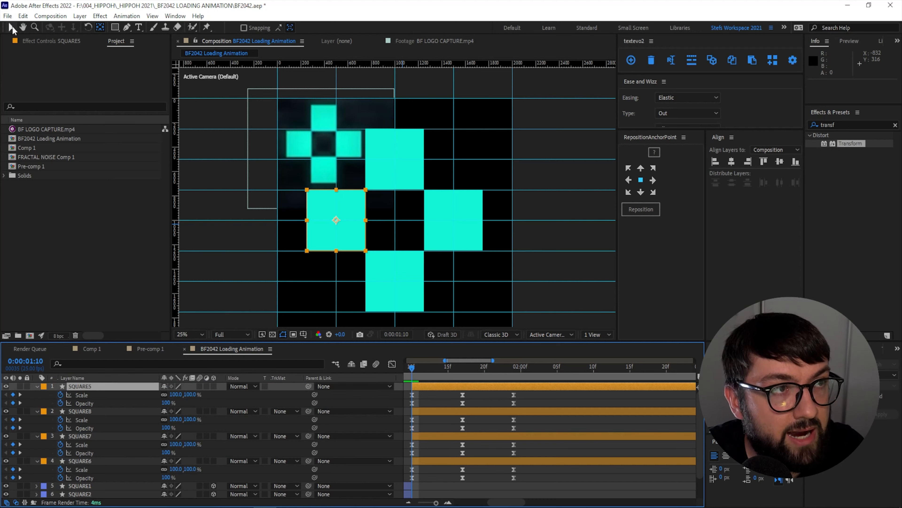
Step: Shift SQUARE8's Scale and Opacity keyframes to start at 0:00:01:13 and preview the stagger against the reference footage
click(11, 27)
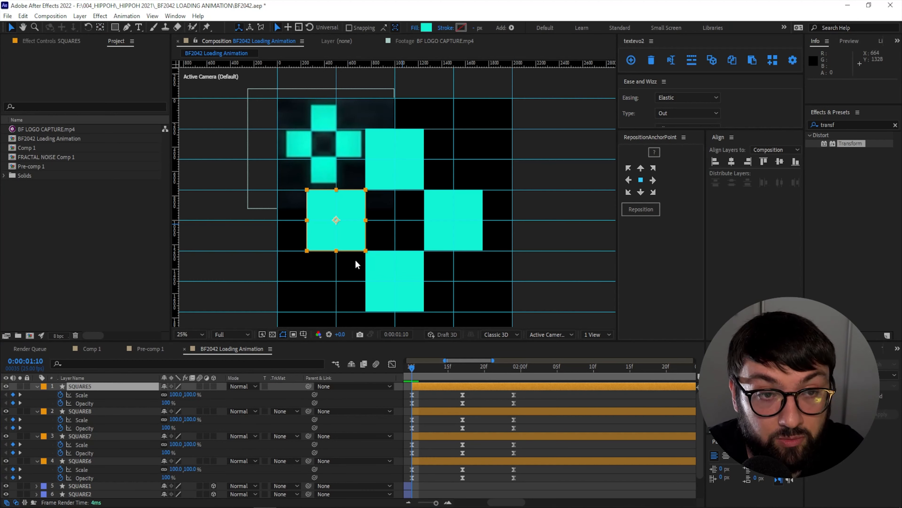
drag(527, 418, 426, 428)
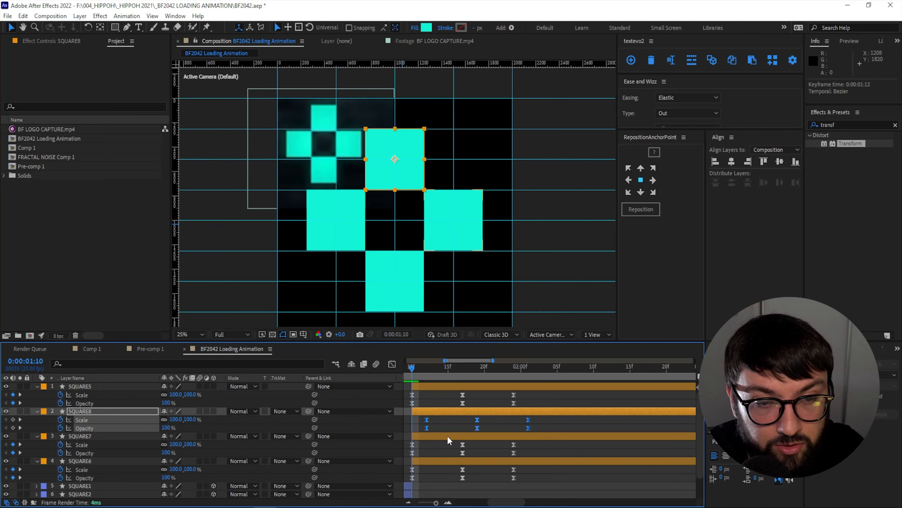
key(space)
key(space)
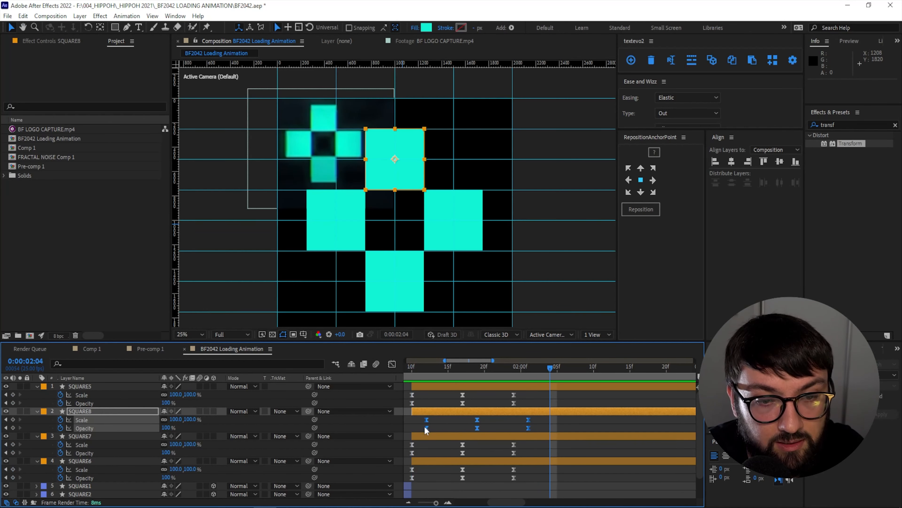
drag(427, 430, 438, 427)
key(space)
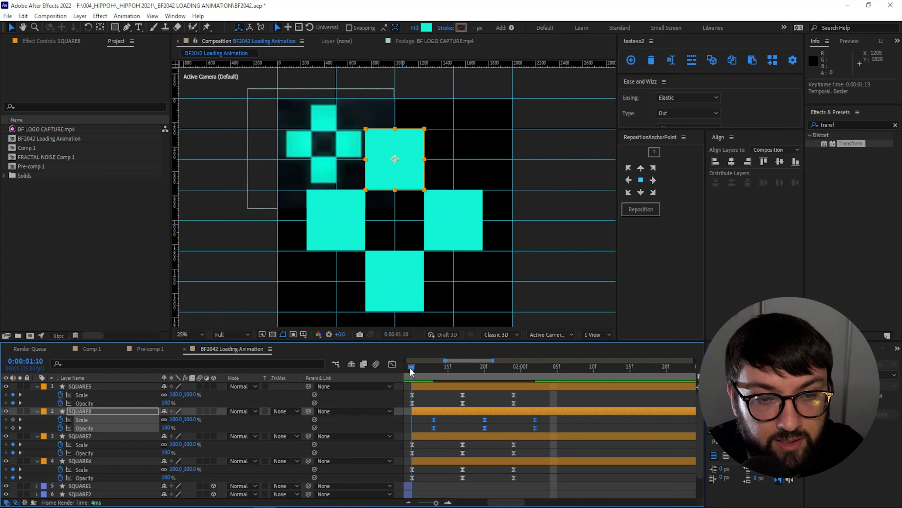
key(space)
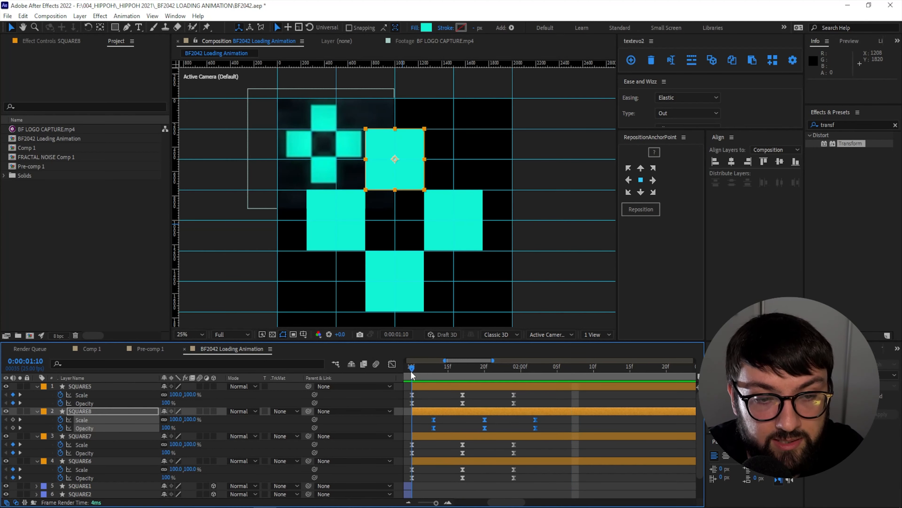
key(space)
key(space)
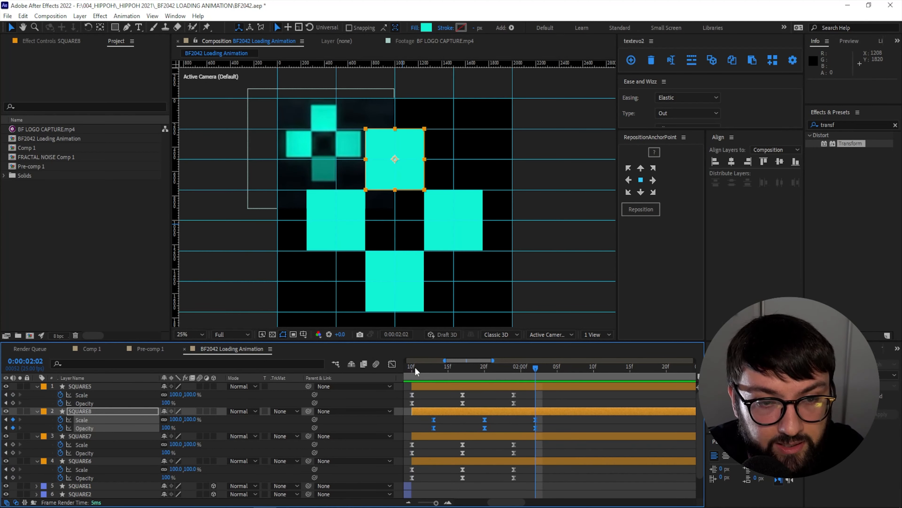
Step: Shift SQUARE7's Scale and Opacity keyframes to start at 0:00:01:16, leaving its layer bar in place
drag(417, 374, 434, 372)
drag(408, 440, 532, 457)
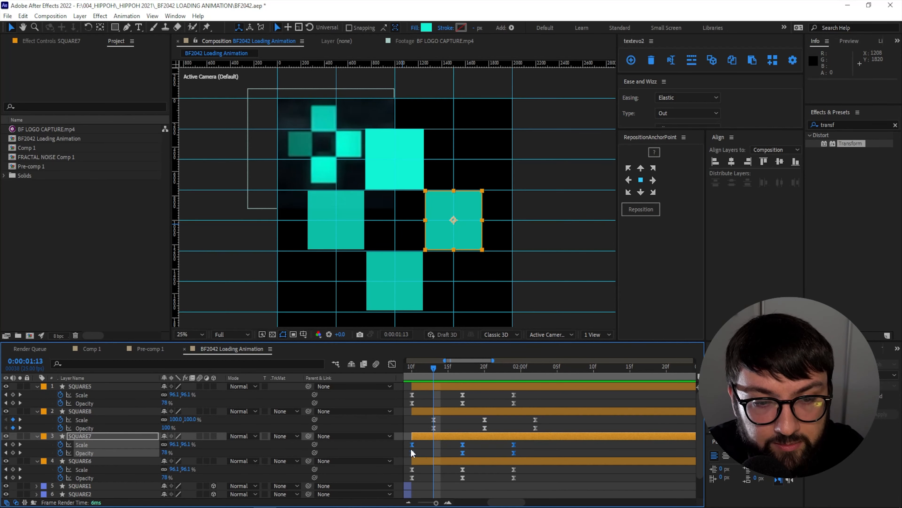
drag(412, 449, 469, 440)
mouse_move(429, 366)
mouse_down()
mouse_move(413, 370)
mouse_move(421, 375)
mouse_up()
key(i)
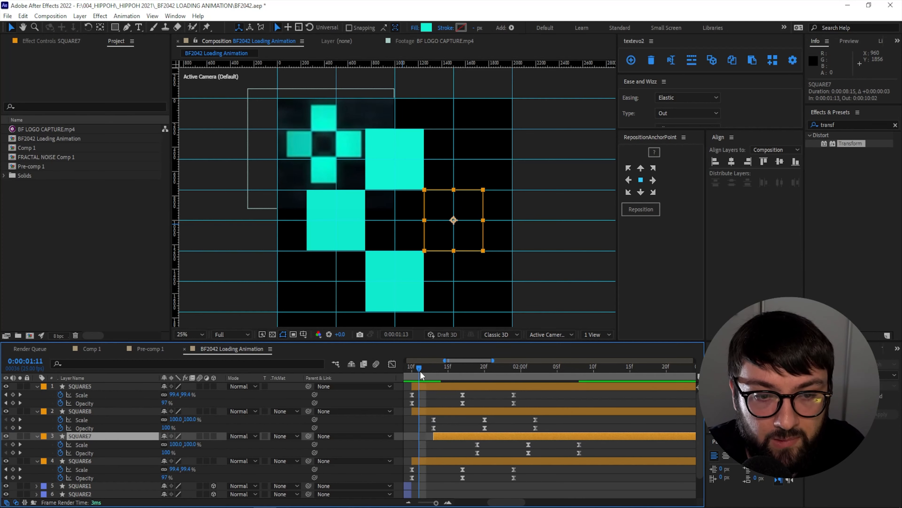
key(ctrl+z)
click(411, 370)
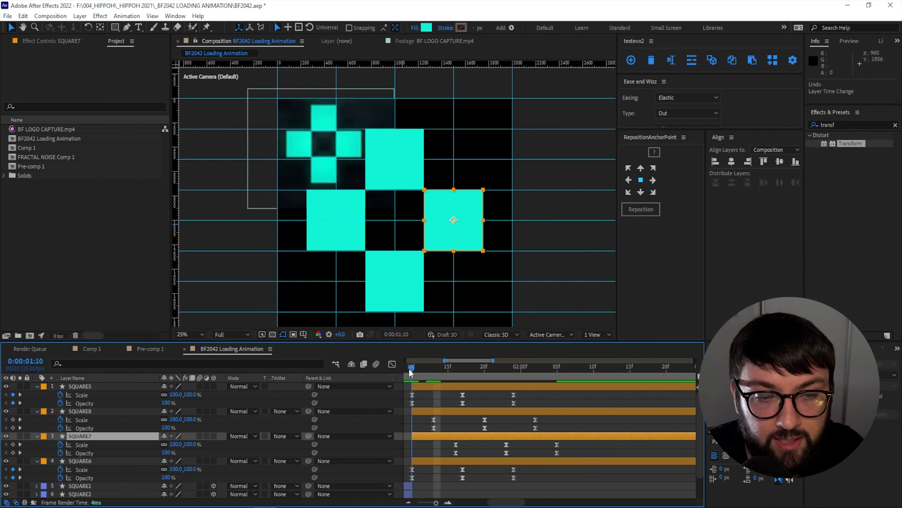
Step: Shift SQUARE6's Scale and Opacity keyframes to start at 0:00:01:19 and play back the staggered flicker
drag(411, 371, 477, 387)
drag(527, 466, 412, 482)
drag(463, 478, 478, 481)
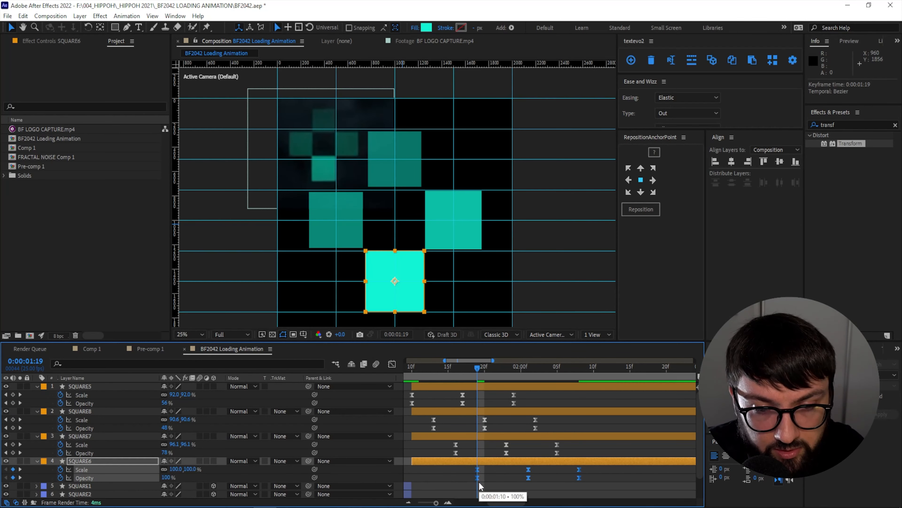
key(space)
click(435, 403)
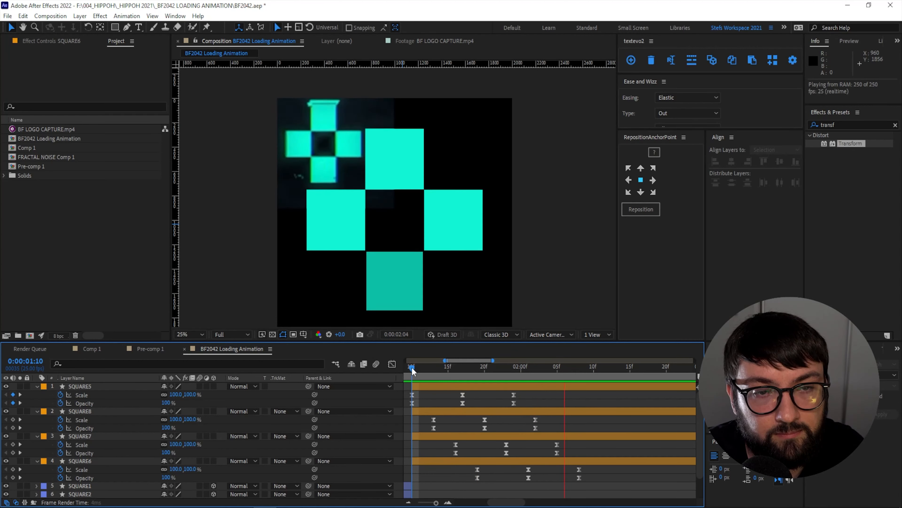
drag(412, 370, 583, 375)
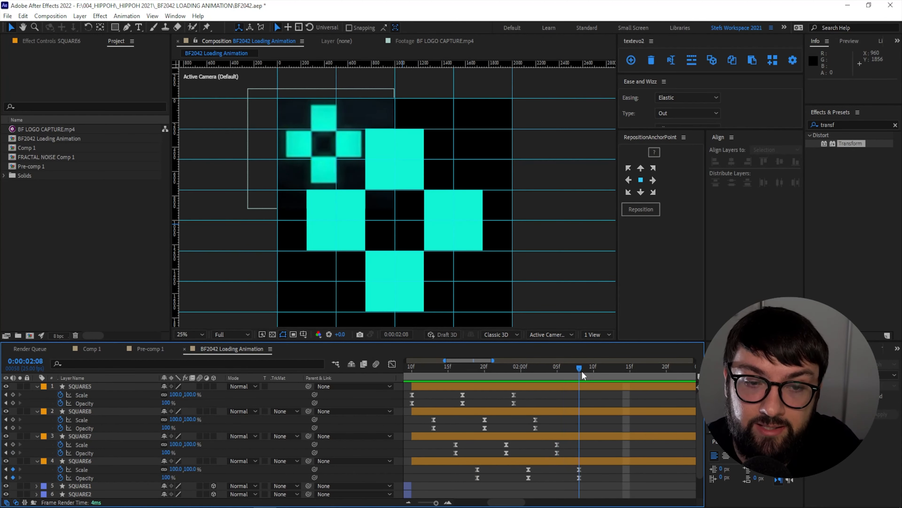
Step: Collapse the properties of the SQUARE5 to SQUARE8 layers and play the whole composition from the start
click(84, 387)
shift+click(87, 454)
shift+click(84, 462)
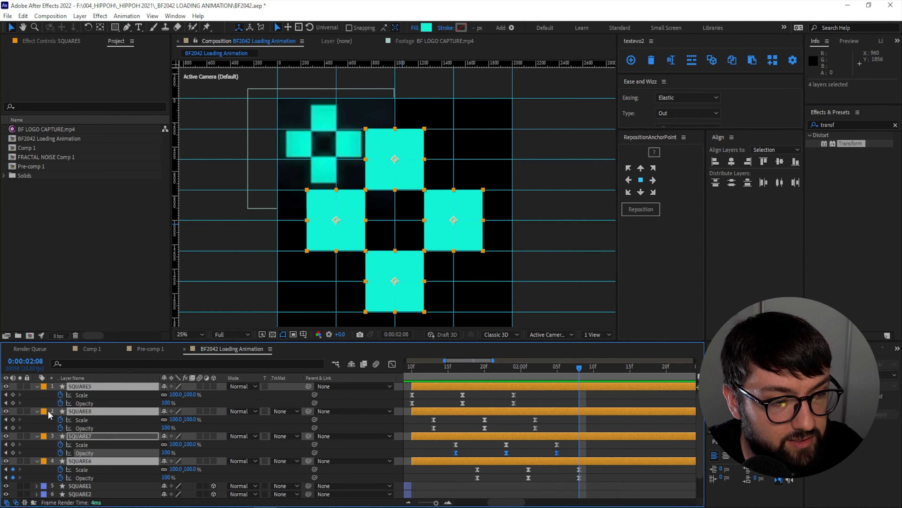
click(37, 386)
click(323, 480)
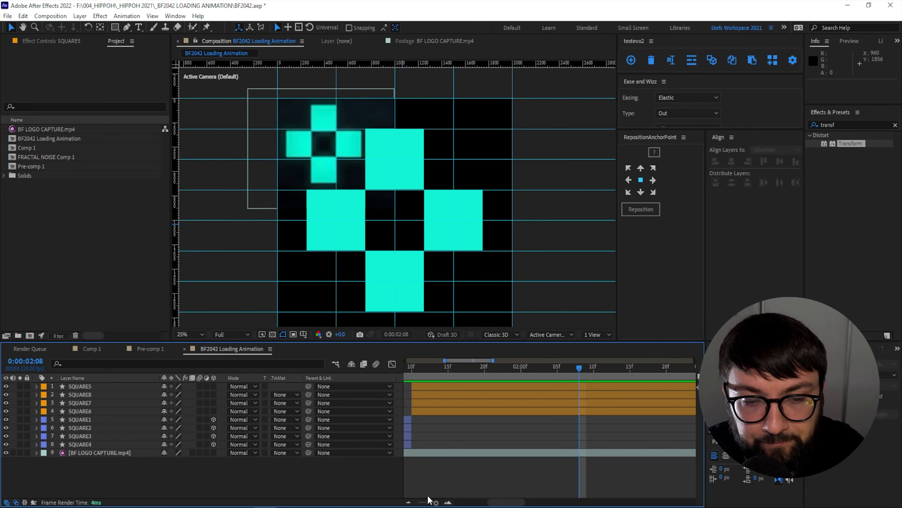
click(408, 502)
key(space)
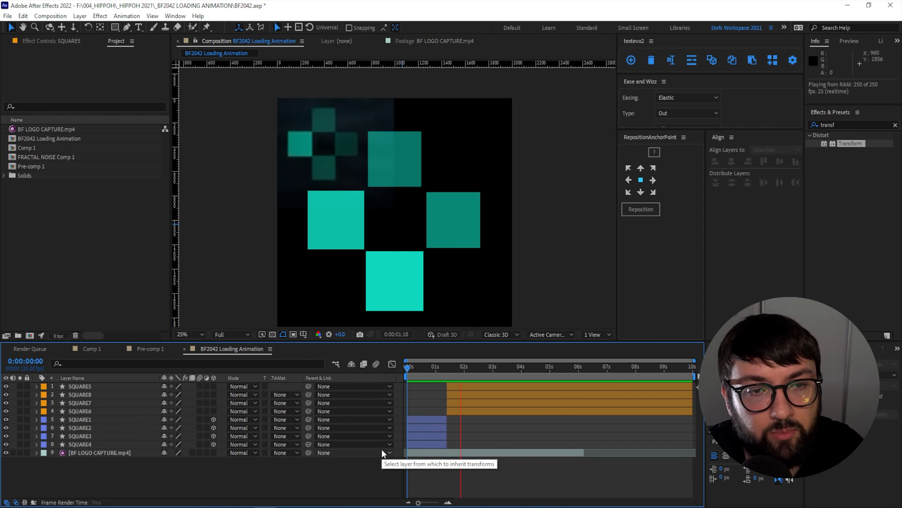
key(space)
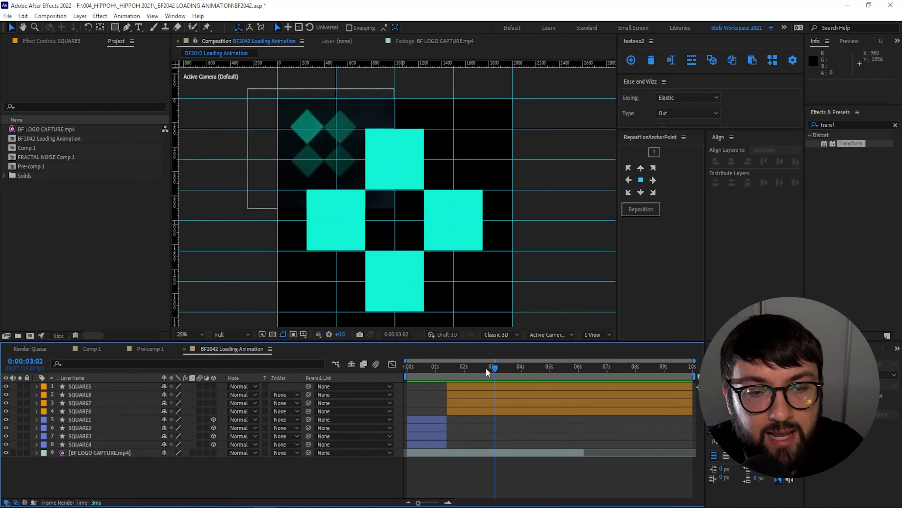
Step: Set the current time to 0:00:02:12 and add a null object to the composition
mouse_move(495, 368)
mouse_down()
mouse_move(518, 369)
mouse_move(478, 371)
mouse_up()
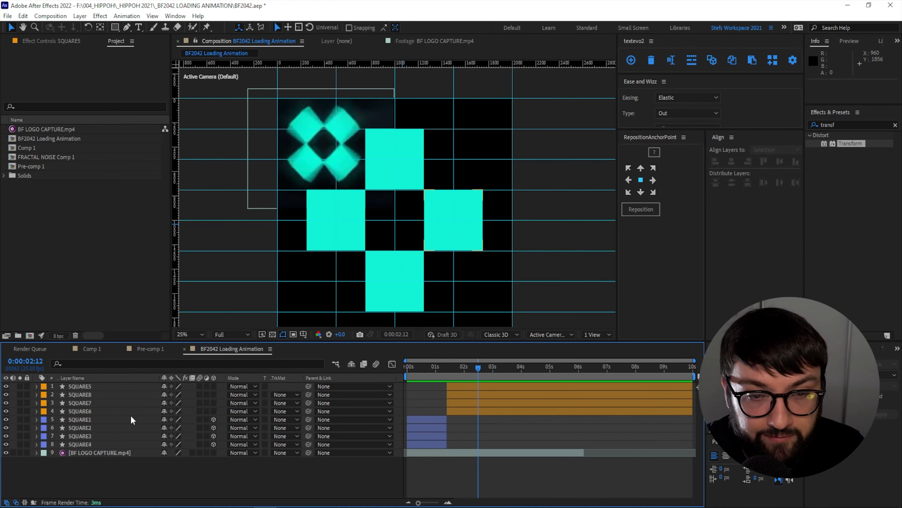
click(81, 16)
mouse_move(96, 26)
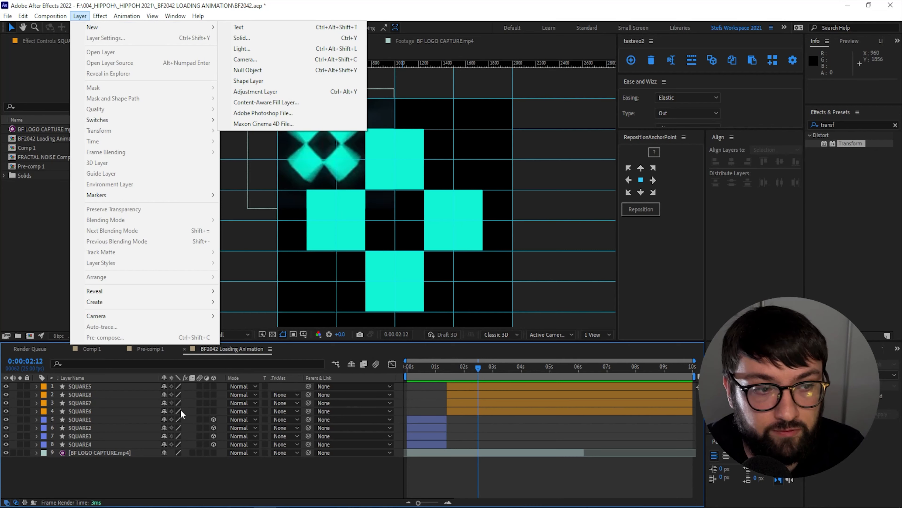
click(152, 474)
key(ctrl+alt+shift+y)
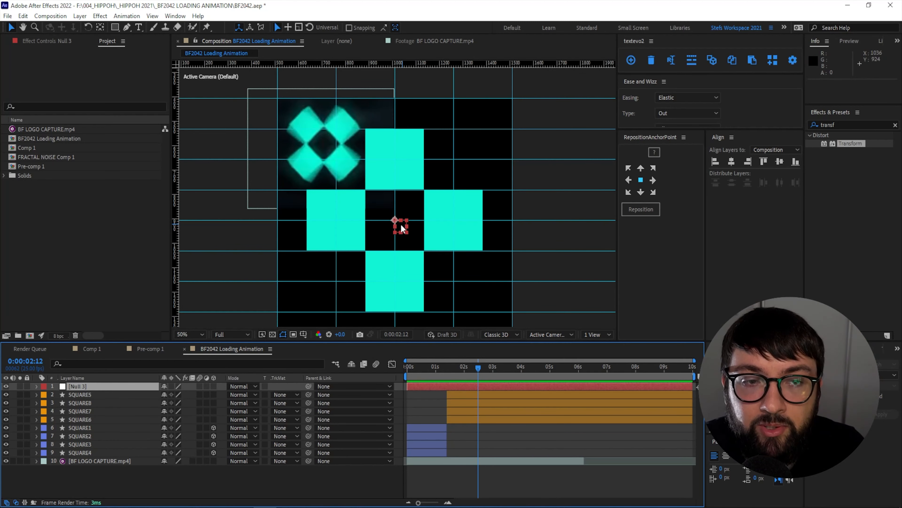
scroll(397, 221, up, 2)
scroll(401, 253, down, 2)
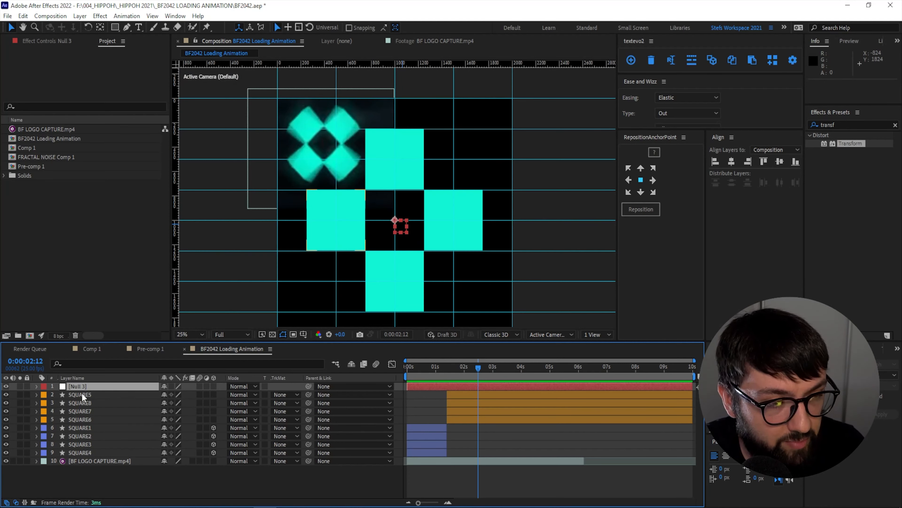
Step: Rename the new null layer as ROTATION CONTROL
key(a)
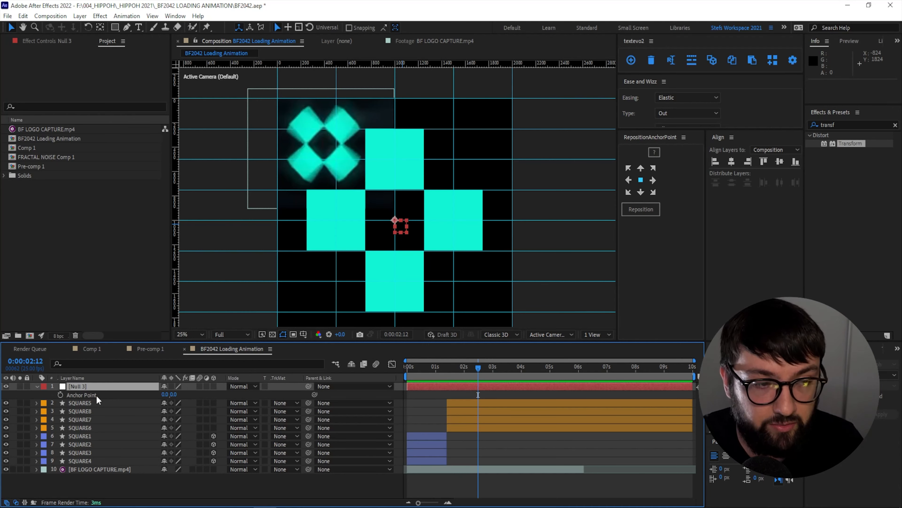
key(Return)
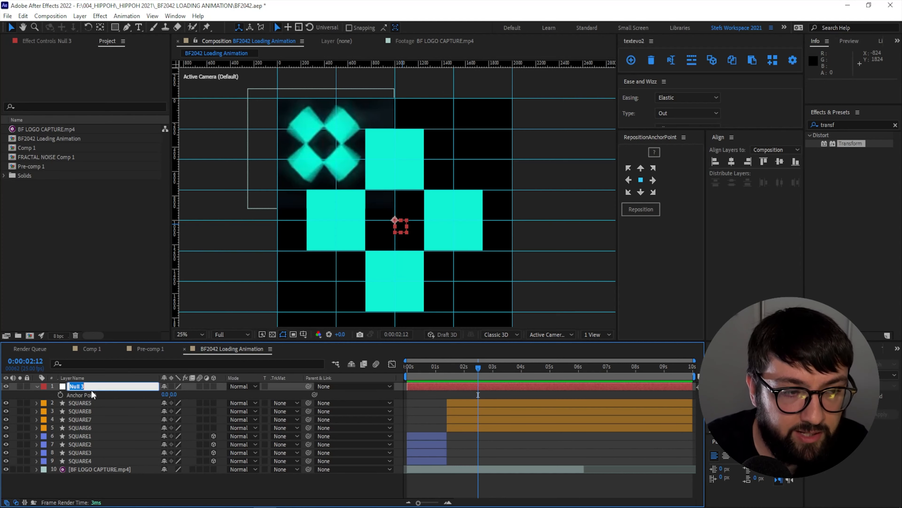
text(ROTATIO)
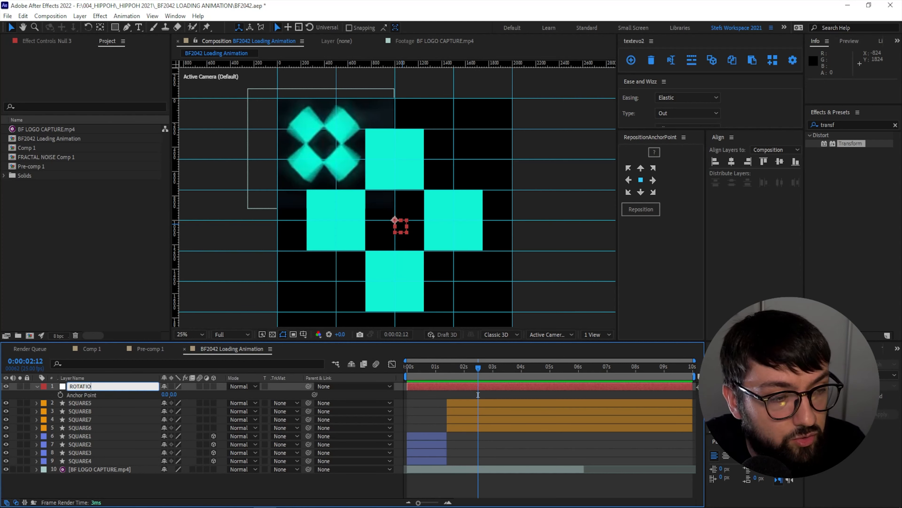
text(N CONTROL)
Step: Parent the SQUARE5, SQUARE8, SQUARE7 and SQUARE6 layers to the ROTATION CONTROL null
click(88, 402)
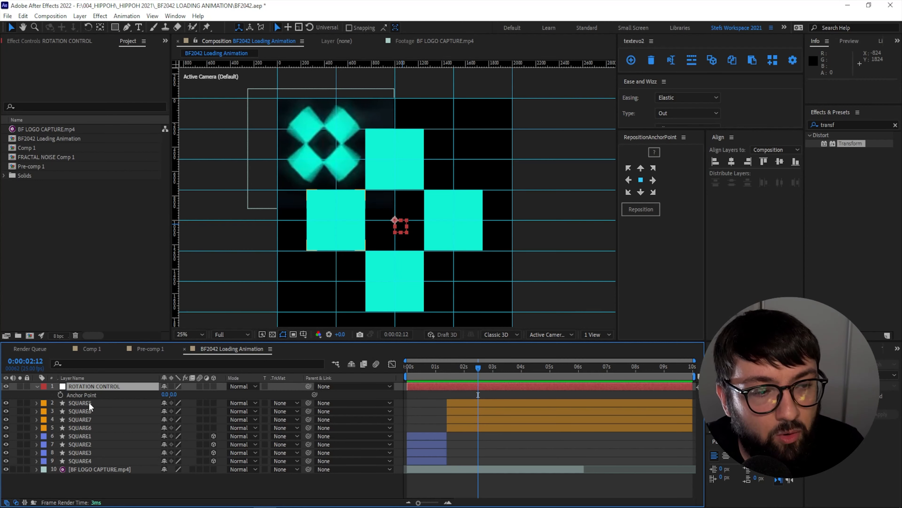
shift+click(77, 429)
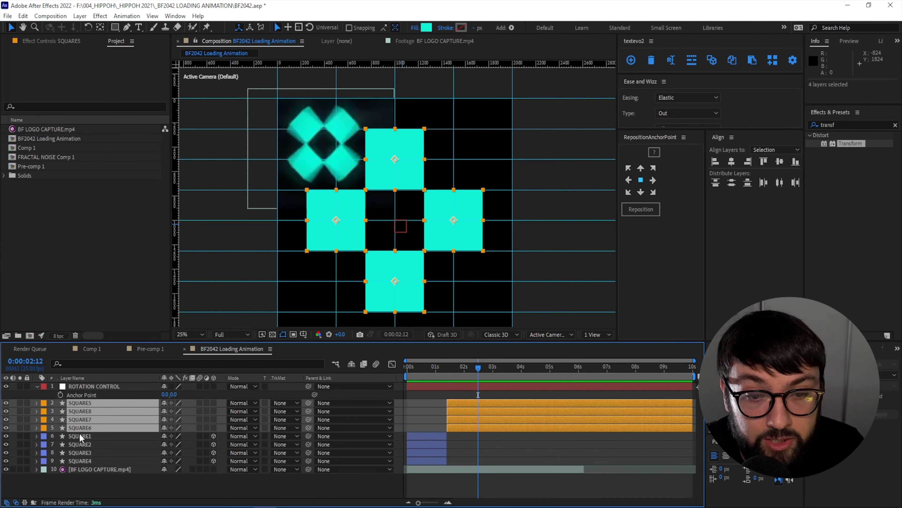
drag(309, 402, 102, 387)
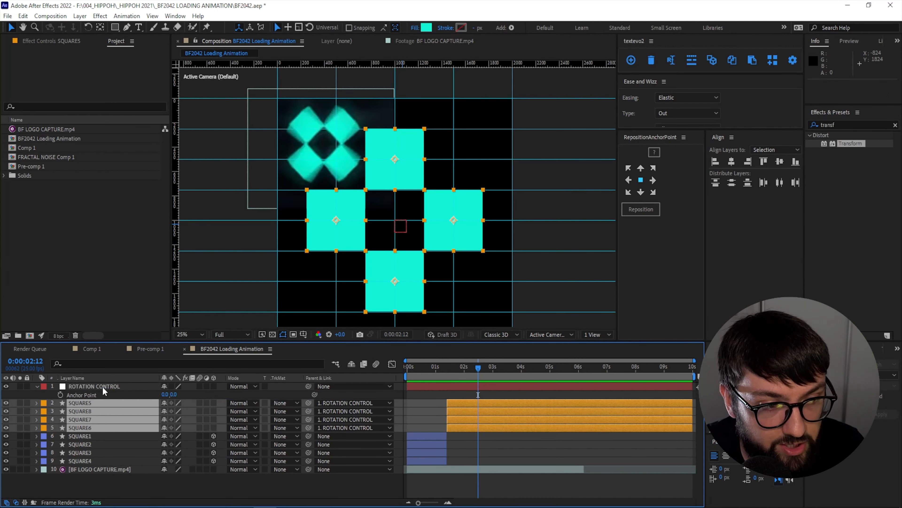
Step: Display the Rotation property of the ROTATION CONTROL null, try turning the parented squares with it and undo the turn
click(103, 387)
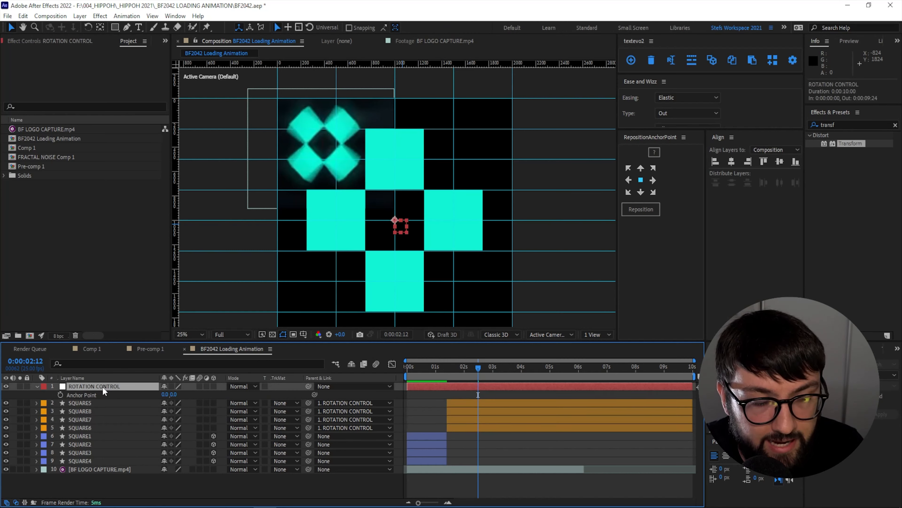
key(r)
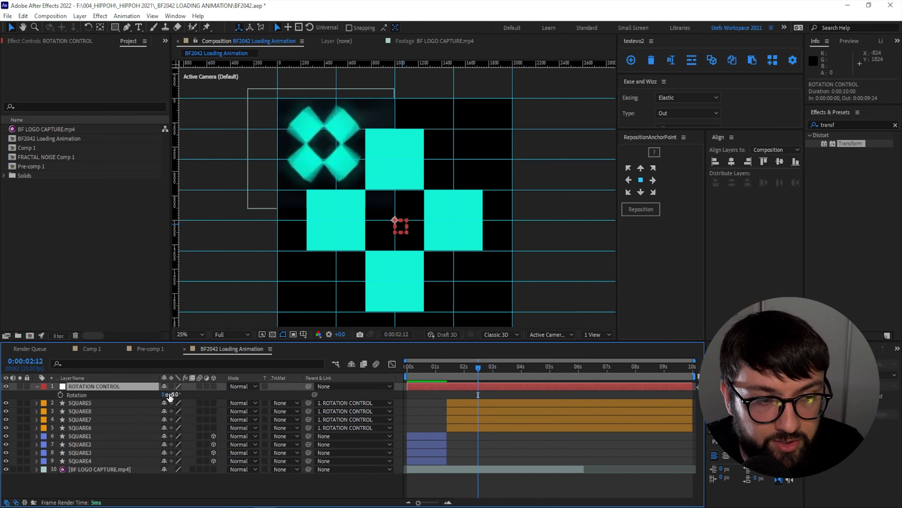
drag(170, 395, 260, 401)
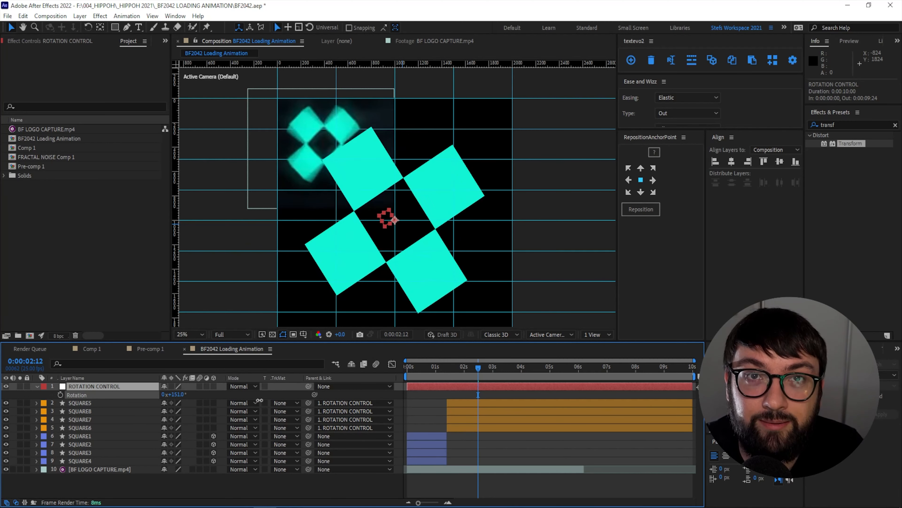
key(ctrl+z)
Step: Set the current time to 0:00:02:08, try a 135° rotation of the null against the reference footage and undo the rotation
click(471, 369)
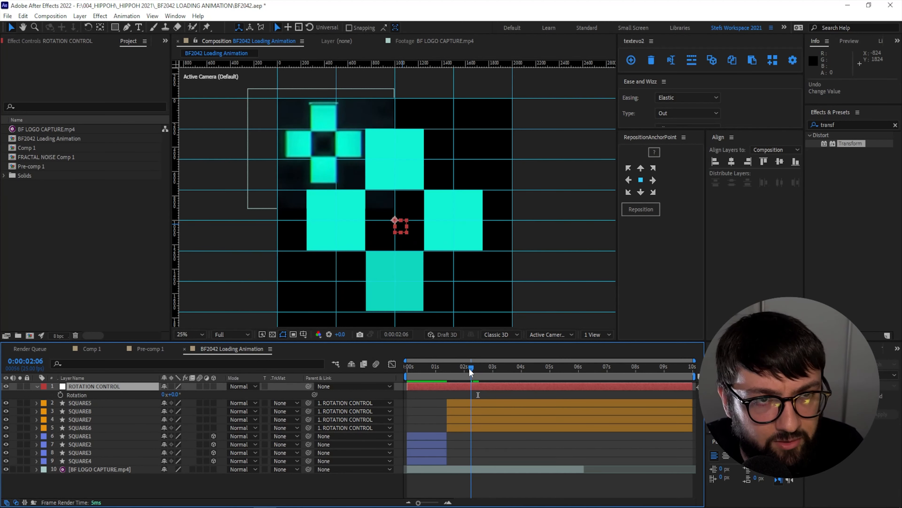
drag(472, 370, 474, 372)
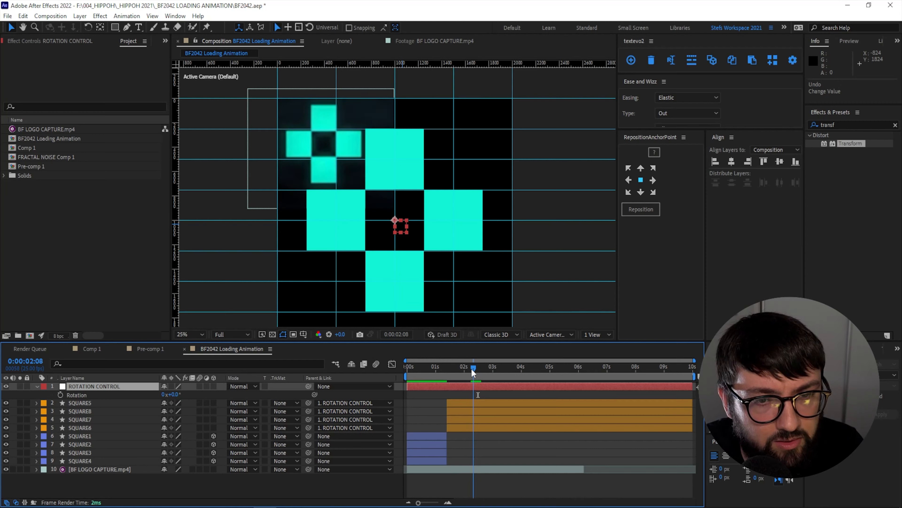
drag(177, 394, 244, 397)
click(244, 397)
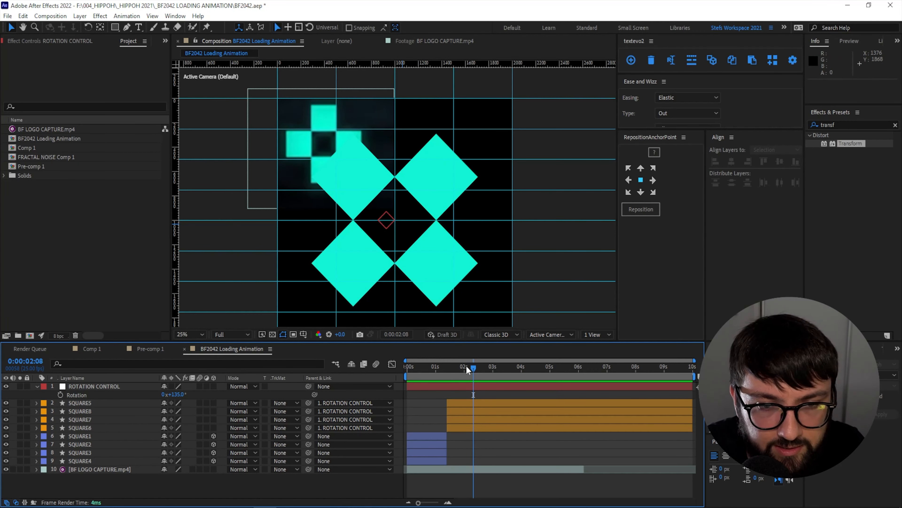
mouse_move(469, 370)
mouse_down()
mouse_move(460, 370)
mouse_move(474, 369)
mouse_up()
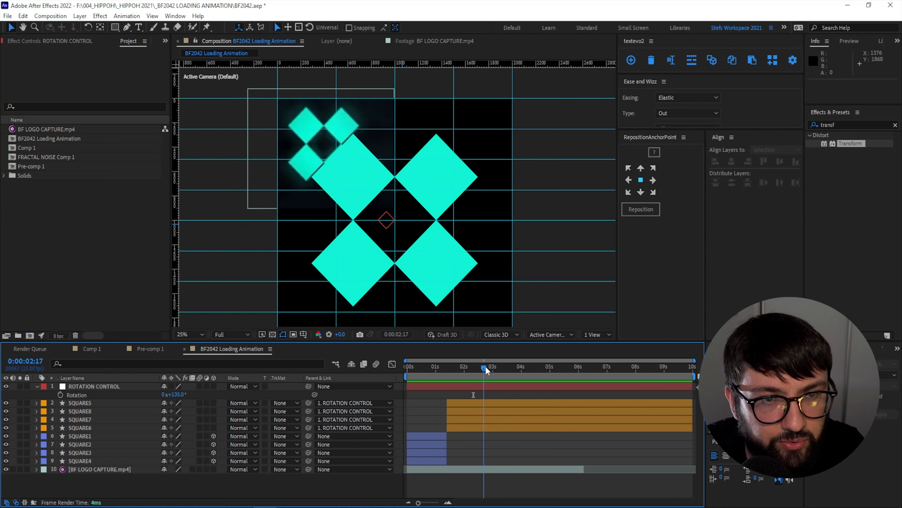
key(ctrl+z)
Step: Keyframe the ROTATION CONTROL null's Rotation at 0° at 0:00:02:08 and at 135° at 0:00:02:13
click(61, 393)
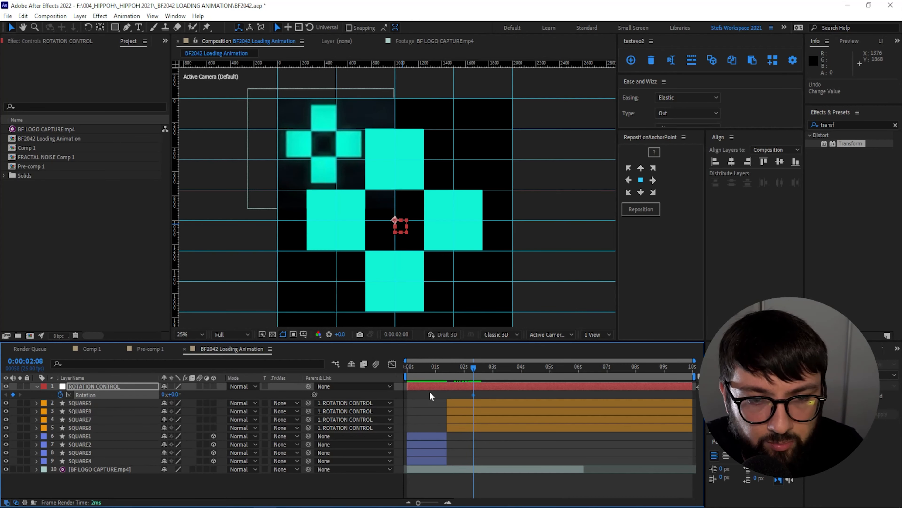
drag(473, 369, 479, 370)
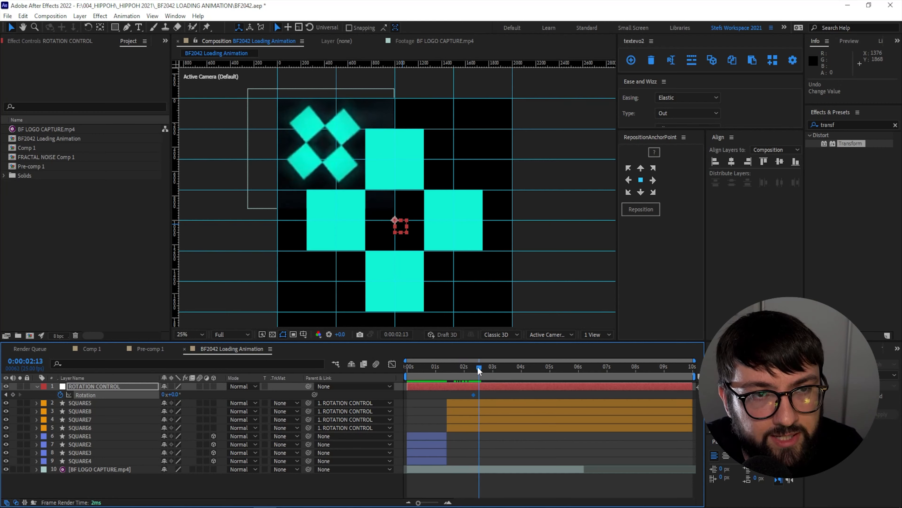
click(176, 395)
text(1)
text(35)
key(Return)
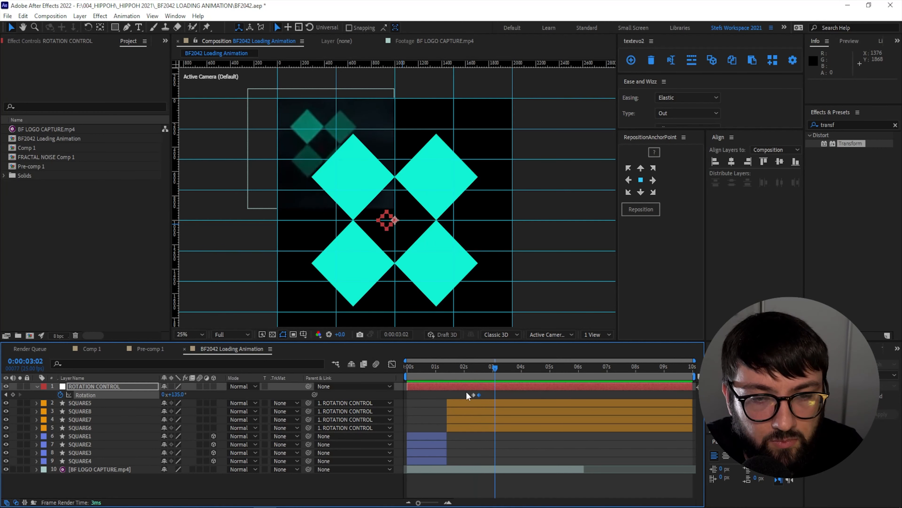
Step: Apply Easy Ease to both Rotation keyframes of the ROTATION CONTROL null
drag(466, 391, 489, 399)
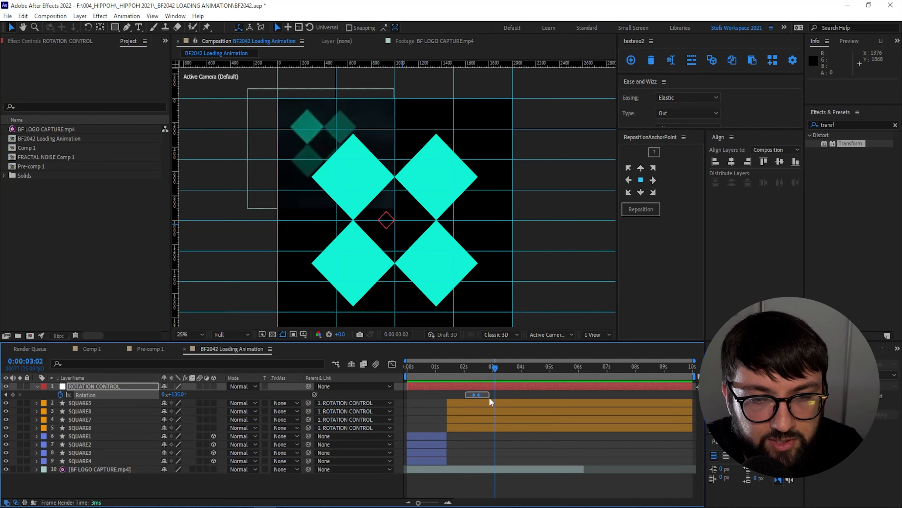
key(F9)
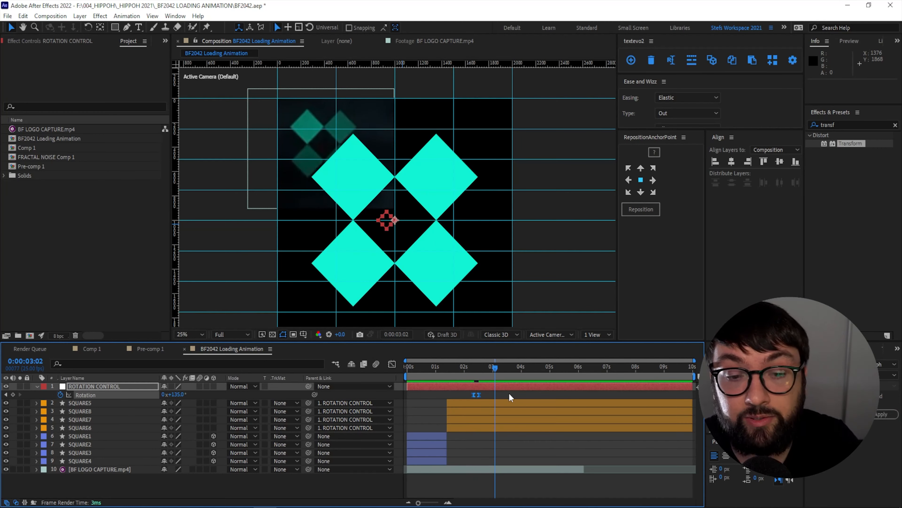
right_click(479, 395)
mouse_move(489, 389)
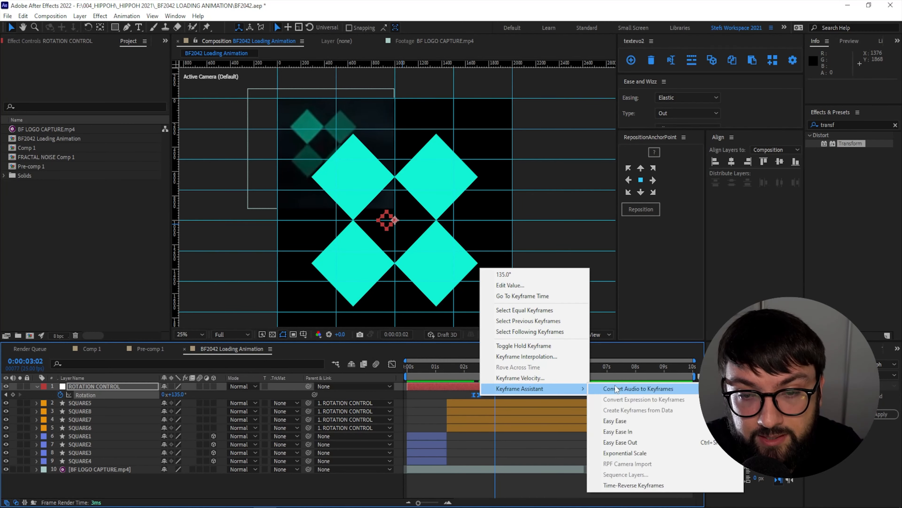
click(455, 395)
Step: Play the composition from 0:00:02:07 to check the eased rotation against the reference footage
click(471, 367)
key(space)
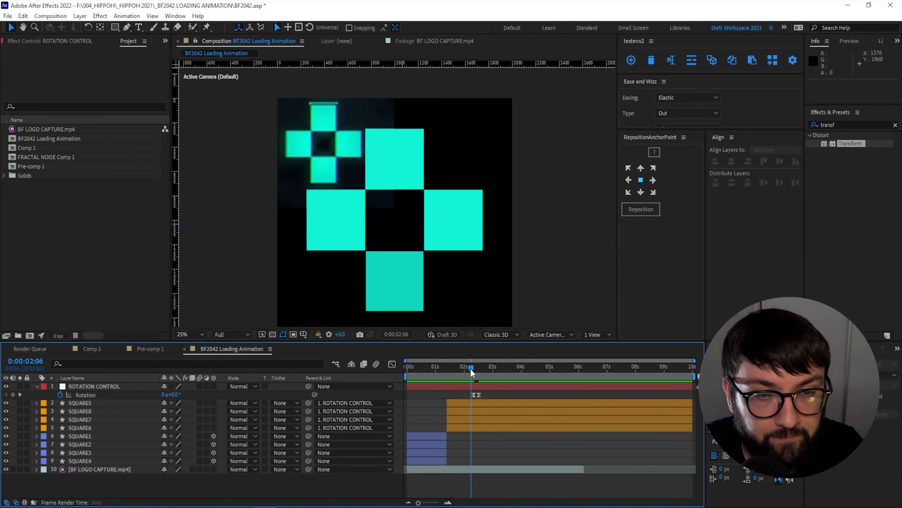
click(472, 372)
key(space)
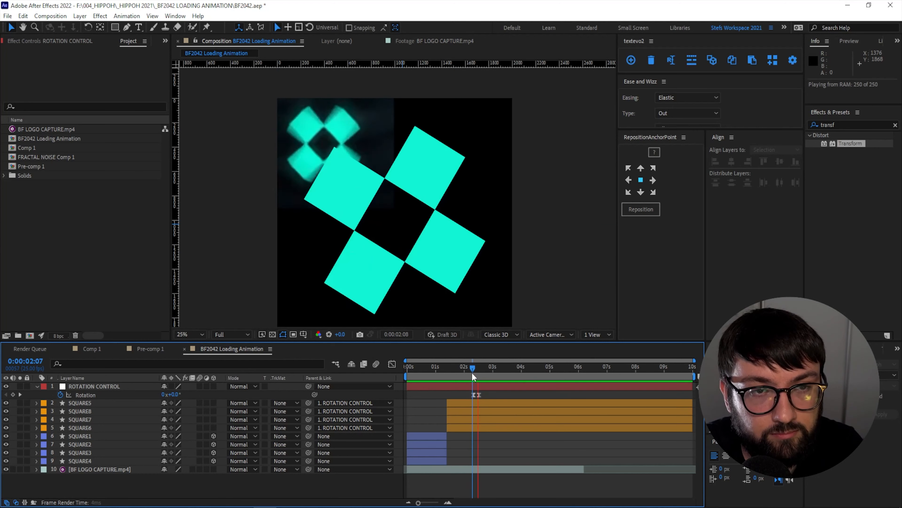
Step: Duplicate all of the SQUARE5 layer's Scale and Opacity keyframes so the copies start at 0:00:02:17
mouse_move(472, 372)
mouse_down()
mouse_move(500, 375)
mouse_move(485, 379)
mouse_up()
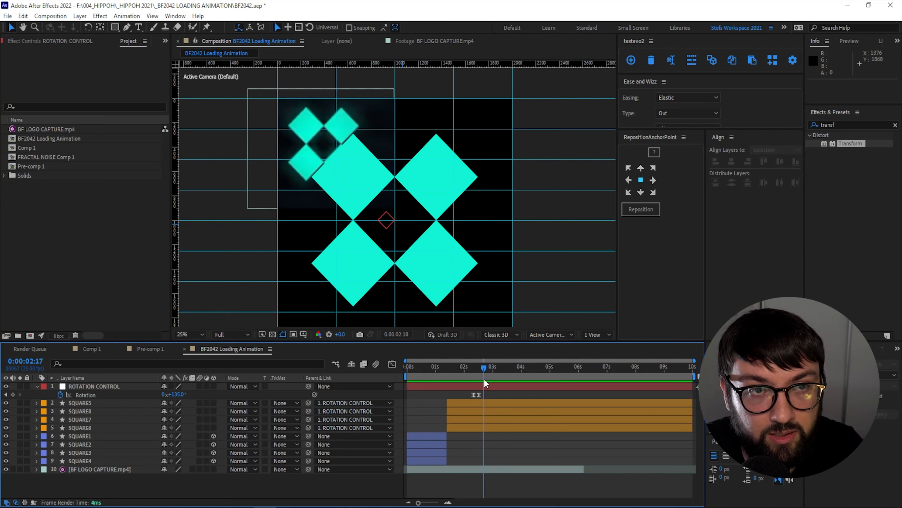
click(486, 402)
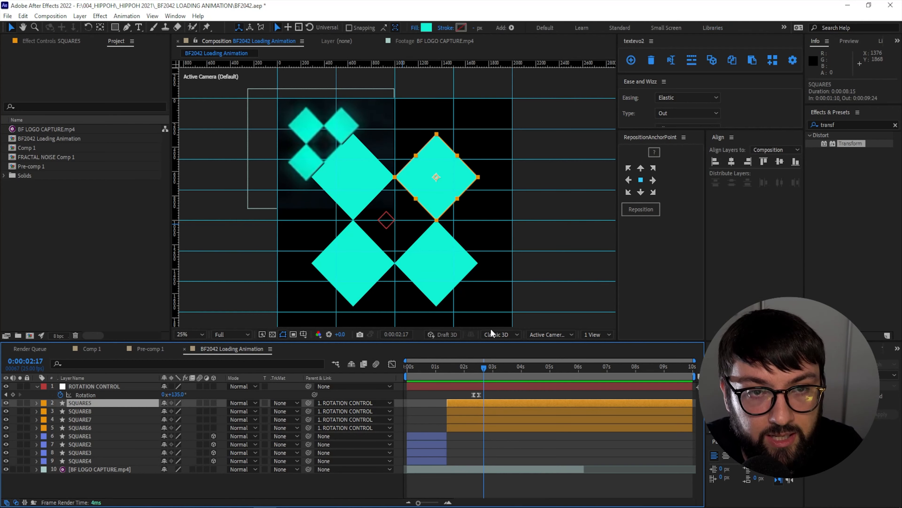
key(u)
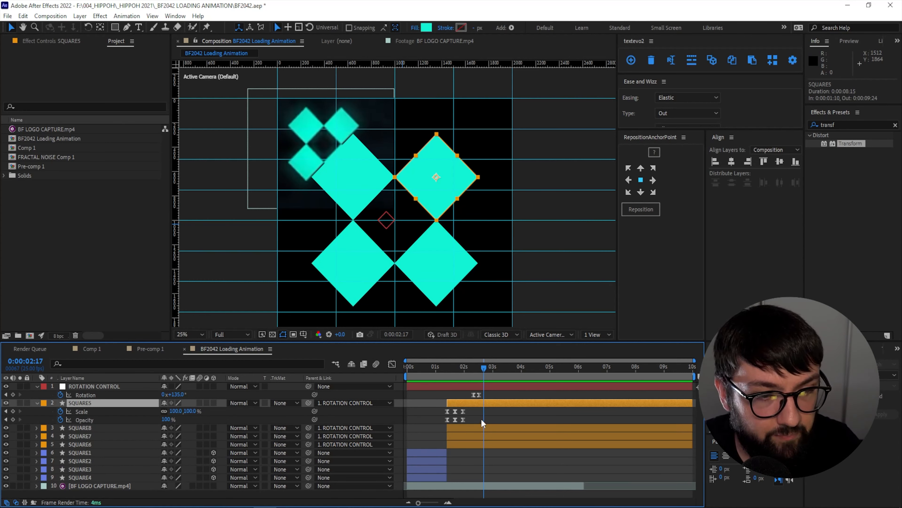
drag(470, 408, 444, 422)
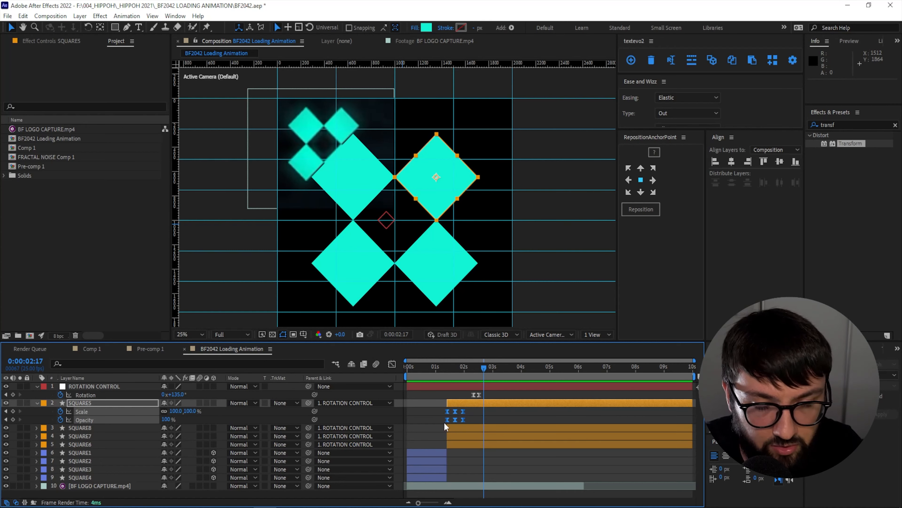
key(ctrl+c)
key(ctrl+v)
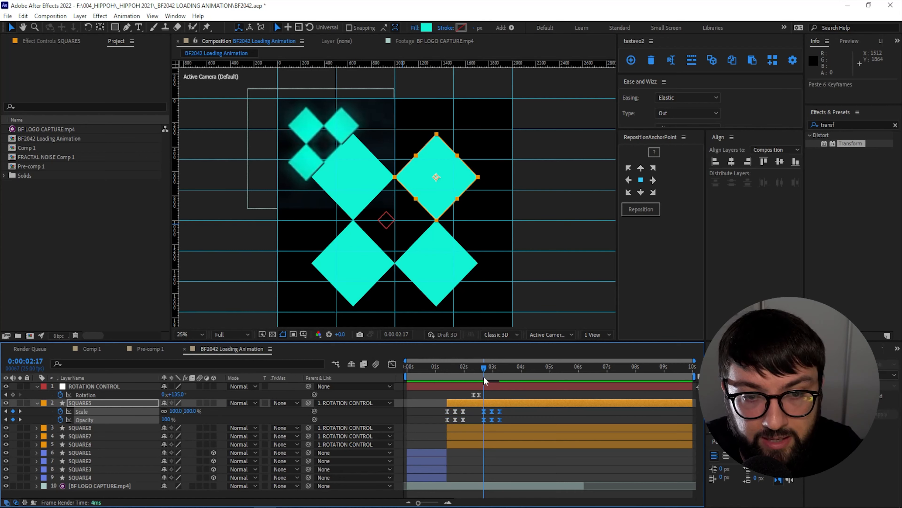
click(488, 368)
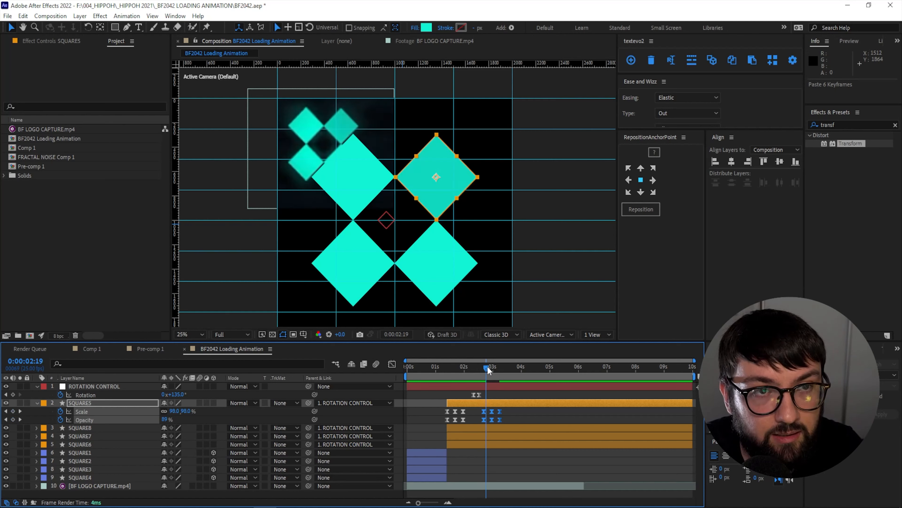
drag(488, 369, 487, 370)
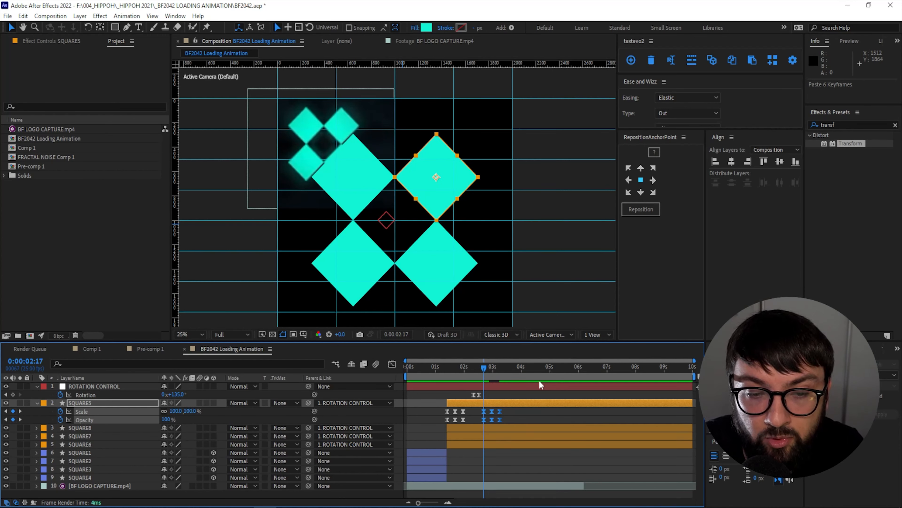
Step: Advance three frames to 0:00:02:20 and paste copies of the SQUARE8 layer's Scale and Opacity keyframes there
key(Page_Down)
key(Page_Down)
key(Page_Down)
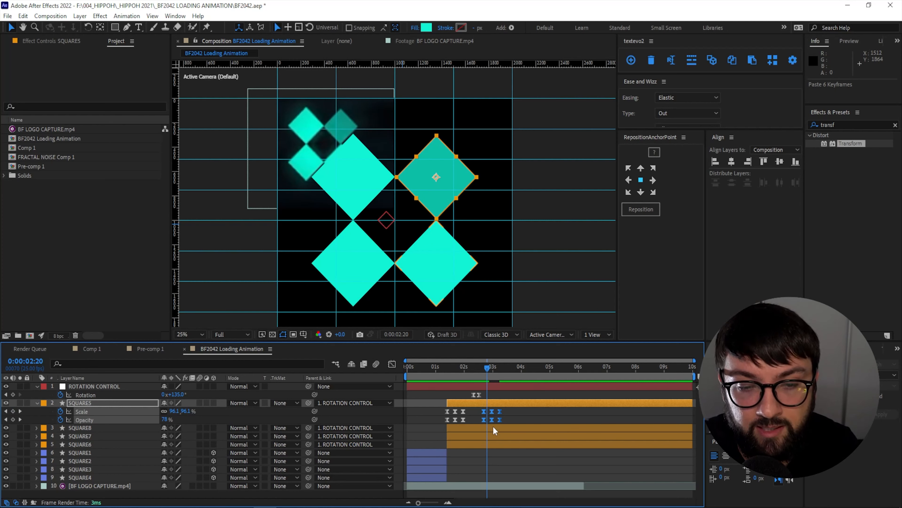
click(493, 426)
key(u)
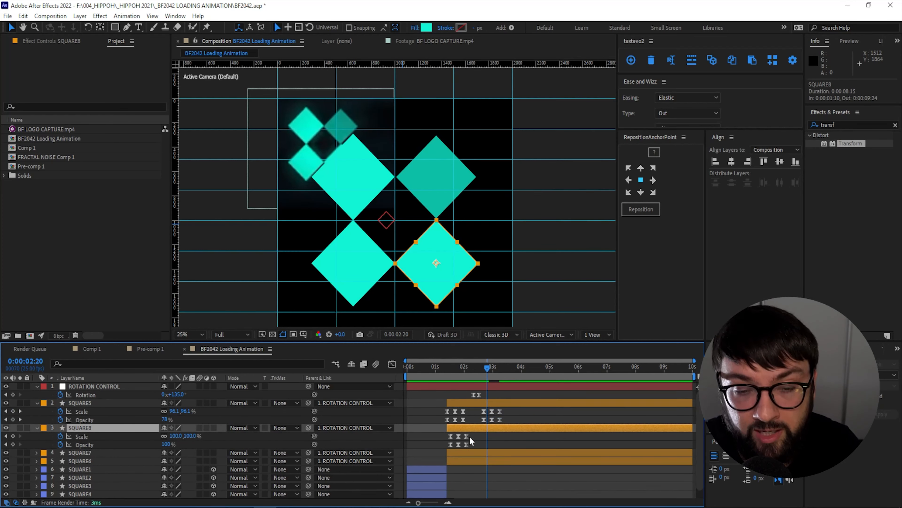
drag(472, 434, 448, 453)
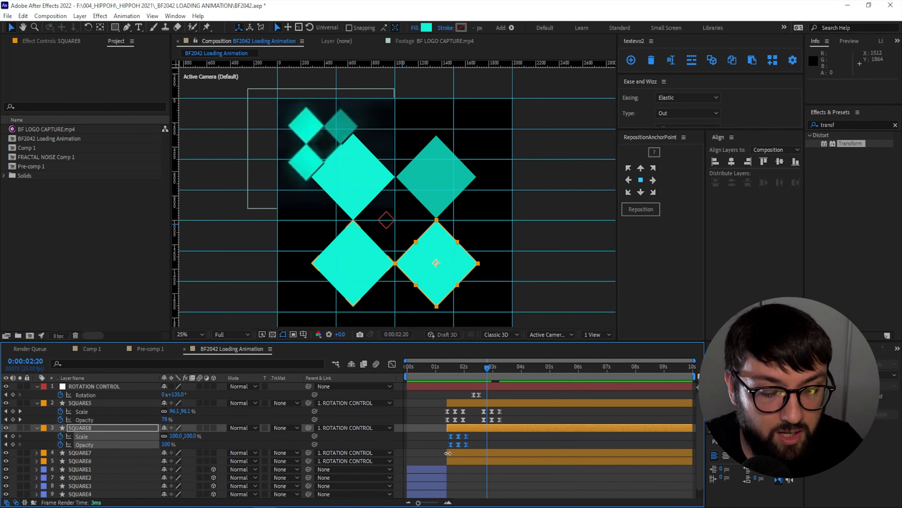
key(ctrl+c)
key(ctrl+v)
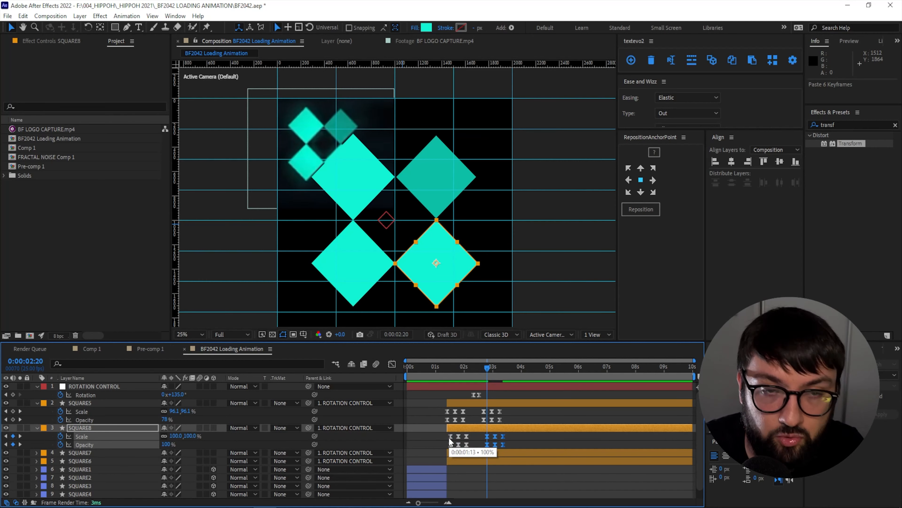
Step: Advance three frames to 0:00:02:23 and paste copies of the SQUARE7 layer's Scale and Opacity keyframes there
key(Page_Down)
key(Page_Down)
key(Page_Down)
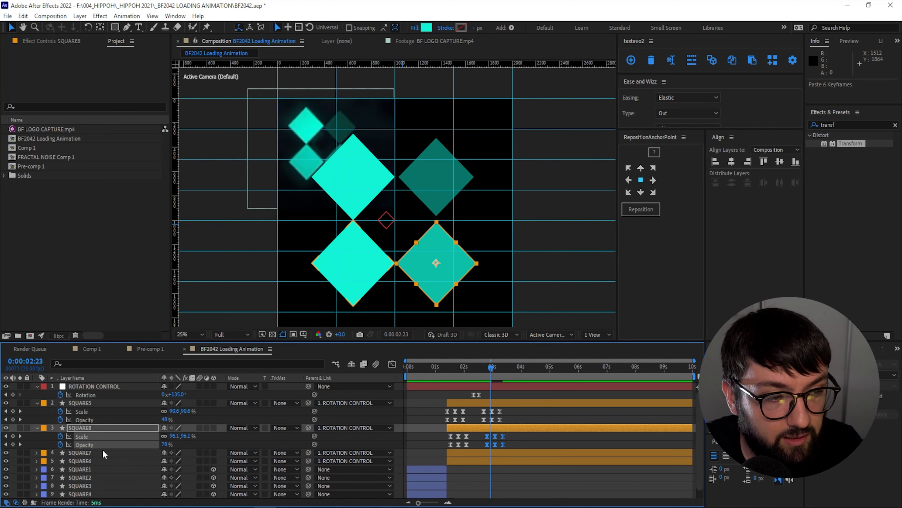
click(102, 452)
key(u)
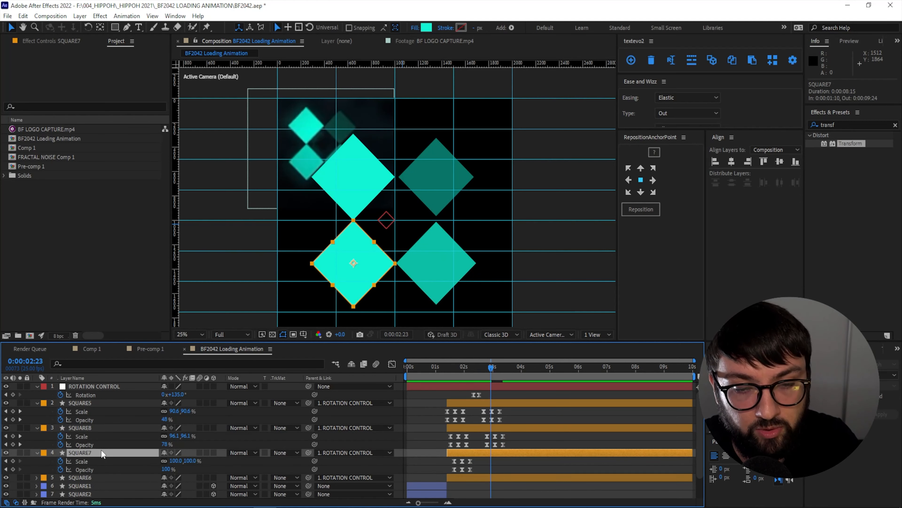
drag(481, 458, 448, 471)
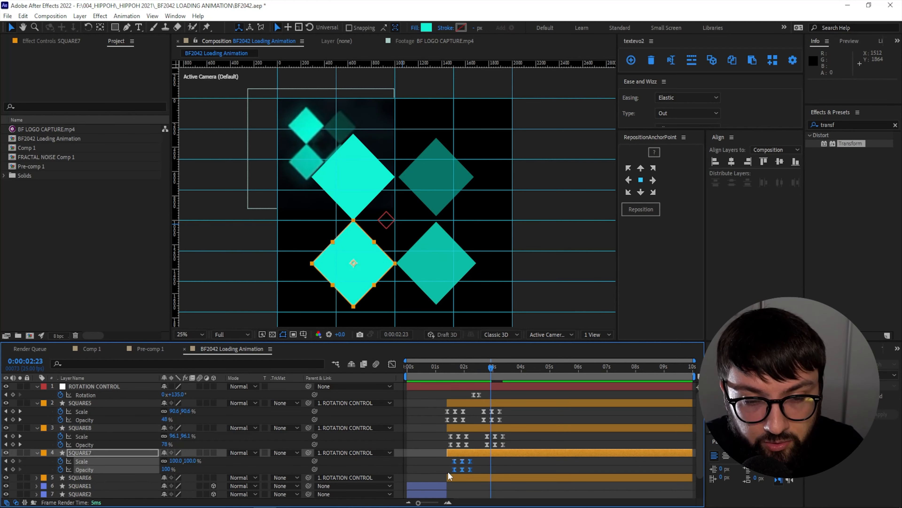
key(ctrl+c)
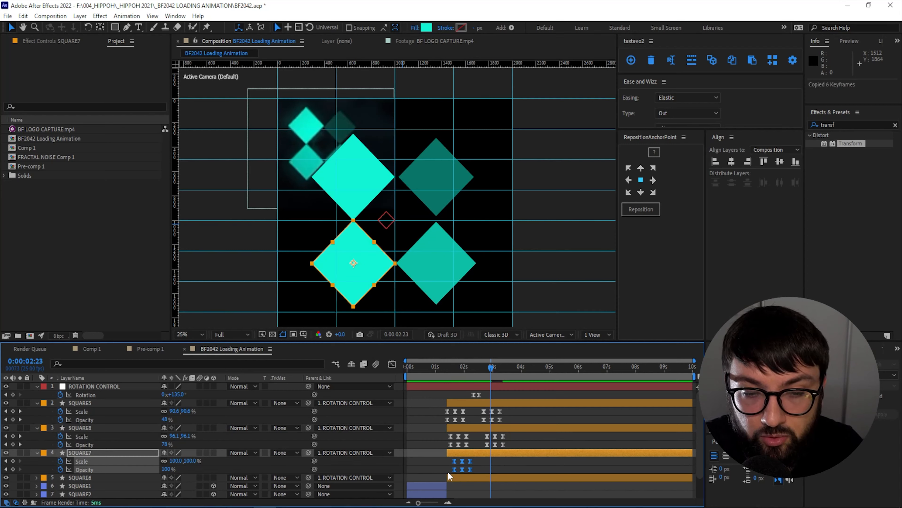
key(ctrl+v)
Step: Paste copies of the SQUARE6 layer's Scale and Opacity keyframes three frames on, at 0:00:03:01, and return the current time to 0:00:01:06
scroll(572, 429, down, 1)
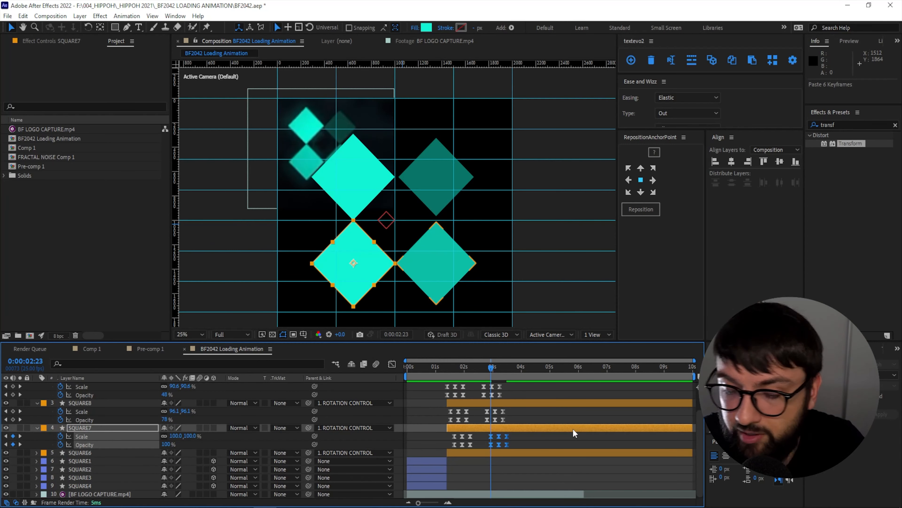
key(Page_Down)
key(Page_Down)
key(Page_Down)
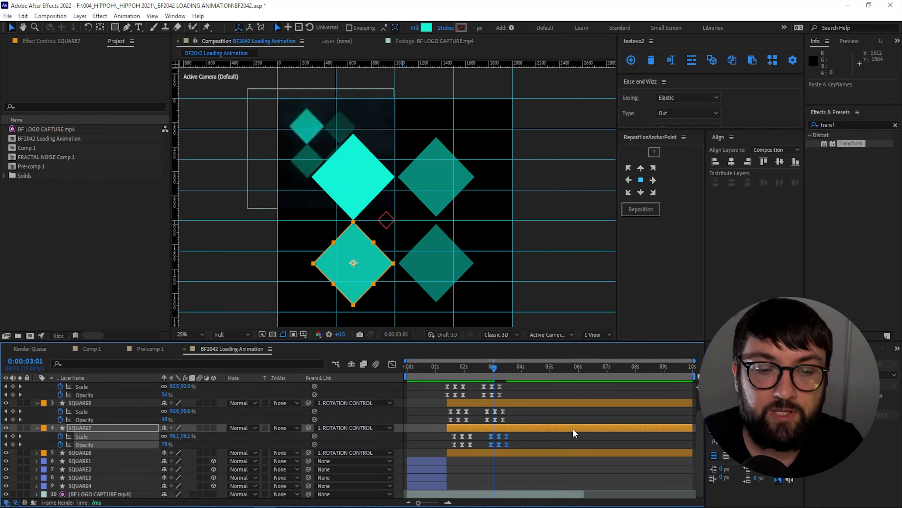
click(493, 454)
key(u)
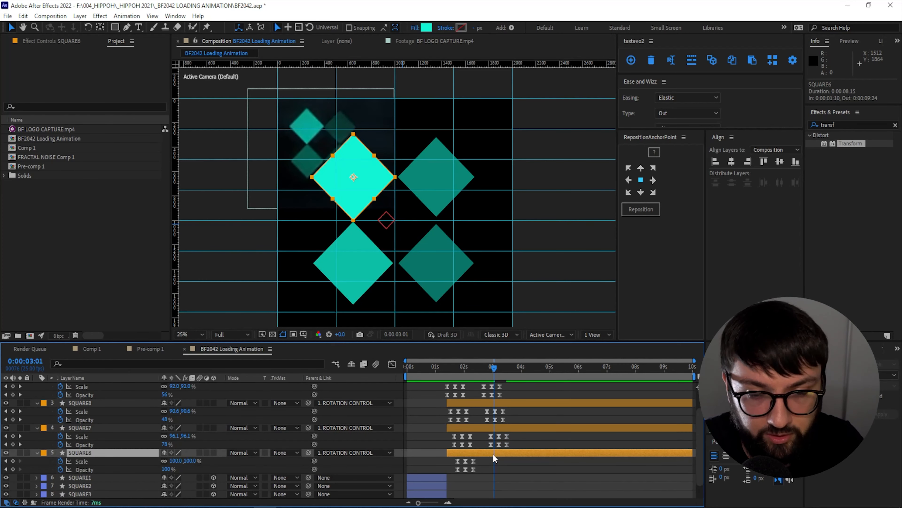
drag(476, 458, 450, 473)
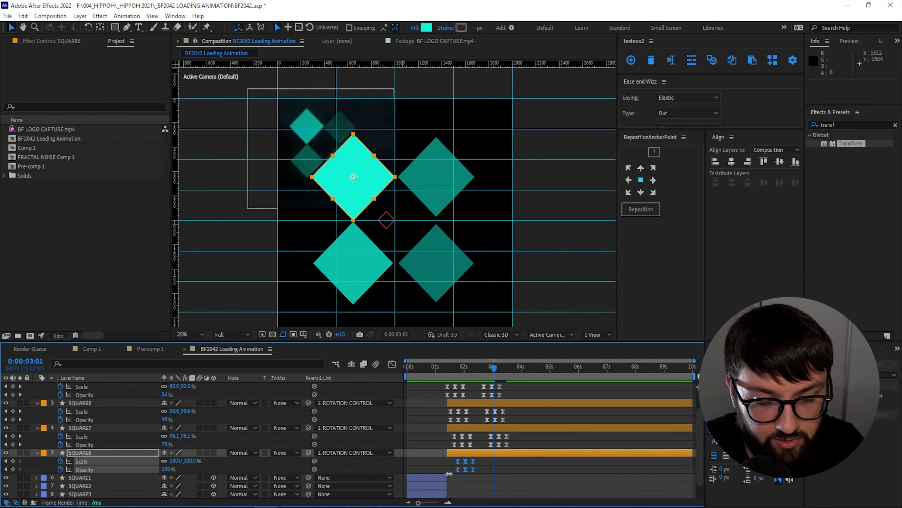
key(ctrl+c)
key(ctrl+v)
drag(449, 371, 443, 371)
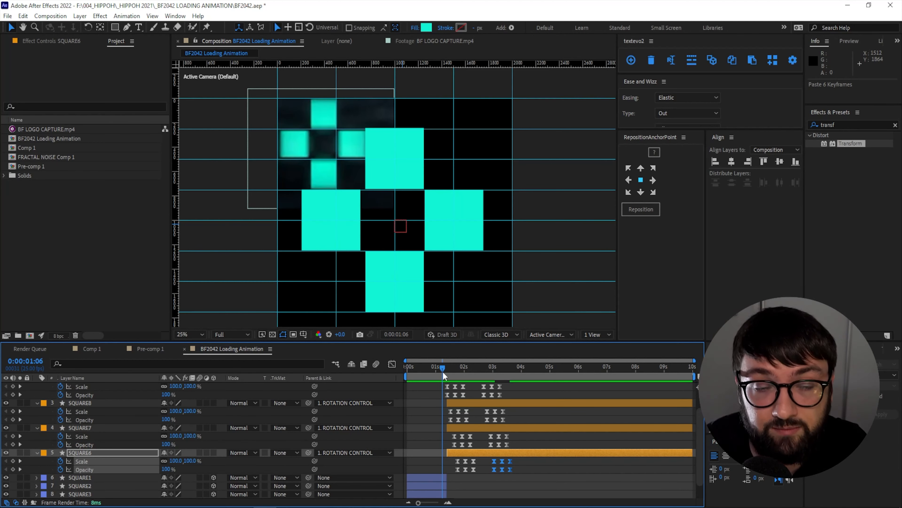
Step: Play back the repeated square pulses and scrub onwards to compare them with the reference footage's next transition
key(space)
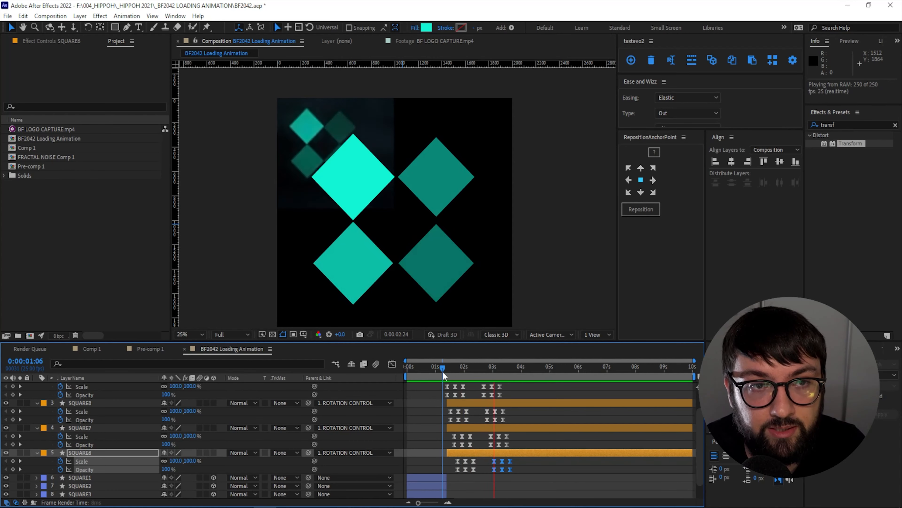
key(space)
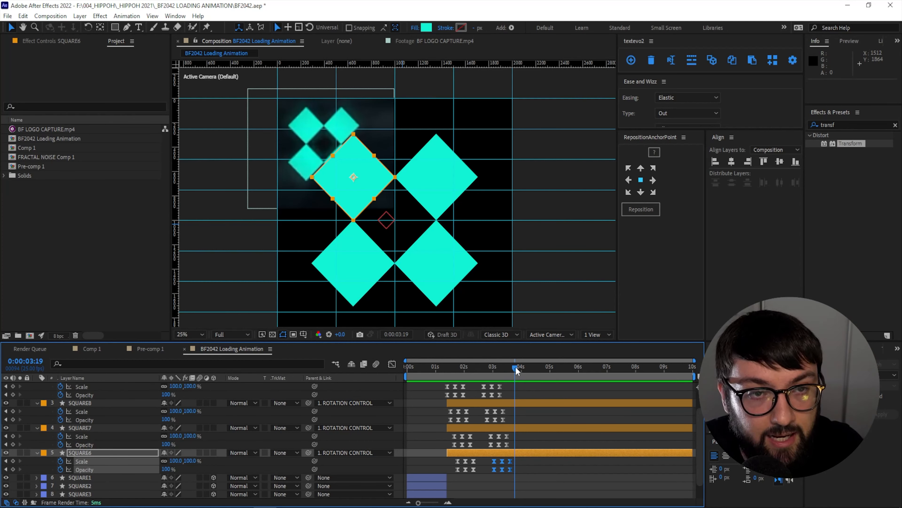
drag(516, 369, 532, 375)
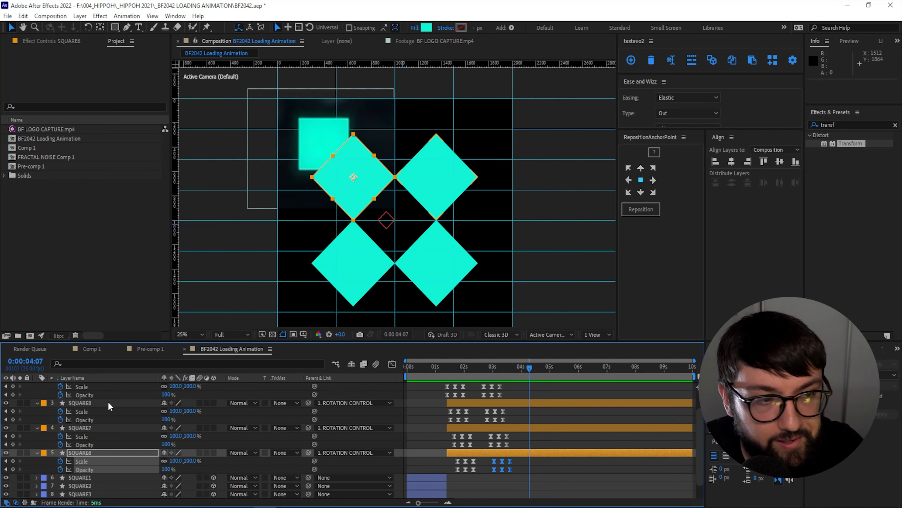
Step: Move the current time to 0:00:03:20 and reveal the Position and Rotation properties of SQUARE5, SQUARE8, SQUARE7 and SQUARE6
scroll(89, 404, up, 2)
mouse_move(529, 370)
mouse_down()
mouse_move(508, 373)
mouse_move(517, 375)
mouse_up()
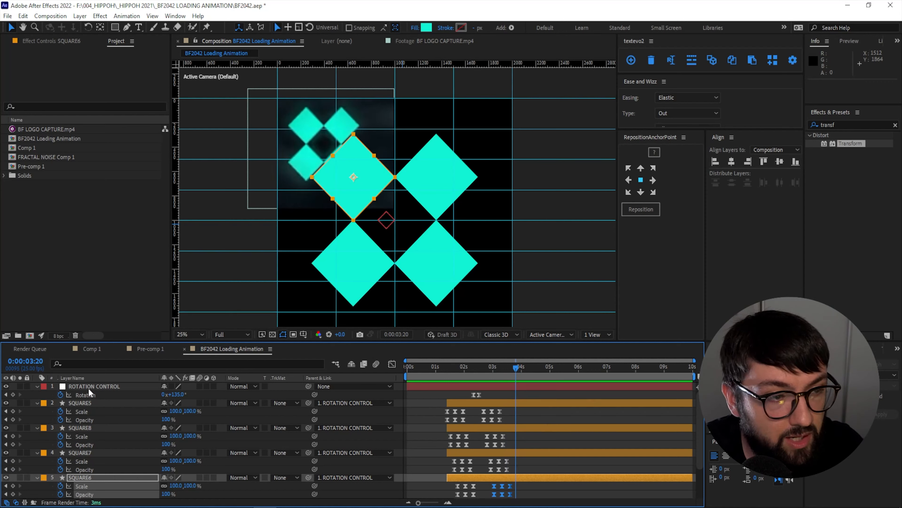
click(86, 401)
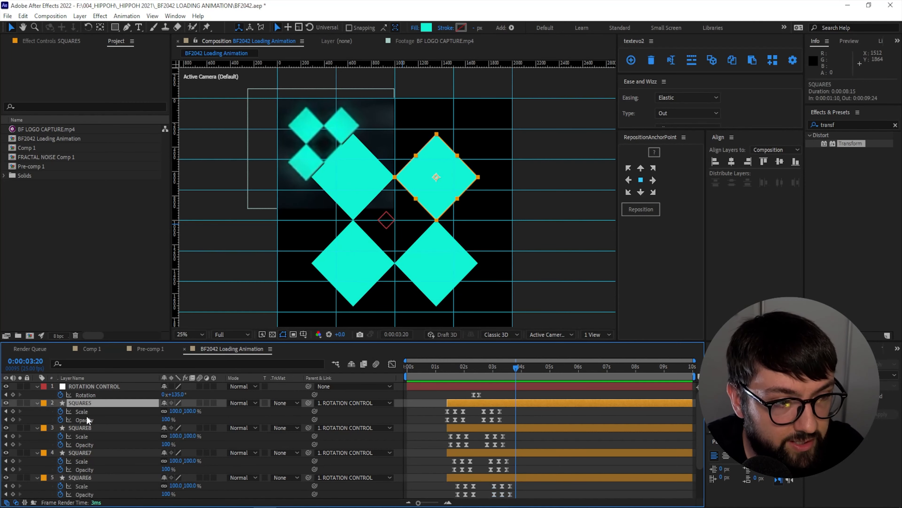
shift+click(84, 477)
key(p)
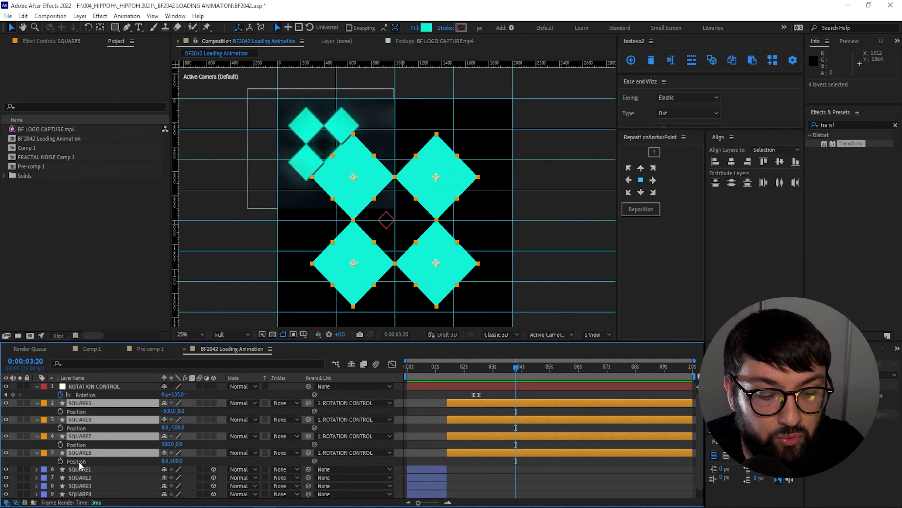
key(shift+r)
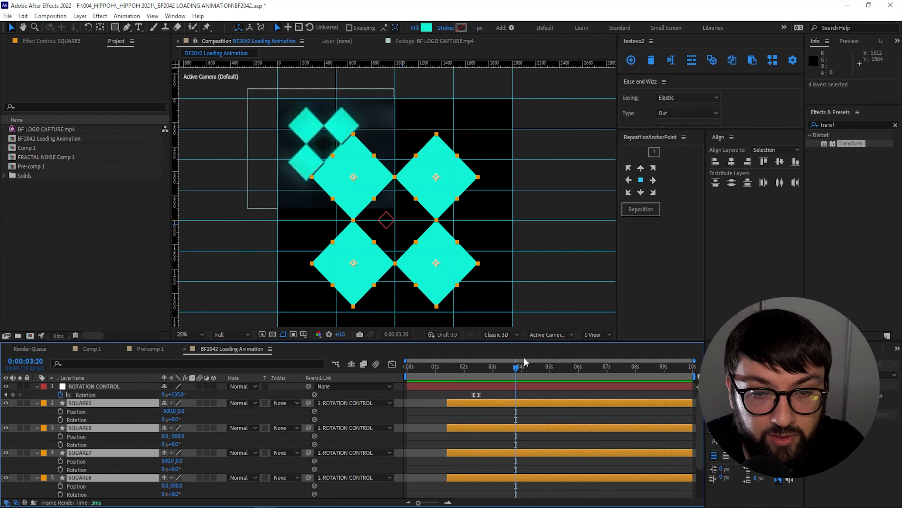
Step: Enlarge the timeline and add starting Position and Rotation keyframes to all four selected square layers at 0:00:03:20
drag(499, 342, 499, 265)
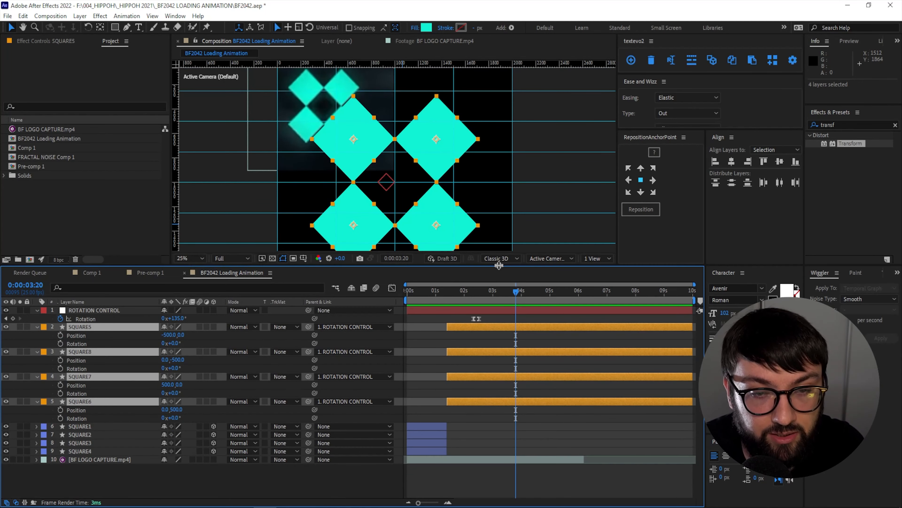
click(60, 335)
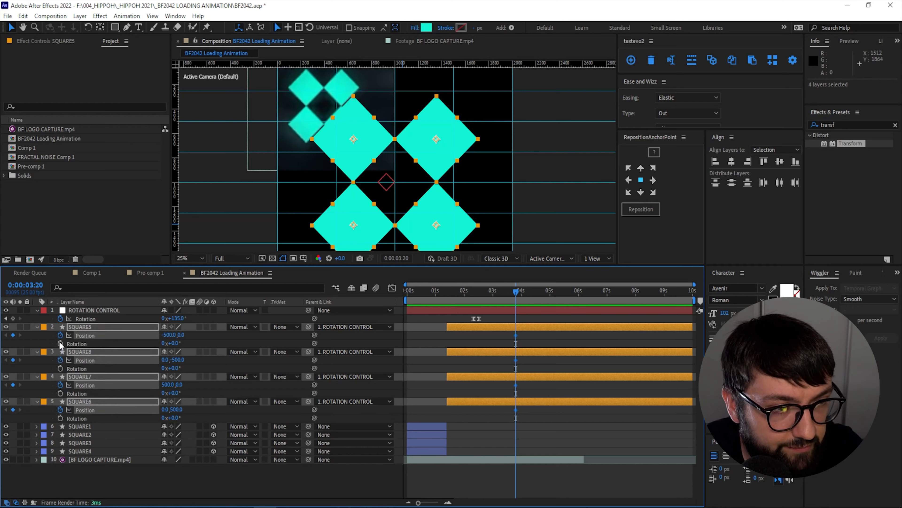
click(61, 343)
click(433, 358)
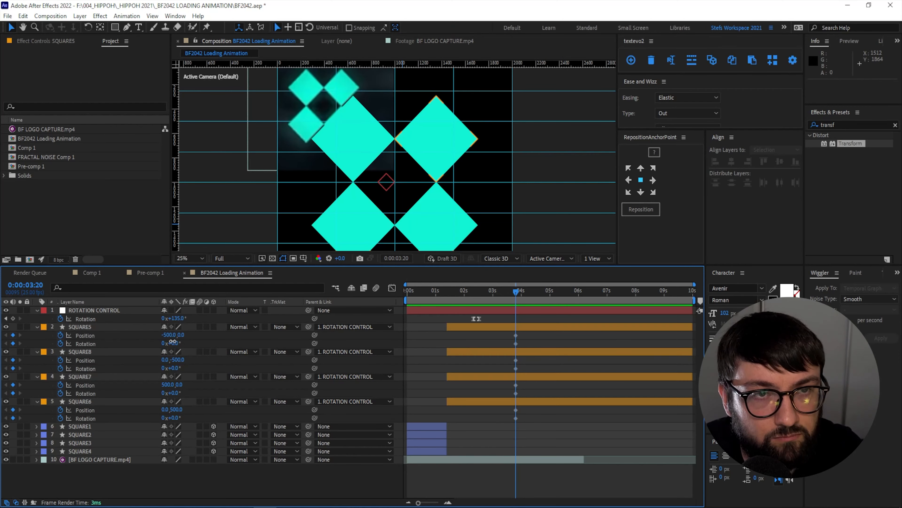
Step: Try rotating the SQUARE5 layer to 45° at 0:00:03:20 and undo the change
drag(170, 342, 193, 341)
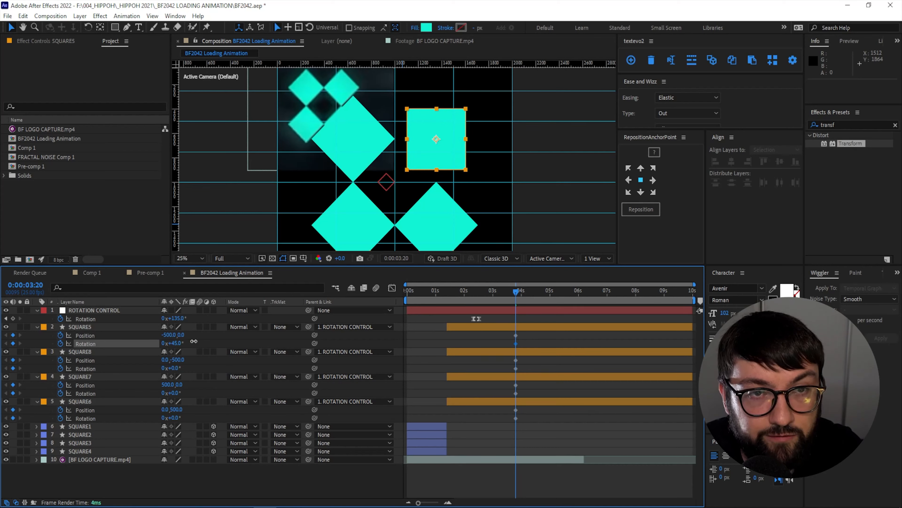
key(ctrl+z)
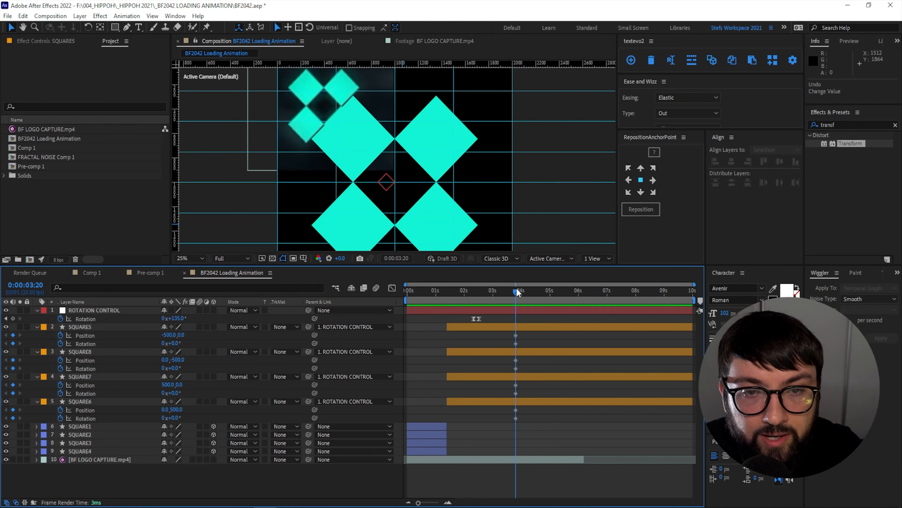
Step: At 0:00:04:06, set the Rotation of SQUARE5, SQUARE8, SQUARE7 and SQUARE6 together to 45° and scrub through the turn
drag(517, 295, 530, 295)
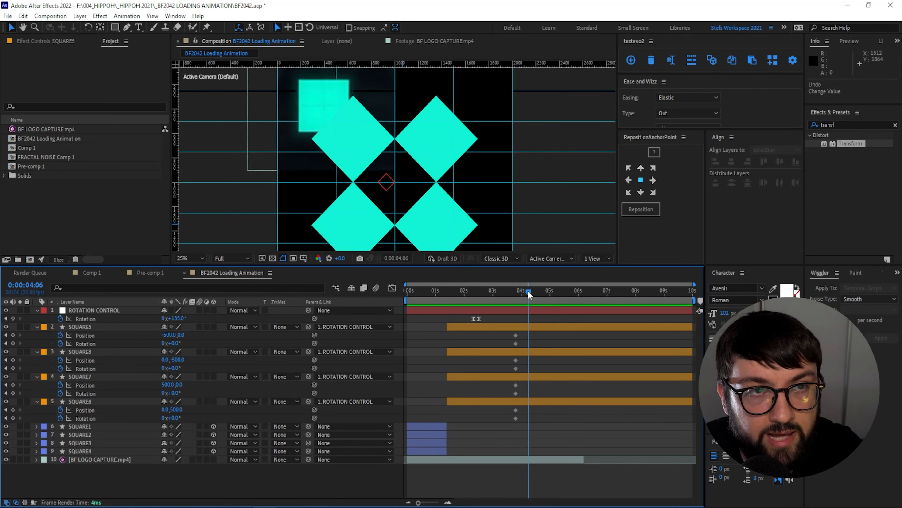
click(261, 348)
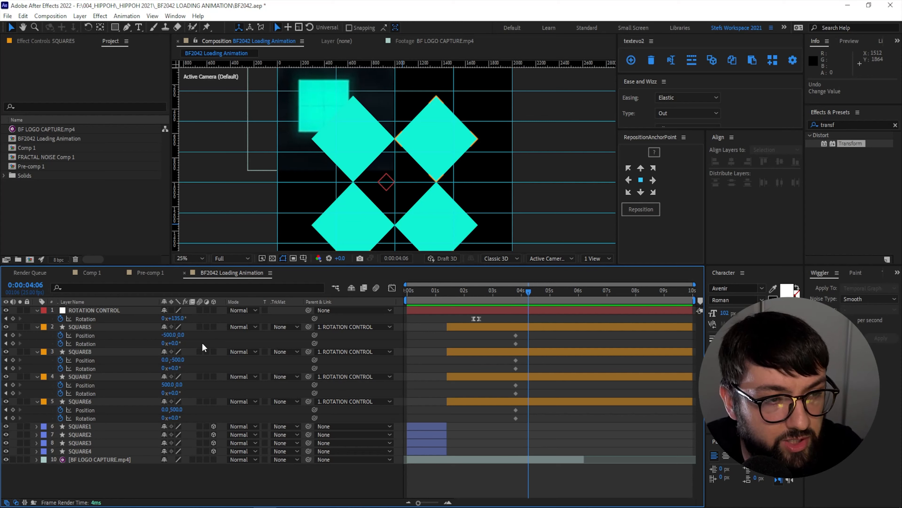
click(83, 325)
shift+click(86, 401)
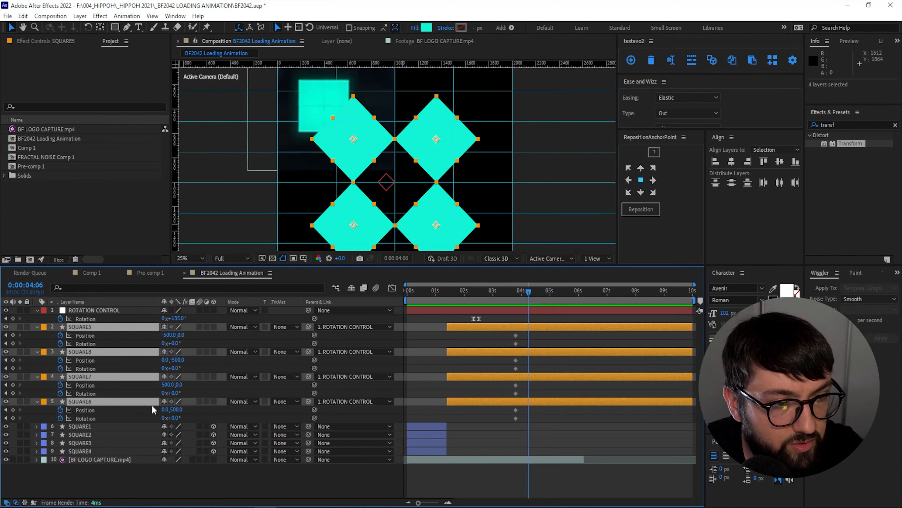
text(45)
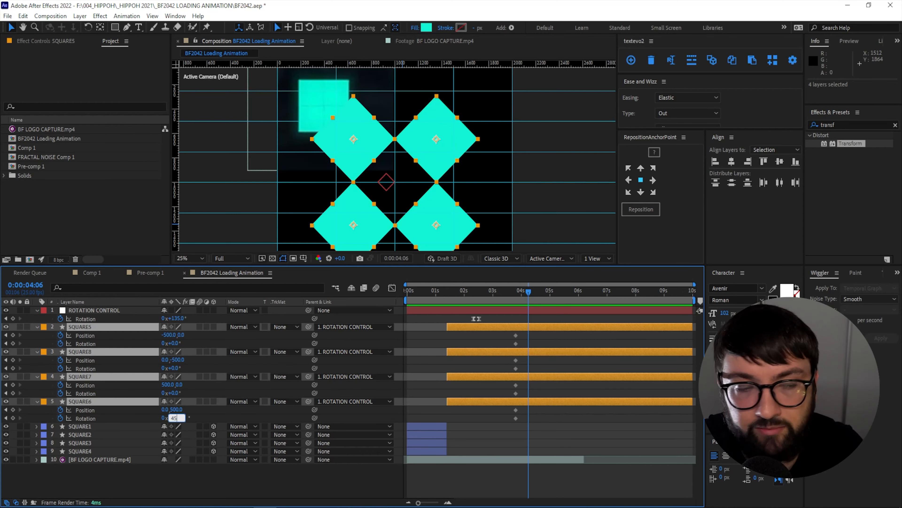
key(Return)
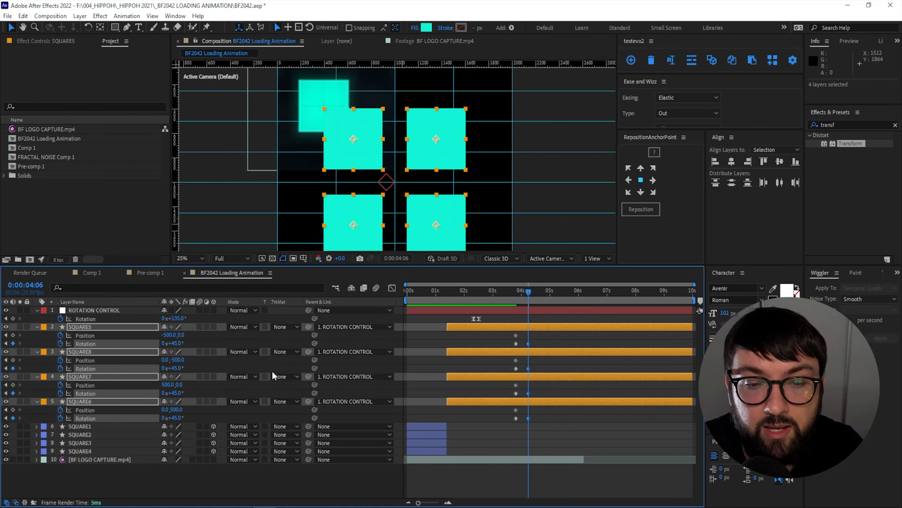
mouse_move(530, 295)
mouse_down()
mouse_move(518, 297)
mouse_move(529, 300)
mouse_up()
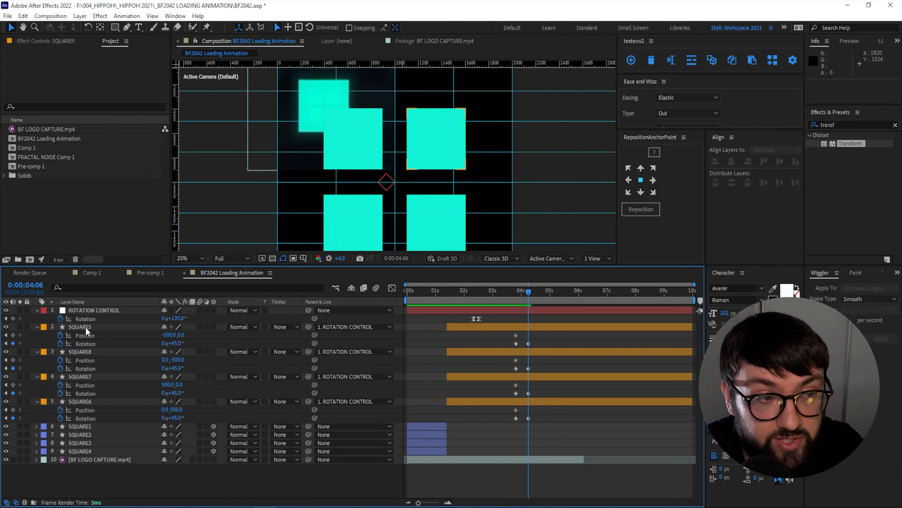
Step: At 0:00:04:06, bring two squares in to the centre guides, setting SQUARE5's Position to -354, 0 and SQUARE8's to 0, -354
click(86, 326)
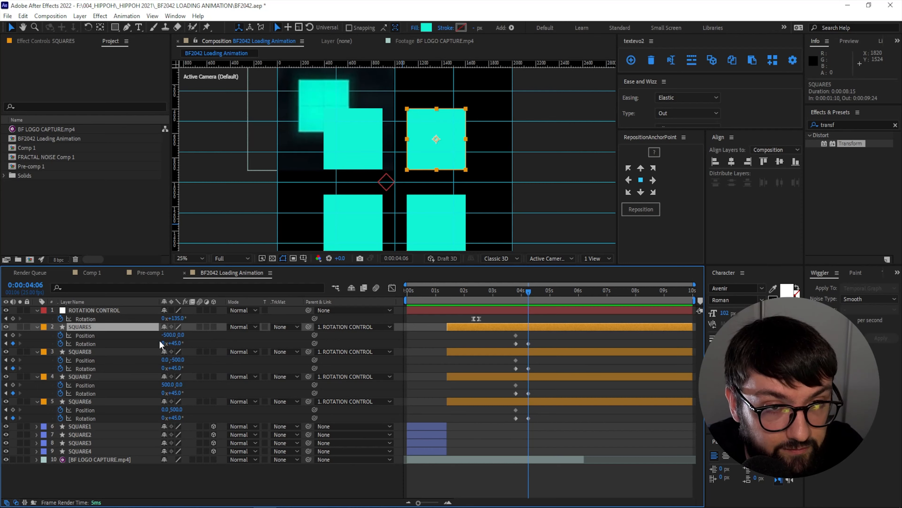
drag(171, 334, 232, 330)
click(171, 335)
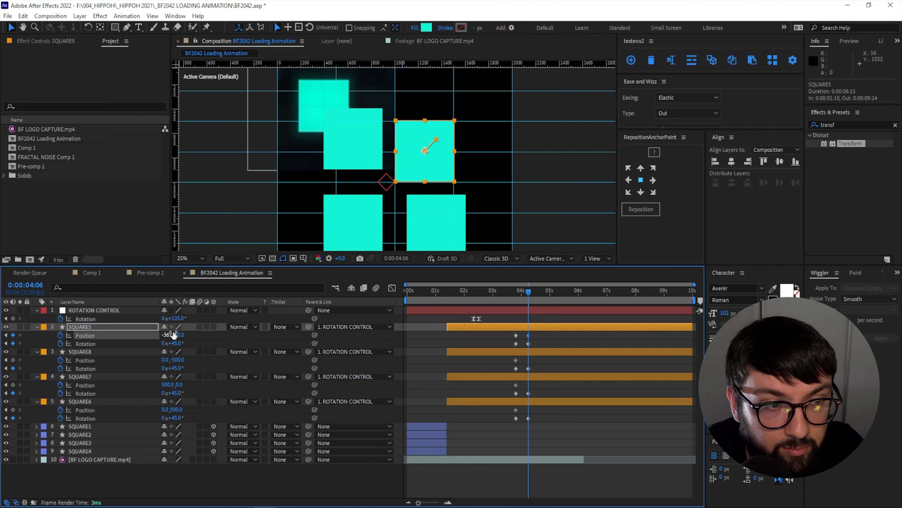
text(-)
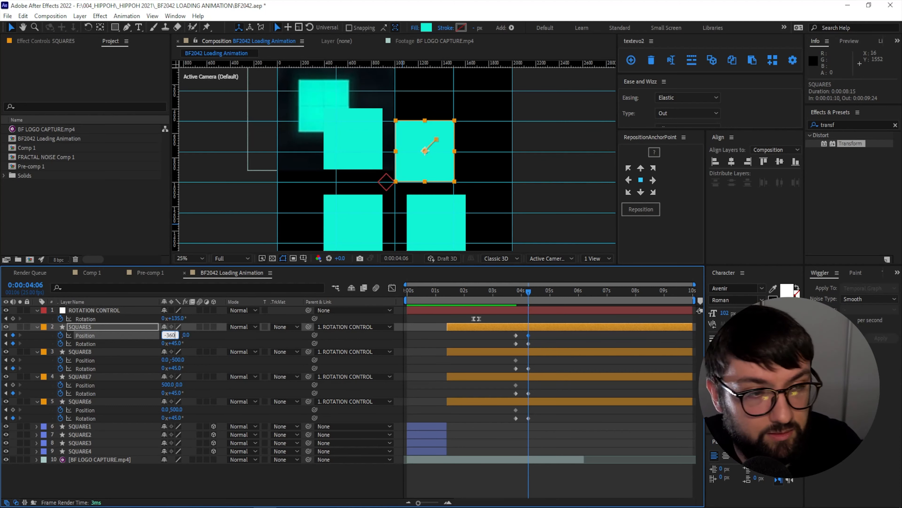
key(Return)
scroll(366, 213, up, 3)
drag(333, 242, 328, 176)
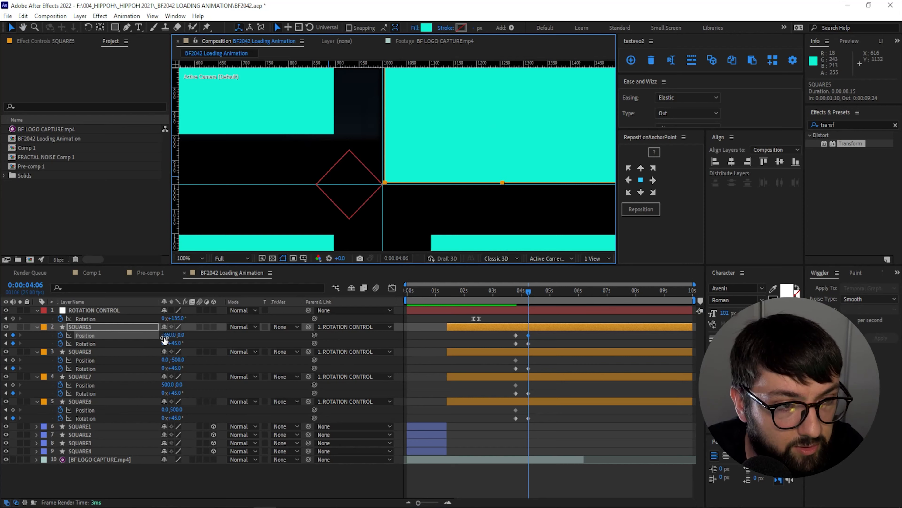
drag(167, 334, 205, 366)
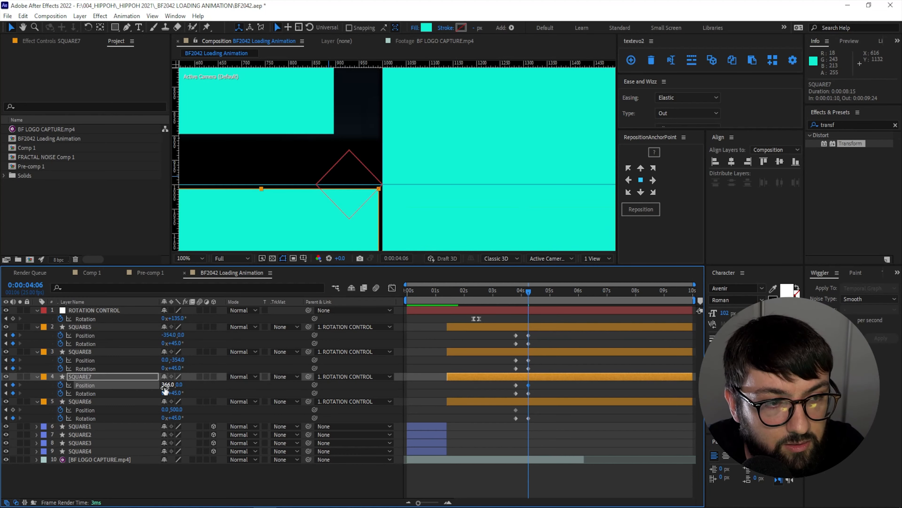
Step: Set SQUARE7's Position to 354, 0 and SQUARE6's to 0, 354, then deselect the layers
click(173, 384)
text(354)
key(Return)
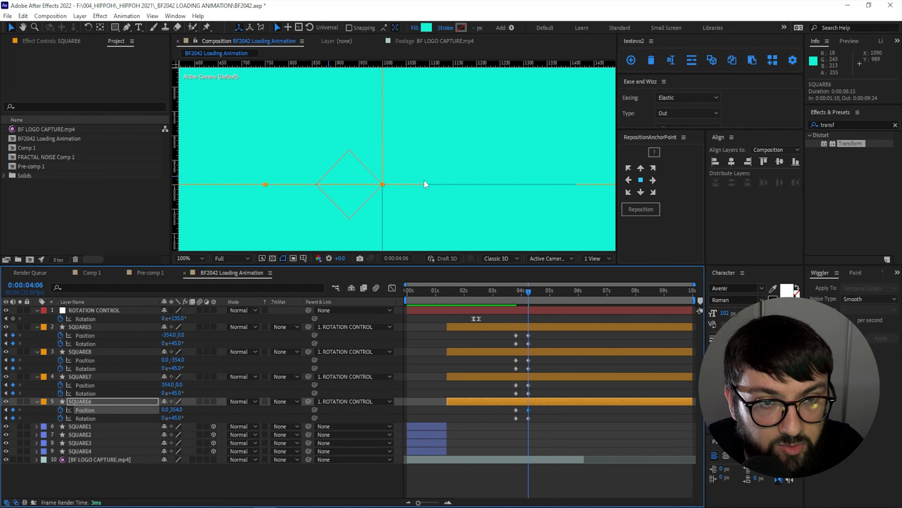
scroll(423, 180, down, 2)
scroll(423, 180, down, 1)
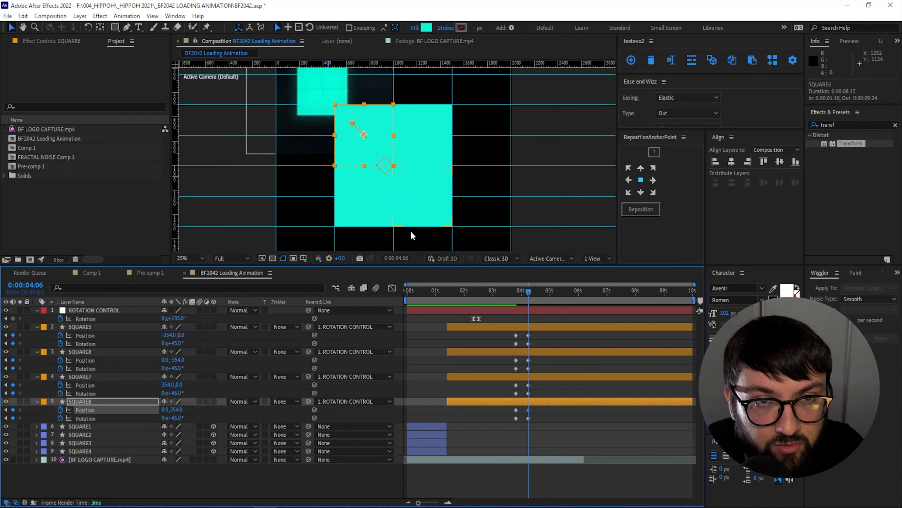
click(364, 475)
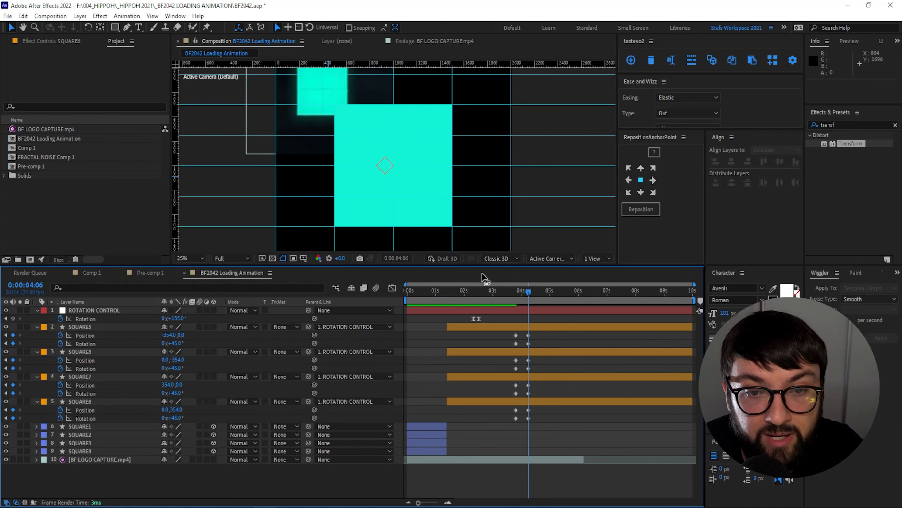
Step: Go back three frames to 0:00:04:03 and set the Rotation of all four square layers to 50° as an overshoot
drag(520, 291, 527, 301)
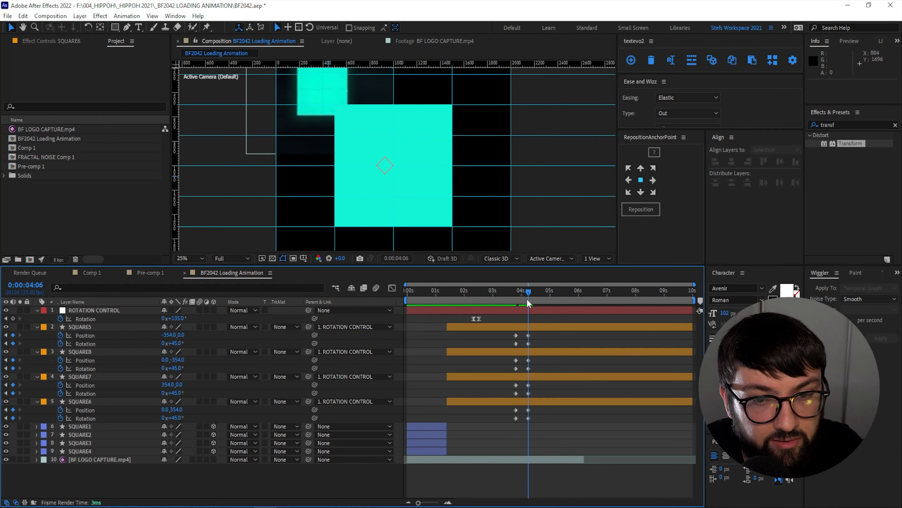
key(Page_Up)
key(Page_Up)
key(Page_Up)
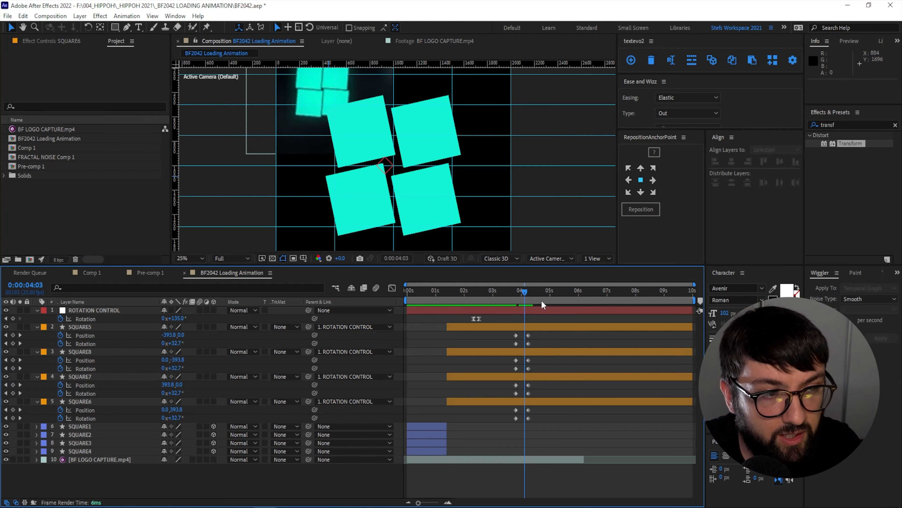
click(87, 326)
shift+click(90, 401)
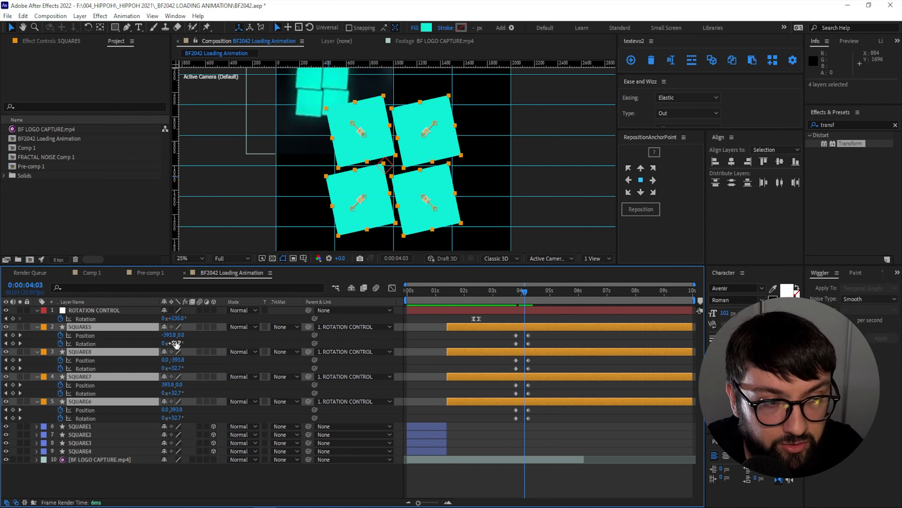
text(50)
key(Return)
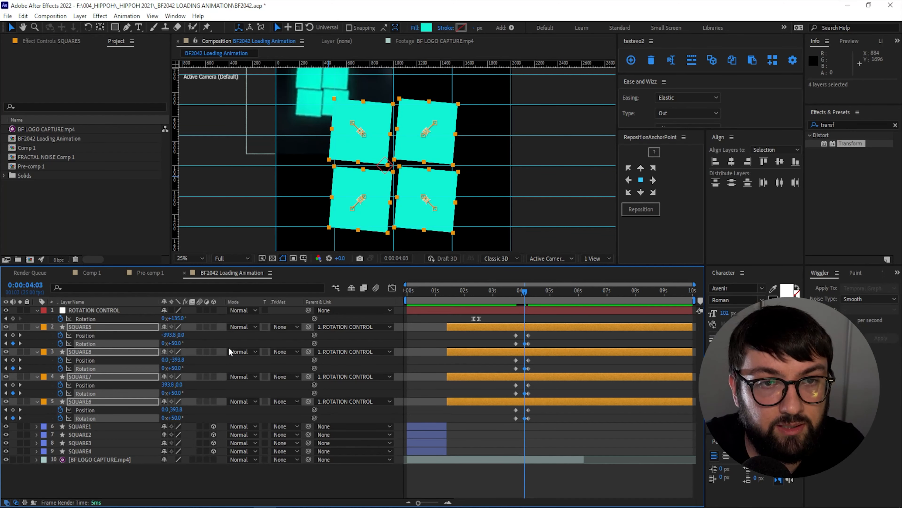
Step: Preview the squares merging with the rotation overshoot from just before 0:00:03:20
drag(519, 292, 515, 292)
key(space)
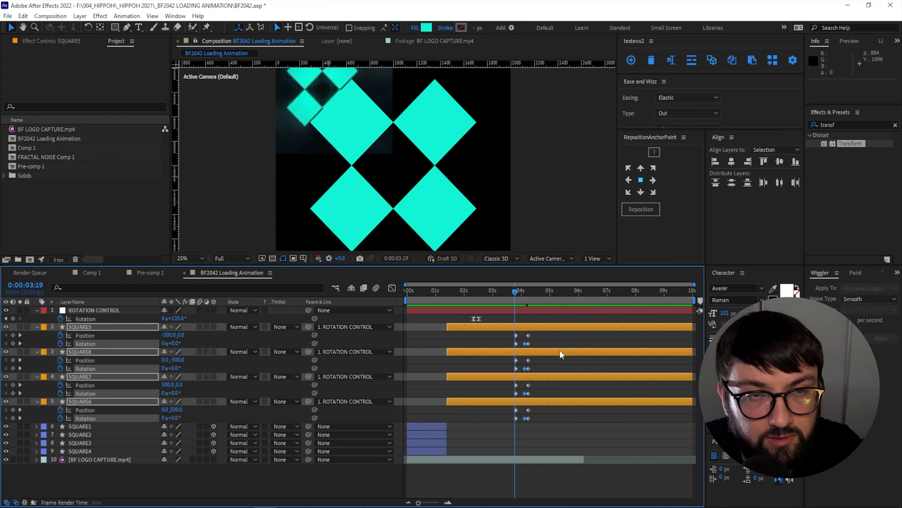
key(space)
click(514, 291)
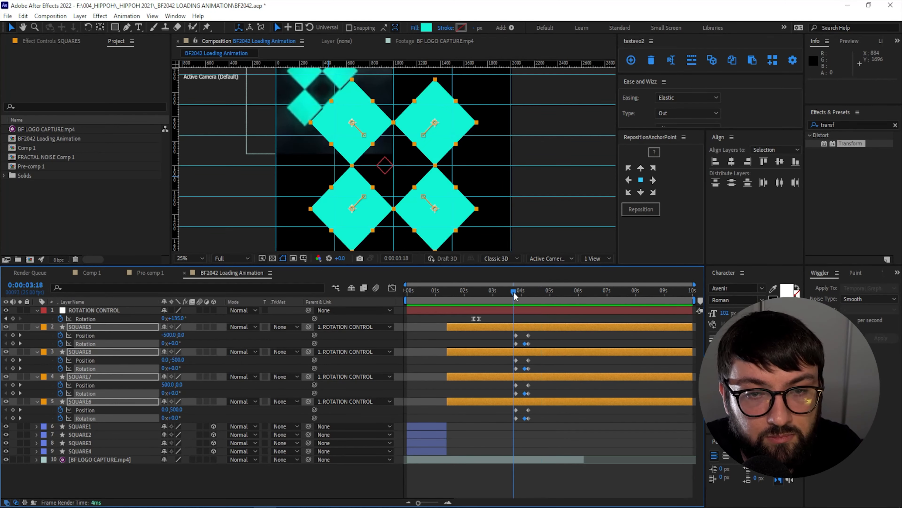
key(space)
Step: Apply Easy Ease to all Position and Rotation keyframes of the four square layers
drag(518, 292, 528, 297)
drag(512, 332, 545, 438)
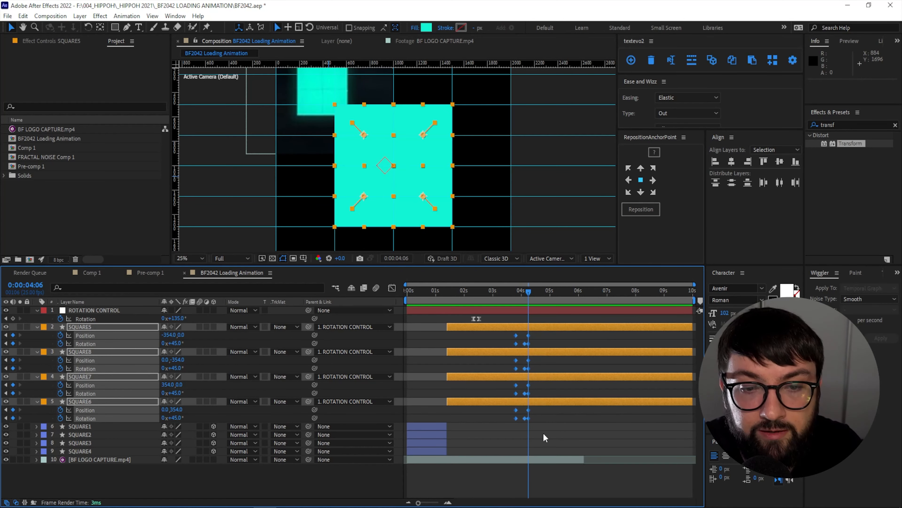
key(F9)
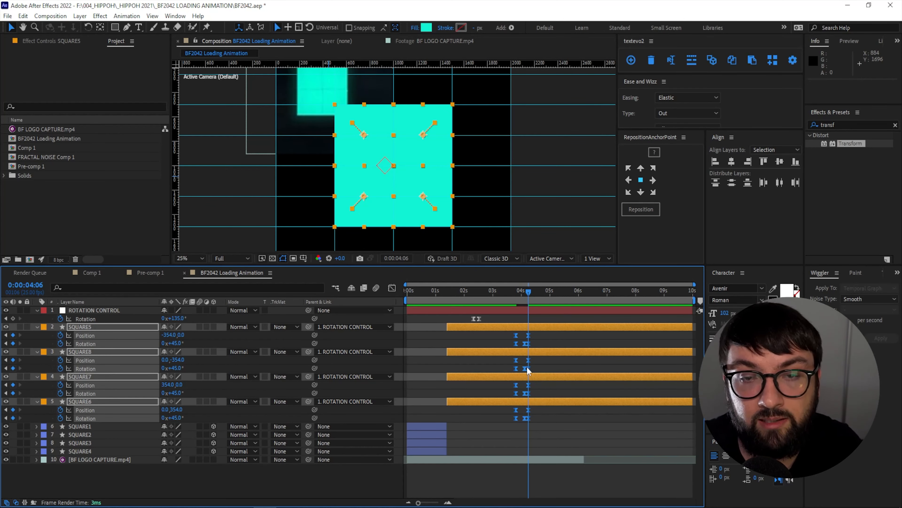
Step: Deselect the layers and play back the eased merge of the squares from 0:00:03:17
drag(525, 292, 512, 291)
click(648, 338)
key(space)
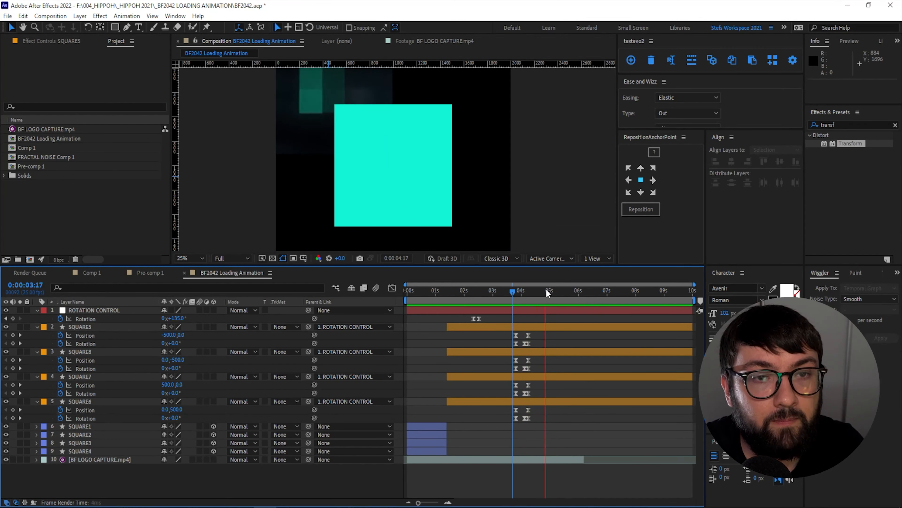
Step: Reveal the Scale and Opacity keyframes of the SQUARE5, SQUARE6, SQUARE7 and SQUARE8 layers
drag(596, 299, 545, 308)
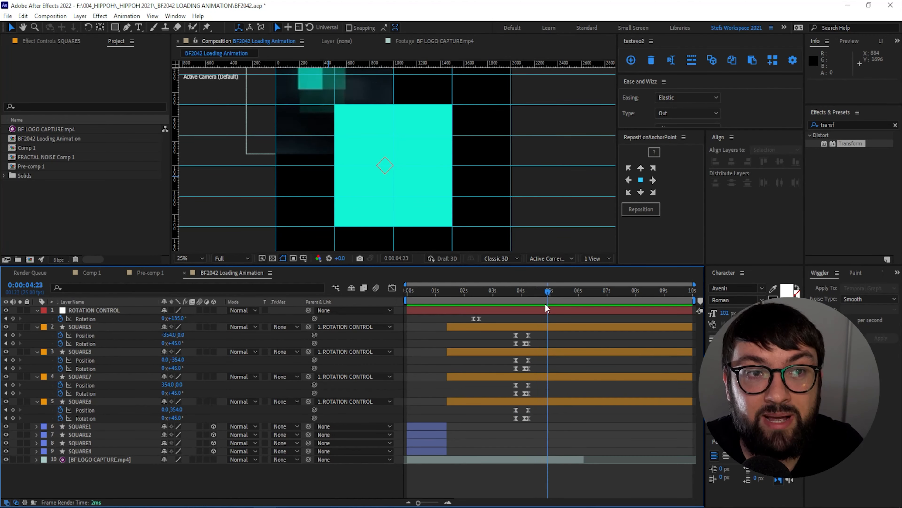
click(79, 328)
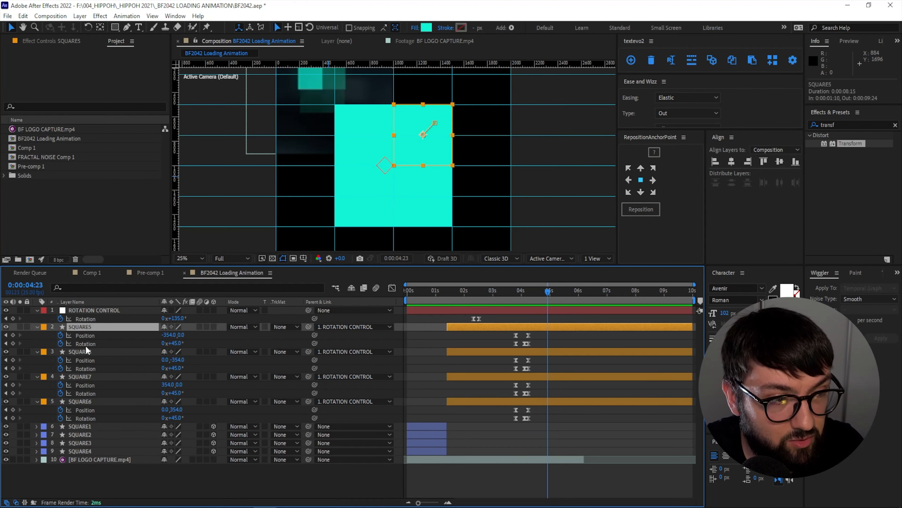
shift+click(85, 401)
key(s)
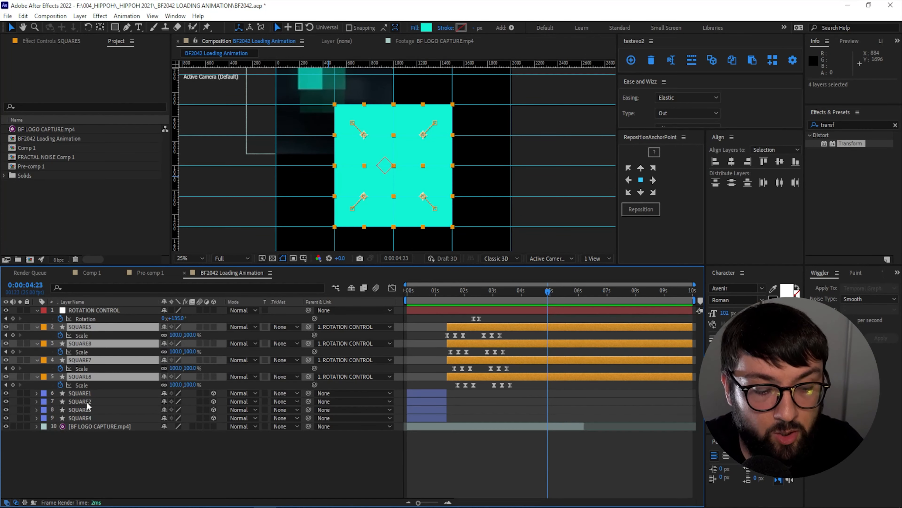
key(shift+t)
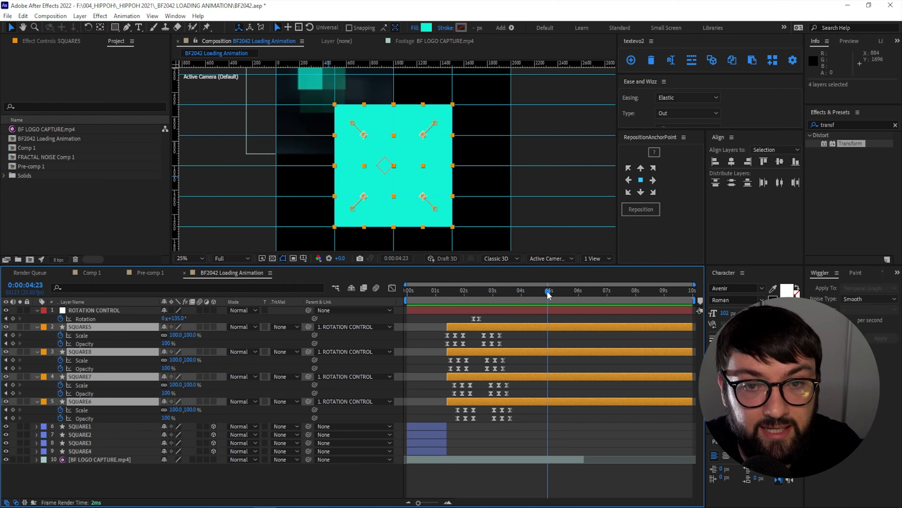
Step: Copy SQUARE6's second group of Scale and Opacity keyframes and paste it at 0:00:04:08
drag(548, 291, 532, 292)
click(349, 123)
click(348, 123)
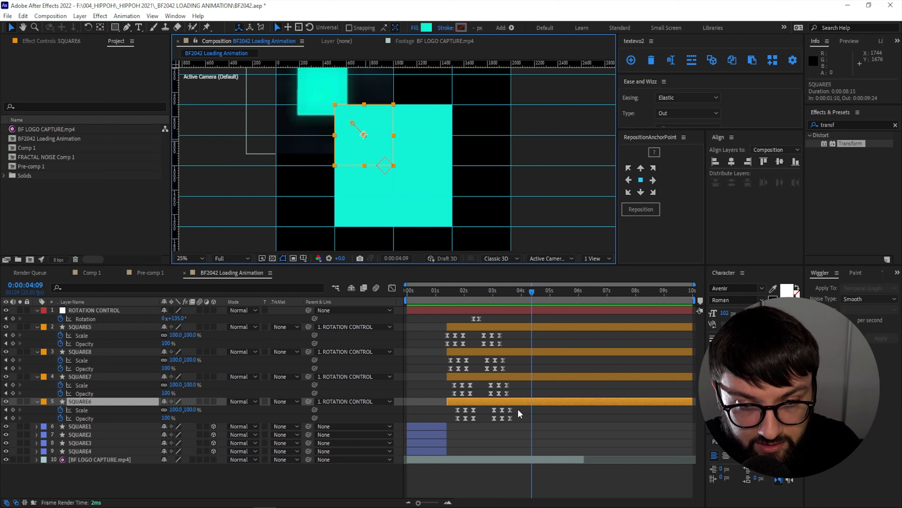
drag(517, 408, 487, 420)
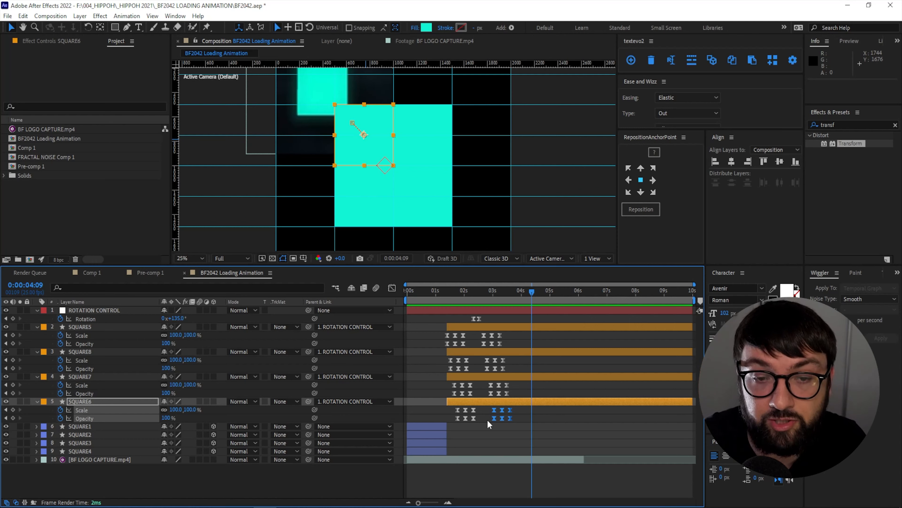
drag(517, 291, 530, 291)
drag(516, 407, 490, 421)
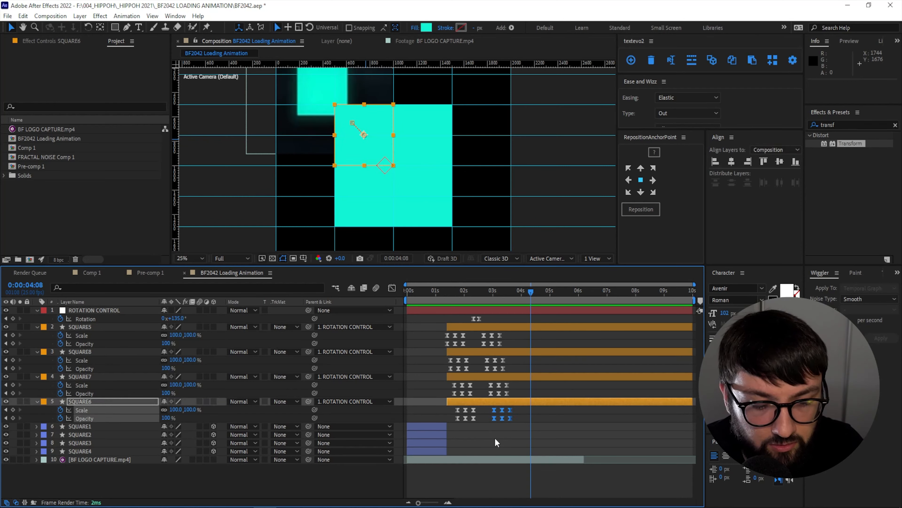
key(ctrl+c)
key(ctrl+v)
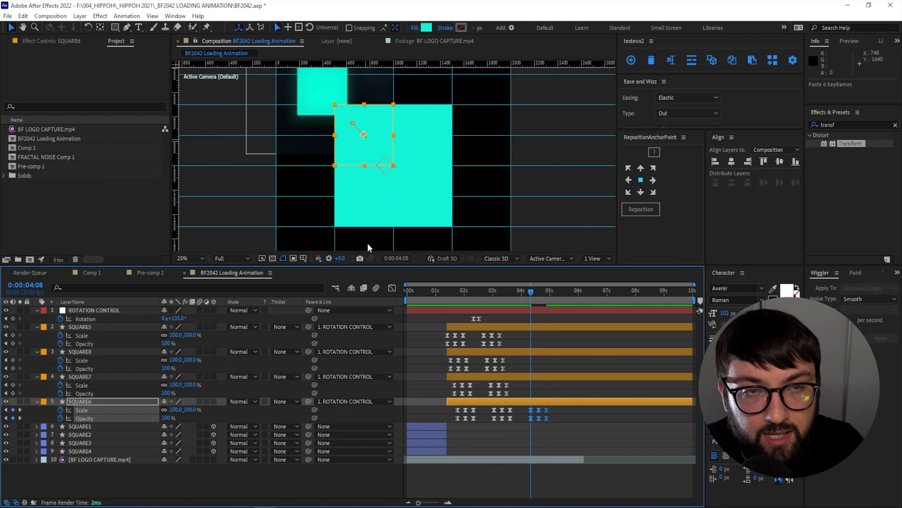
Step: Go three frames on to 0:00:04:11 and paste a copy of SQUARE5's second group of Scale and Opacity keyframes
click(419, 143)
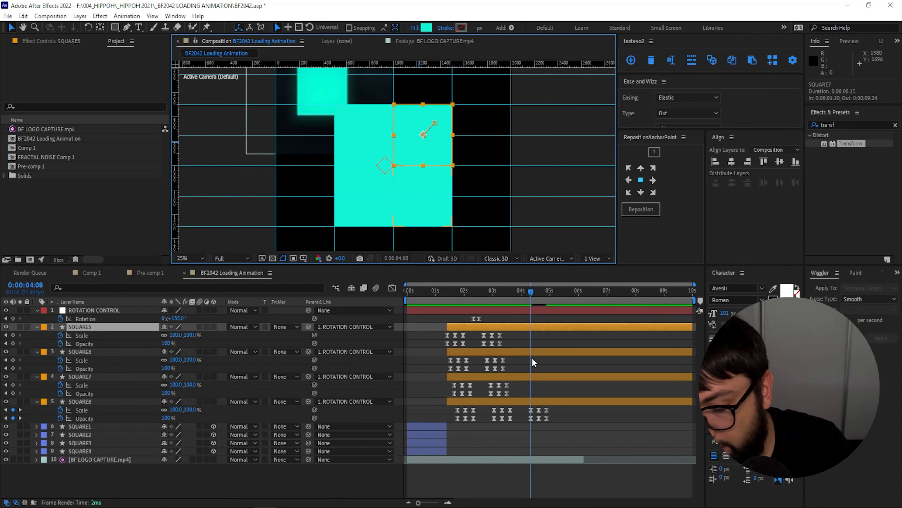
key(Page_Down)
key(Page_Down)
key(Page_Down)
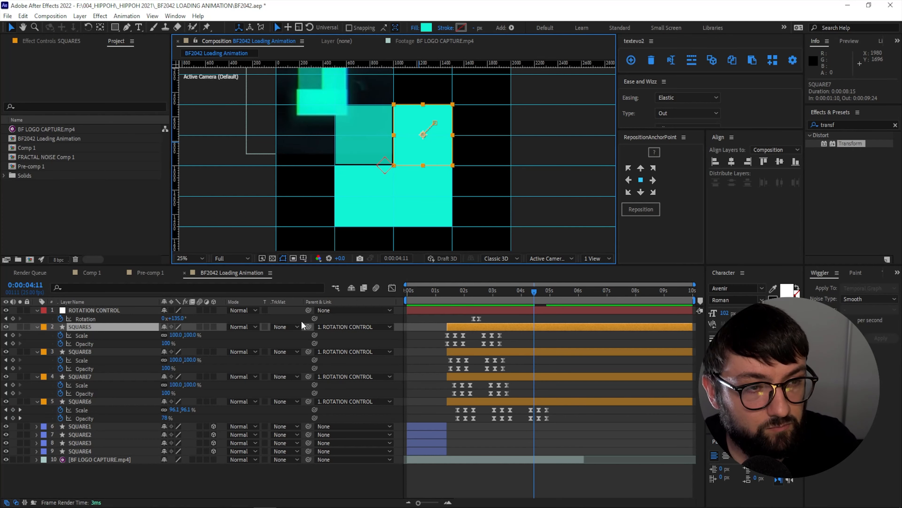
drag(511, 333, 480, 343)
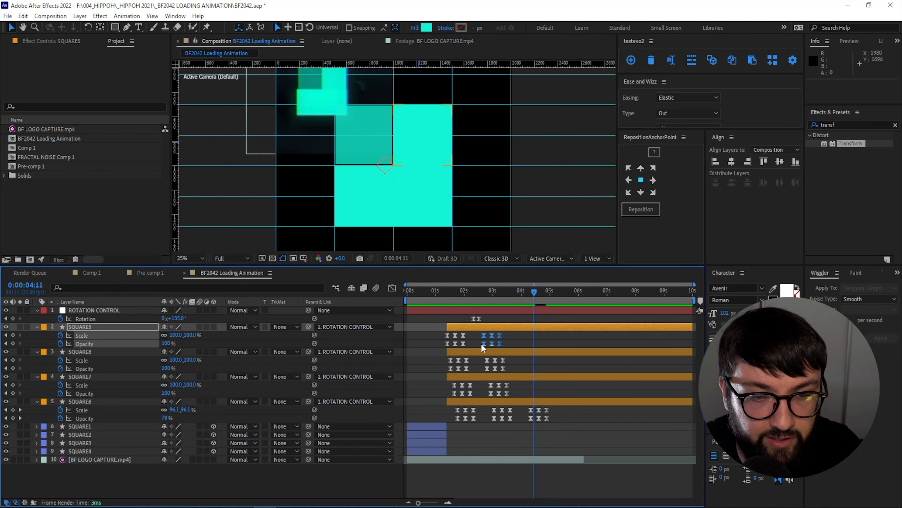
key(ctrl+c)
key(ctrl+v)
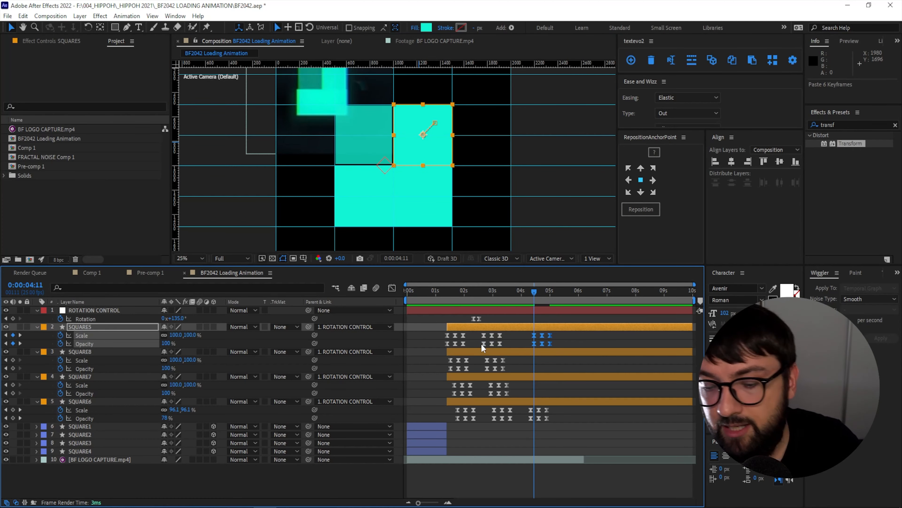
Step: Paste a copy of SQUARE8's second group of Scale and Opacity keyframes three frames further on, at 0:00:04:14
click(426, 213)
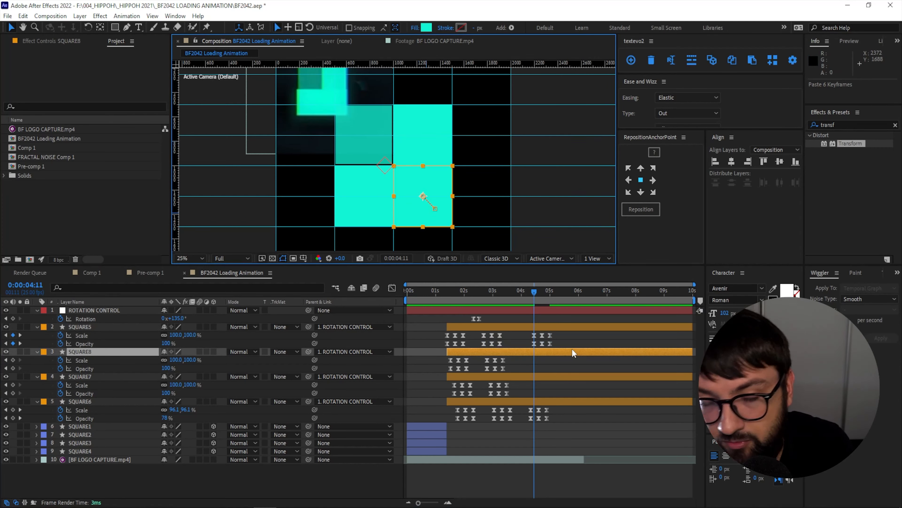
key(Page_Down)
key(Page_Down)
key(Page_Down)
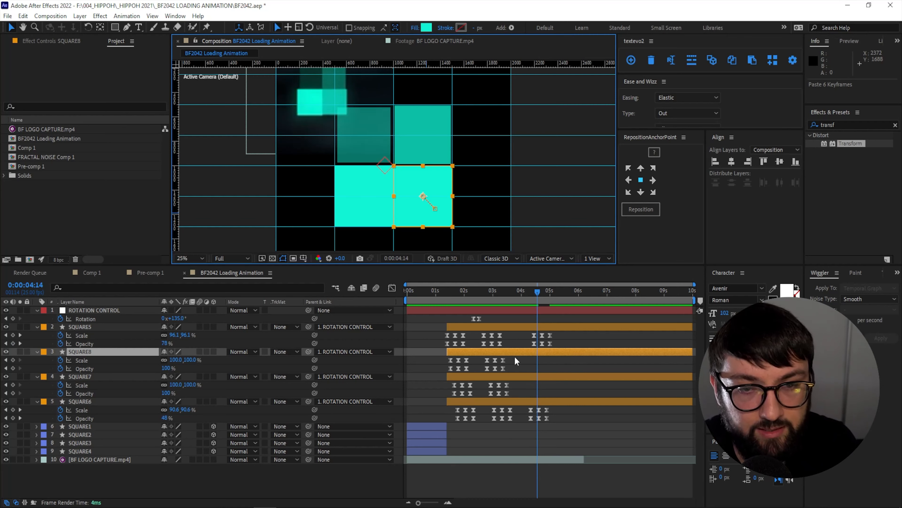
drag(511, 362, 480, 373)
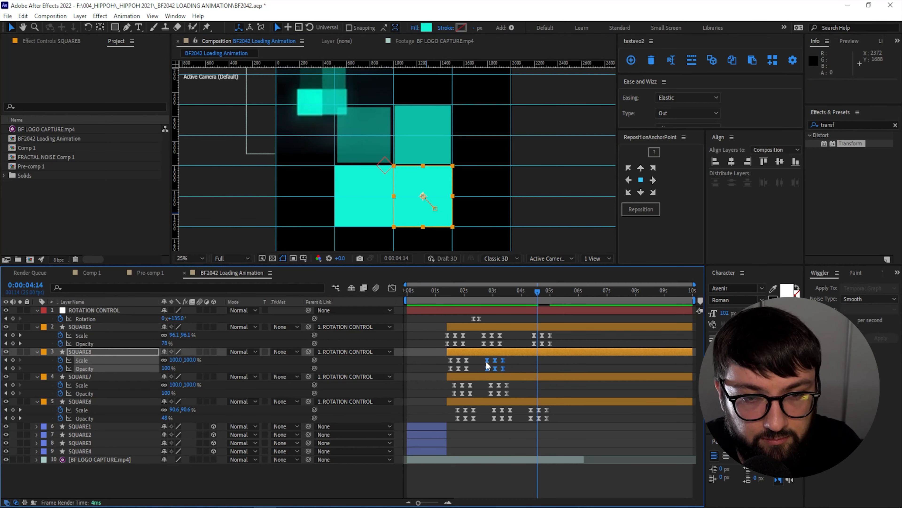
key(ctrl+c)
key(ctrl+v)
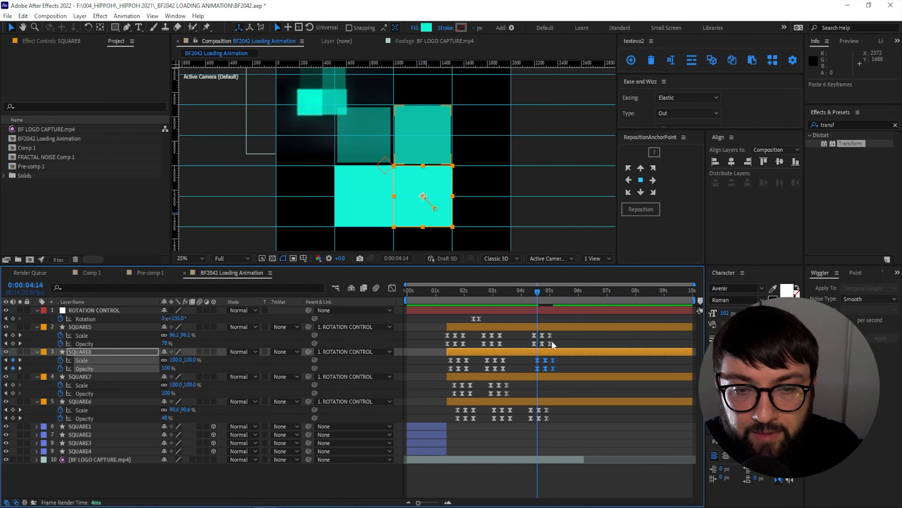
Step: Duplicate SQUARE7's second group of Scale and Opacity keyframes at 0:00:04:17, three frames further on
click(362, 204)
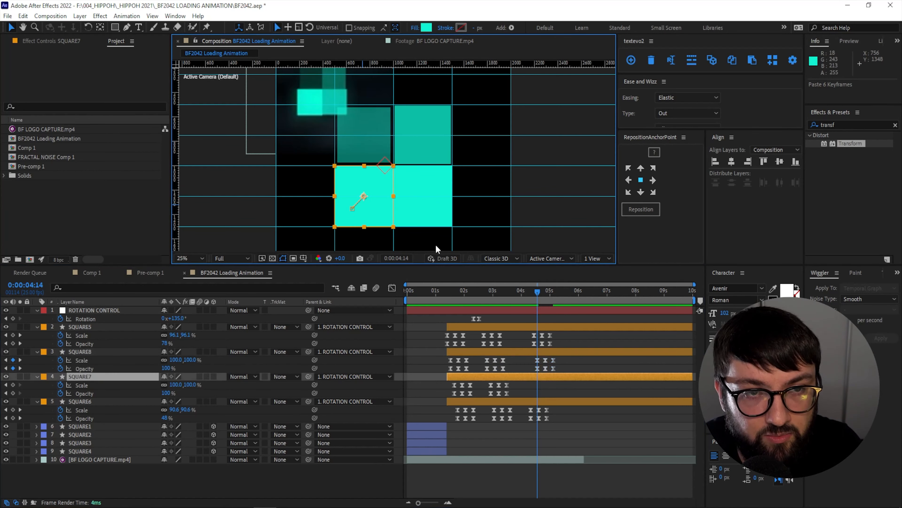
click(528, 385)
key(Page_Down)
key(Page_Down)
key(Page_Down)
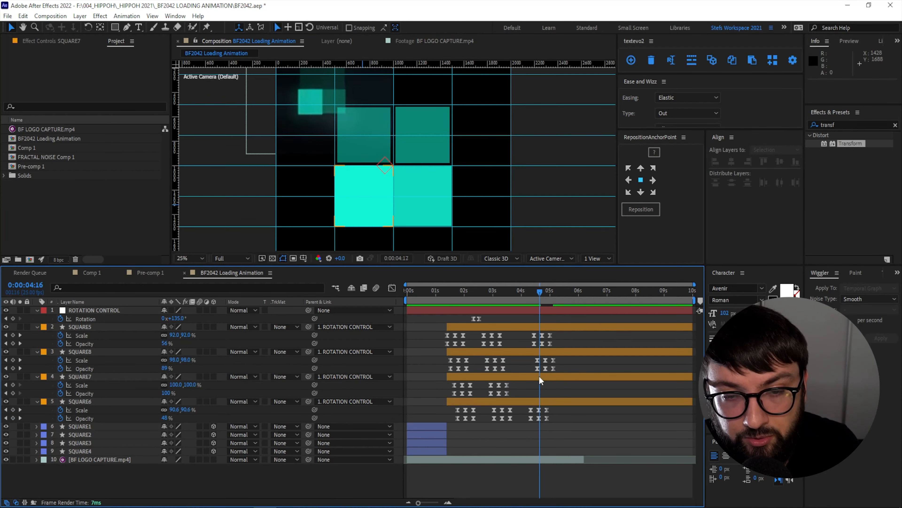
drag(513, 384, 480, 396)
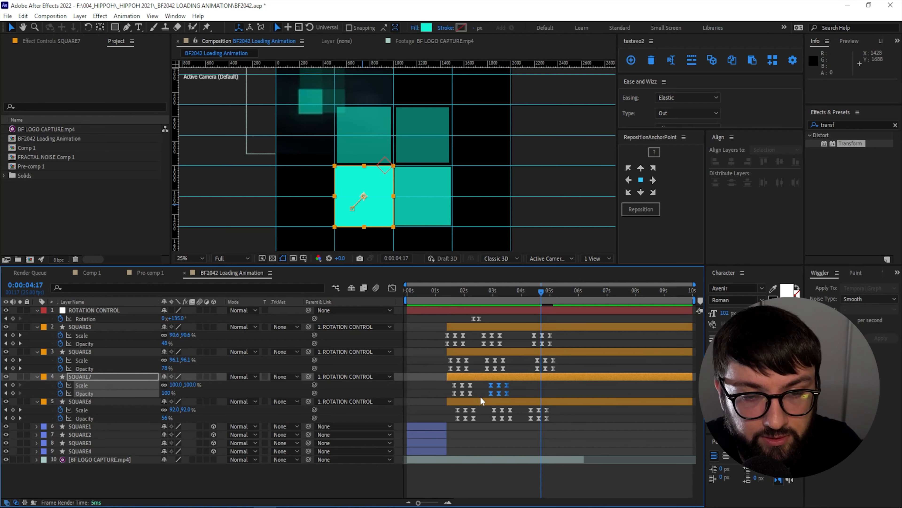
key(ctrl+c)
key(ctrl+v)
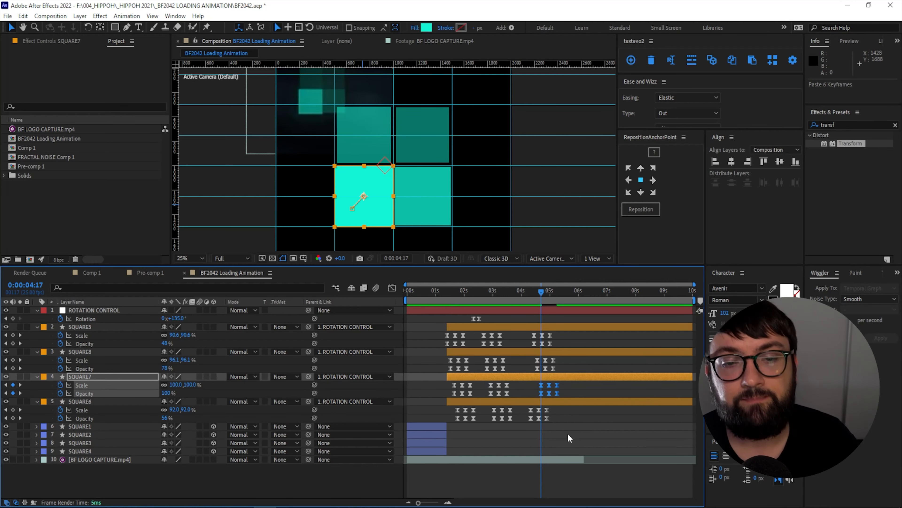
Step: Deselect the keyframes and preview the merged squares' pulse from 0:00:03:20
click(465, 336)
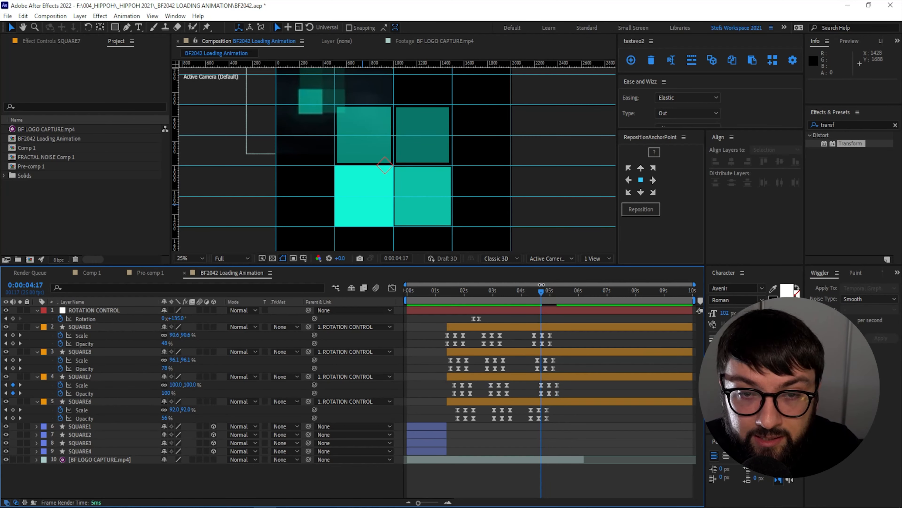
drag(529, 295, 532, 308)
drag(535, 309, 551, 312)
key(space)
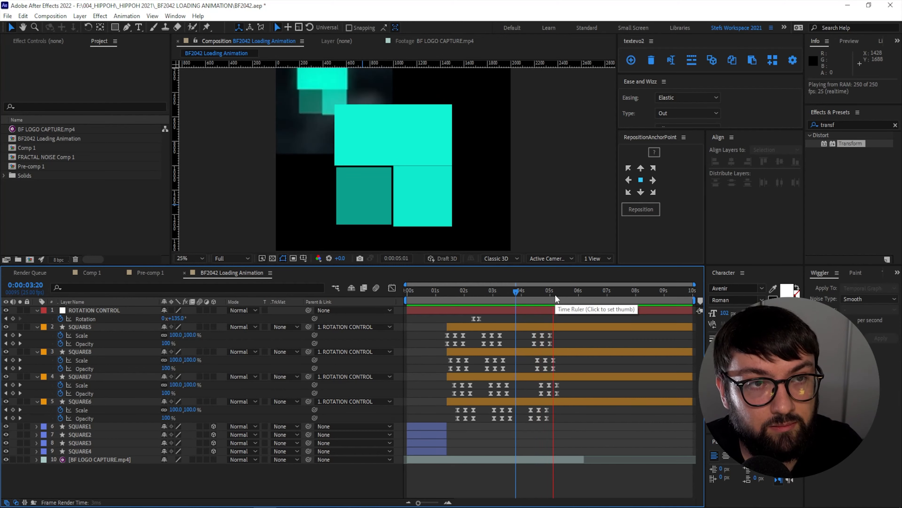
key(space)
Step: End the work area at 0:00:05:09 and trim the composition to the work area
mouse_move(544, 290)
mouse_down()
mouse_move(576, 293)
mouse_move(562, 294)
mouse_up()
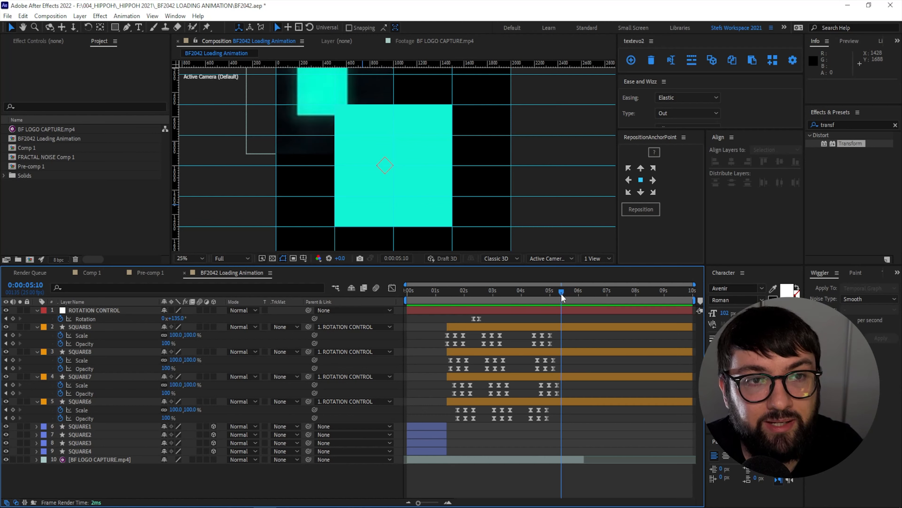
key(Home)
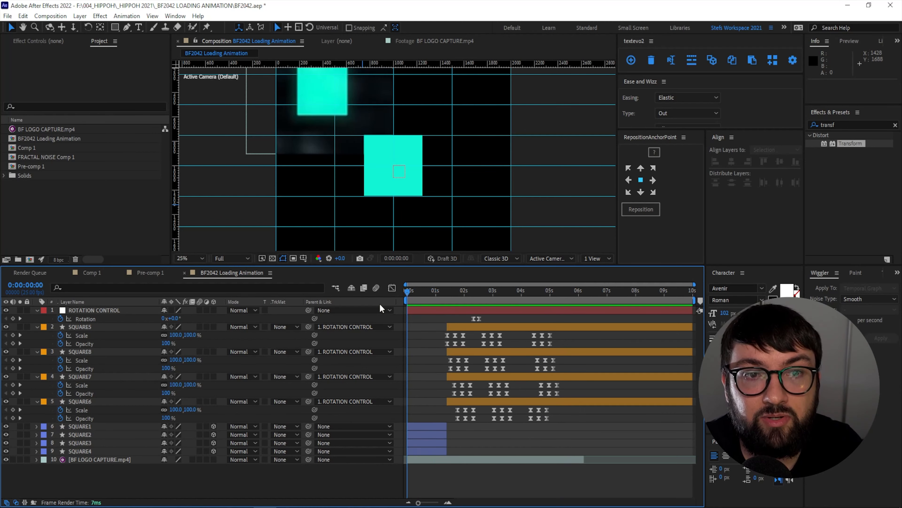
drag(408, 305, 560, 309)
key(n)
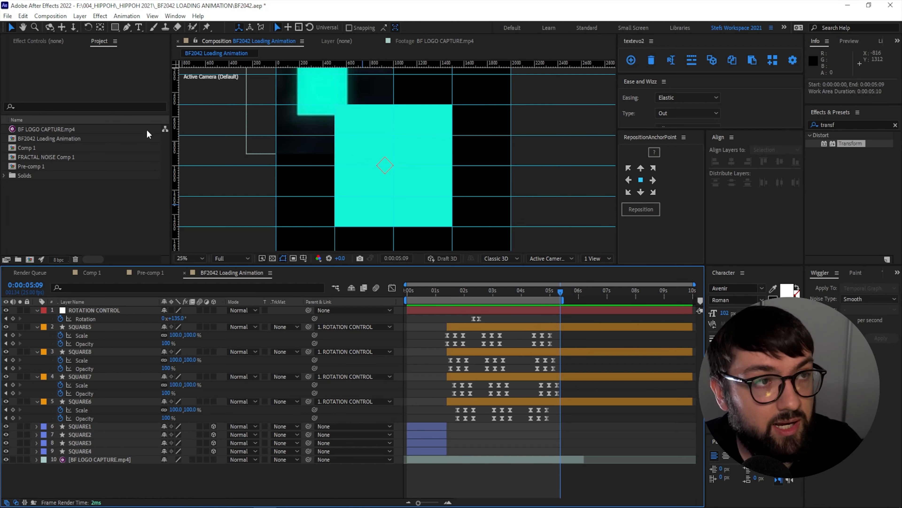
click(50, 16)
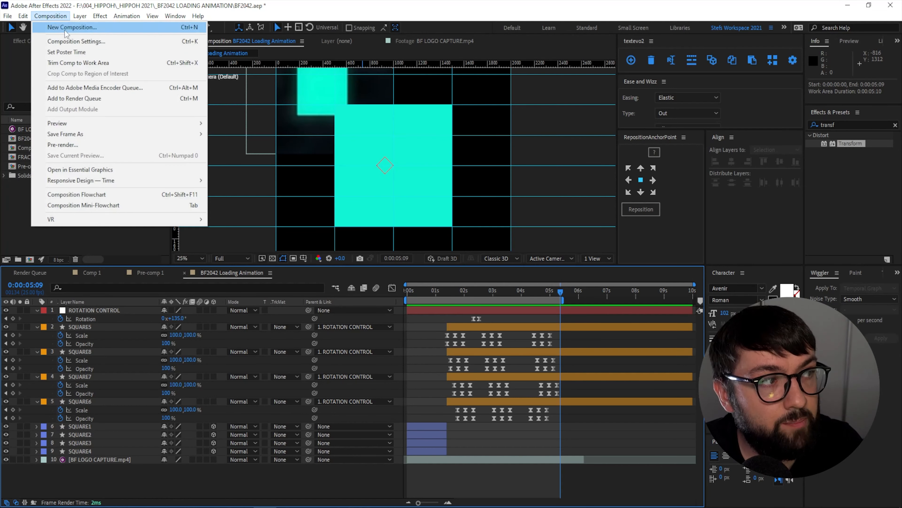
click(83, 64)
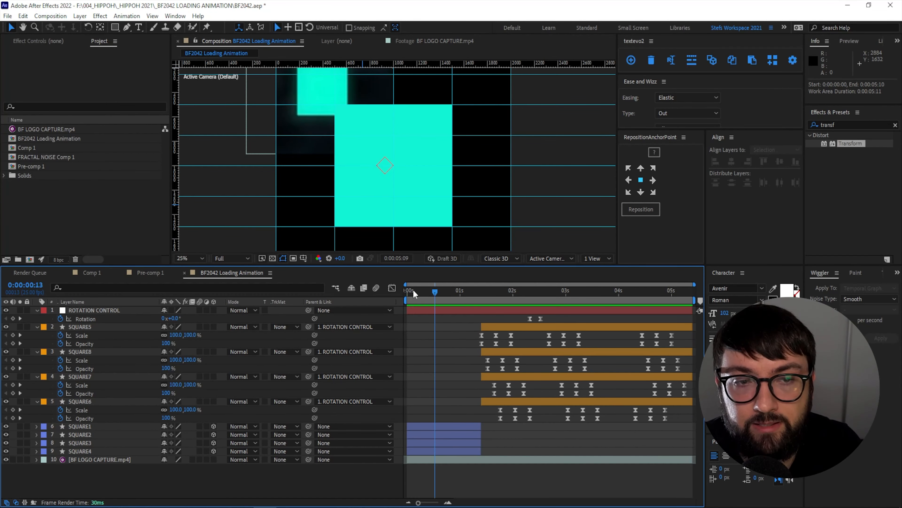
Step: Hide the BF LOGO CAPTURE.mp4 layer and the guides, and fit the whole composition in the viewer
key(space)
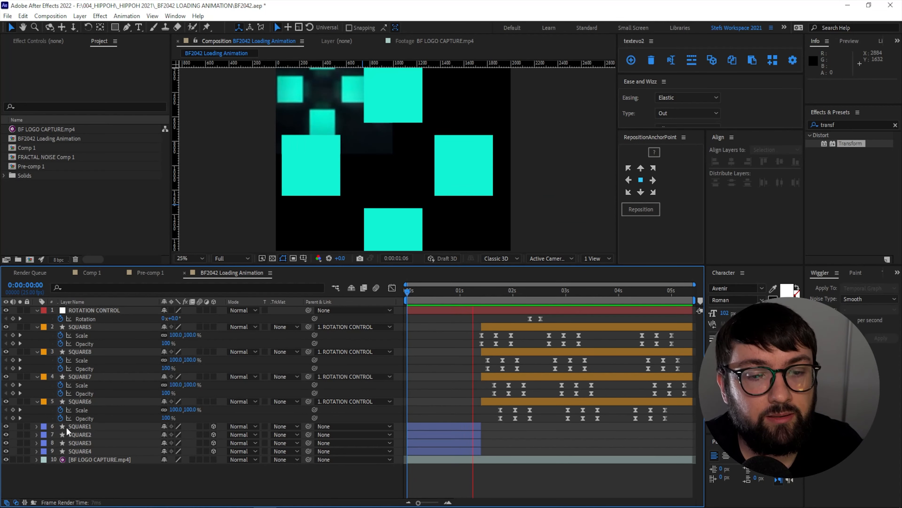
key(space)
click(4, 460)
click(196, 258)
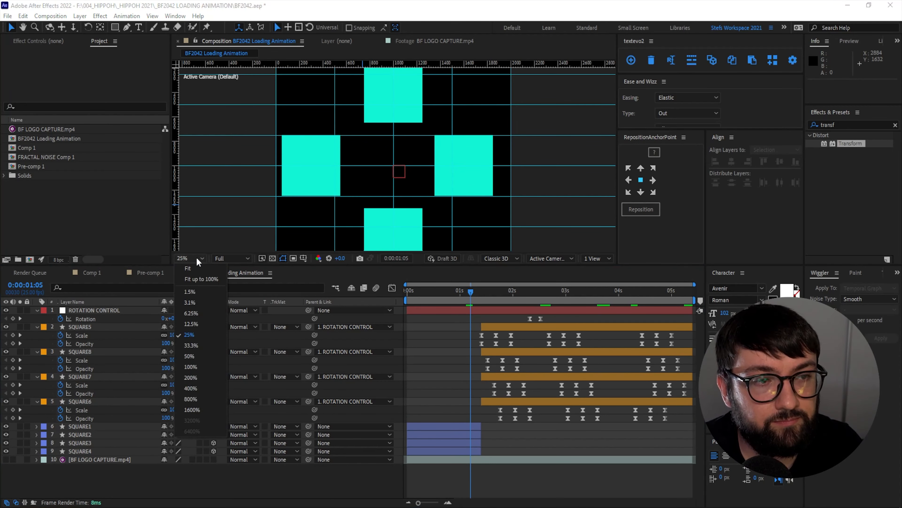
click(196, 268)
key(Home)
key(ctrl+semicolon)
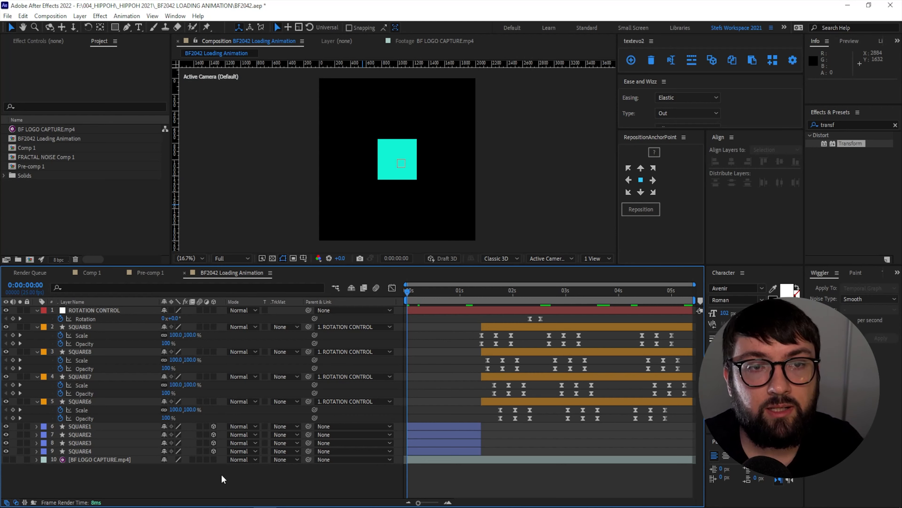
Step: Preview the whole animation from the start, then go to 0:00:00:17 and show the BF LOGO CAPTURE.mp4 layer again
key(space)
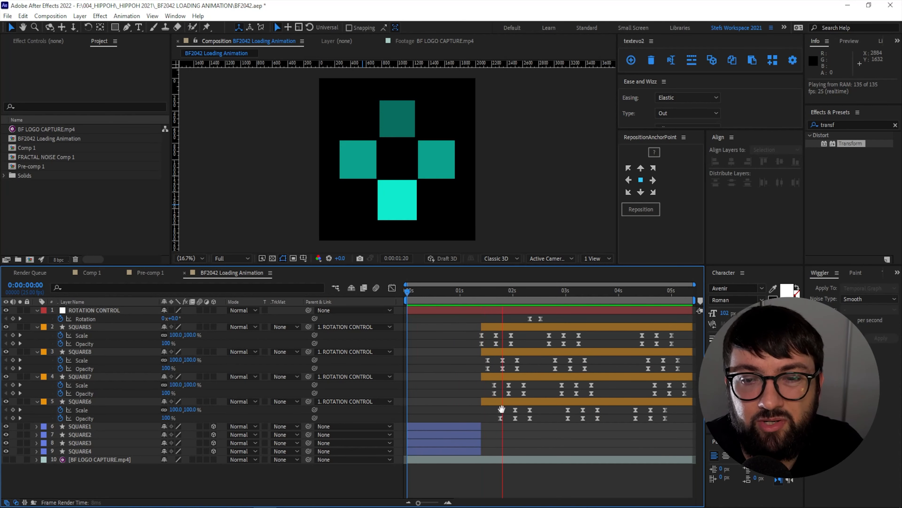
drag(623, 292, 442, 292)
click(6, 459)
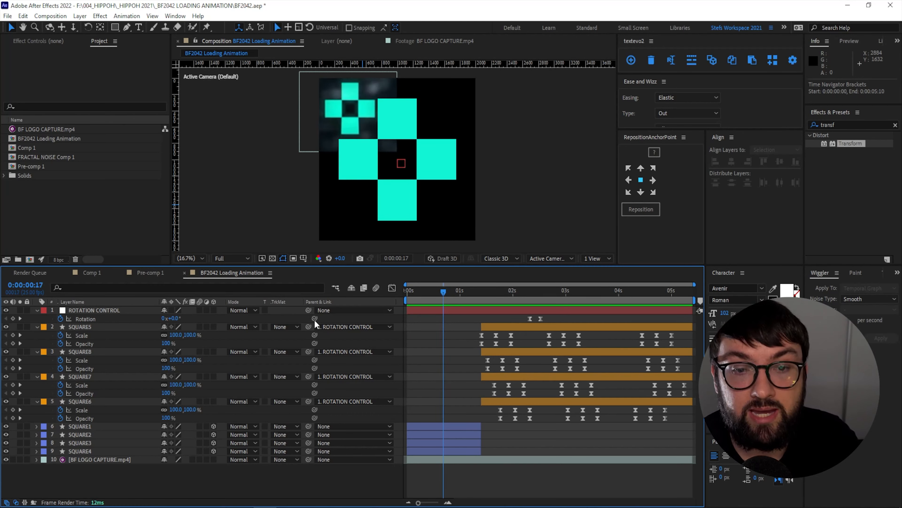
Step: Collapse the revealed properties of ROTATION CONTROL and the SQUARE5 to SQUARE8 layers in the timeline
click(37, 310)
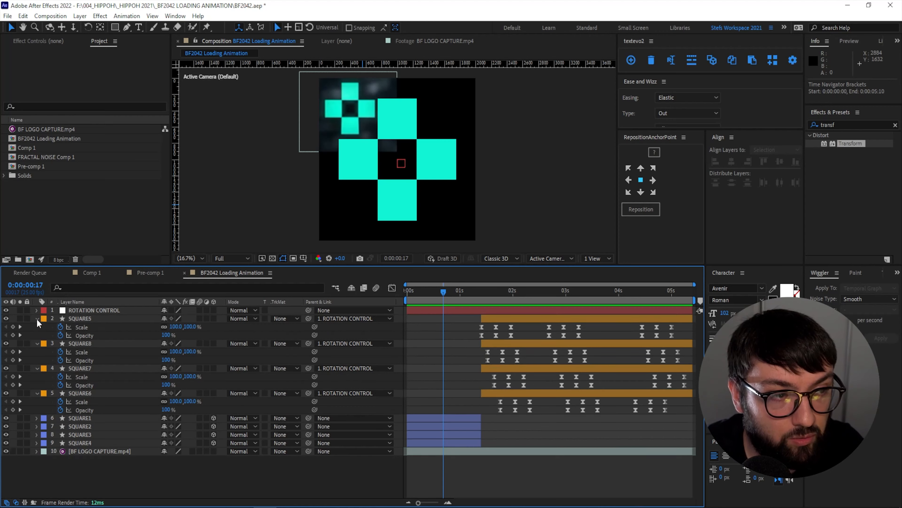
click(37, 319)
click(37, 327)
click(37, 335)
click(37, 343)
Step: Add a new null object above the ROTATION CONTROL layer
click(79, 16)
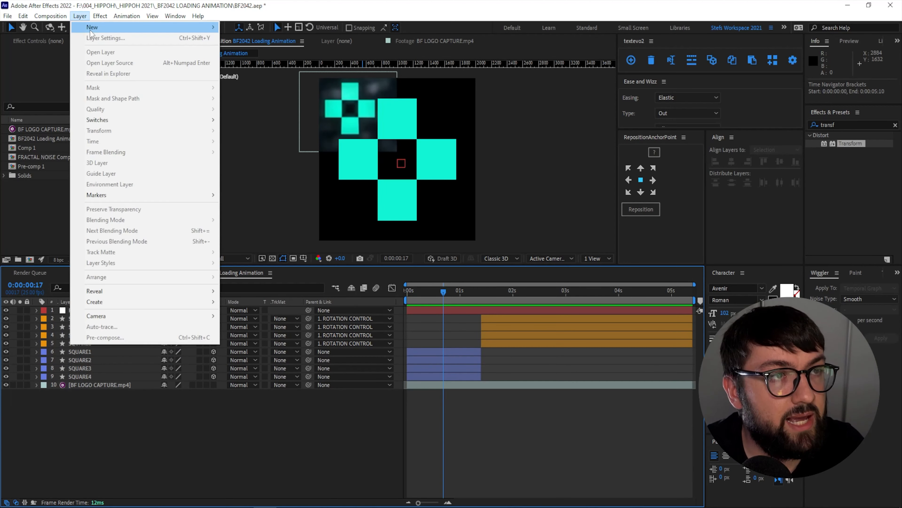
mouse_move(92, 27)
click(249, 71)
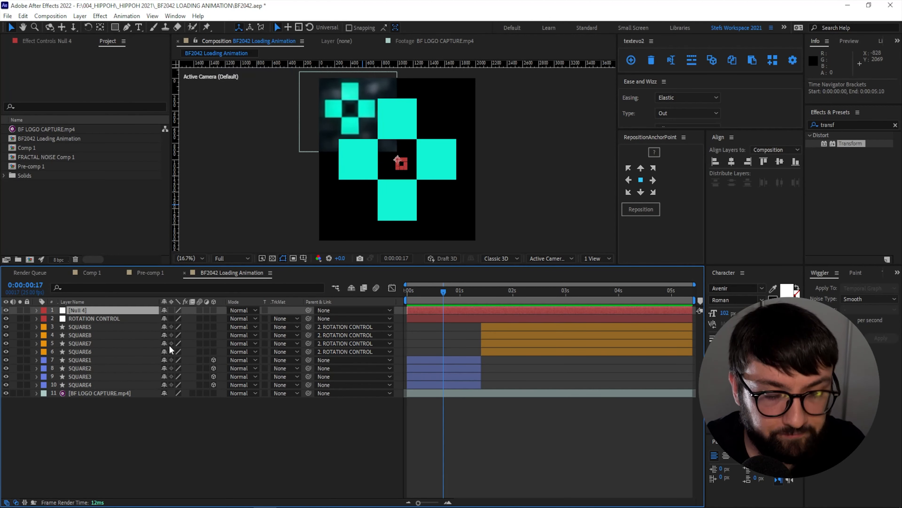
Step: Rename the new null object as SCALE CONTROL
key(Return)
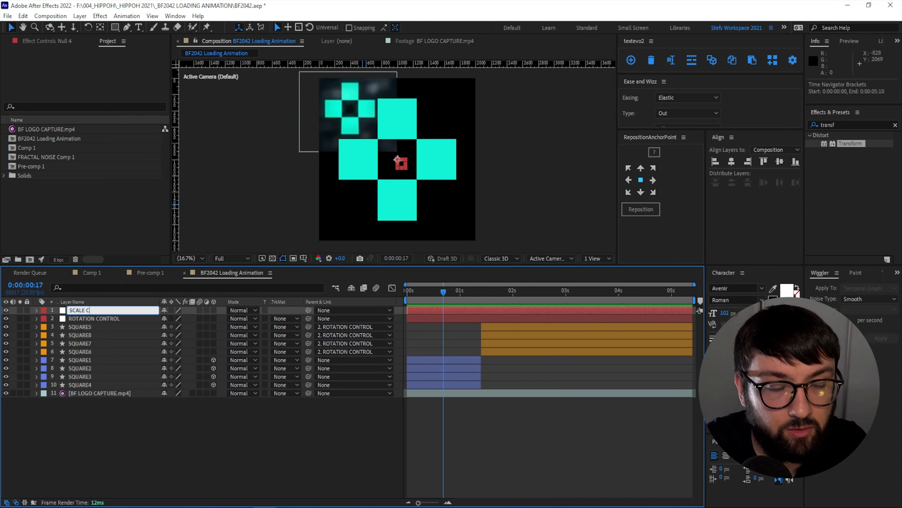
text(SCALE CONTROL)
key(Return)
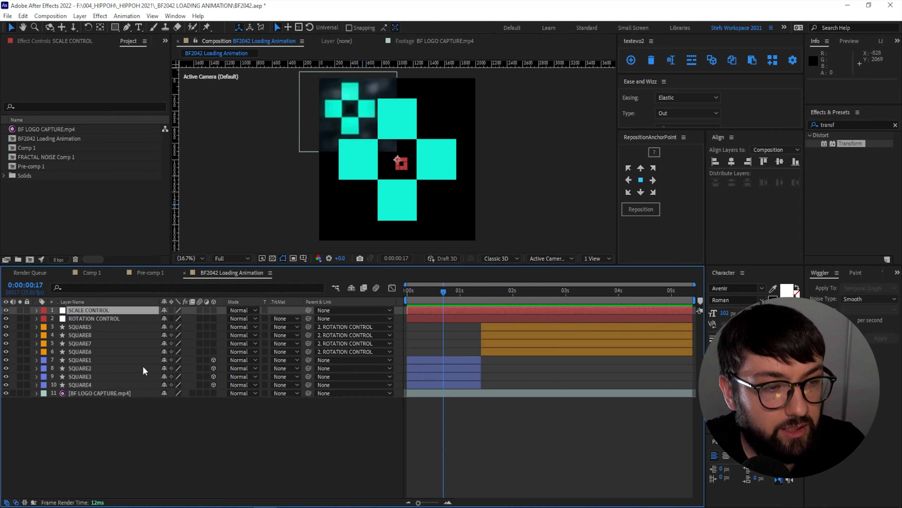
Step: Parent the SQUARE1 to SQUARE4 layers to the SCALE CONTROL null
click(102, 362)
shift+click(104, 385)
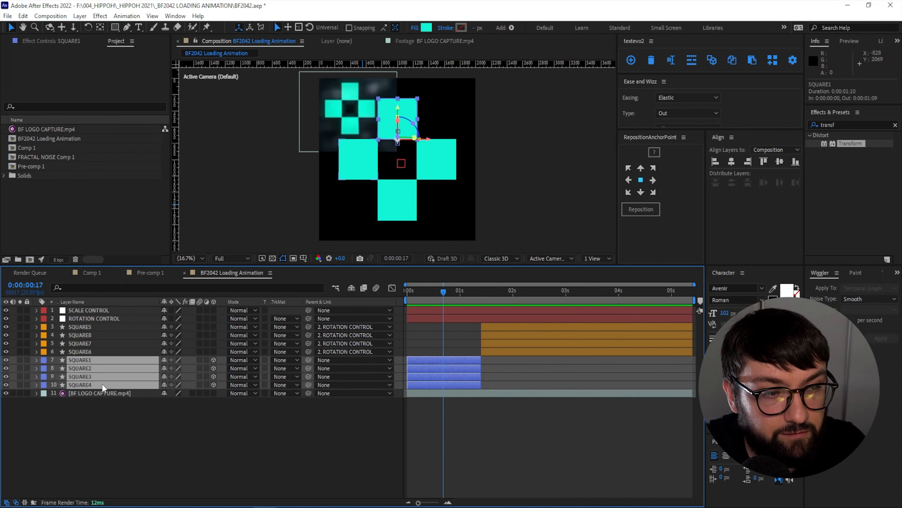
drag(298, 368, 110, 311)
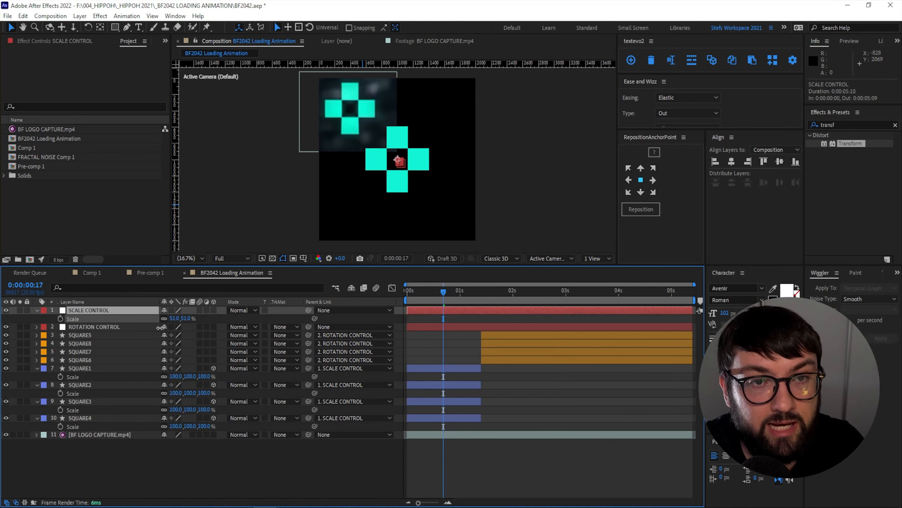
Step: Keyframe SCALE CONTROL's Scale at 100% at 0:00:00:17 and at 151% at 0:00:00:00
drag(169, 328, 192, 341)
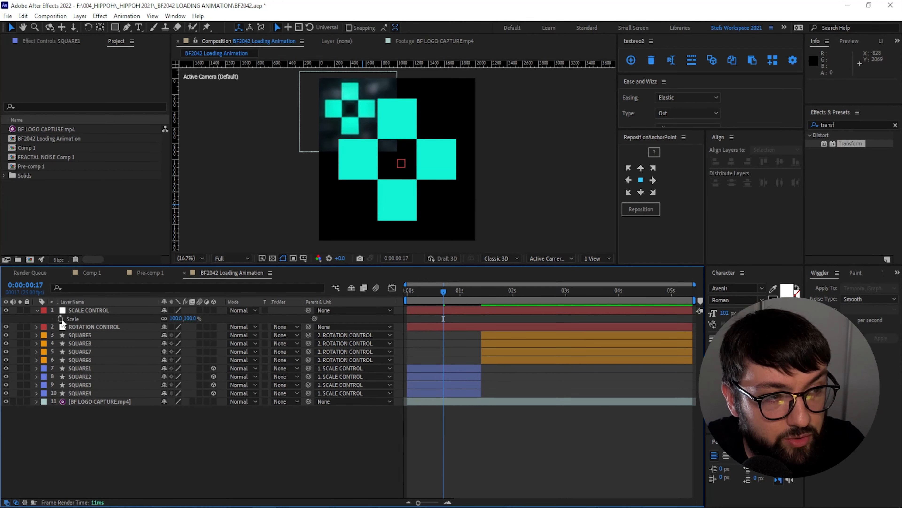
click(60, 319)
drag(440, 291, 397, 291)
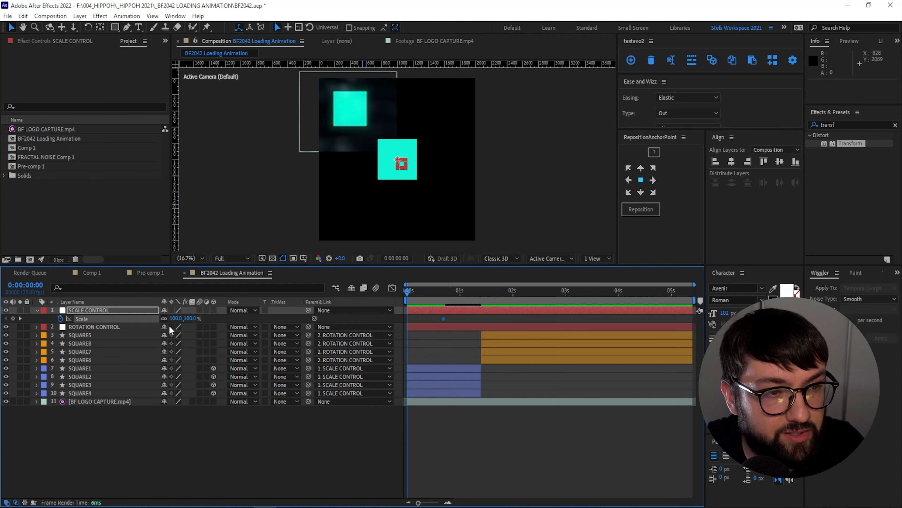
drag(175, 318, 202, 320)
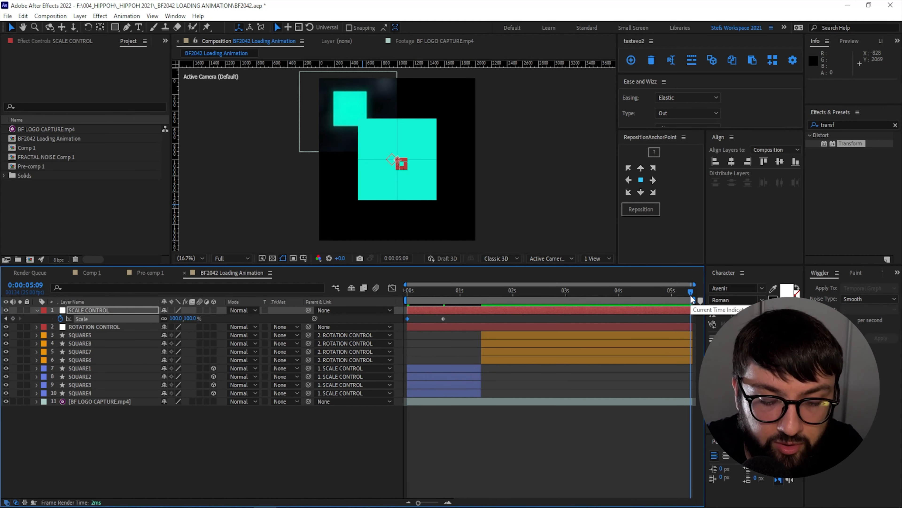
Step: Using the guides, match the opening square to the size of the closing square by setting SCALE CONTROL's Scale to 199% at 0:00:00:00
key(ctrl+semicolon)
drag(690, 294, 648, 292)
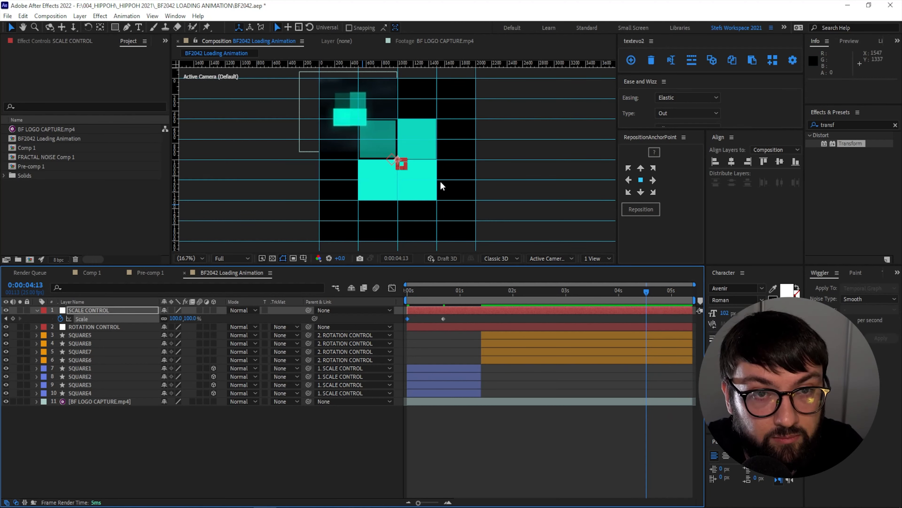
drag(647, 296, 340, 302)
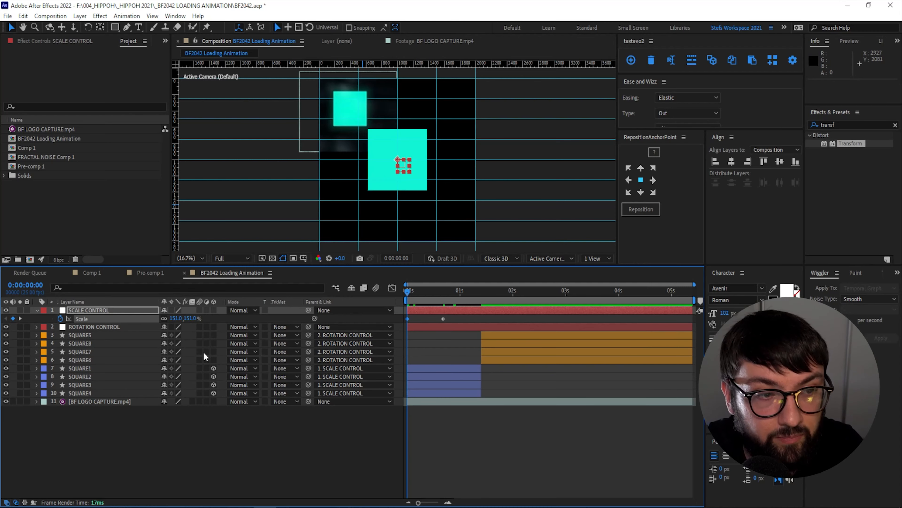
drag(172, 322, 191, 315)
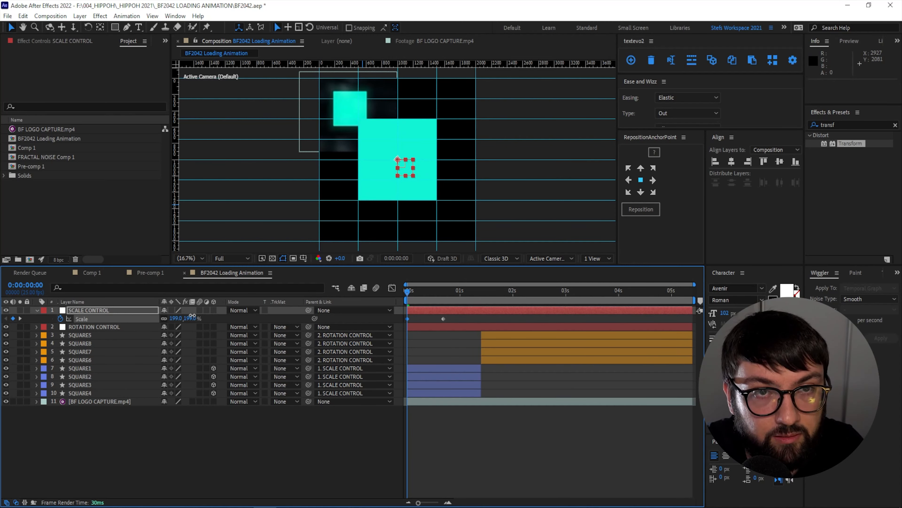
click(447, 447)
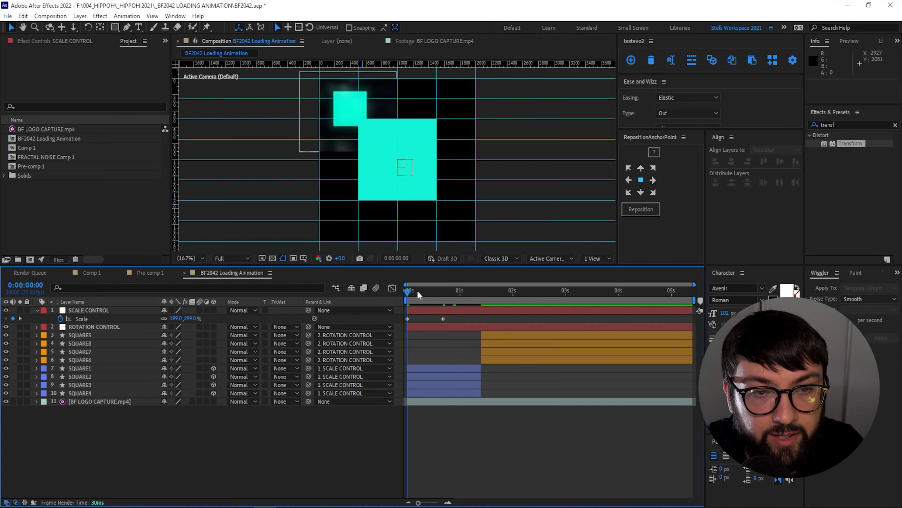
click(361, 293)
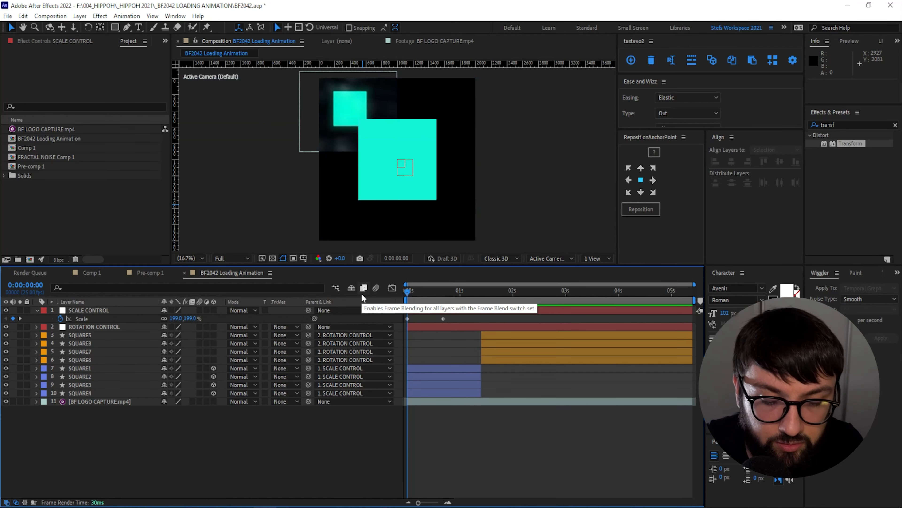
Step: Preview the animation with the BF LOGO CAPTURE.mp4 layer hidden, and inspect the centre seams between the squares at 0:00:05:09
click(7, 401)
key(space)
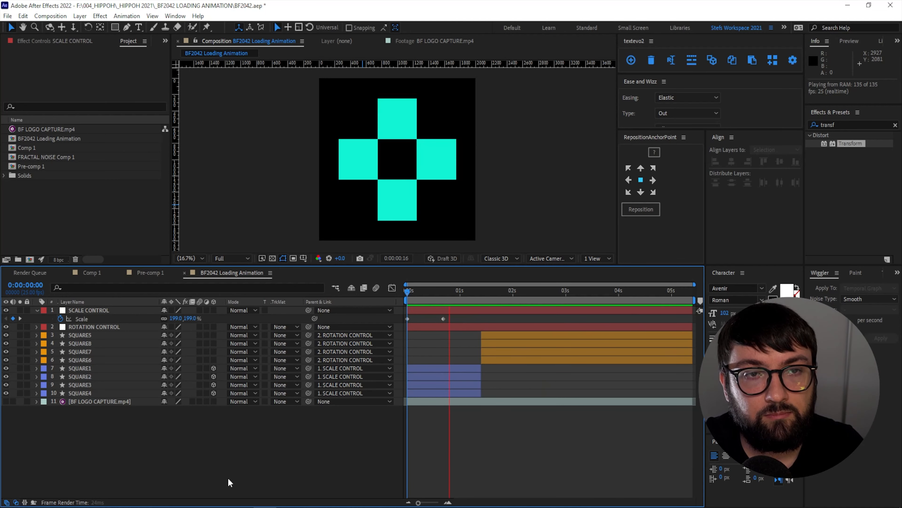
drag(587, 292, 697, 302)
click(415, 178)
scroll(414, 135, up, 6)
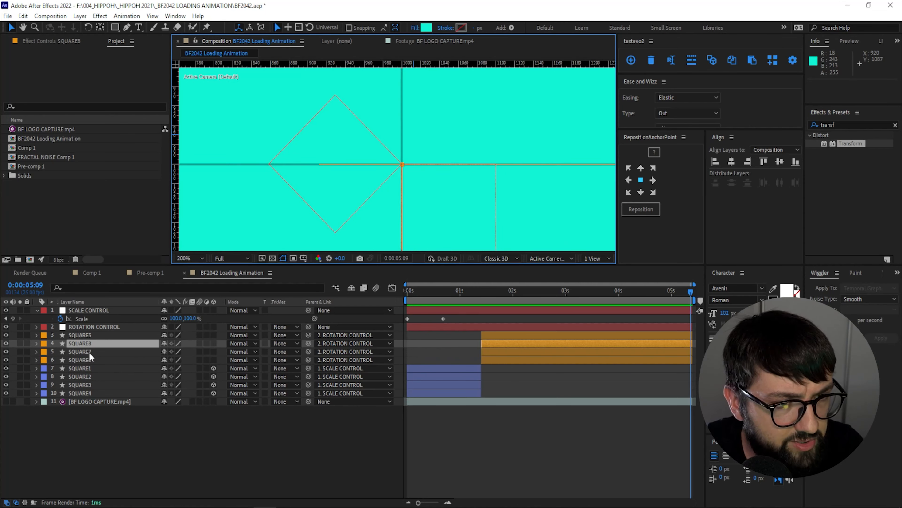
Step: Reveal Position on SQUARE5 to SQUARE8 and set SQUARE5's X position to -353 at the 0:00:04:06 keyframe
click(88, 359)
shift+click(88, 334)
key(p)
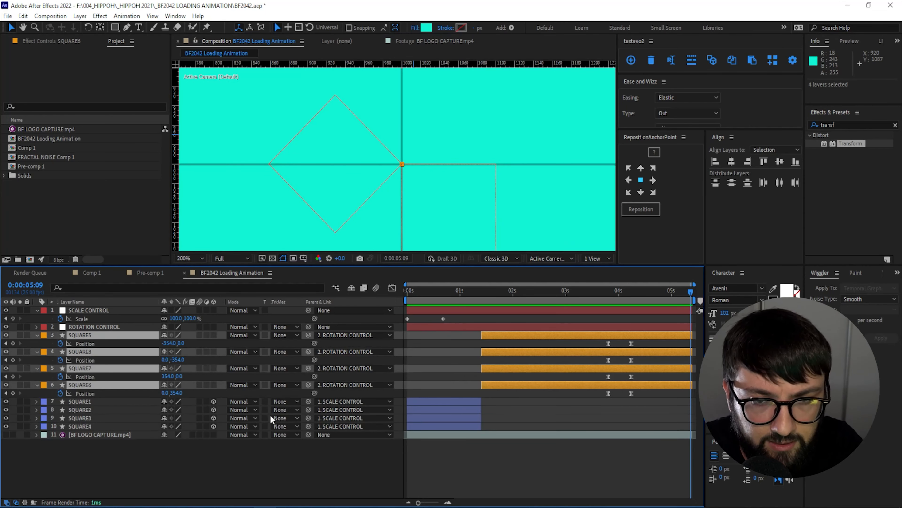
drag(654, 291, 633, 305)
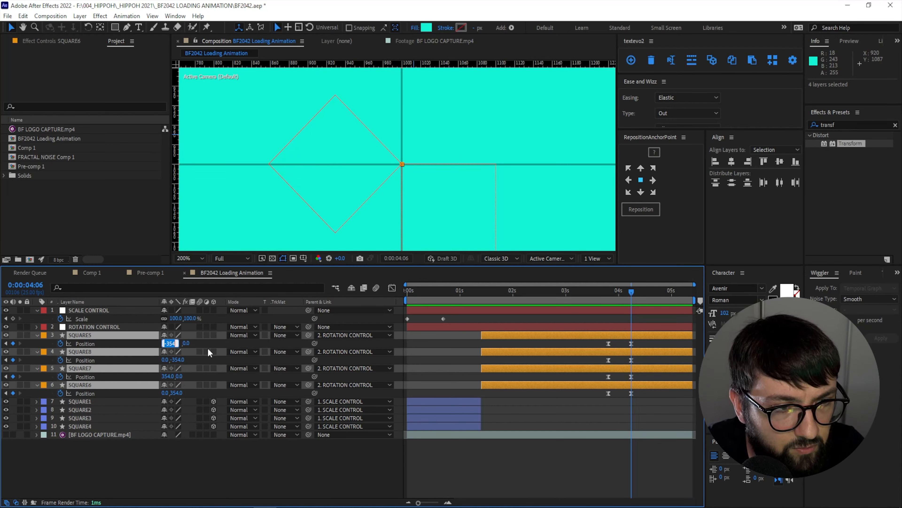
text(-353)
key(Return)
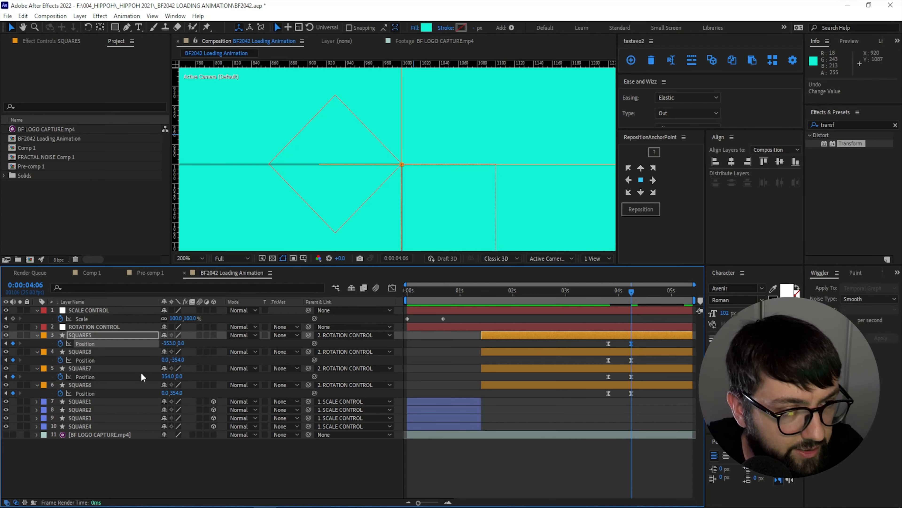
Step: At 0:00:04:06, set the Position keyframes of SQUARE8 to 0, -353, SQUARE7 to 353, 0 and SQUARE6 to 0, 353
click(178, 360)
text(-3)
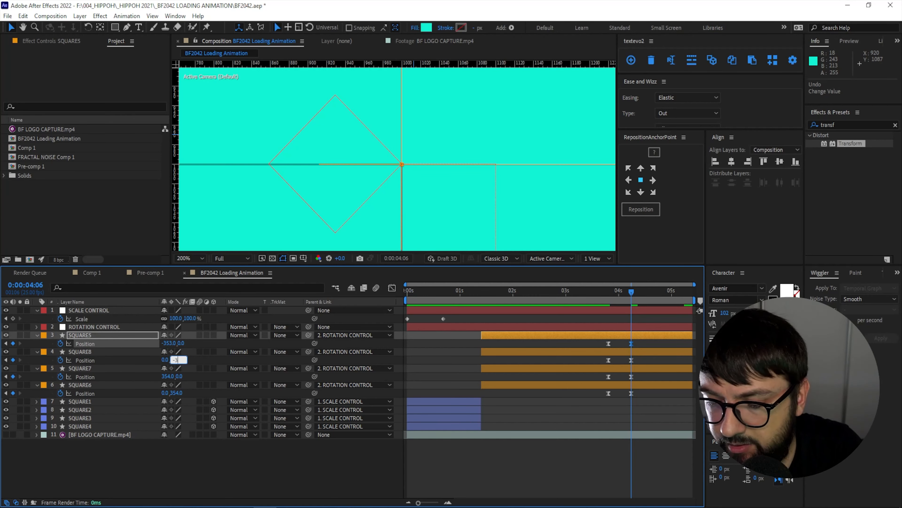
text(53)
key(Return)
click(169, 376)
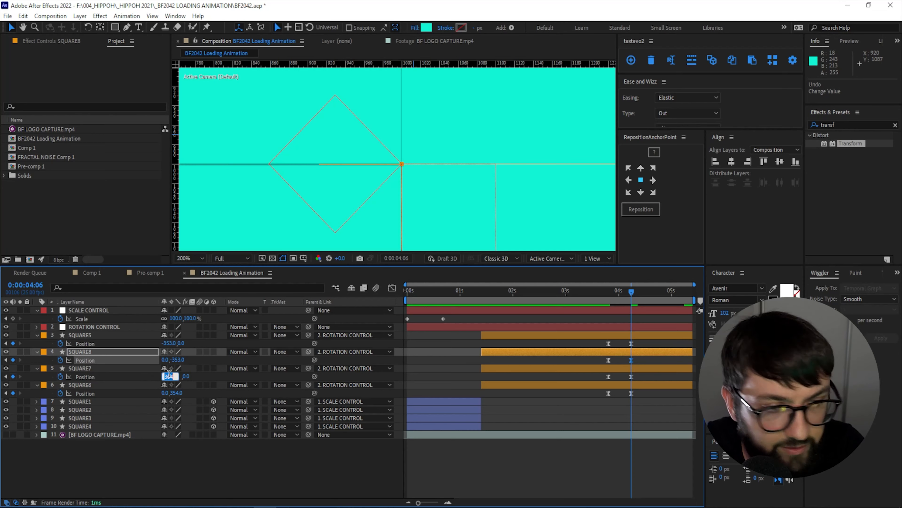
text(353)
key(Return)
click(177, 393)
text(353)
key(Return)
Step: Enlarge the composition viewer, fit the whole composition in it and preview the animation from the start
scroll(408, 186, down, 8)
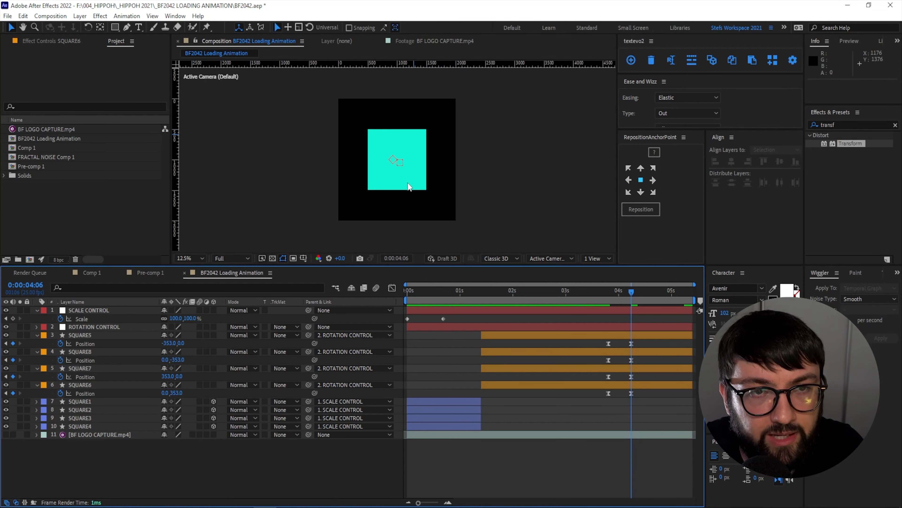
drag(428, 294, 407, 293)
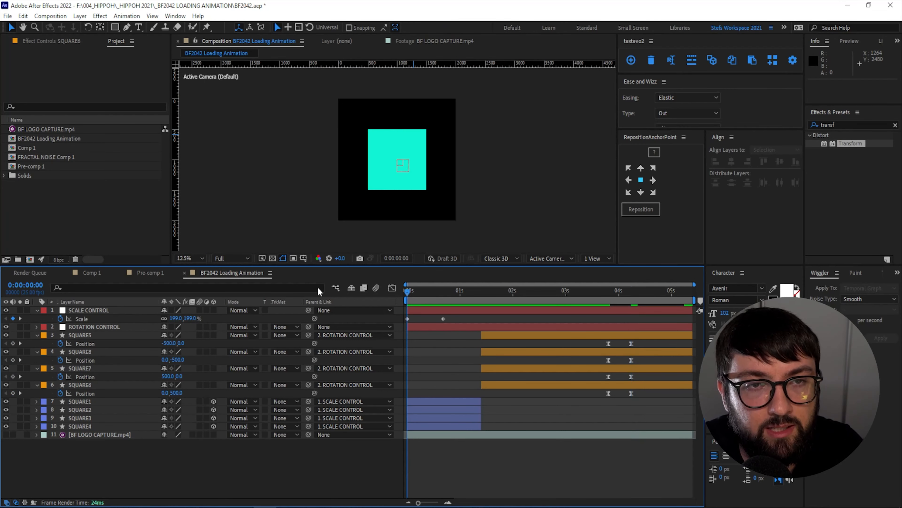
click(193, 257)
click(210, 267)
drag(210, 266, 213, 306)
key(space)
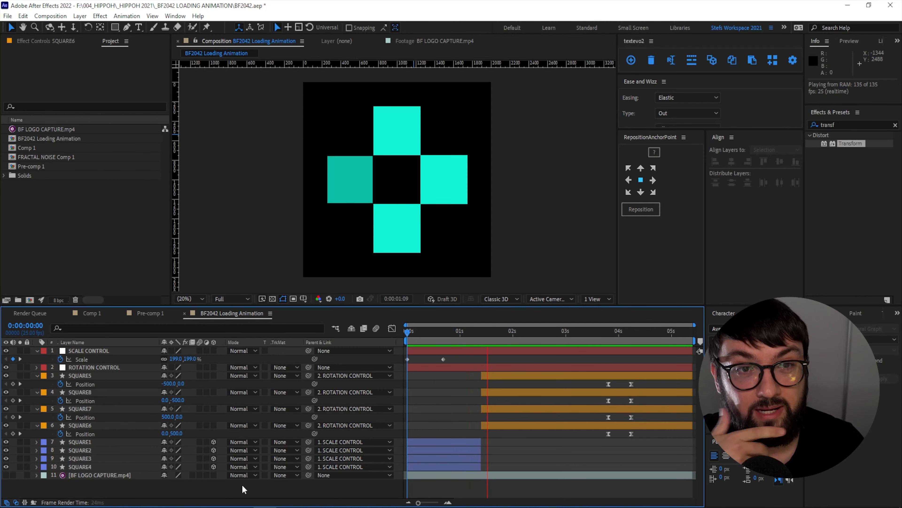
Step: Show the BF LOGO CAPTURE.mp4 layer again and collapse all revealed layer properties, with the time at 0:00:00:17
click(478, 351)
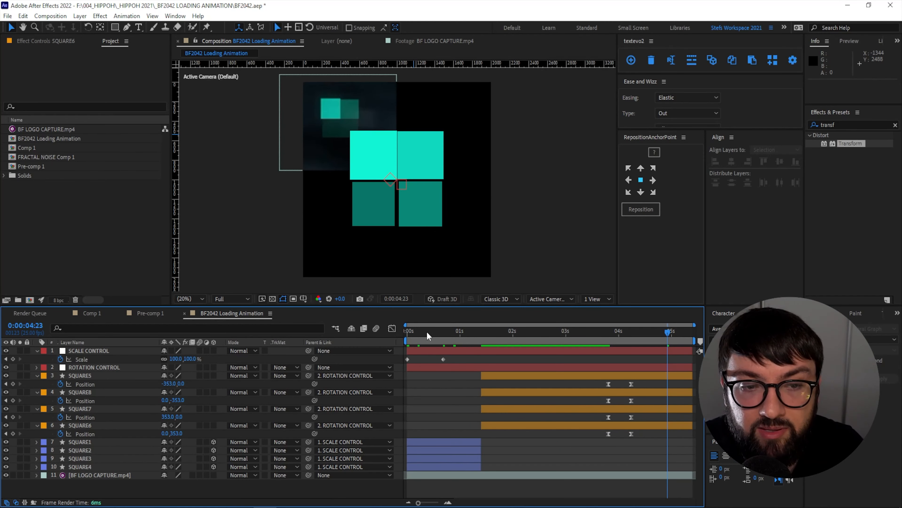
mouse_move(428, 335)
mouse_down()
mouse_move(560, 334)
mouse_move(443, 336)
mouse_up()
key(u)
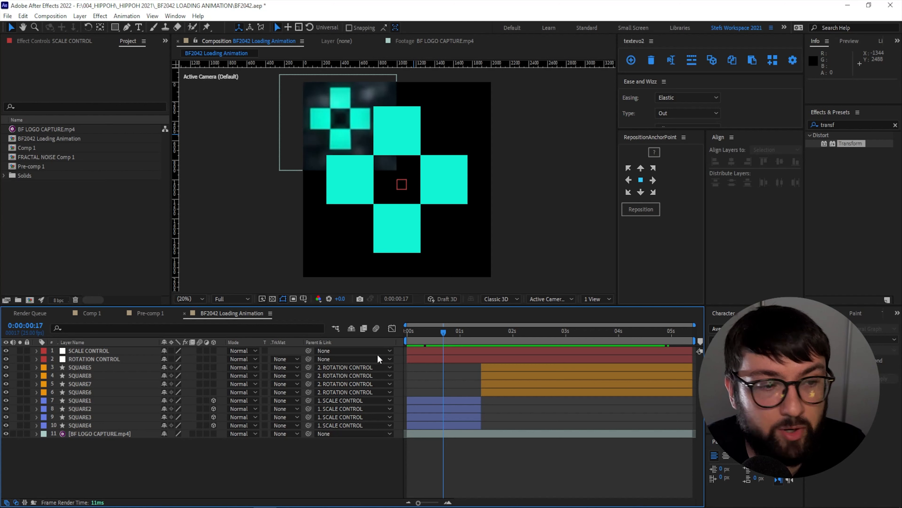
Step: Enable motion blur on the eight SQUARE layers and for the whole composition
click(79, 367)
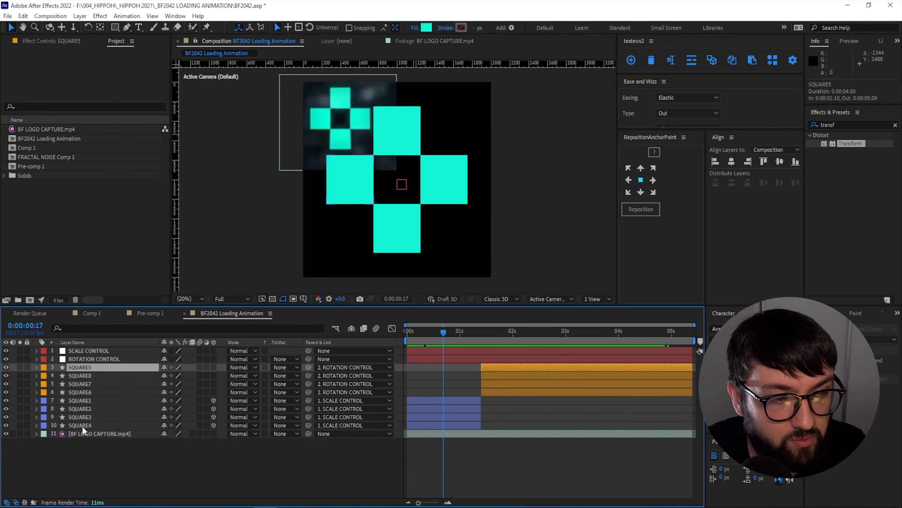
shift+click(82, 425)
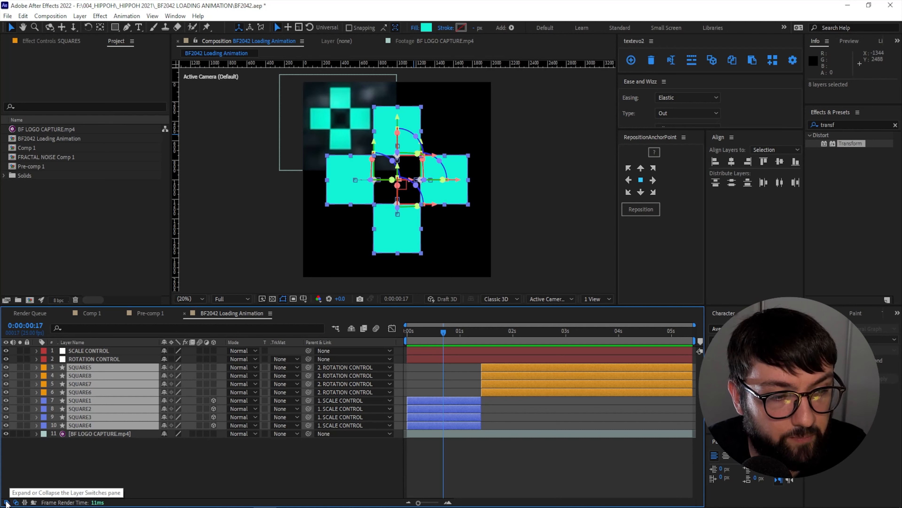
click(199, 367)
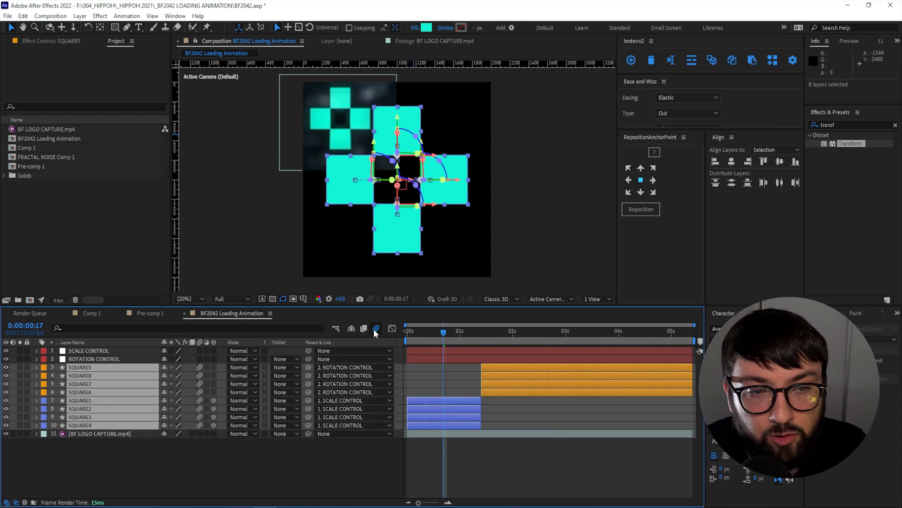
click(356, 482)
Step: Preview the motion-blurred animation from the start against the reference footage
drag(439, 330, 410, 330)
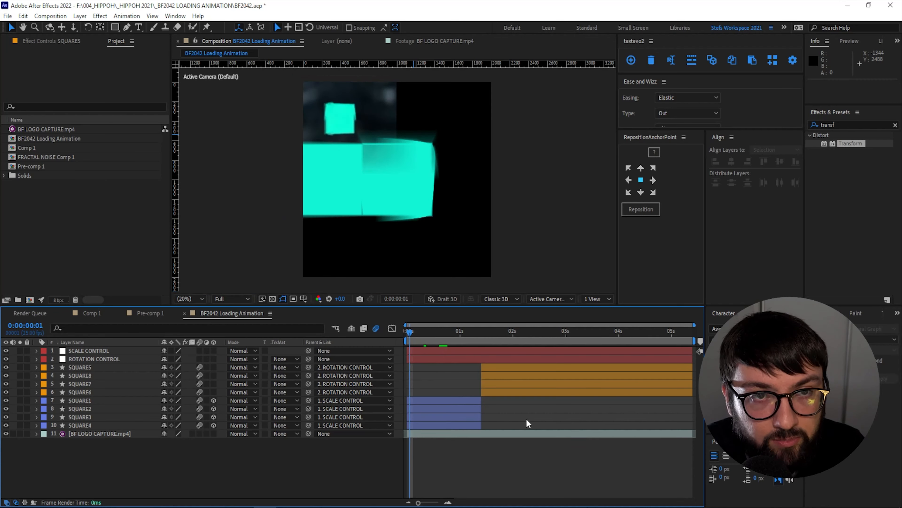
key(space)
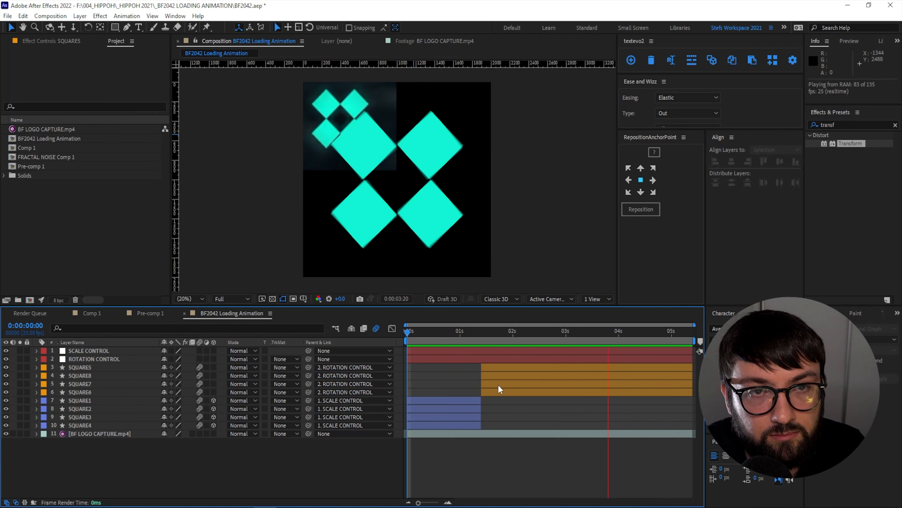
key(space)
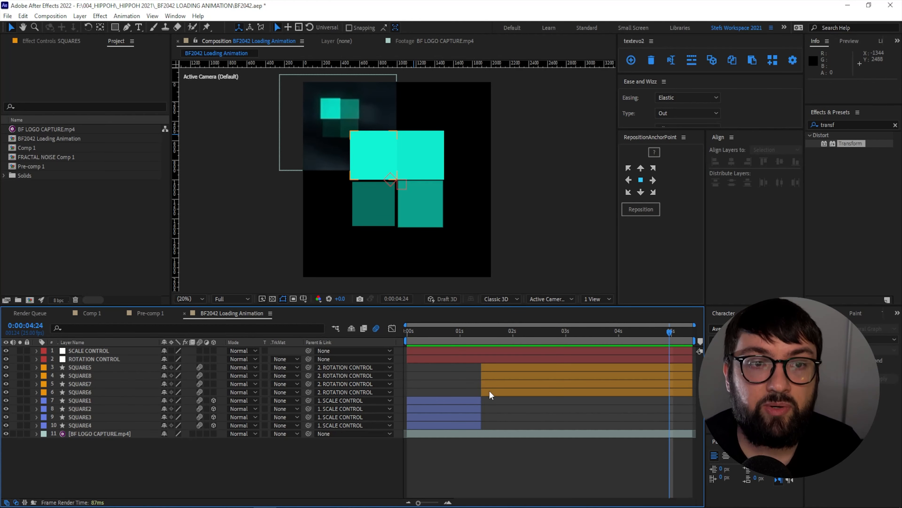
Step: Set the composition's motion blur to a 650° shutter angle with 32 samples per frame, and preview the animation
click(58, 16)
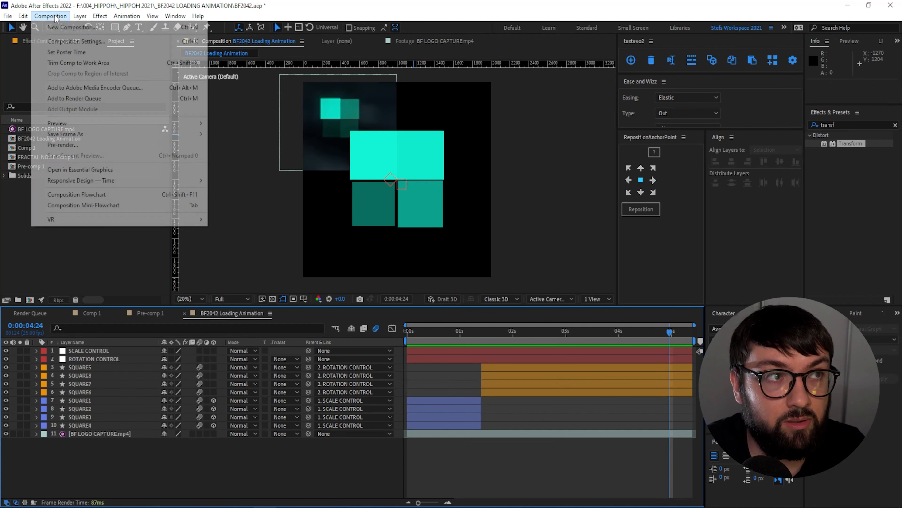
click(74, 39)
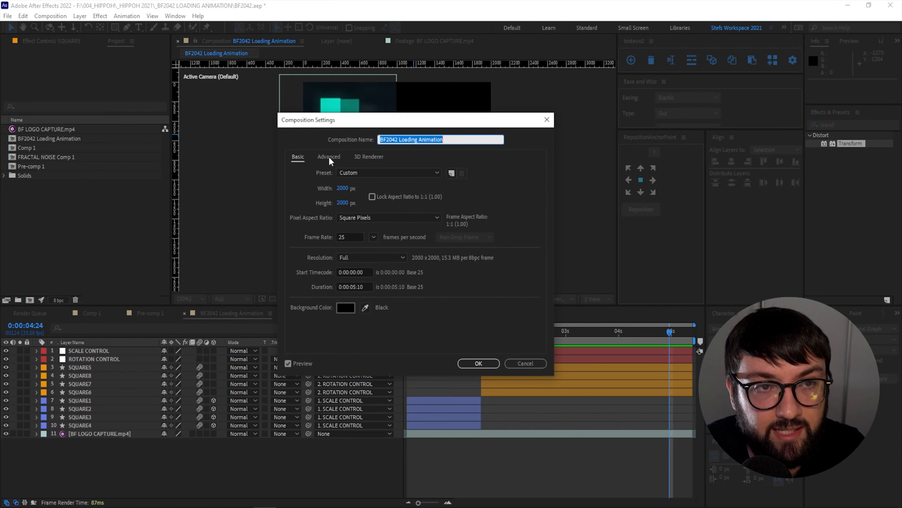
click(329, 157)
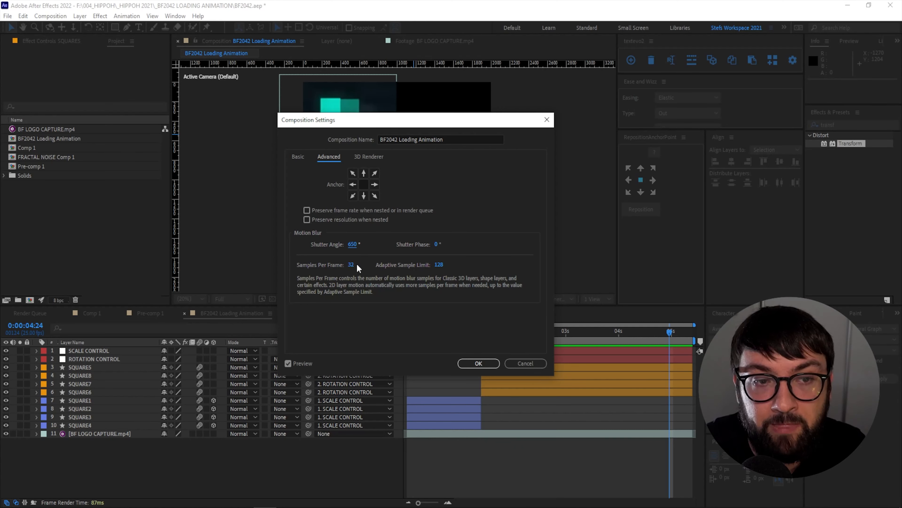
click(350, 265)
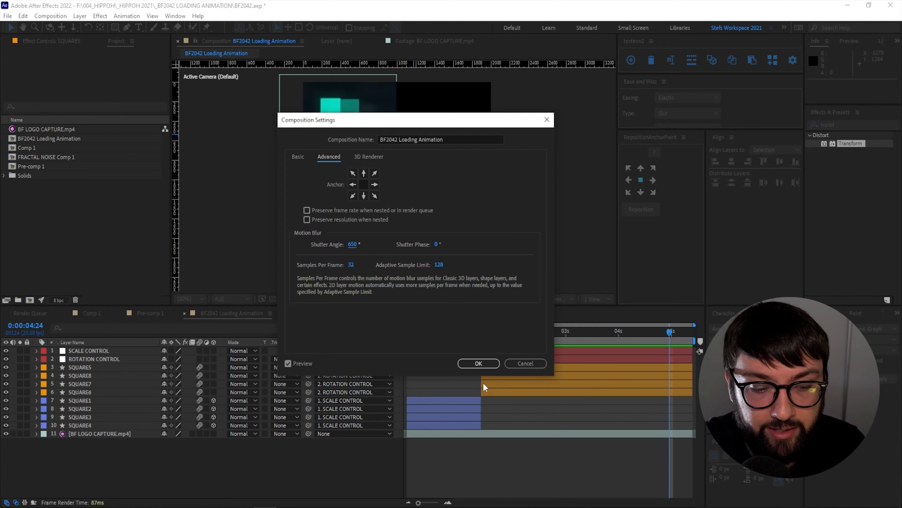
click(478, 362)
key(space)
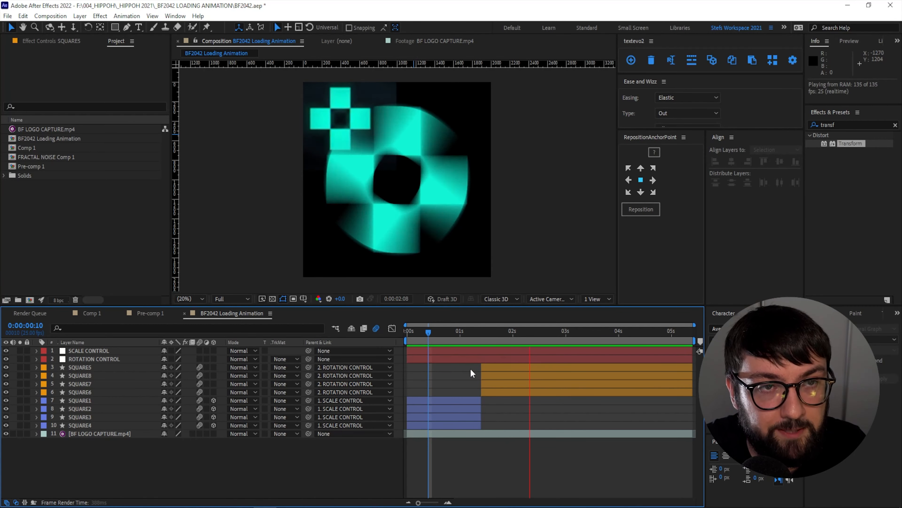
Step: Hide the BF LOGO CAPTURE.mp4 layer and pre-compose the two control nulls and eight SQUARE layers as CORE ANIMATION
key(space)
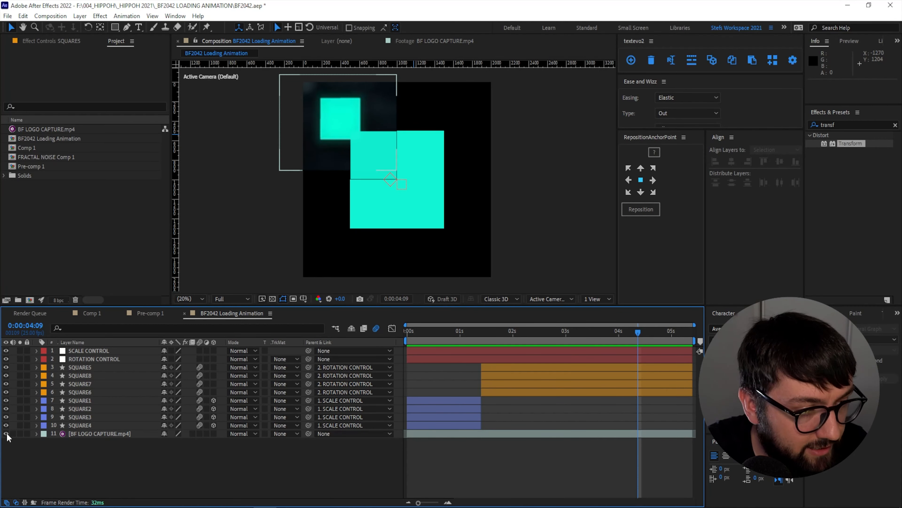
click(6, 433)
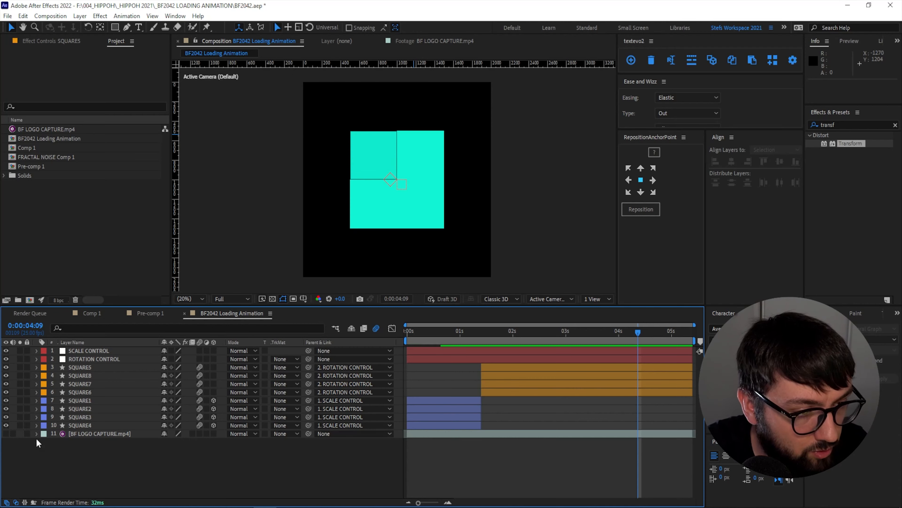
click(84, 425)
shift+click(98, 351)
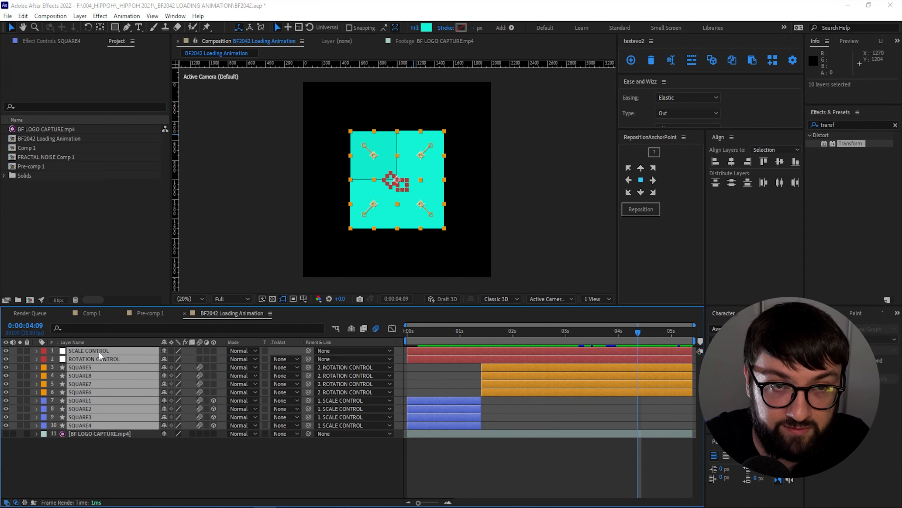
key(ctrl+shift+c)
text(C)
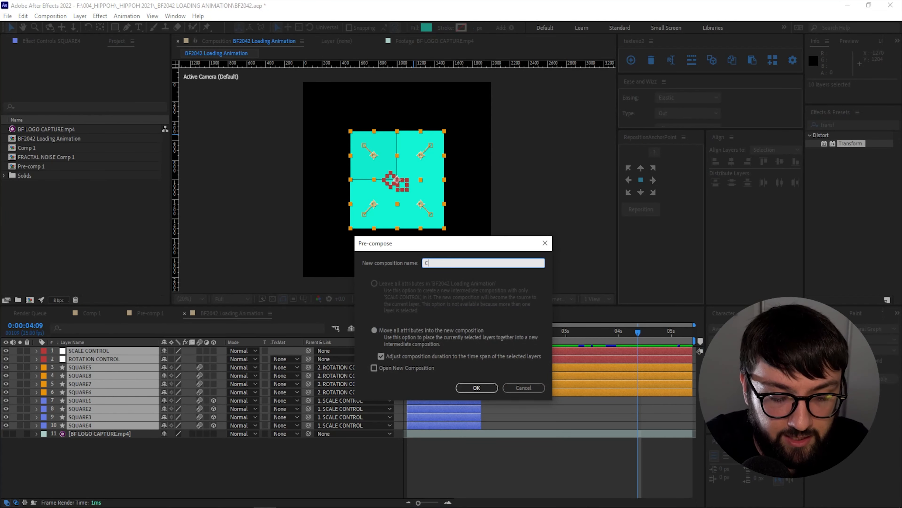
text(ORE ANIMATION)
key(Return)
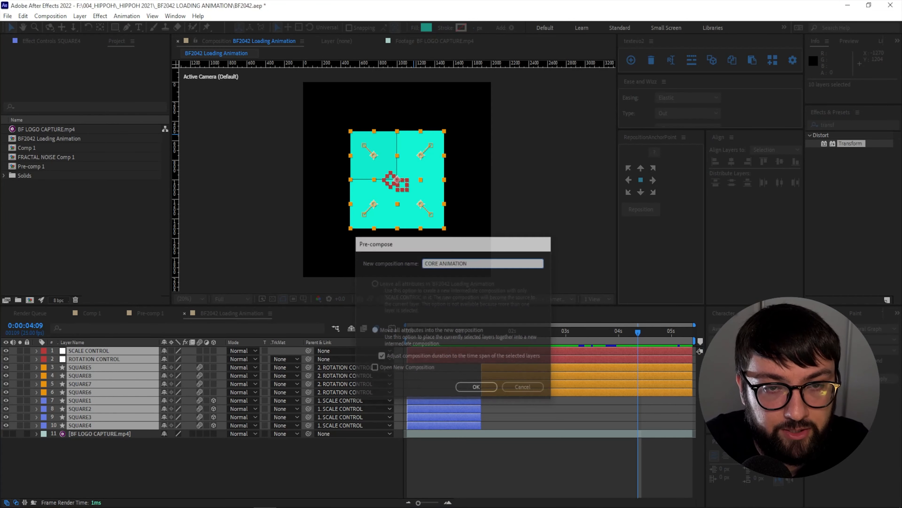
Step: Preview the pre-composed animation from the first frame
click(424, 392)
drag(426, 333, 378, 334)
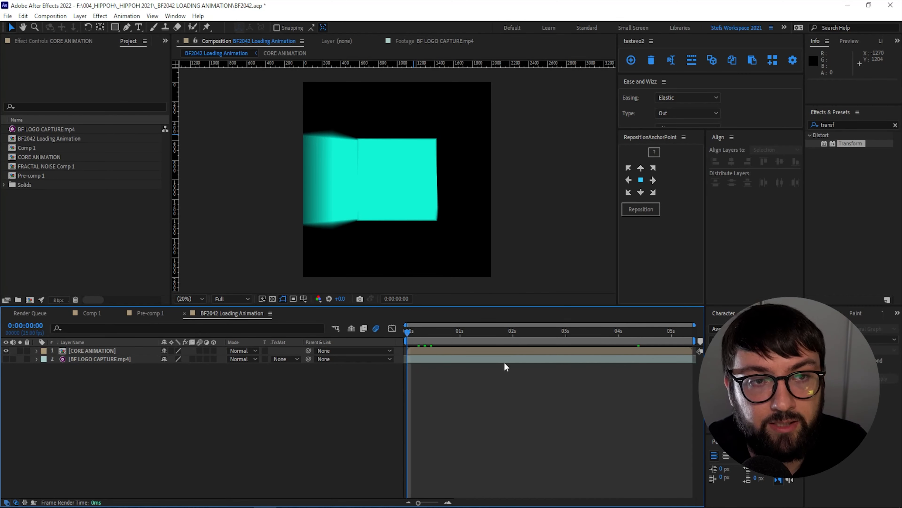
key(space)
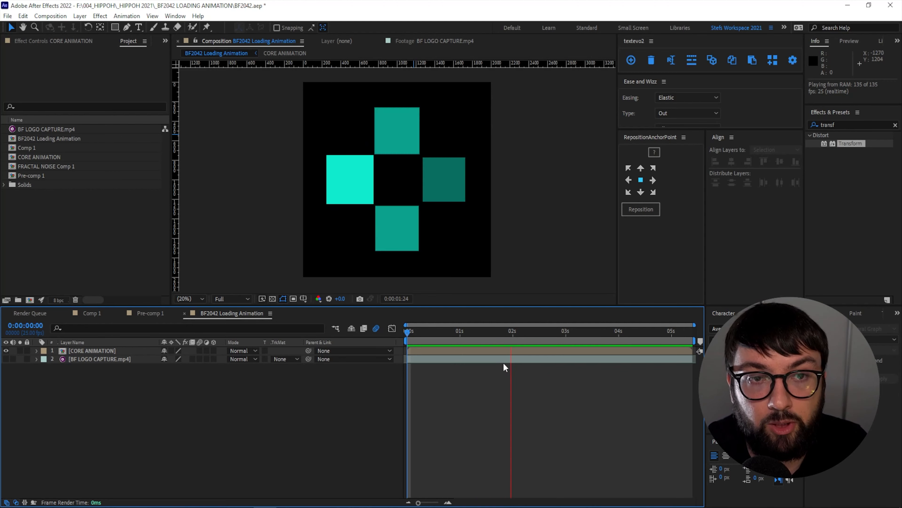
key(space)
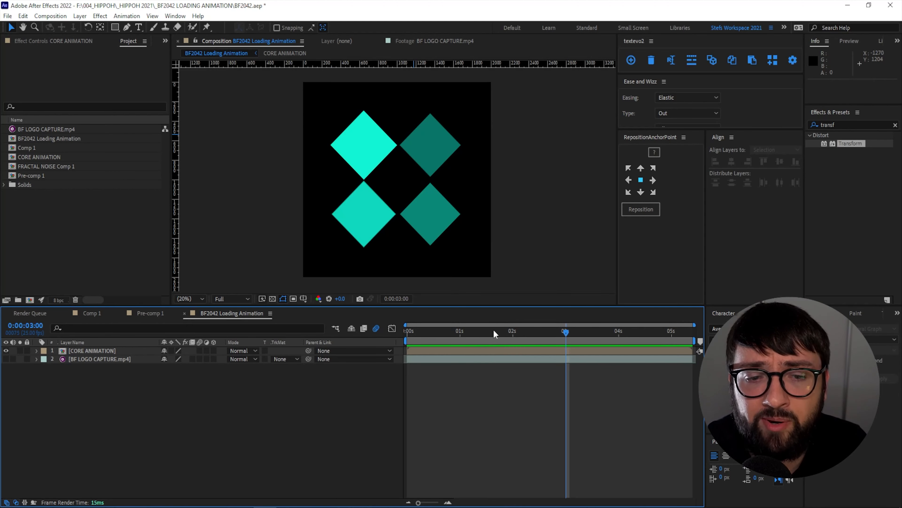
Step: Go to 0:00:00:22, duplicate the CORE ANIMATION layer and rename the lower copy GLOW
drag(494, 332, 454, 332)
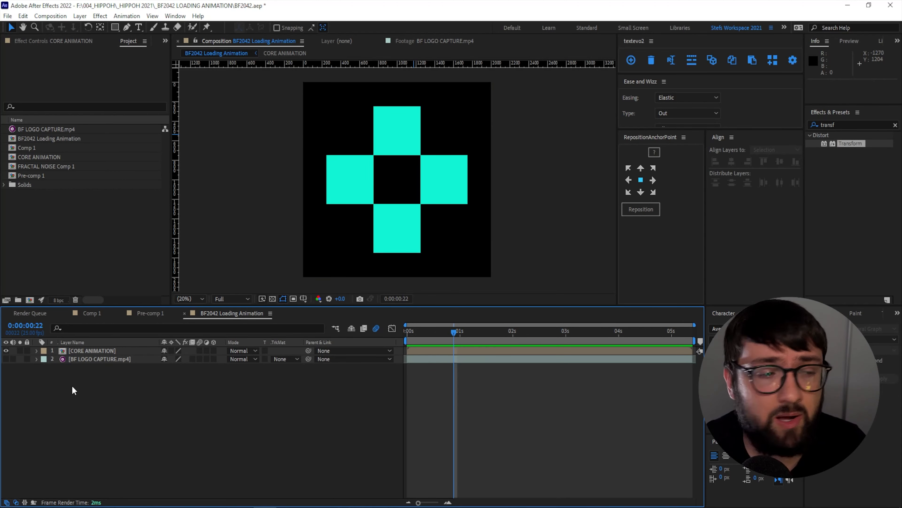
click(94, 353)
key(ctrl+d)
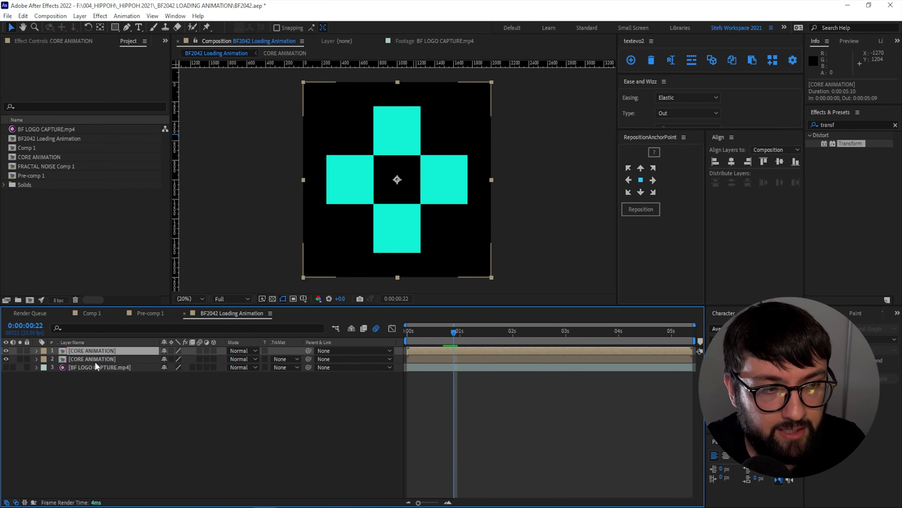
click(98, 359)
key(Return)
text(GLOW)
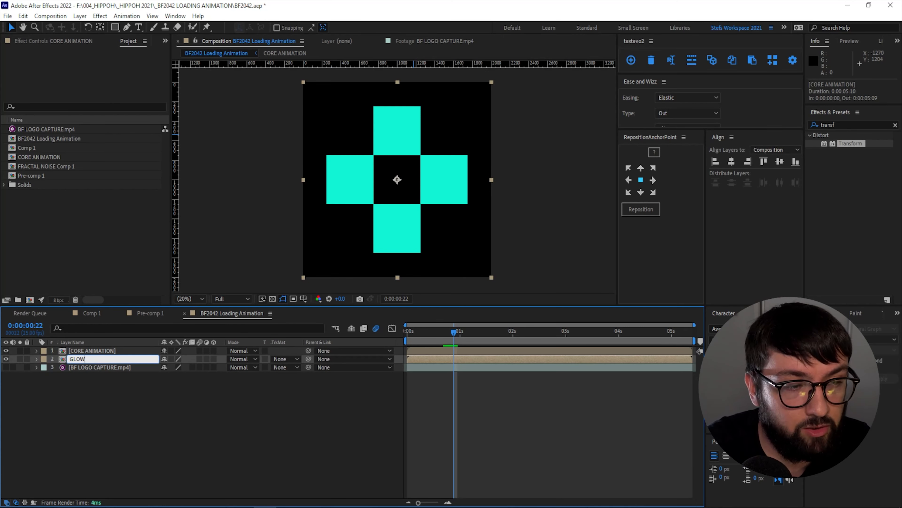
key(Return)
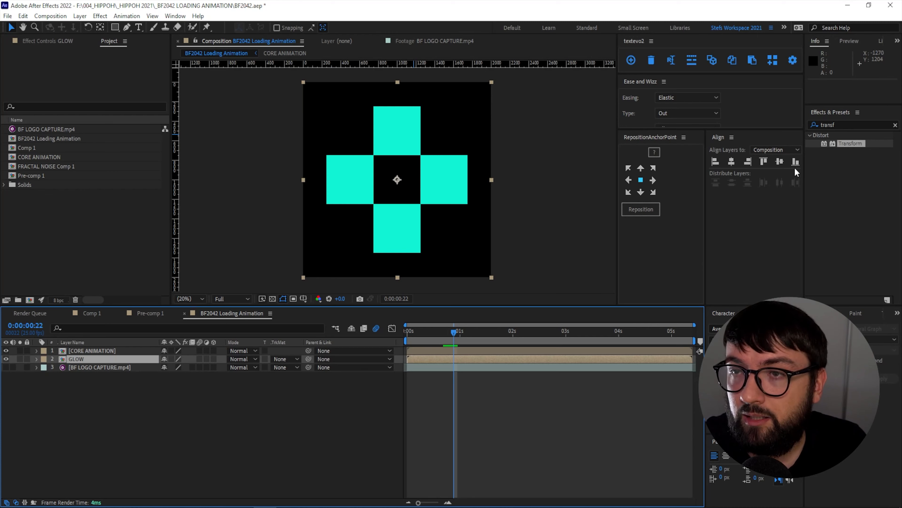
Step: Find the Gaussian Blur effect and apply it to the GLOW layer
click(832, 123)
key(BackSpace)
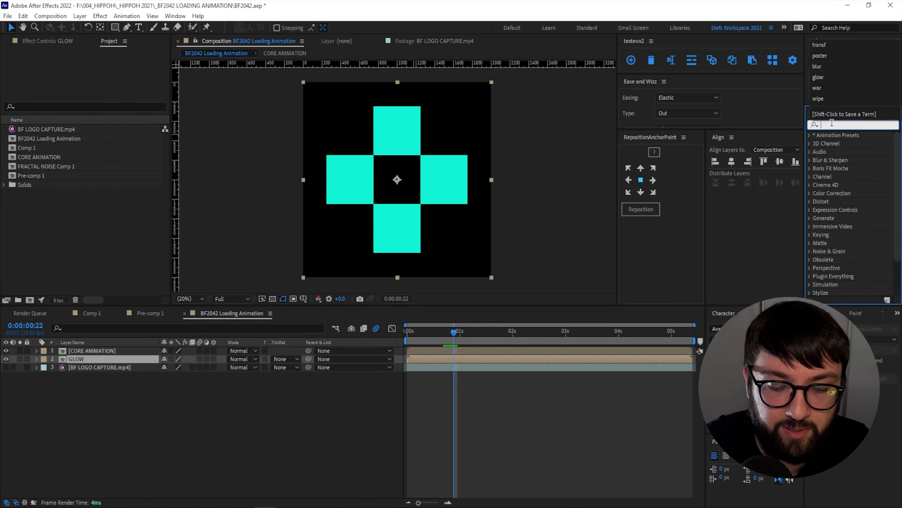
text(gaus)
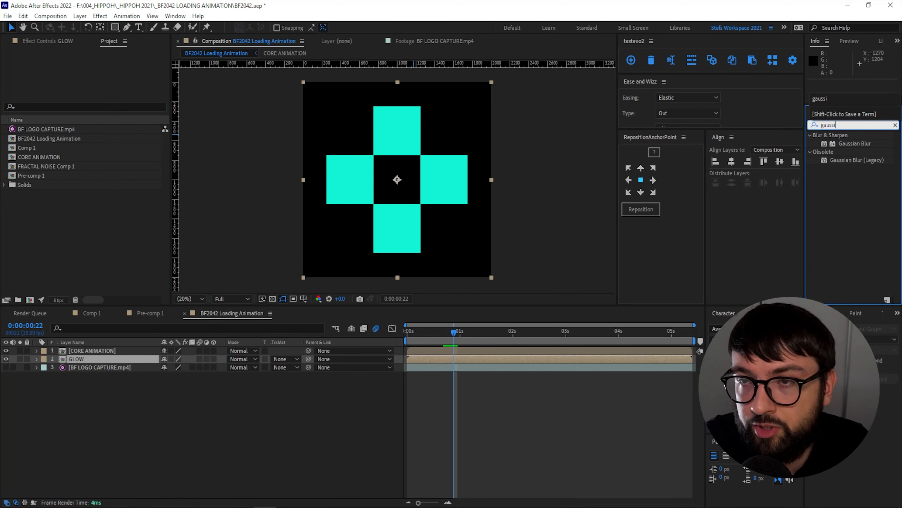
text(si)
click(854, 145)
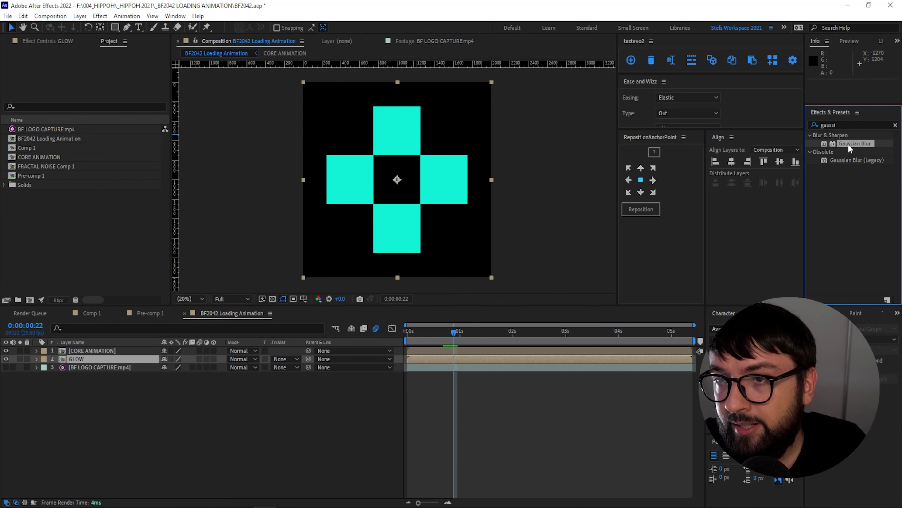
drag(850, 148, 88, 361)
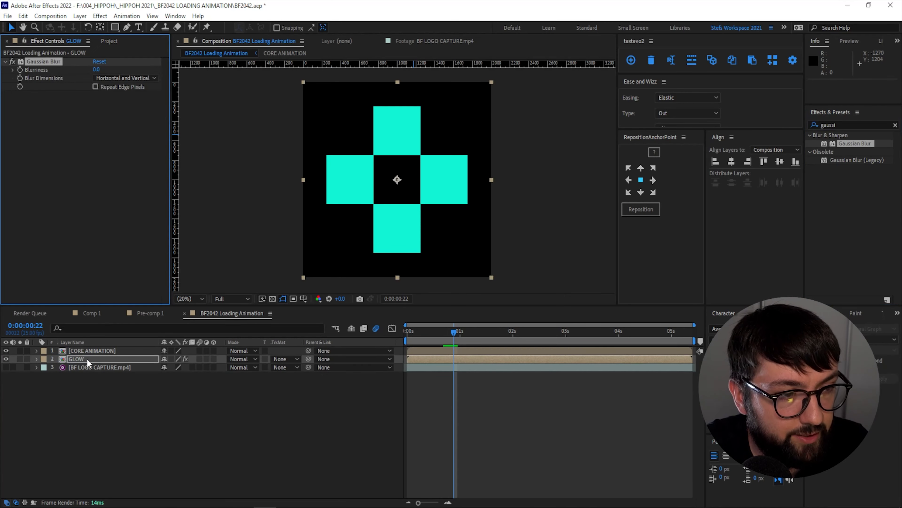
Step: Set the GLOW layer's Gaussian Blur blurriness to 300
drag(97, 69, 737, 83)
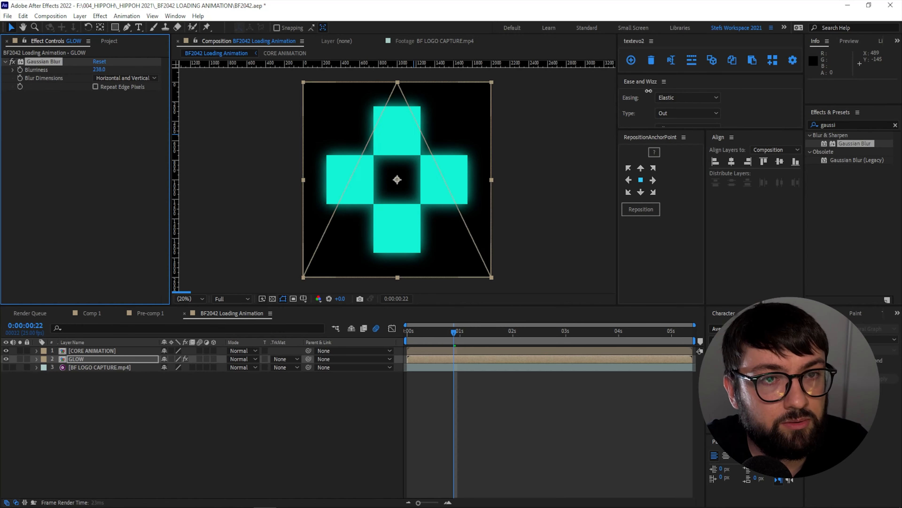
click(99, 69)
text(300)
key(Return)
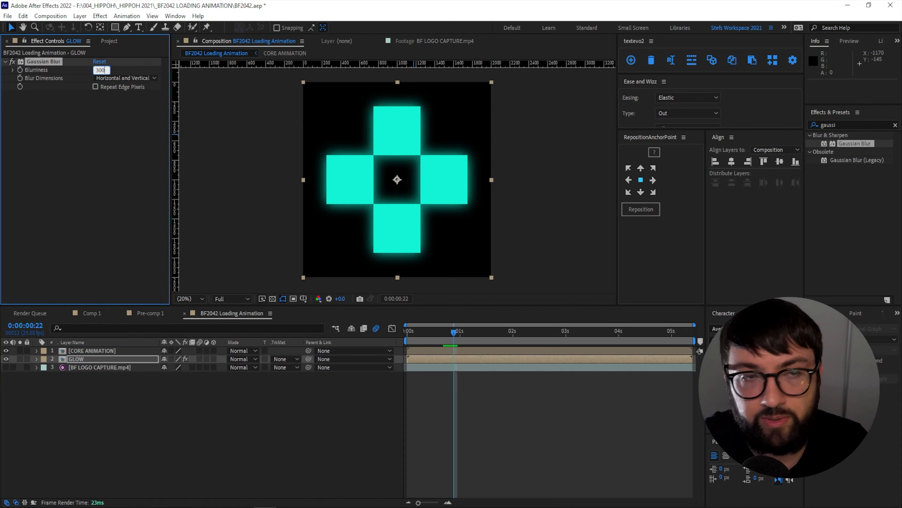
click(114, 413)
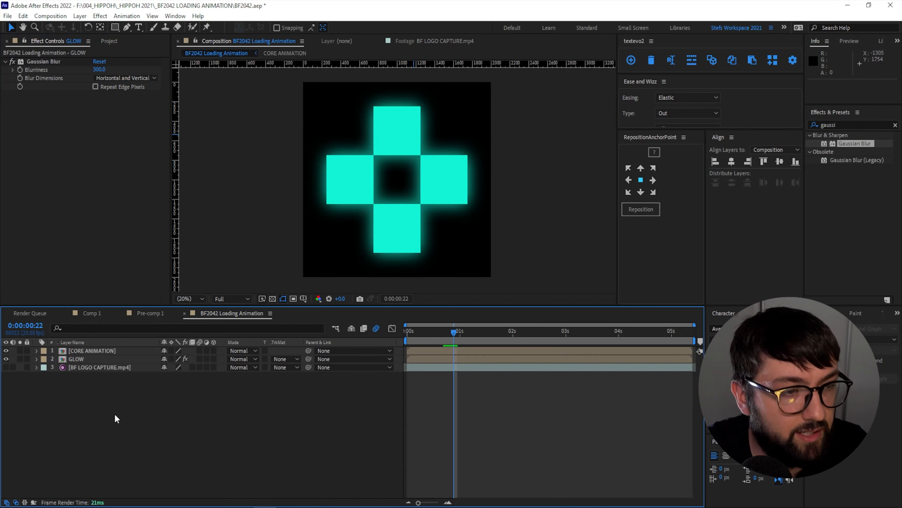
Step: Lower the GLOW layer's opacity and preview the glowing animation
click(84, 360)
key(t)
drag(166, 367, 149, 373)
click(419, 361)
key(space)
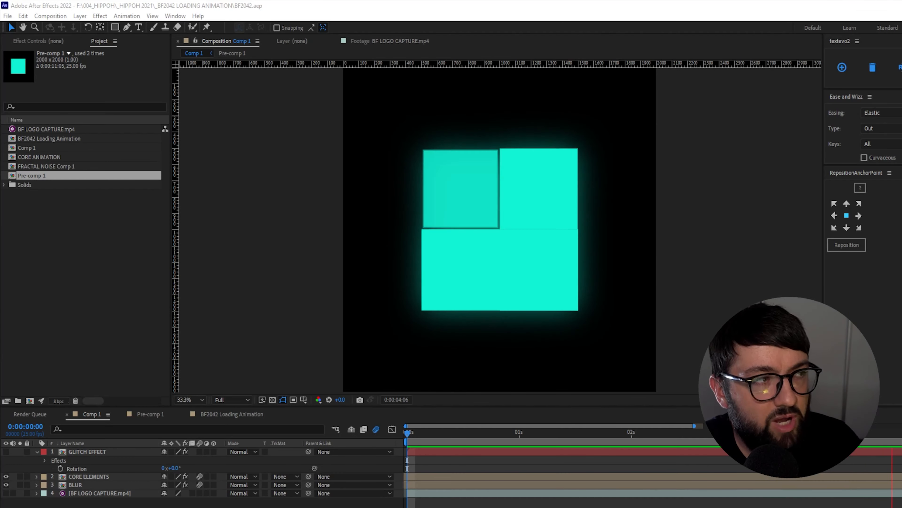
key(space)
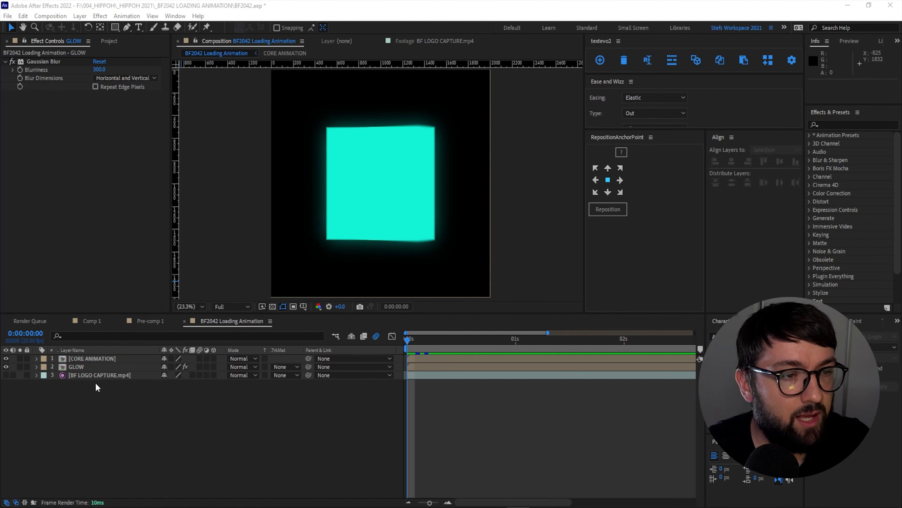
Step: Create a new 2000 x 2000 px solid named FRACTAL NOISE in the BF2042 Loading Animation composition
click(67, 18)
mouse_move(77, 18)
click(256, 39)
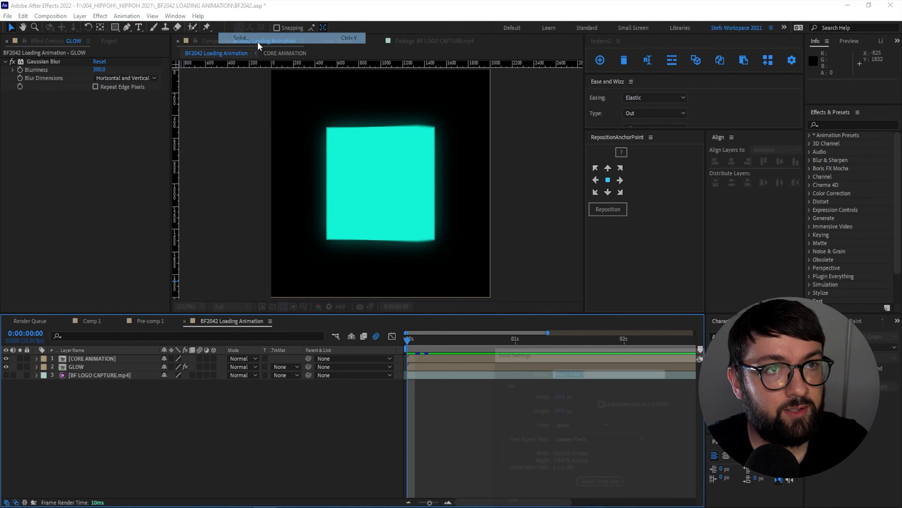
text(FRACTAL NOI)
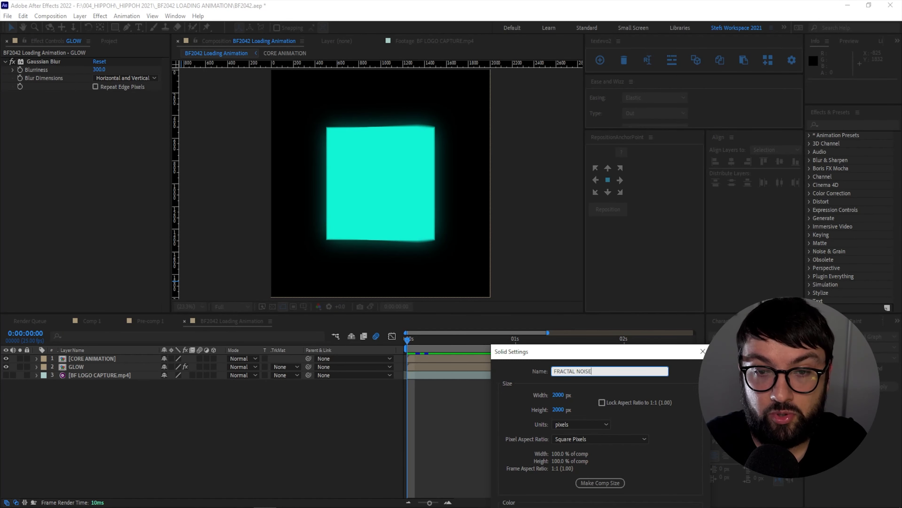
text(SE)
key(Return)
Step: Apply the Fractal Noise effect to the FRACTAL NOISE solid
right_click(78, 359)
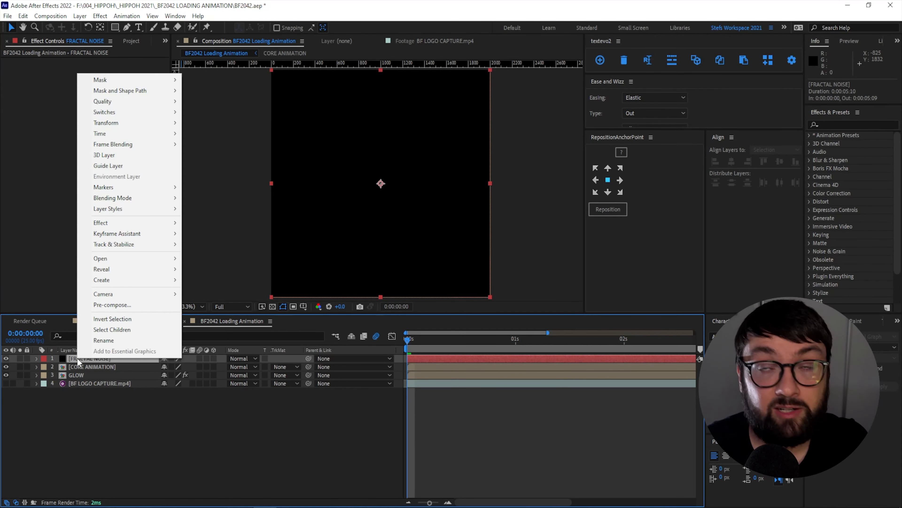
mouse_move(144, 223)
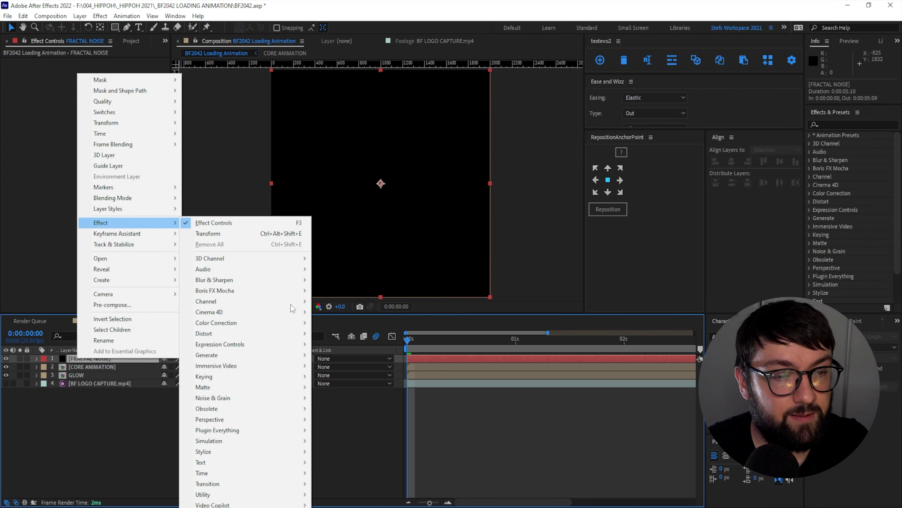
mouse_move(227, 400)
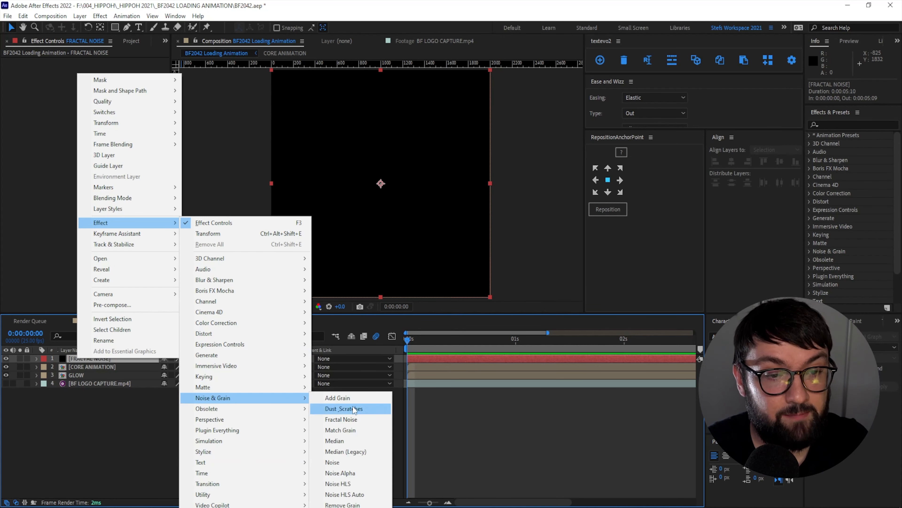
click(346, 419)
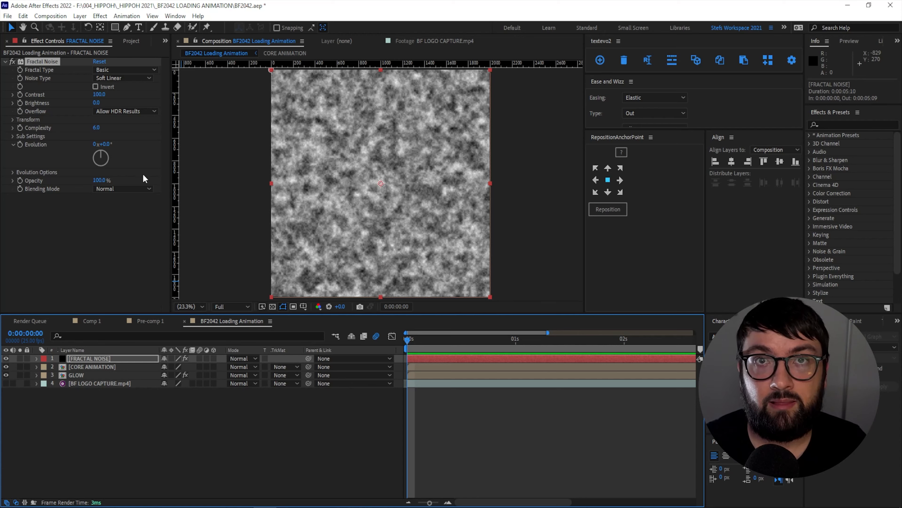
click(95, 241)
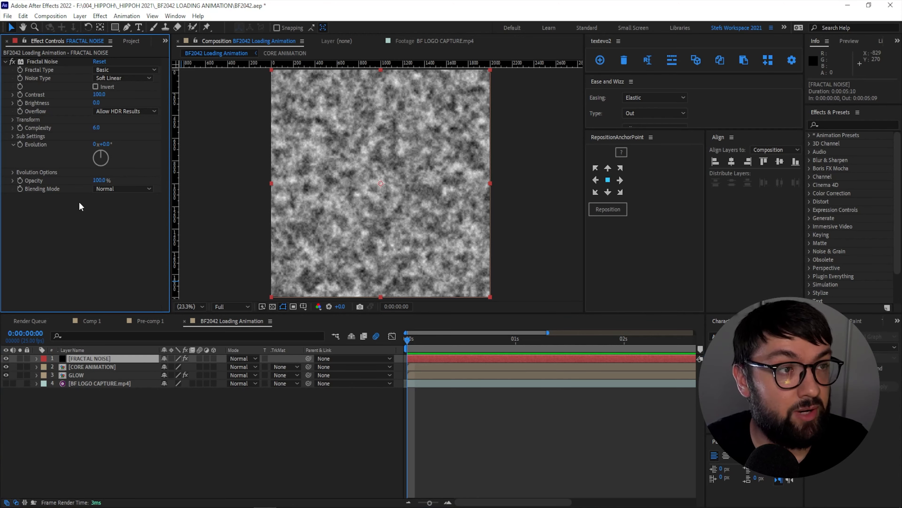
Step: Set the Fractal Noise type to Block and turn off uniform scaling in its transform settings
click(119, 79)
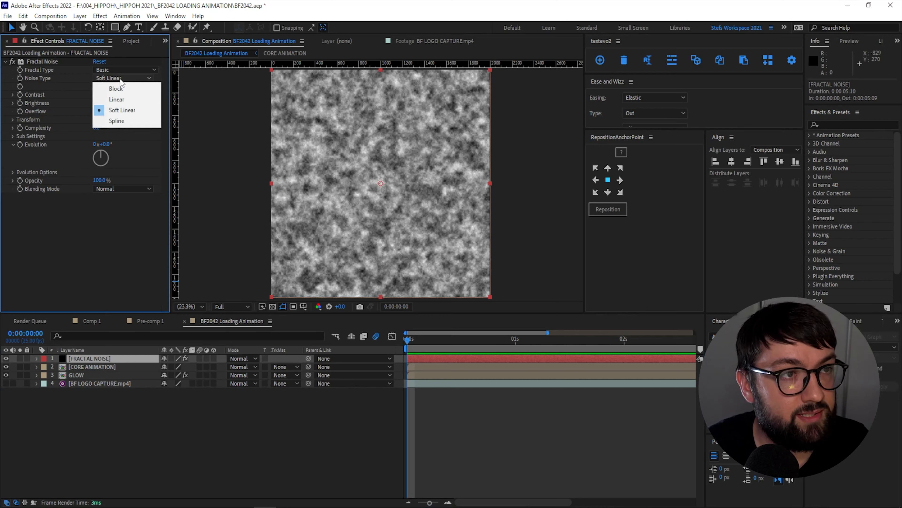
click(115, 88)
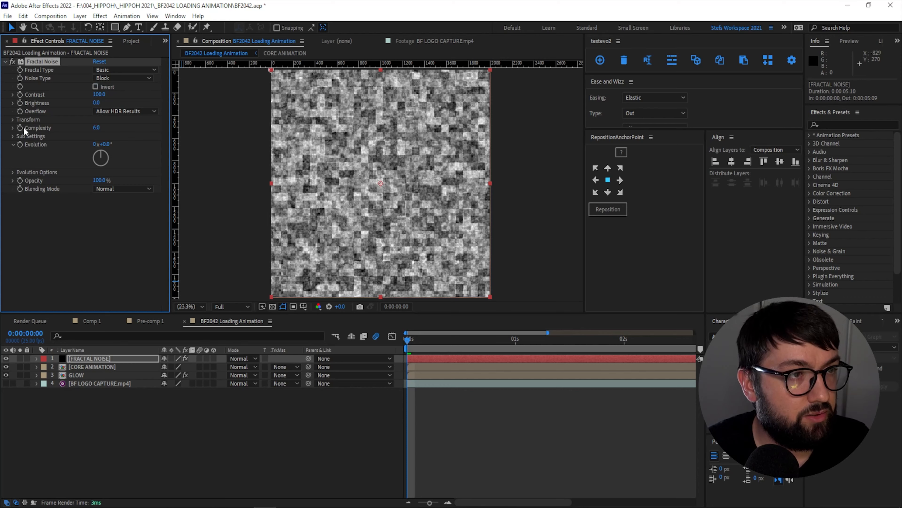
click(12, 120)
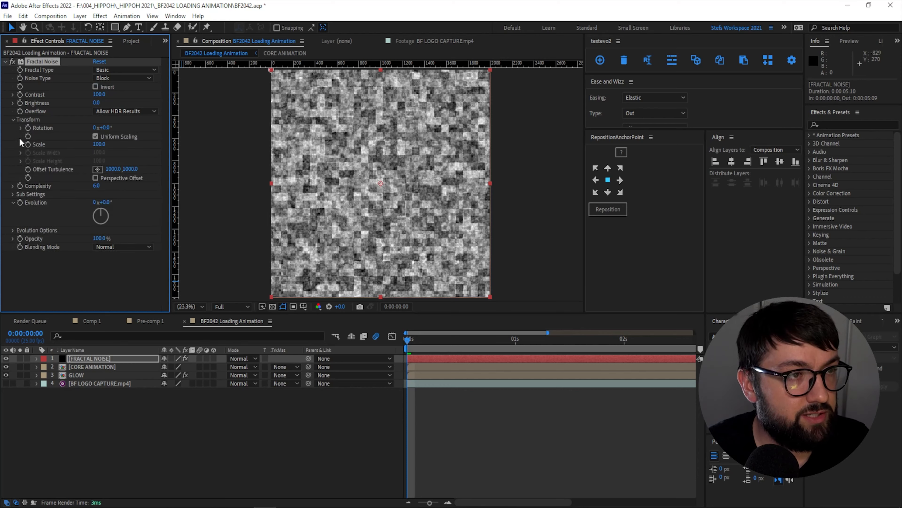
click(95, 136)
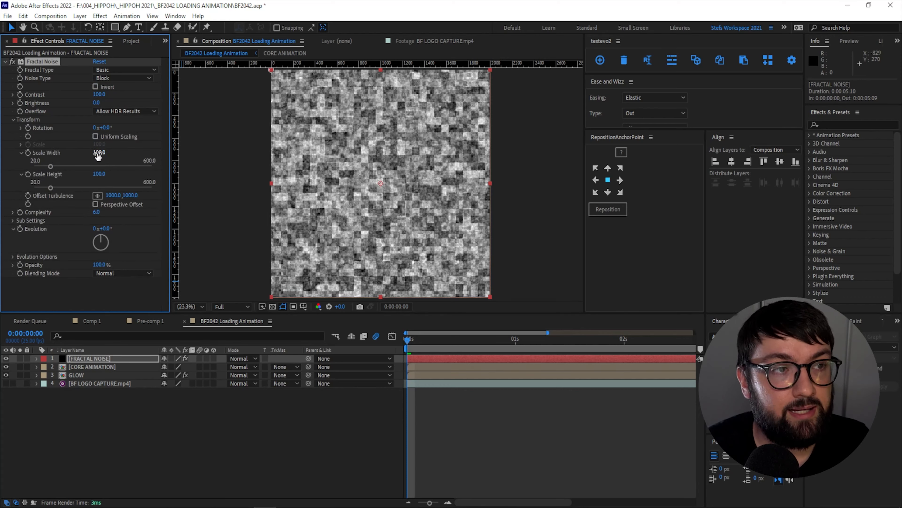
Step: Stretch the noise into thin horizontal bands with a scale width of 1300 and a scale height of 47
drag(99, 152, 697, 181)
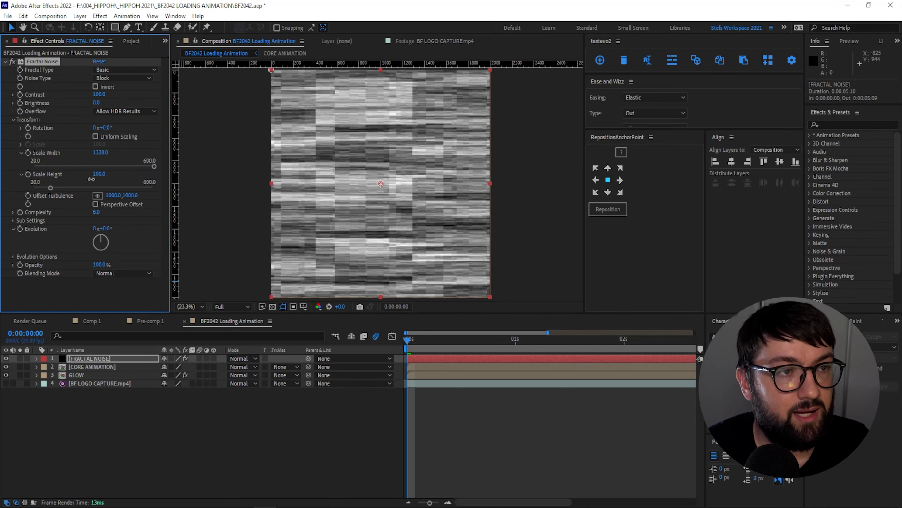
drag(98, 174, 81, 179)
click(101, 152)
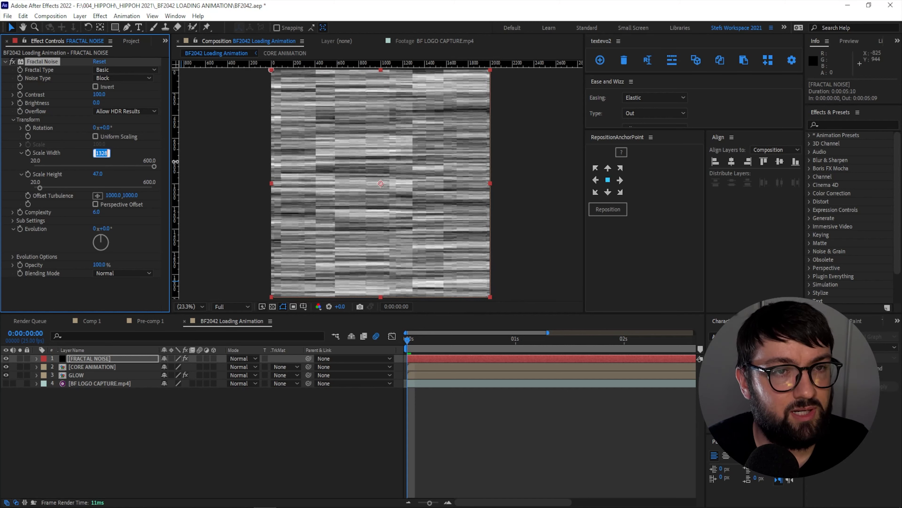
text(1300)
key(Return)
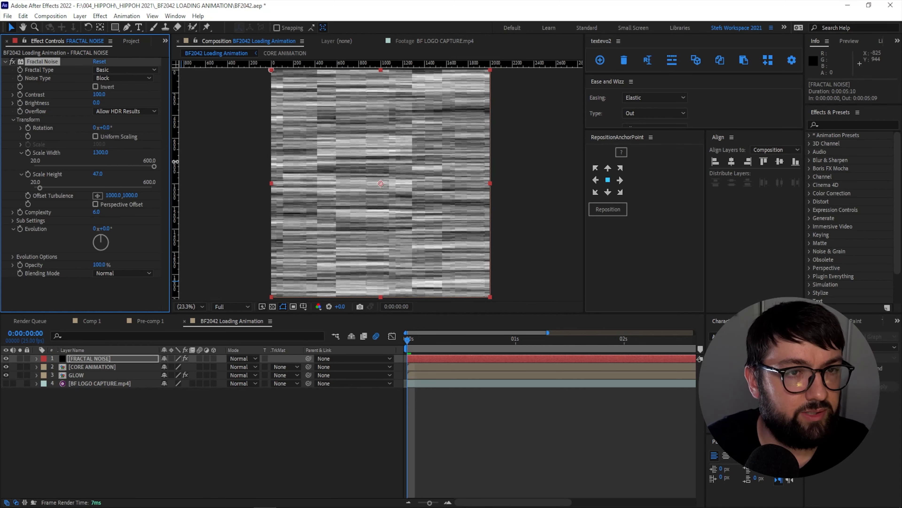
Step: Set the Fractal Noise scale height to 50
click(98, 174)
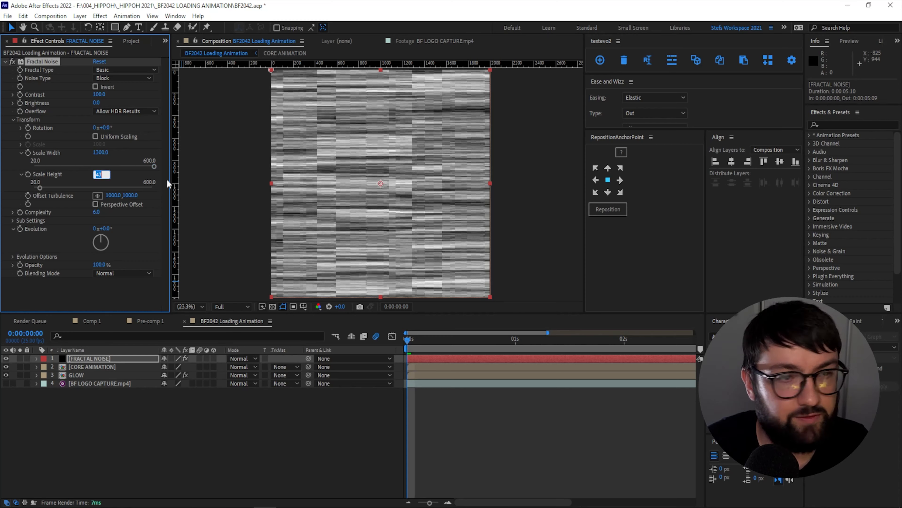
text(50)
key(Return)
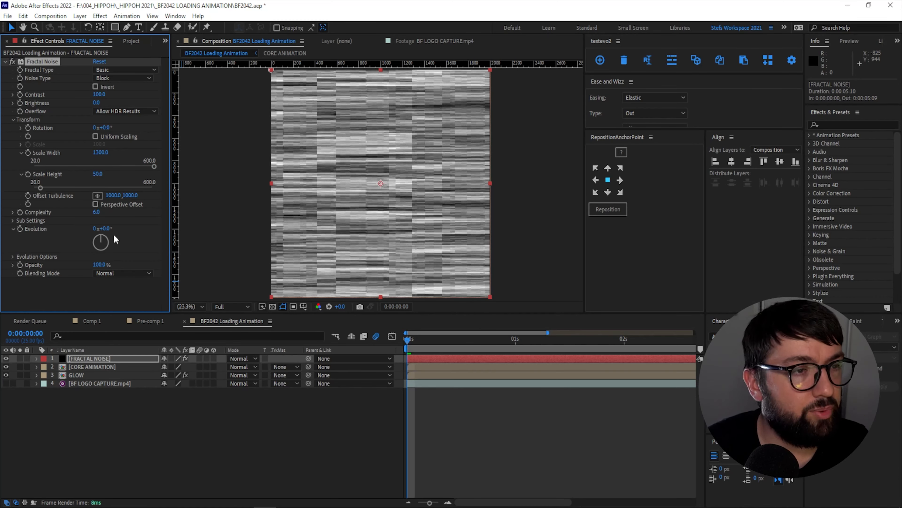
Step: Animate the Fractal Noise evolution with the expression time*500 and preview the moving noise
drag(103, 228, 316, 248)
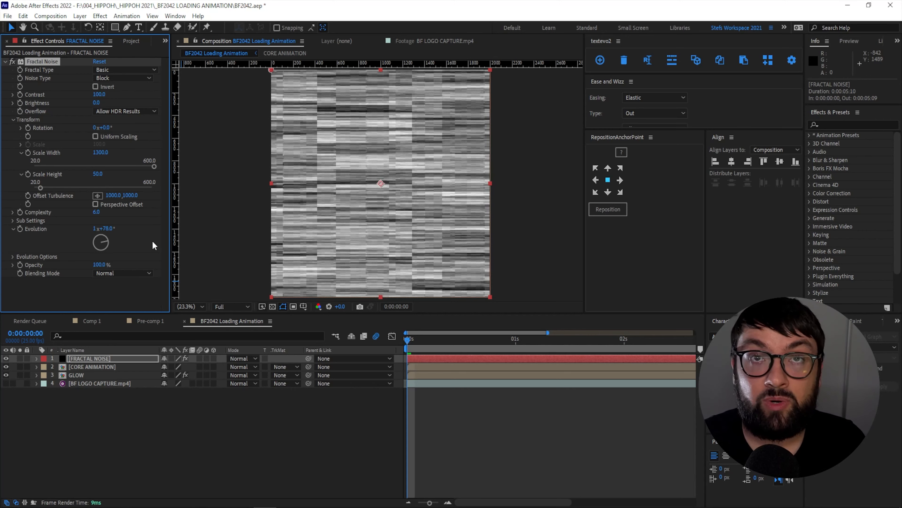
key(ctrl+z)
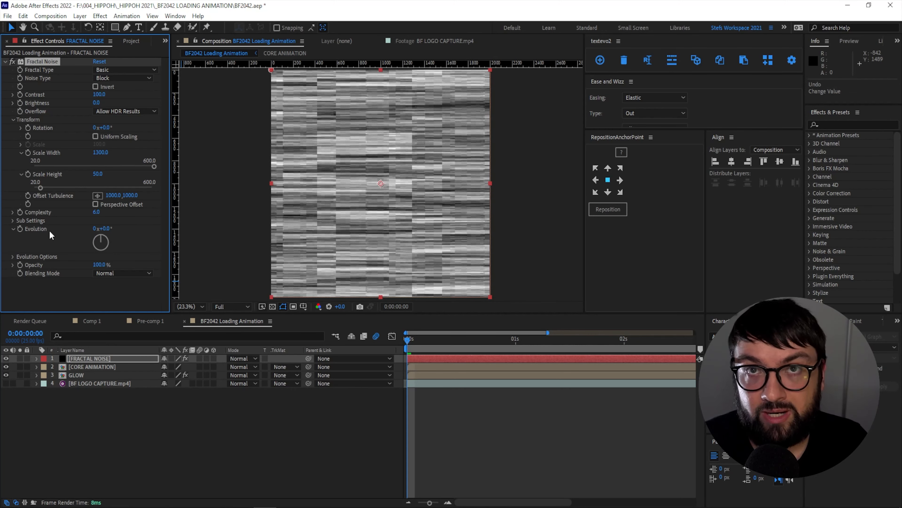
alt+click(20, 228)
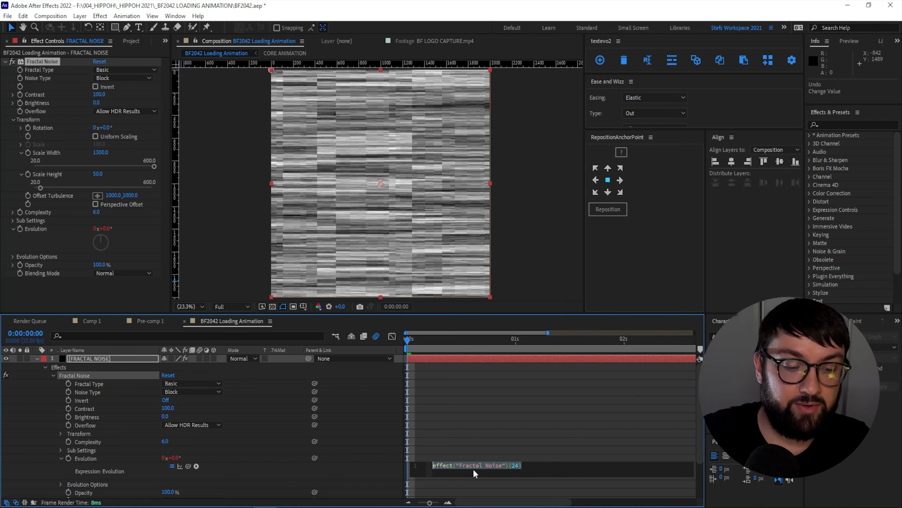
text(time)
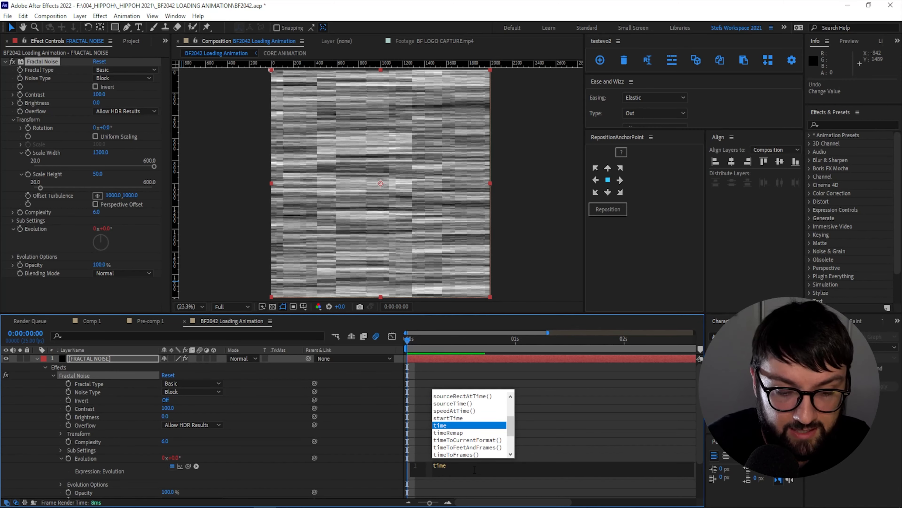
text(*)
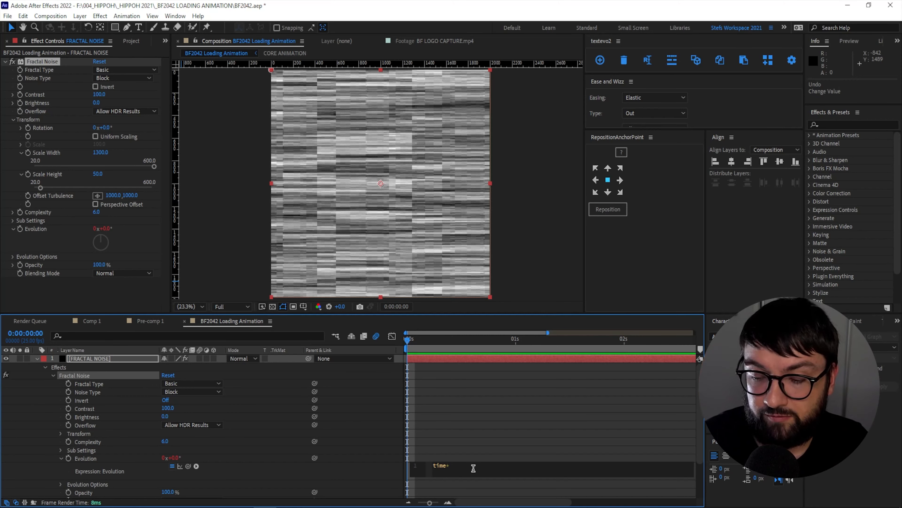
text(500)
key(KP_Enter)
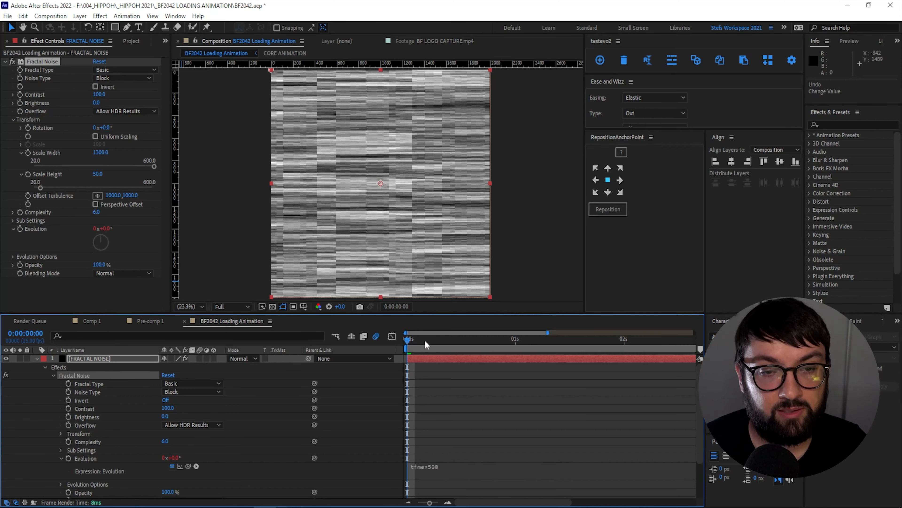
key(space)
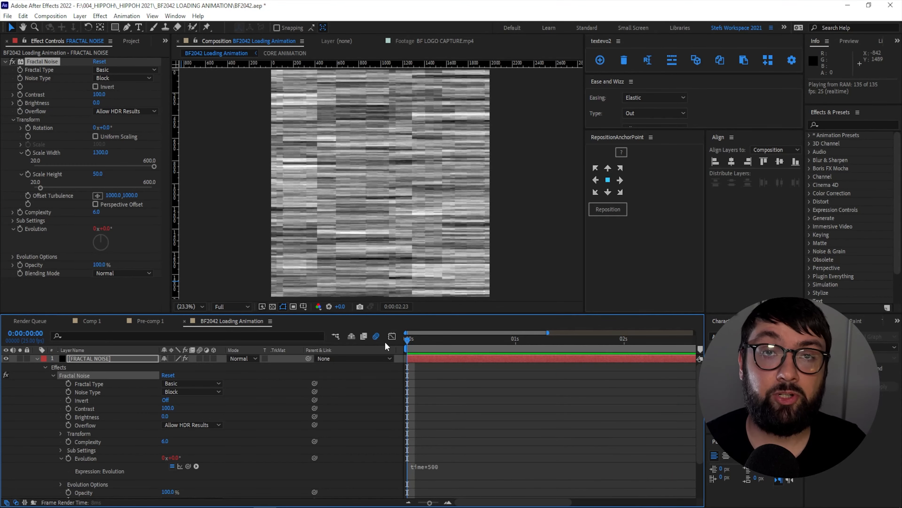
Step: Apply the Displacement Map effect to the CORE ANIMATION layer
key(u)
click(90, 366)
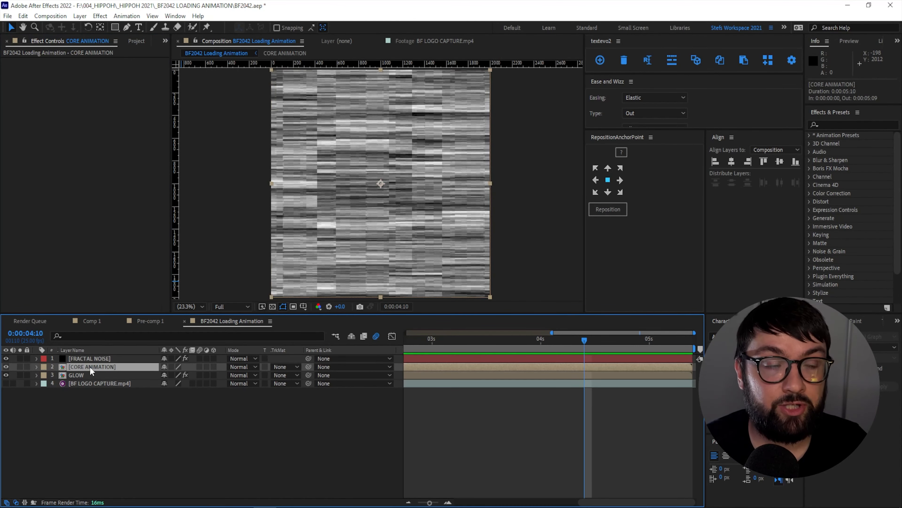
right_click(108, 367)
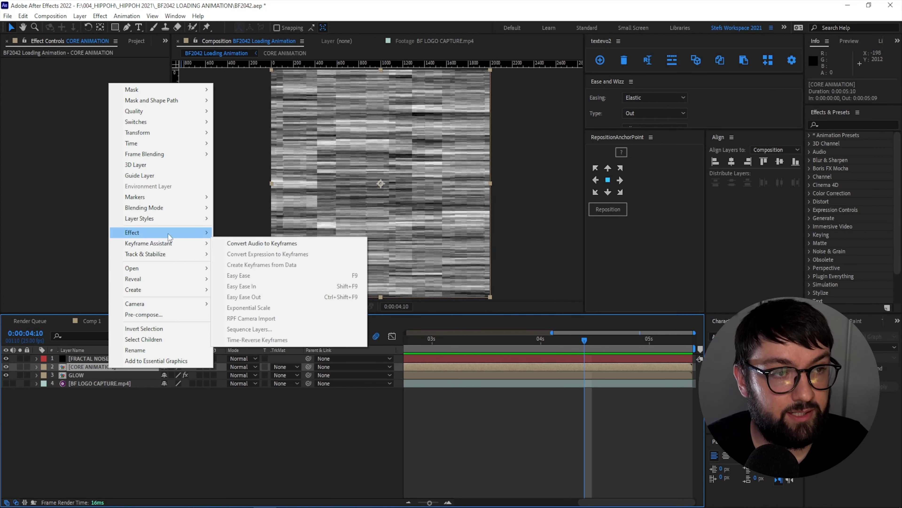
mouse_move(168, 234)
mouse_move(259, 347)
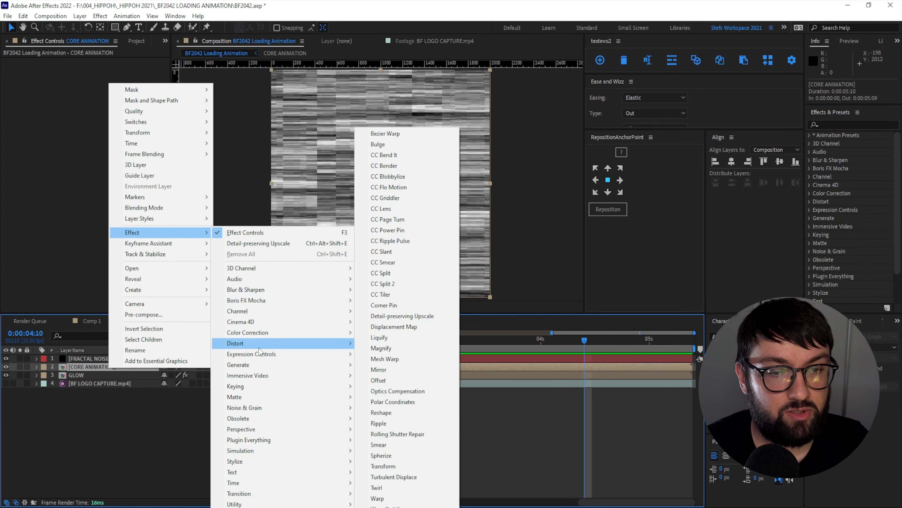
click(408, 332)
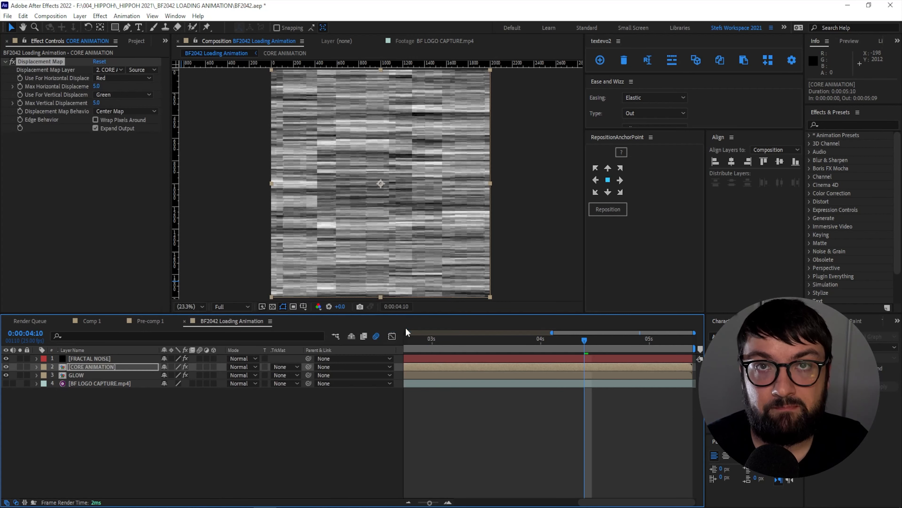
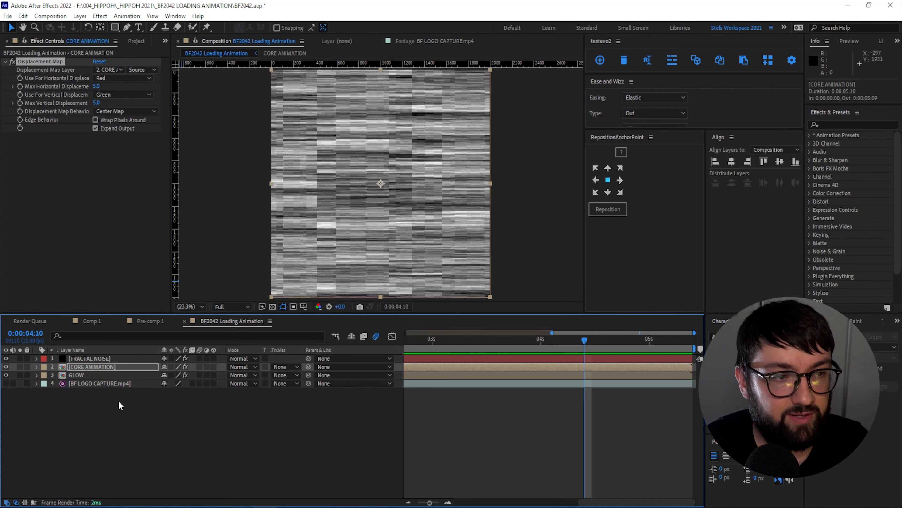
Step: Set the displacement map layer to FRACTAL NOISE, using its Effects & Masks as the source
drag(170, 79, 321, 92)
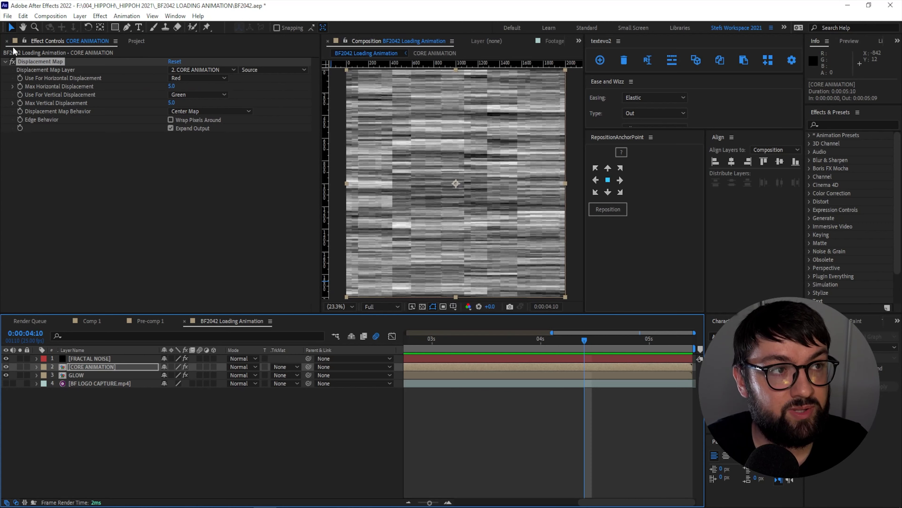
click(202, 69)
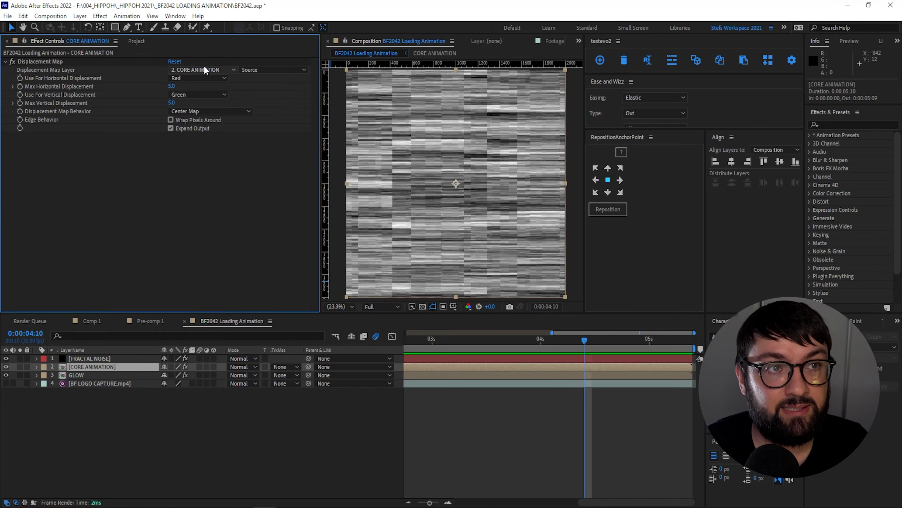
click(204, 69)
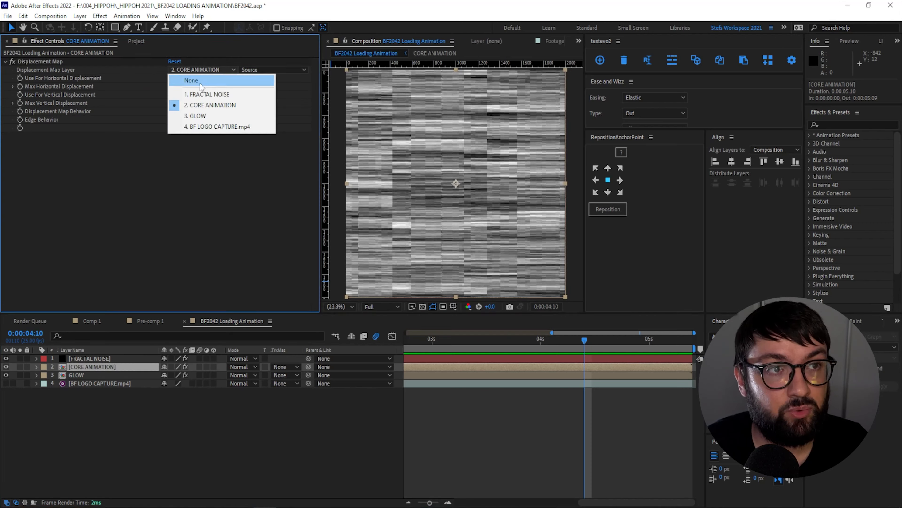
click(283, 70)
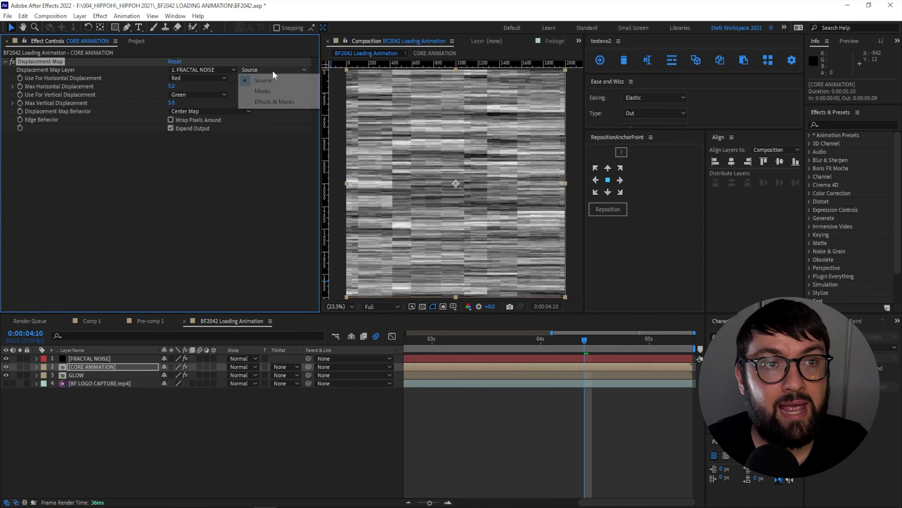
click(280, 102)
click(169, 187)
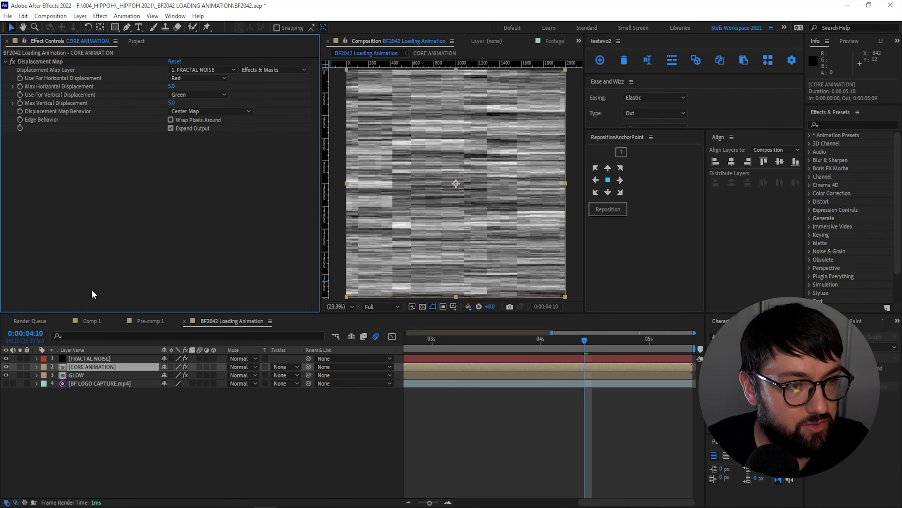
Step: Hide the FRACTAL NOISE layer and preview the displaced squares from 0:00:02:23
click(88, 359)
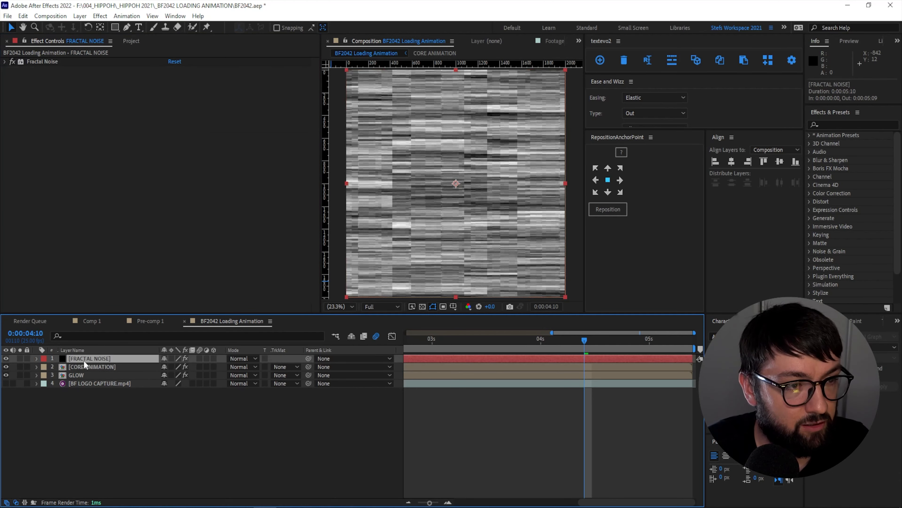
click(6, 359)
drag(475, 339, 424, 343)
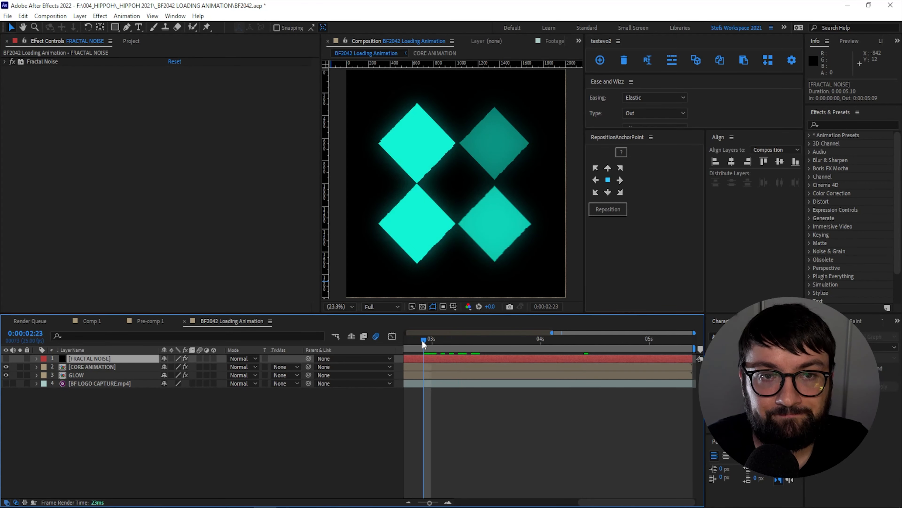
key(space)
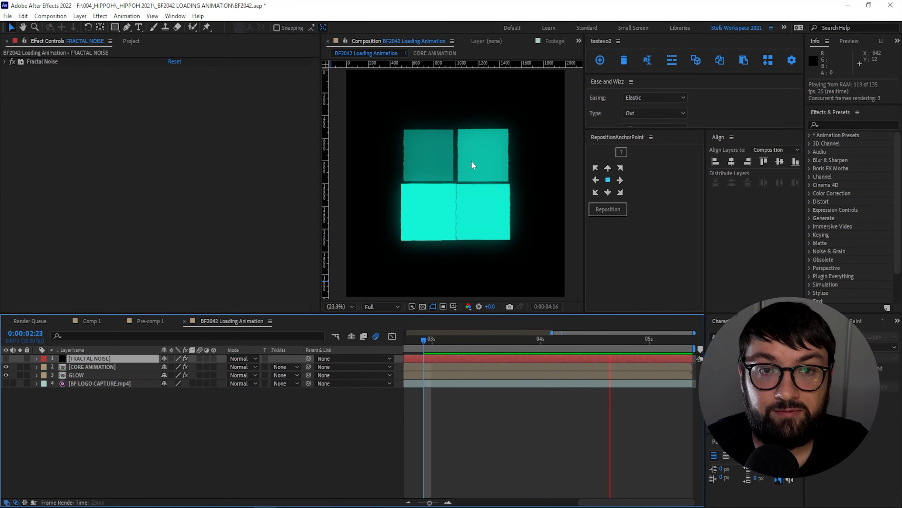
key(space)
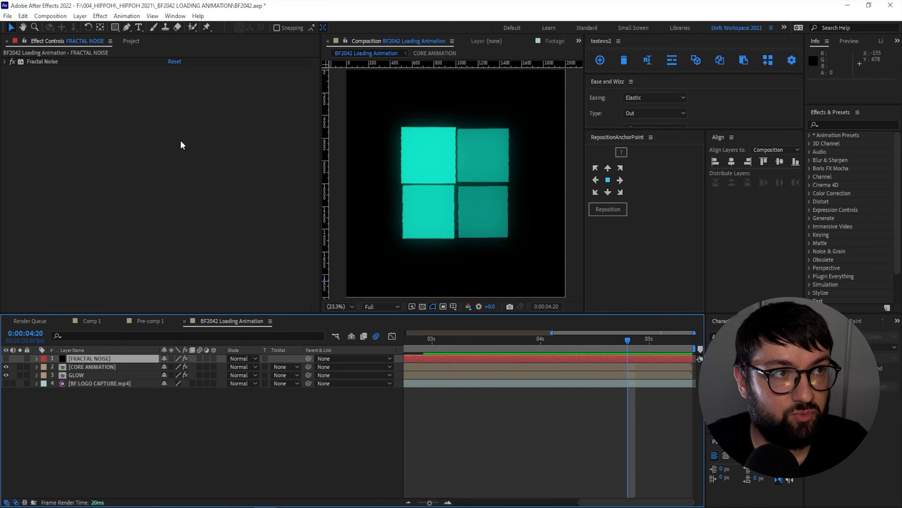
Step: Try a max horizontal displacement of about 345 on the CORE ANIMATION layer
click(81, 367)
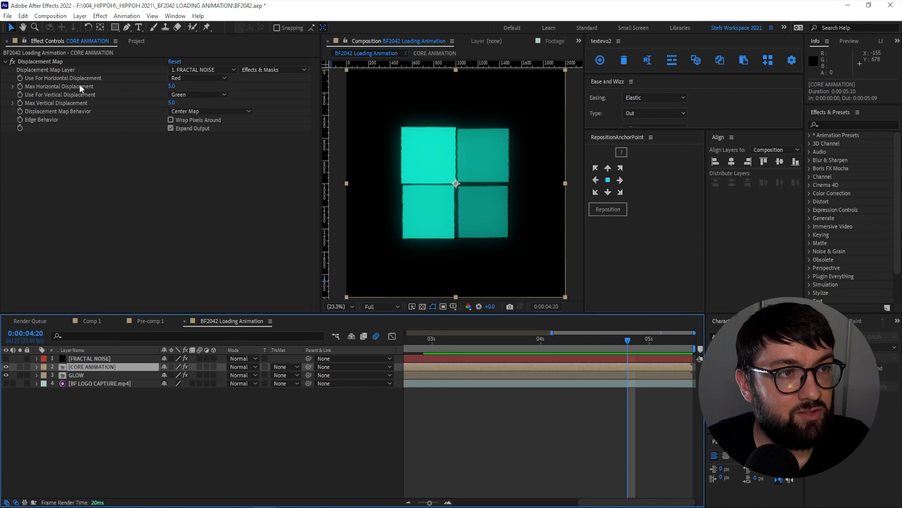
drag(175, 87, 334, 80)
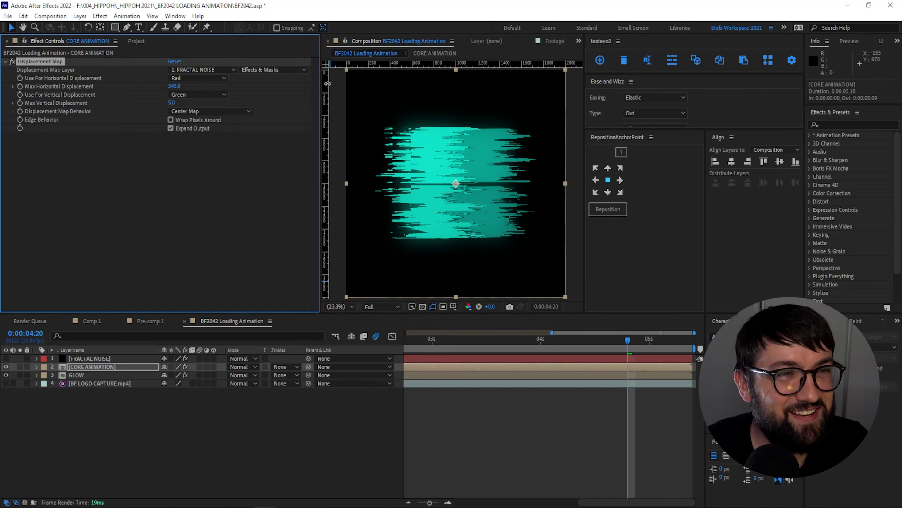
drag(327, 84, 325, 85)
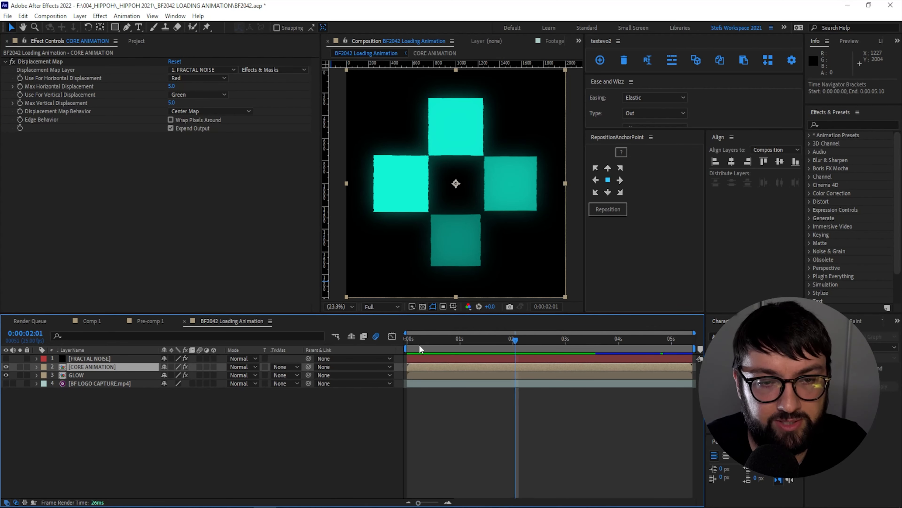
Step: Keyframe the max horizontal and vertical displacement of CORE ANIMATION at the first frame and reveal the keyframes in the timeline
key(Home)
click(20, 86)
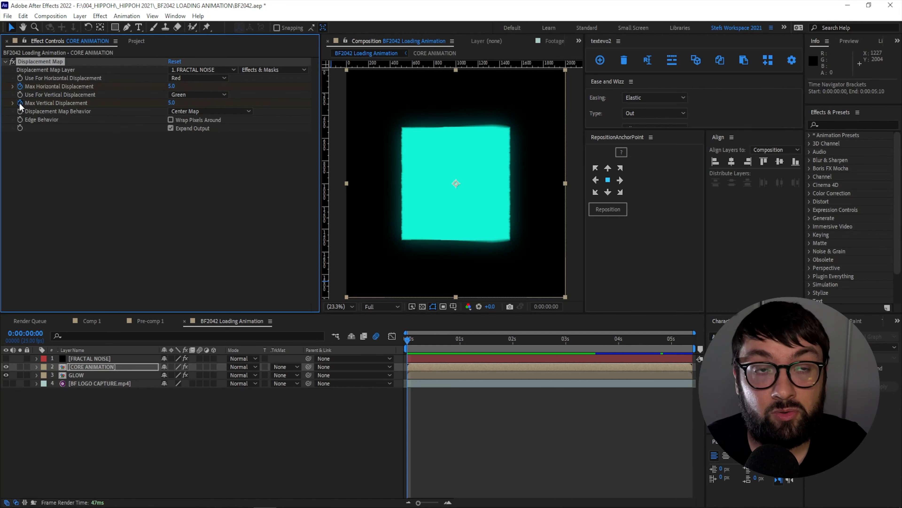
click(86, 365)
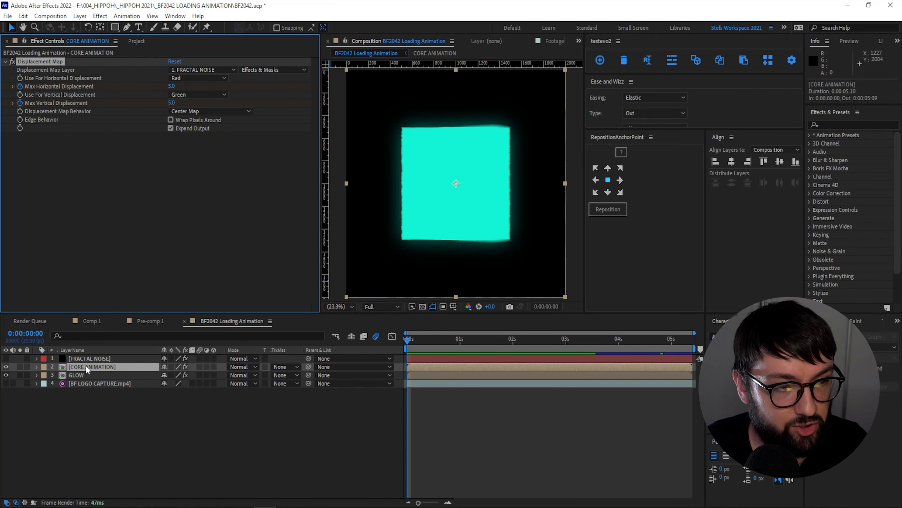
key(u)
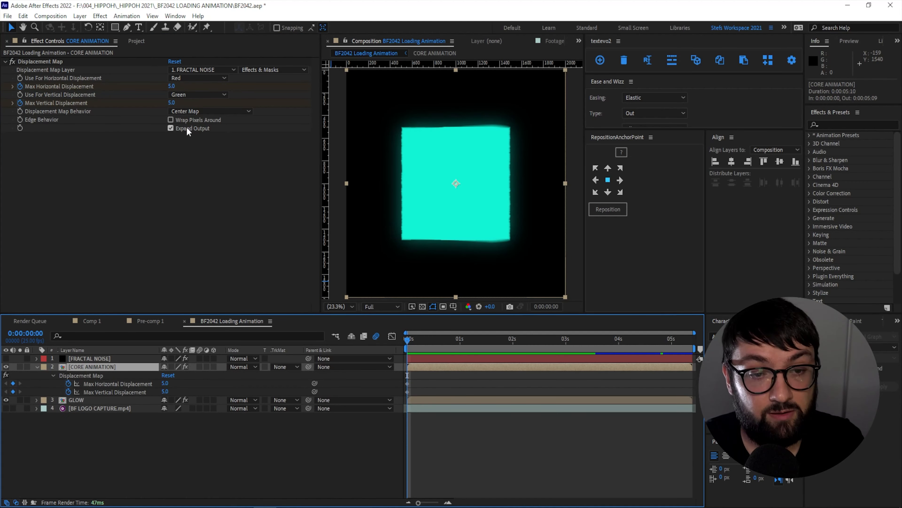
Step: Set the max horizontal and max vertical displacement to 0 at the first frame
click(170, 86)
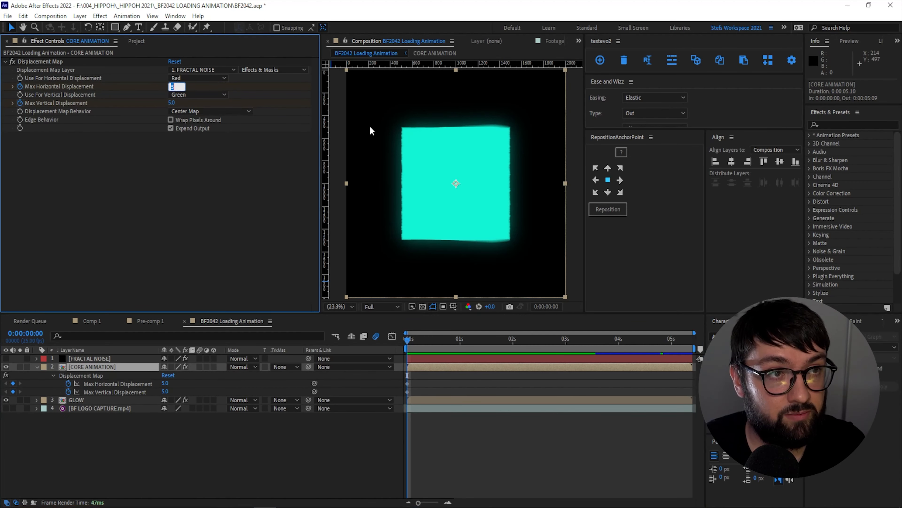
text(0)
key(Return)
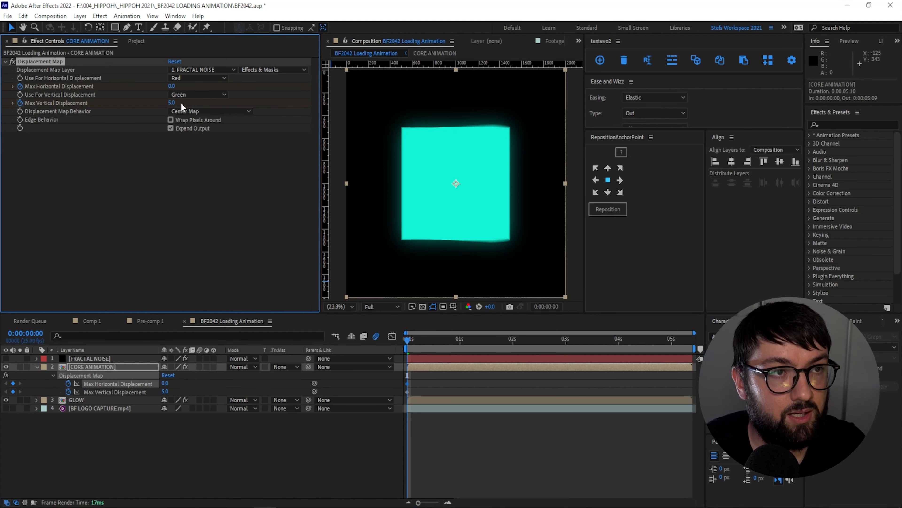
click(172, 103)
text(0)
key(Return)
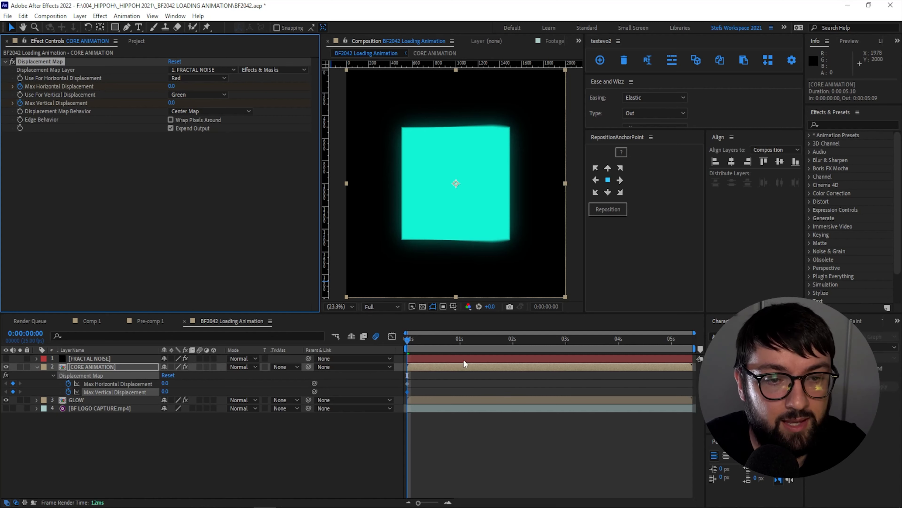
Step: Keyframe a max horizontal displacement of 217 and a max vertical displacement of 57 at 0:00:00:03
key(space)
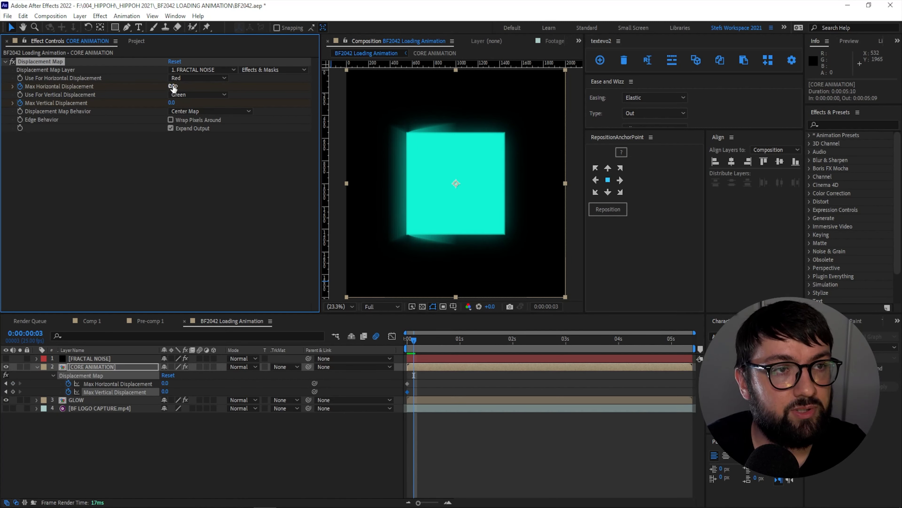
drag(171, 86, 294, 91)
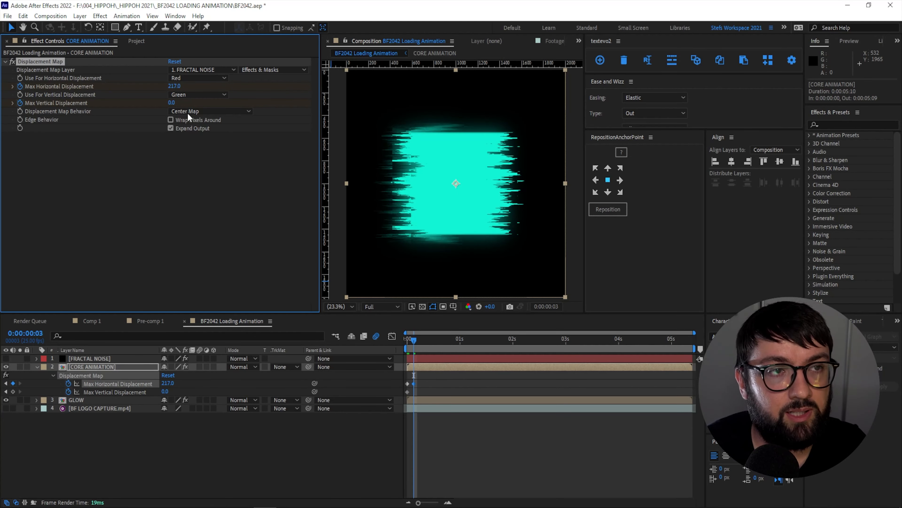
drag(172, 103, 206, 102)
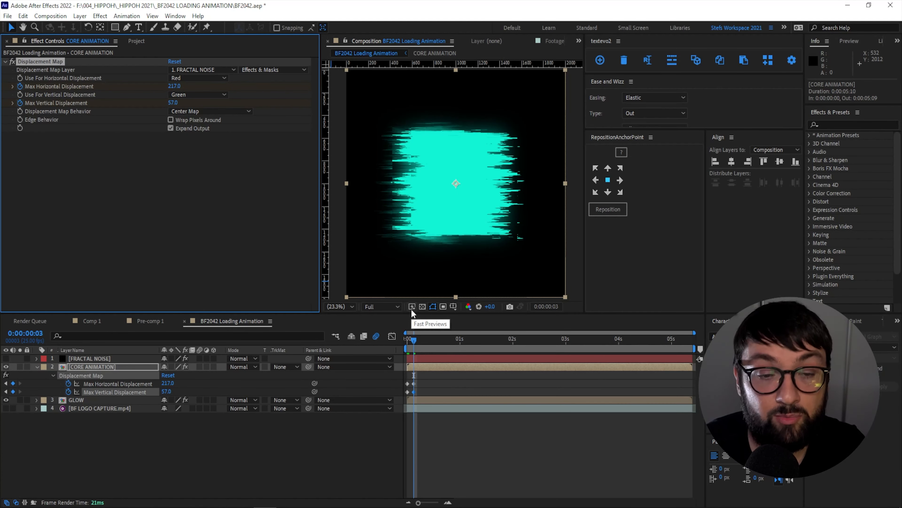
Step: Keyframe the max horizontal and max vertical displacement of CORE ANIMATION at 0 at 0:00:00:06
key(space)
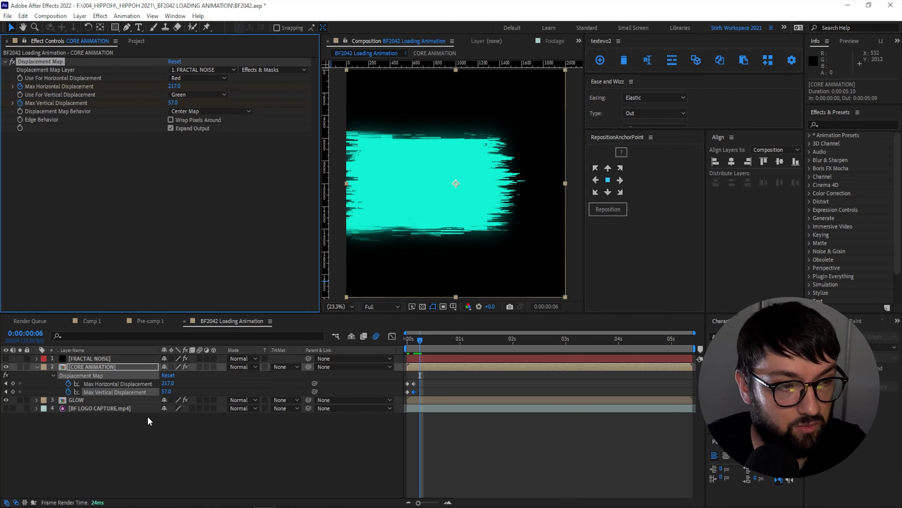
click(167, 384)
text(0)
key(Tab)
text(0)
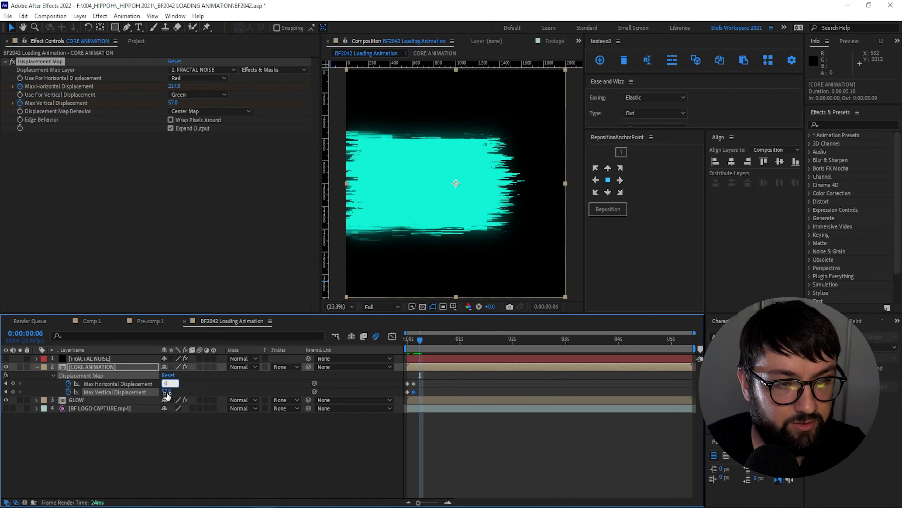
click(217, 439)
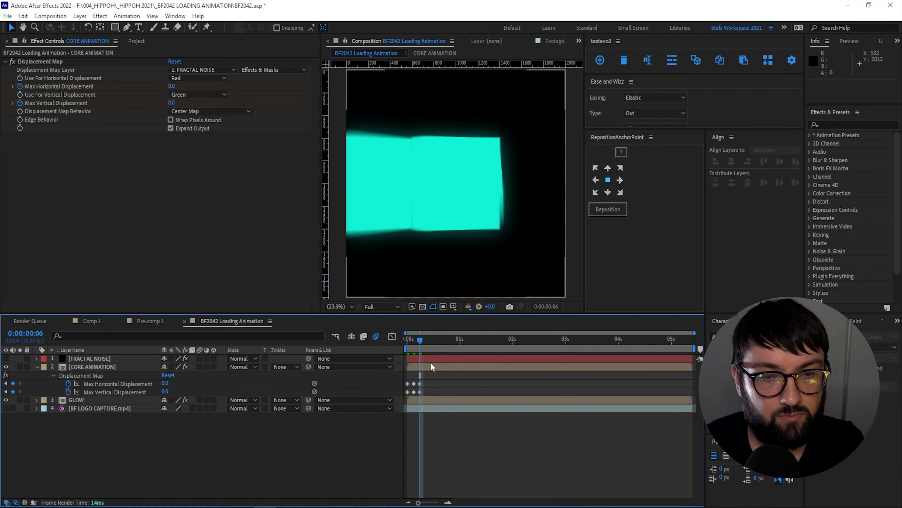
Step: Copy all six displacement keyframes of CORE ANIMATION and paste them at 0:00:01:03
drag(420, 340, 405, 395)
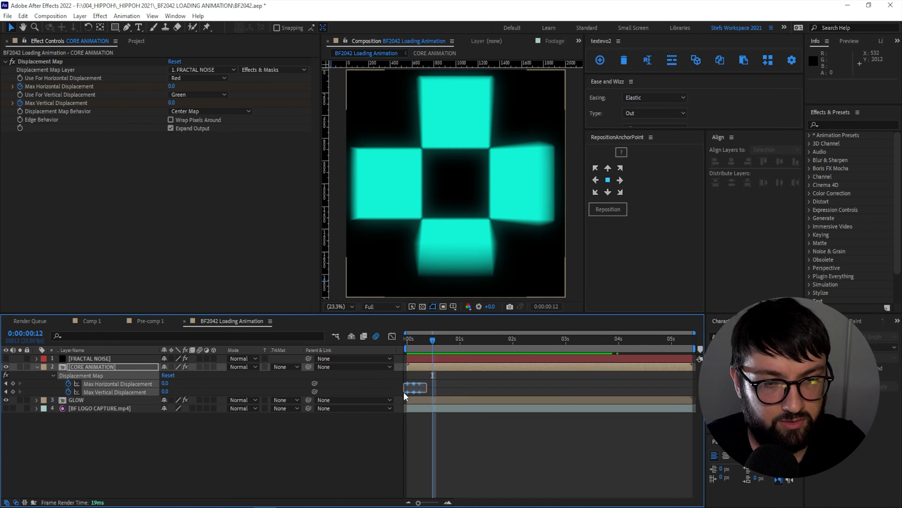
key(ctrl+c)
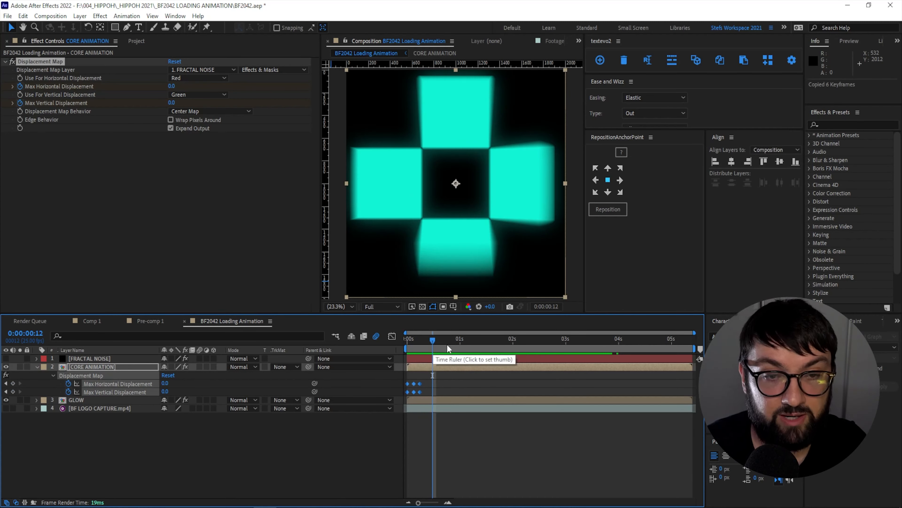
drag(438, 339, 469, 342)
key(ctrl+v)
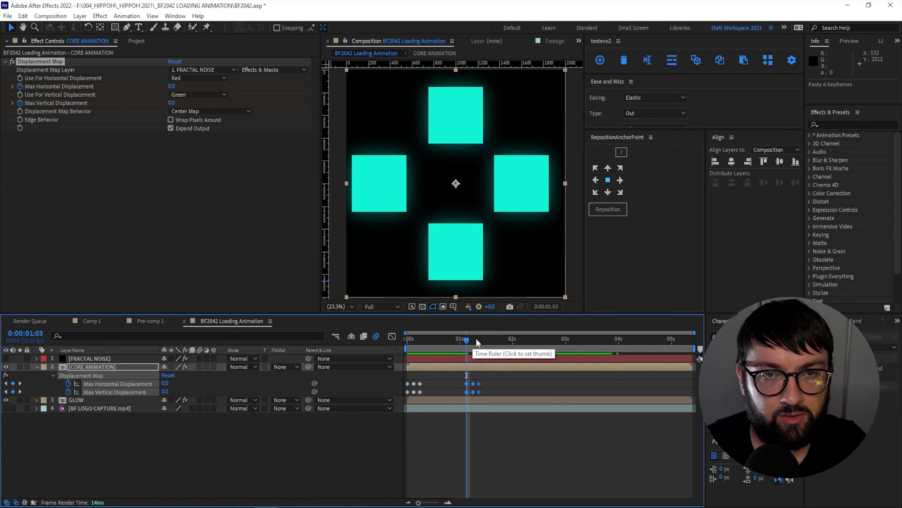
Step: Paste the copied displacement keyframes on CORE ANIMATION at 0:00:02:09
key(space)
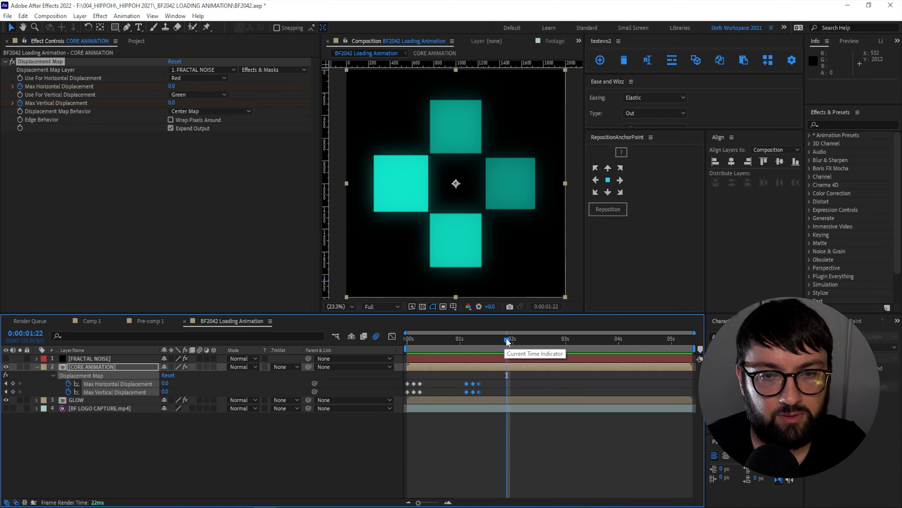
click(524, 339)
drag(524, 341, 532, 340)
key(ctrl+v)
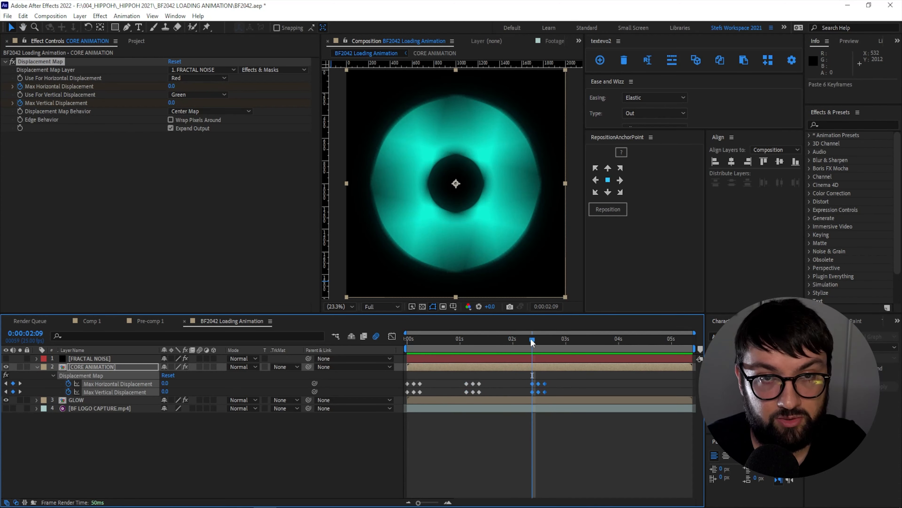
Step: Paste the displacement keyframes again at 0:00:03:23 and play back the animation
key(space)
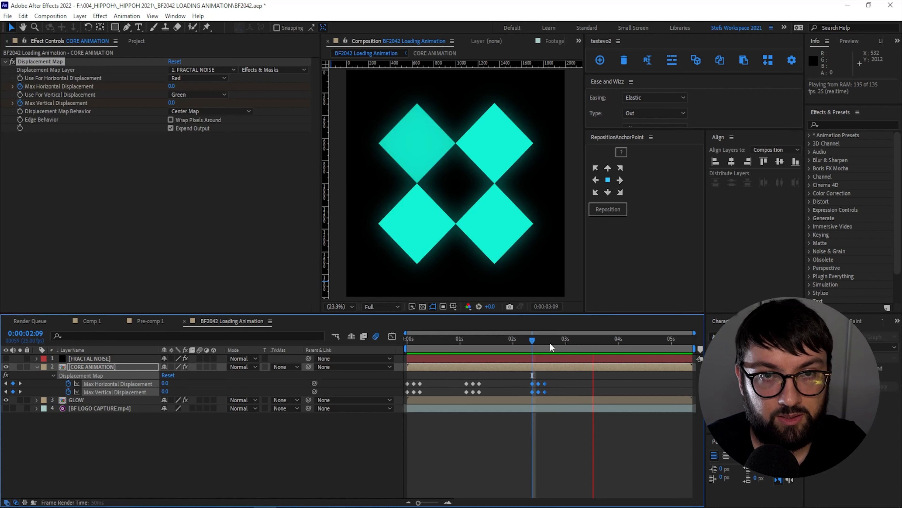
drag(604, 339, 615, 340)
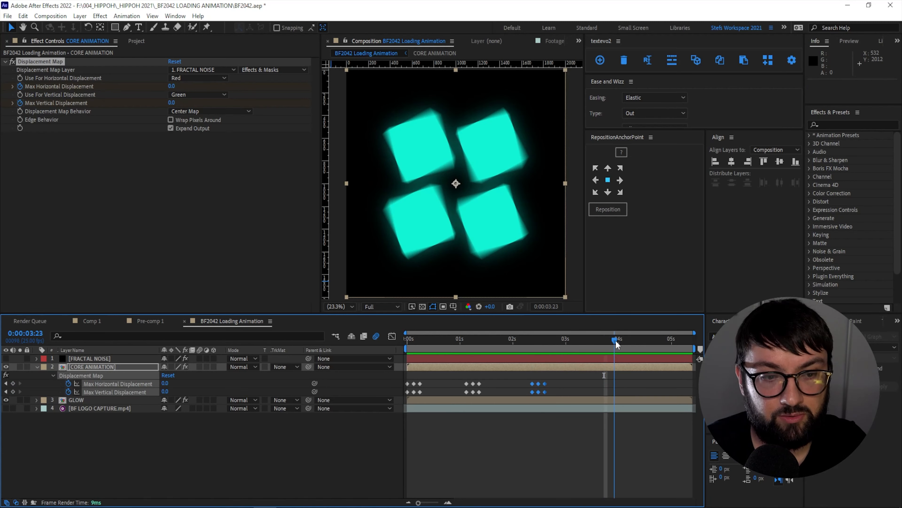
key(ctrl+v)
key(space)
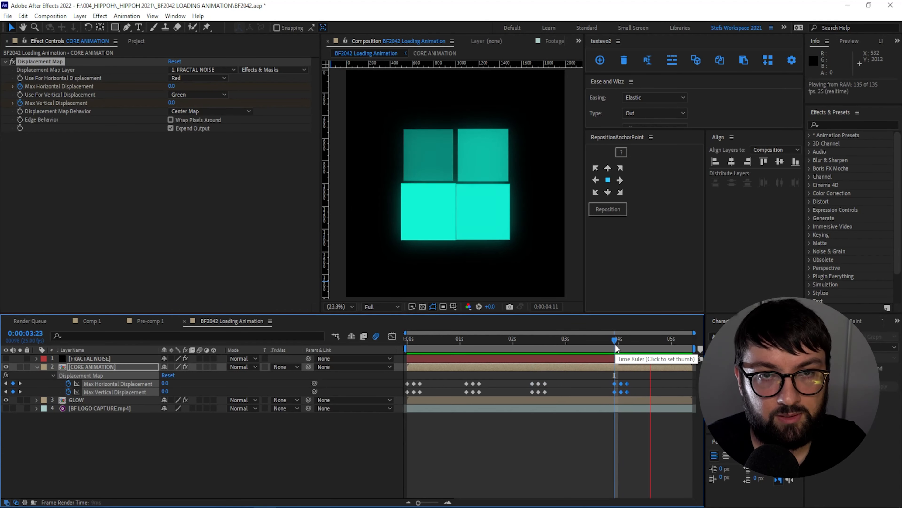
key(space)
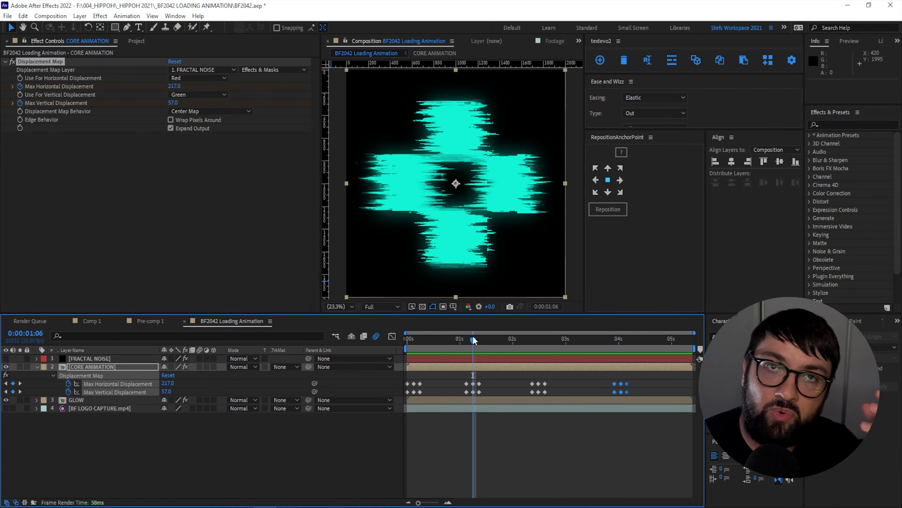
Step: Draw four thin full-width rectangular masks on the FRACTAL NOISE layer, across the horizontal edges of the squares at 0:00:01:06
click(114, 474)
click(83, 358)
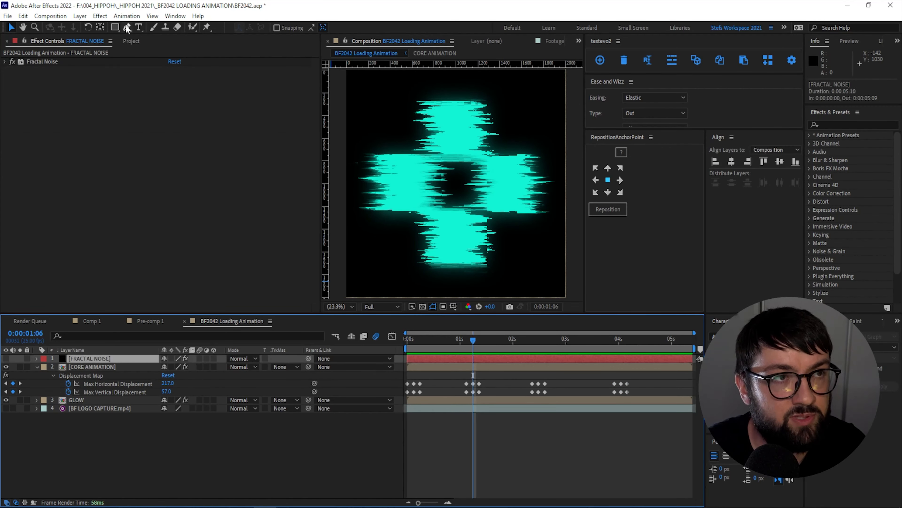
click(115, 28)
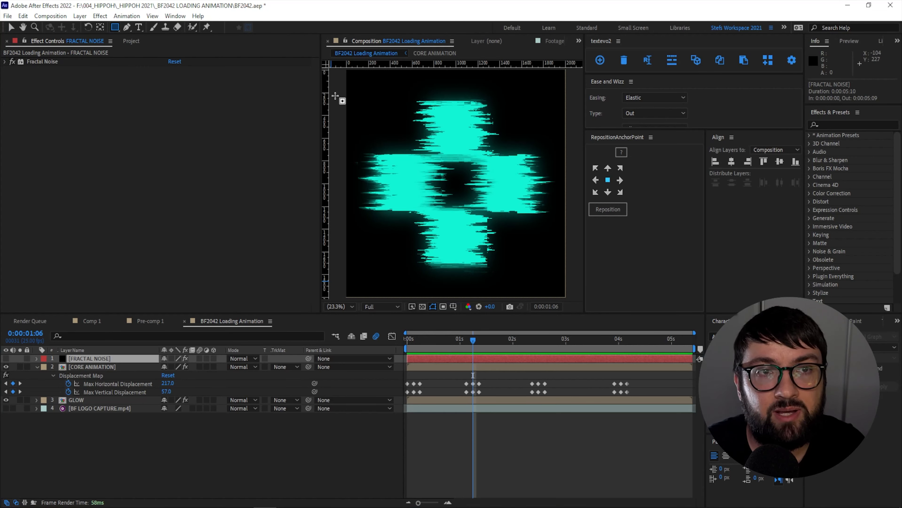
drag(335, 96, 576, 107)
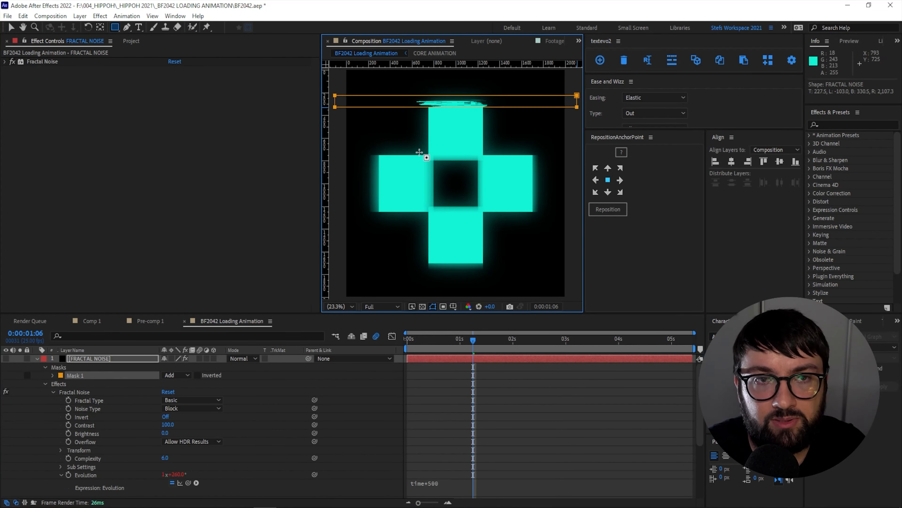
drag(335, 152, 583, 163)
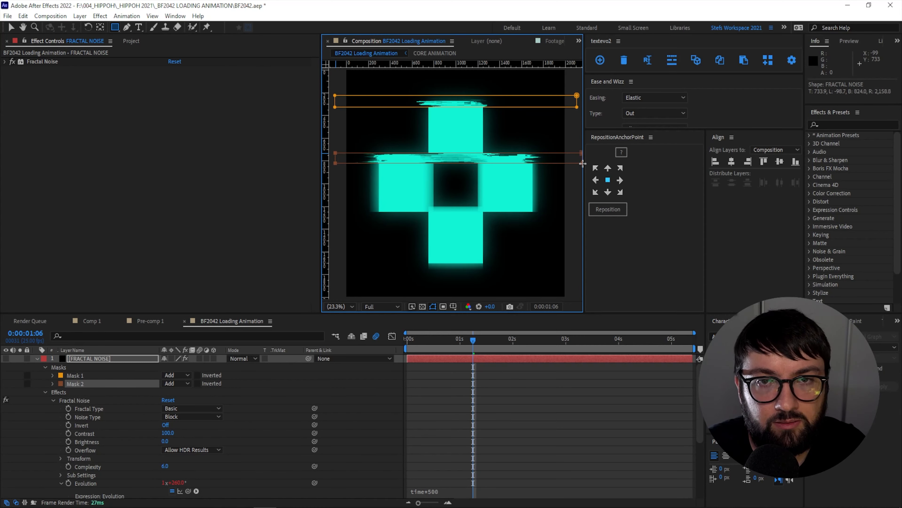
mouse_move(331, 205)
mouse_down()
mouse_move(429, 217)
mouse_move(576, 214)
mouse_up()
drag(338, 261, 574, 267)
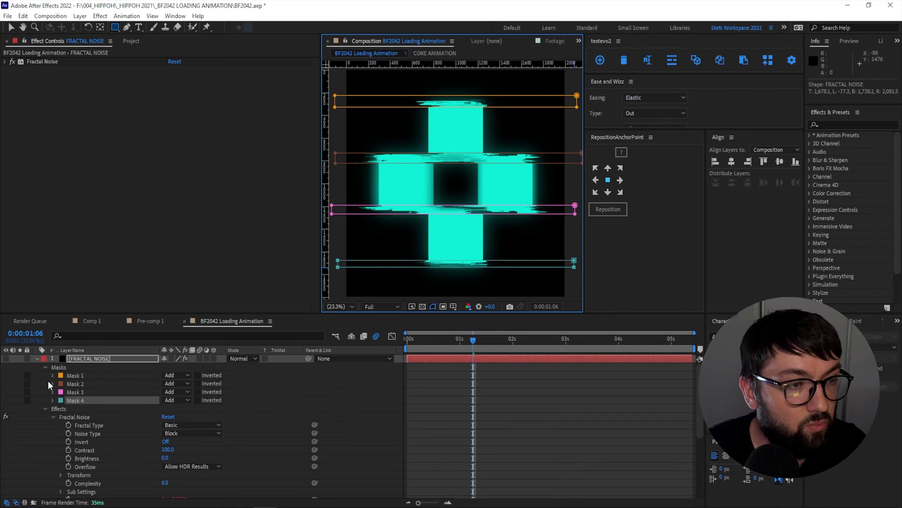
Step: Pre-compose the FRACTAL NOISE layer as FRACTAL NOISE Comp 2, leaving all attributes in BF2042 Loading Animation
click(37, 359)
click(96, 358)
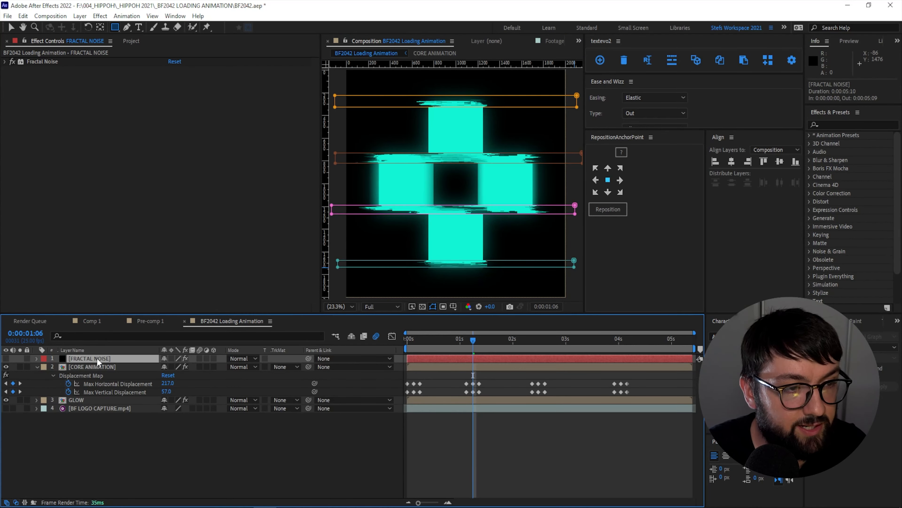
key(ctrl+shift+c)
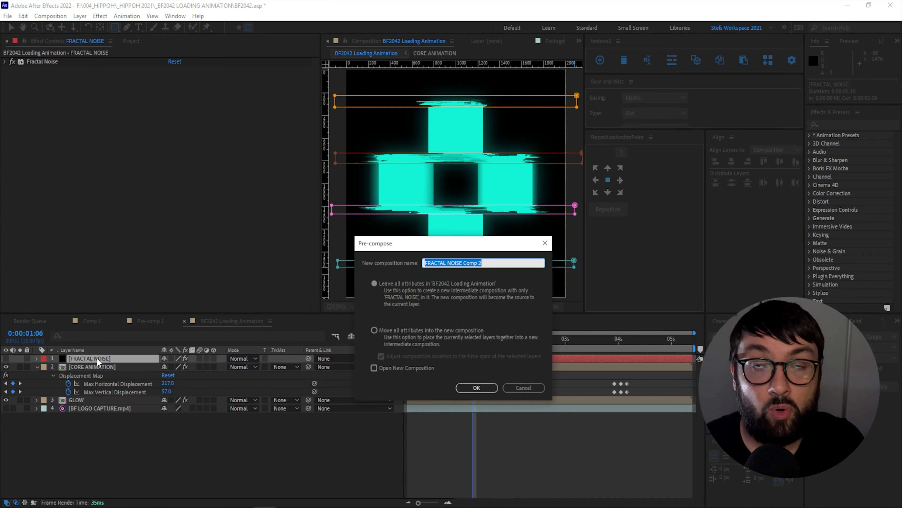
key(Right)
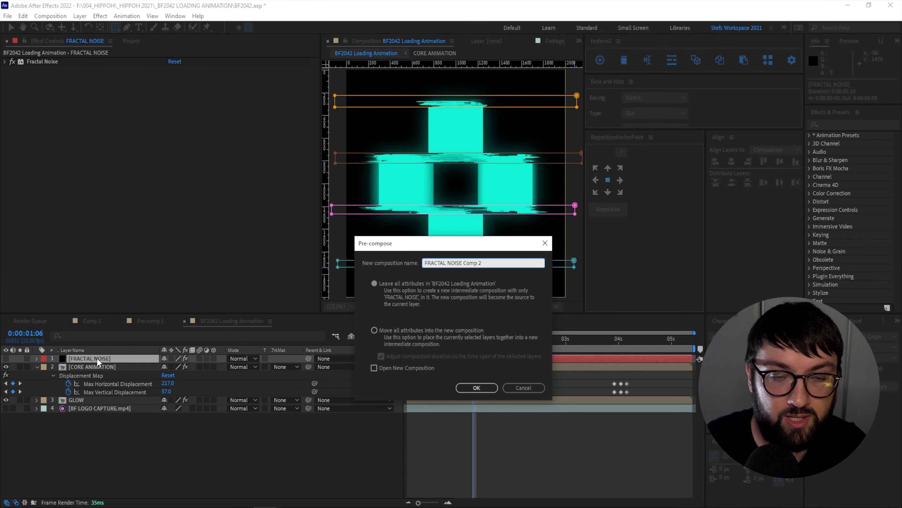
key(Return)
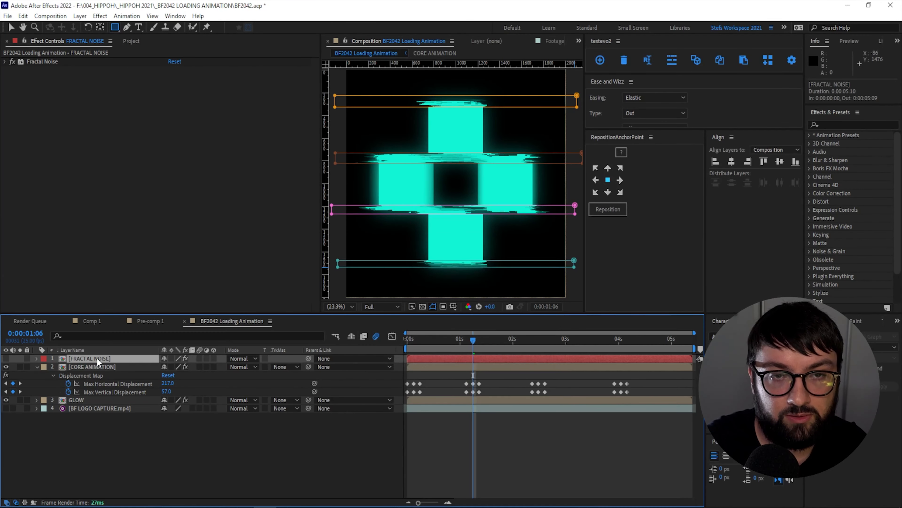
Step: Find the Posterize Time effect and apply it to the FRACTAL NOISE layer
click(178, 477)
click(80, 358)
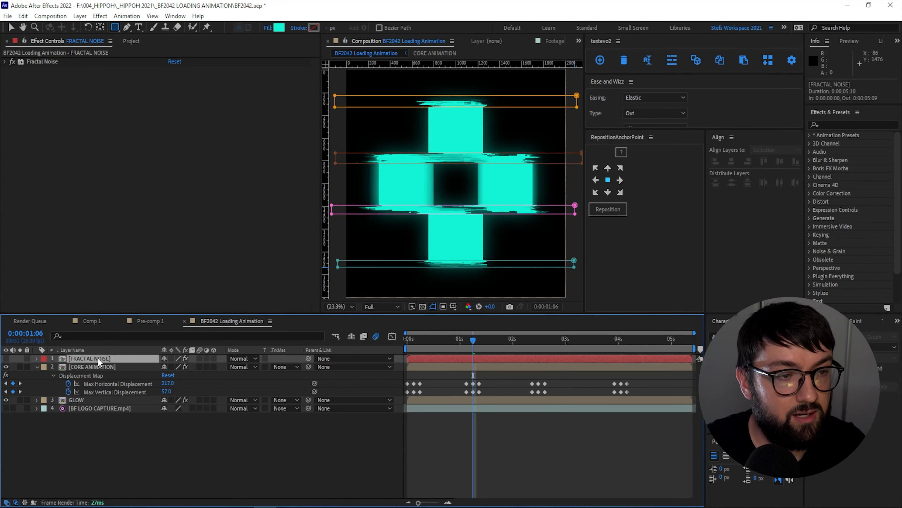
click(828, 124)
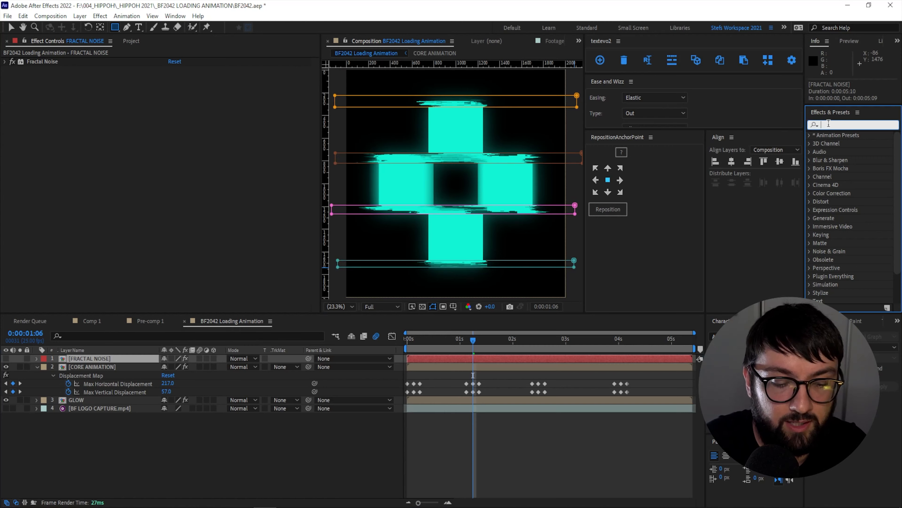
text(poster)
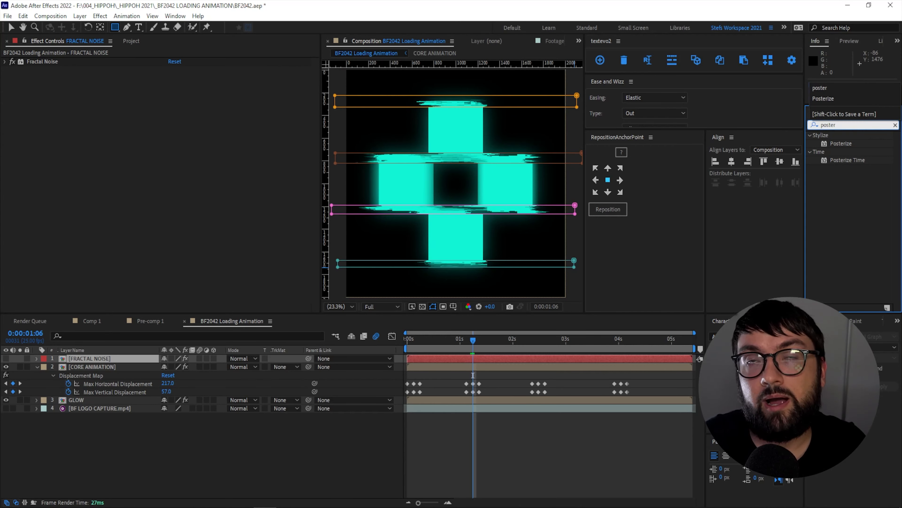
click(847, 161)
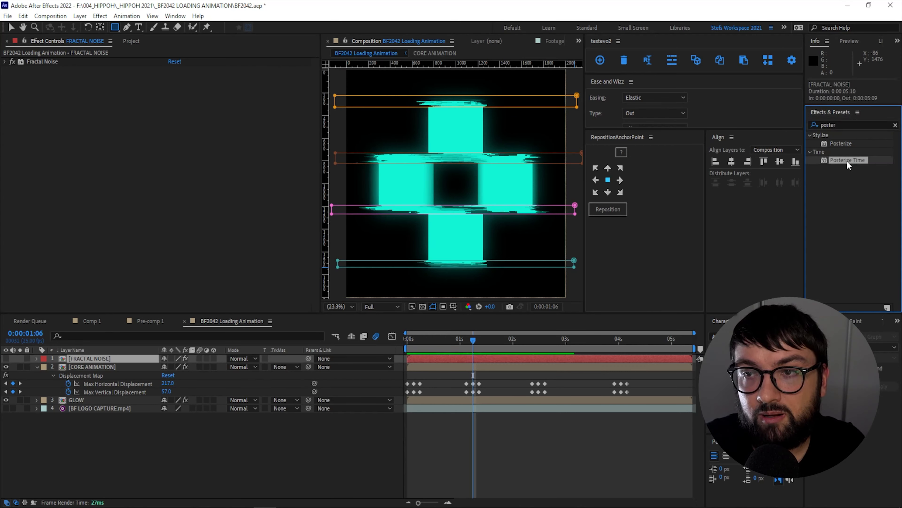
drag(847, 160, 92, 360)
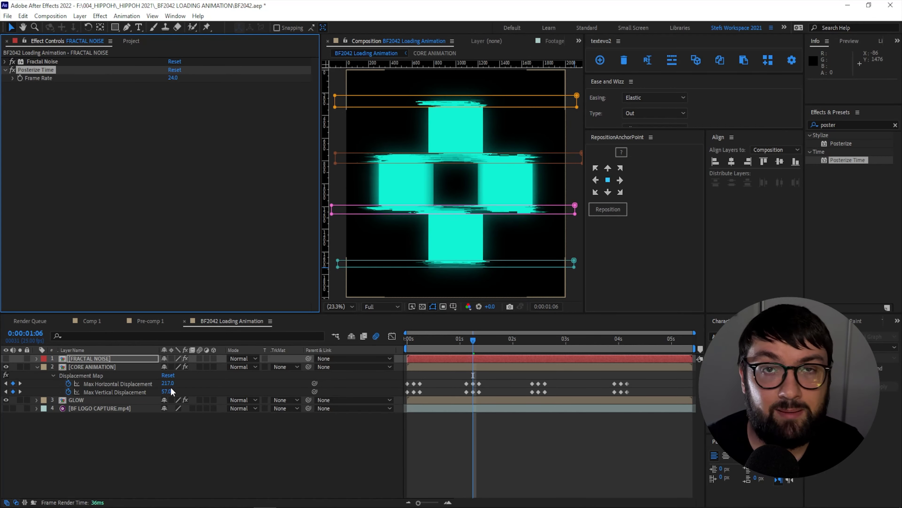
Step: Set the Posterize Time frame rate to 10
click(173, 77)
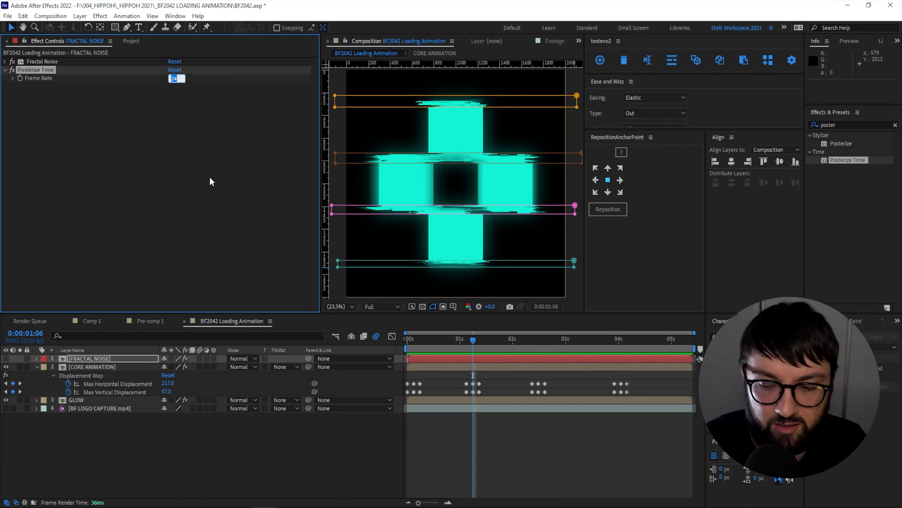
text(10)
key(Return)
click(439, 344)
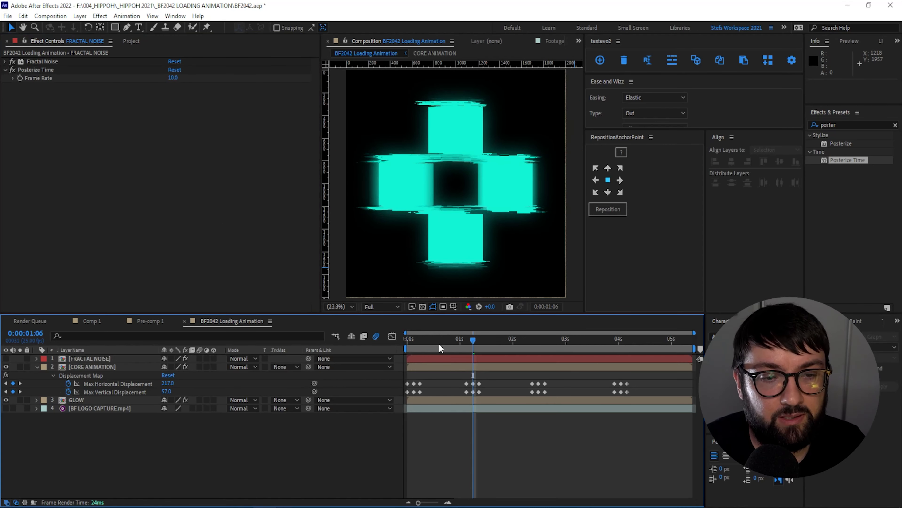
Step: Play the animation from the first frame and inspect the masked glitch around 0:00:01:07
key(Home)
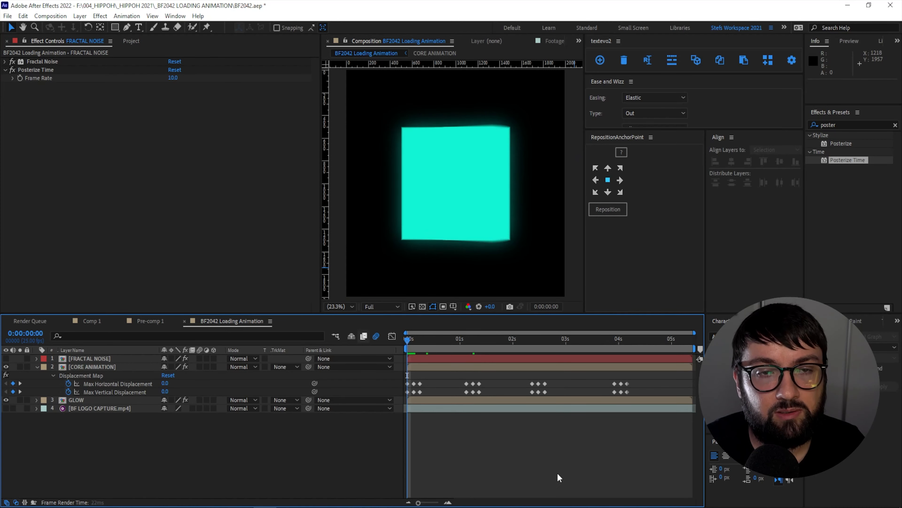
key(space)
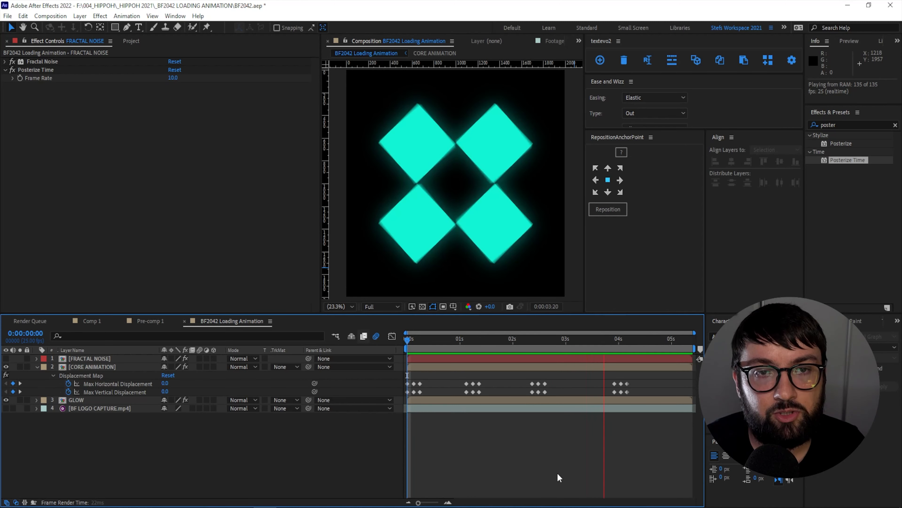
key(space)
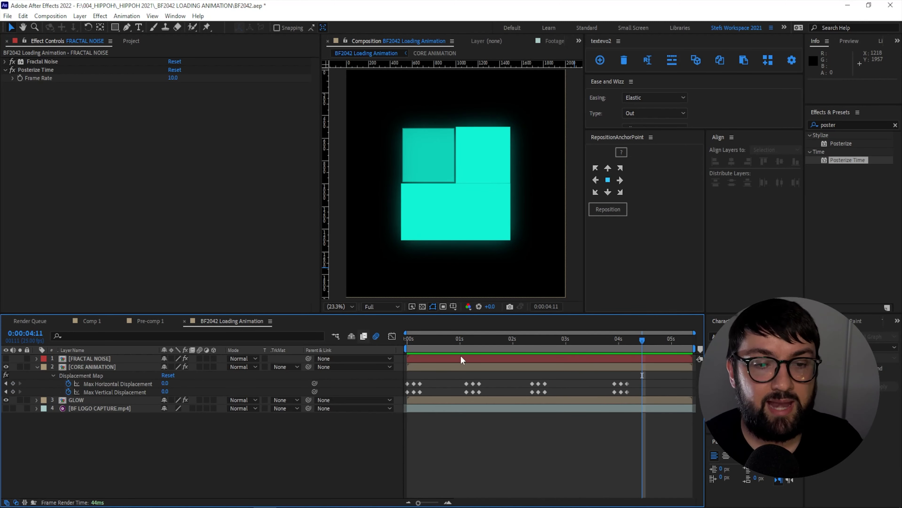
drag(444, 339, 476, 342)
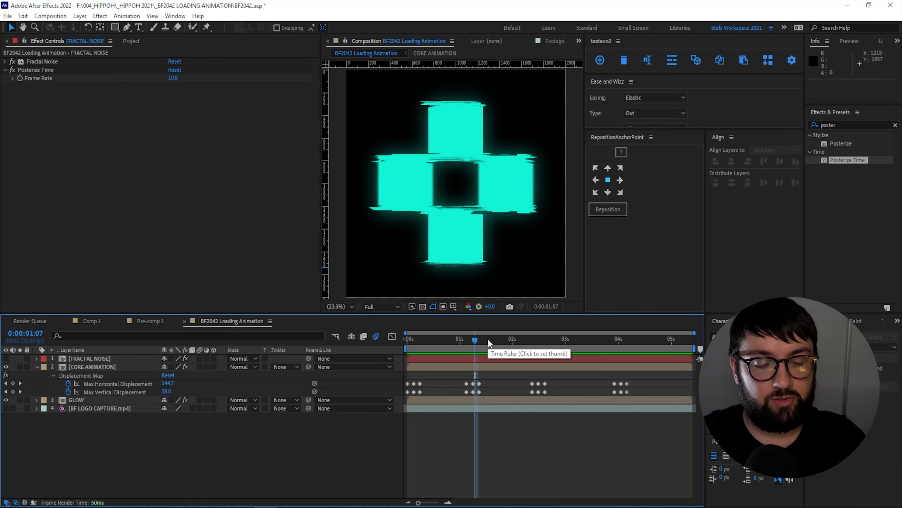
Step: Try rotating the FRACTAL NOISE layer to -8° and undo the rotation
click(93, 358)
key(r)
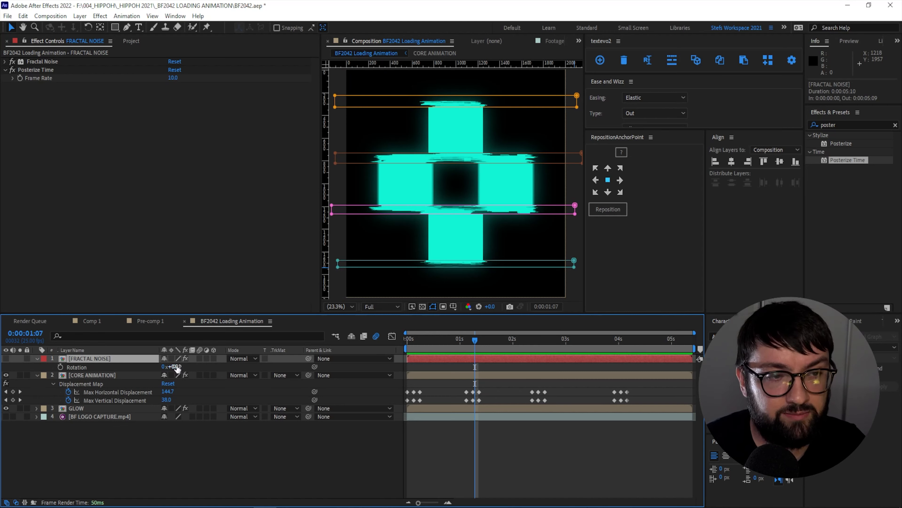
mouse_move(174, 366)
mouse_down()
mouse_move(191, 365)
mouse_move(162, 370)
mouse_up()
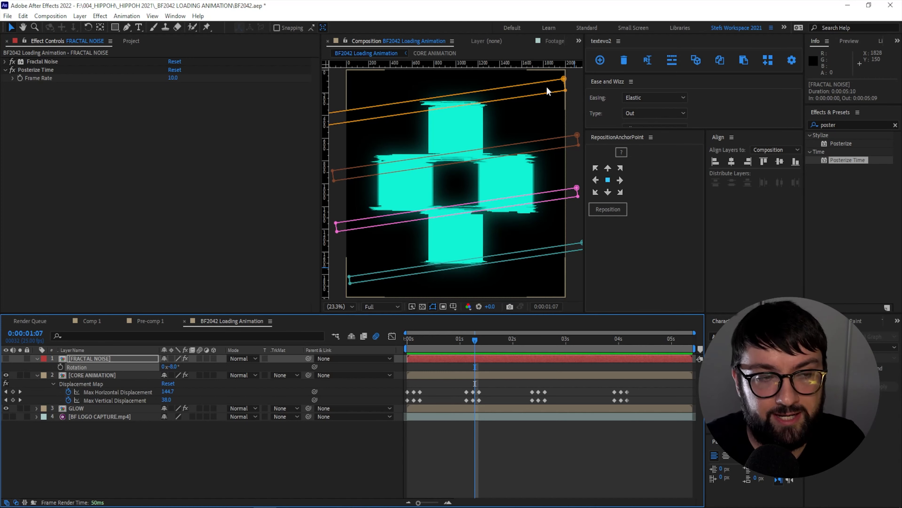
key(ctrl+z)
key(ctrl+z)
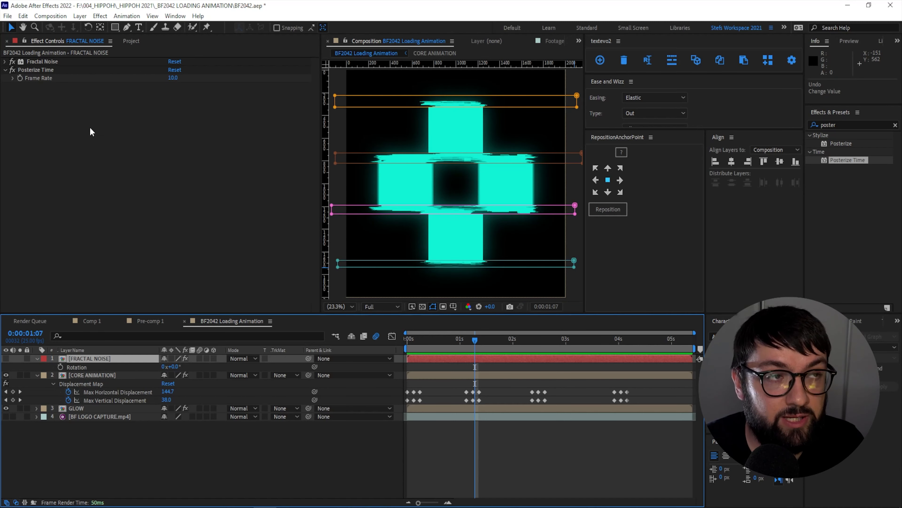
Step: Apply the Transform distortion effect to the FRACTAL NOISE layer and set the effect's rotation to 13°
right_click(84, 357)
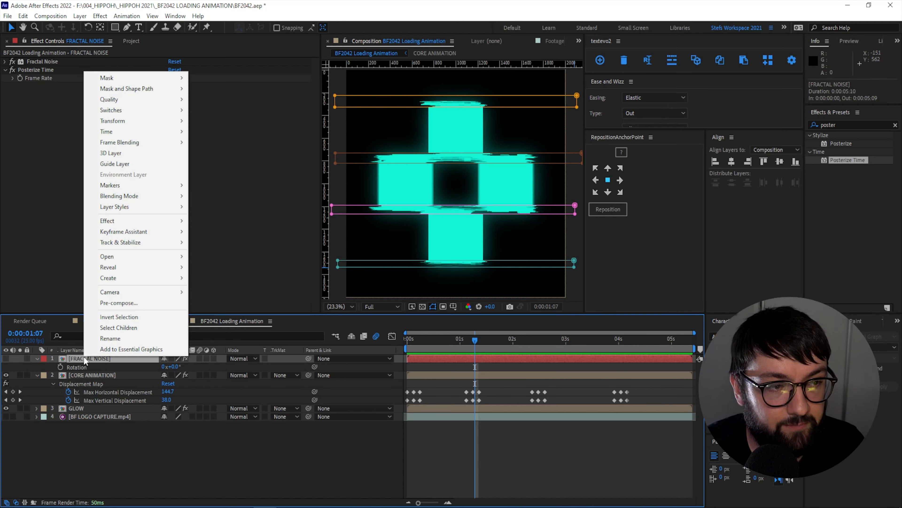
mouse_move(134, 226)
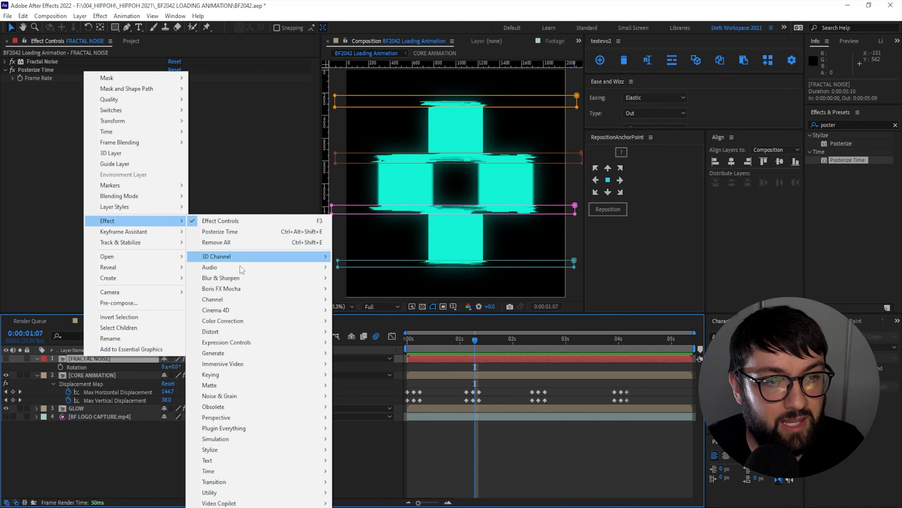
mouse_move(302, 332)
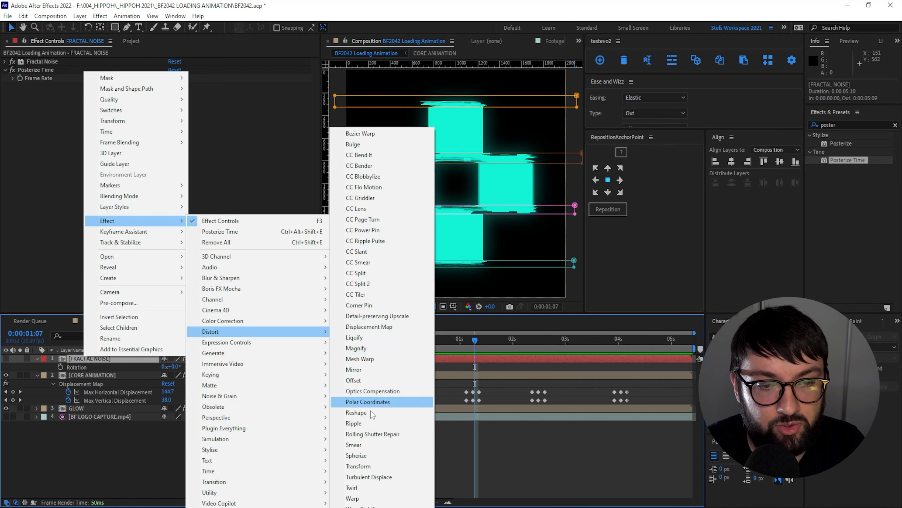
click(355, 466)
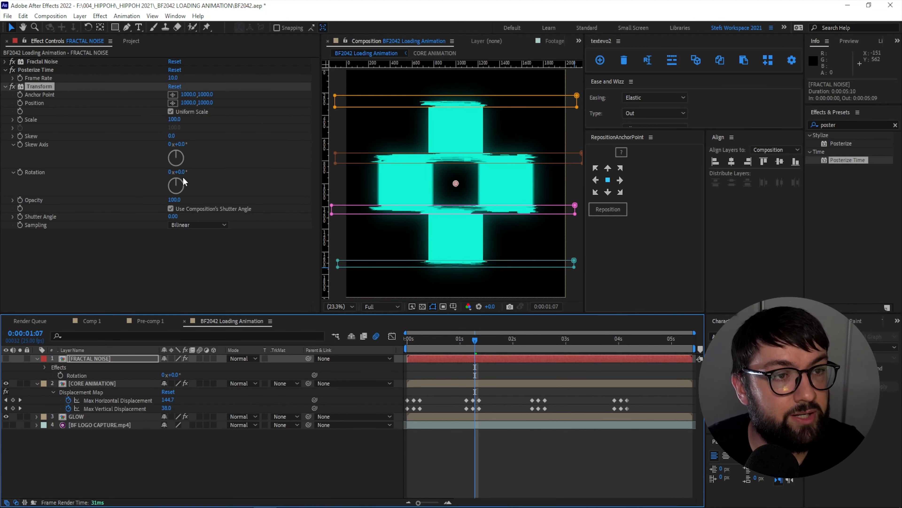
drag(180, 172, 187, 173)
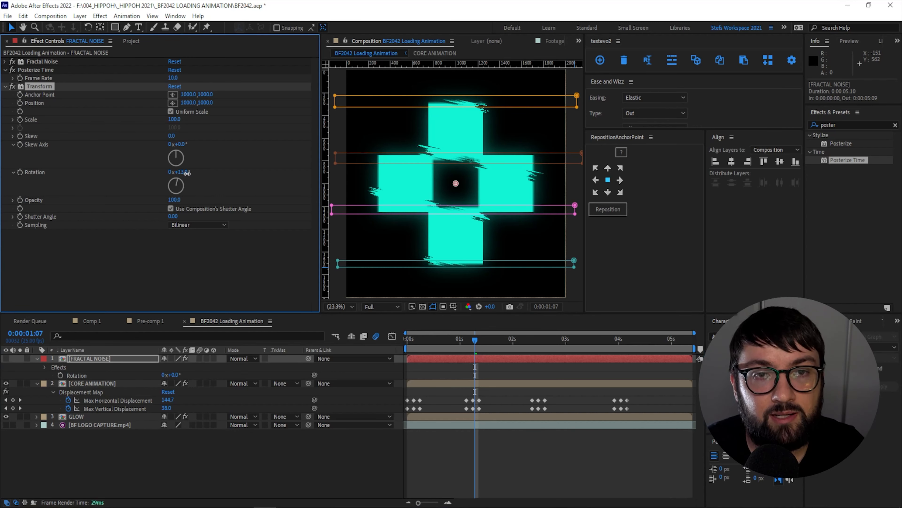
click(368, 481)
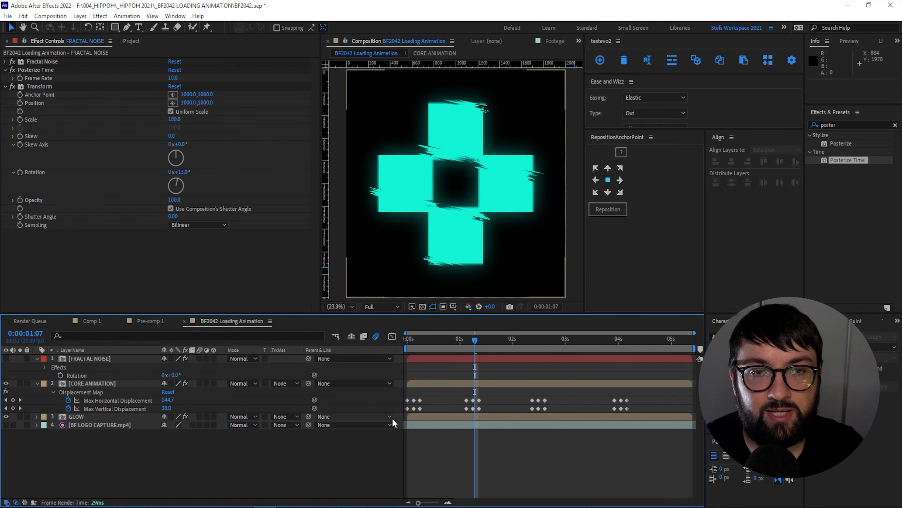
Step: Collapse the properties of all four layers and play the animation from the first frame to review the angled glitch
key(Home)
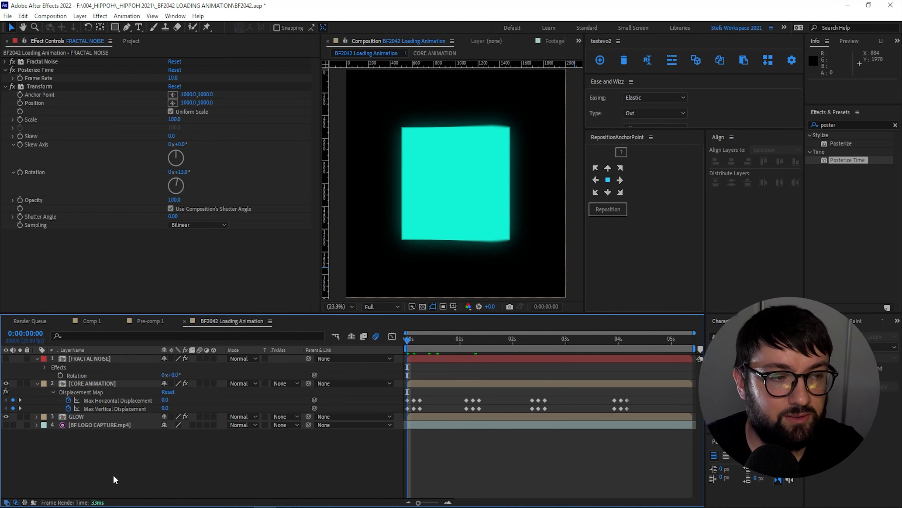
drag(113, 475, 26, 362)
click(36, 358)
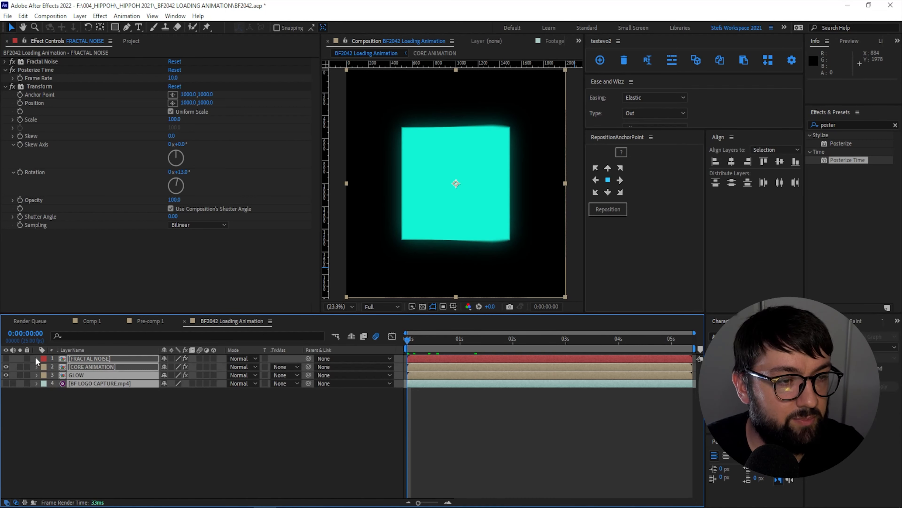
click(132, 436)
key(space)
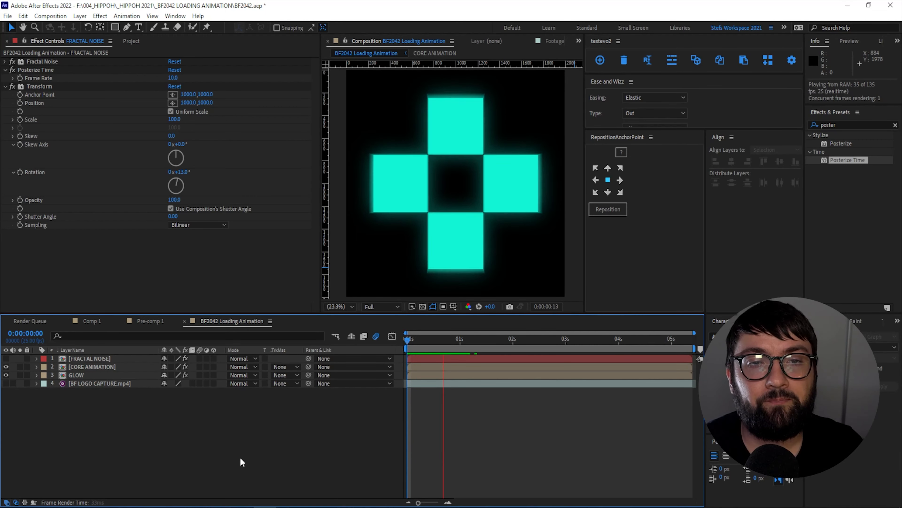